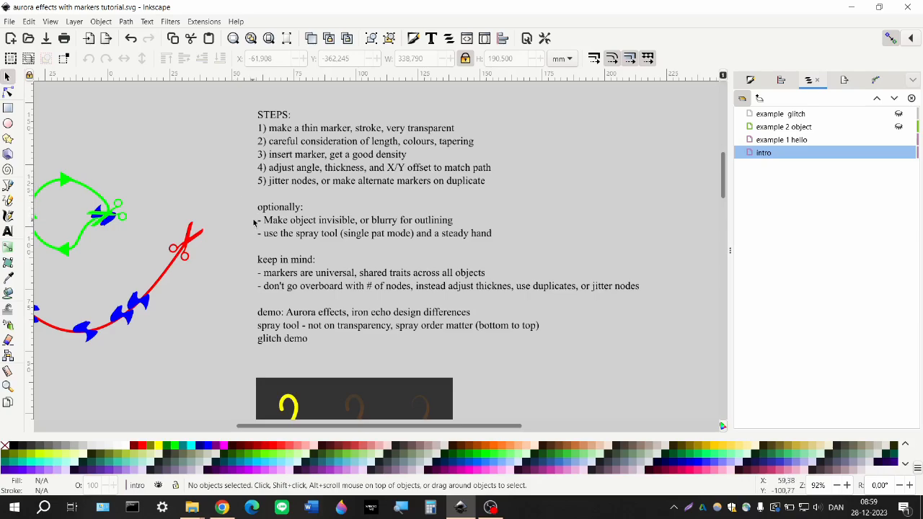
# Step: Draw a freehand wavy line in the empty area below the red curve, with a black stroke and no fill
pyautogui.hscroll(-8, 317, 277)
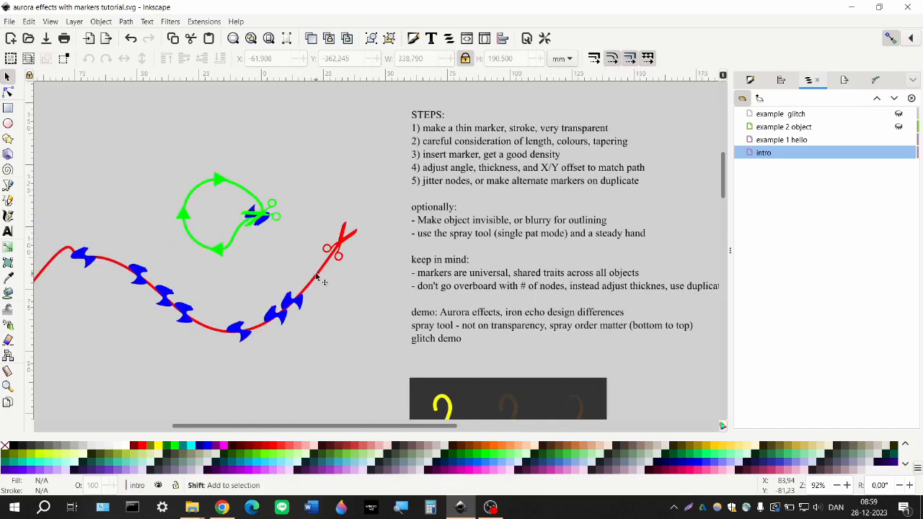
pyautogui.hscroll(-1, 350, 241)
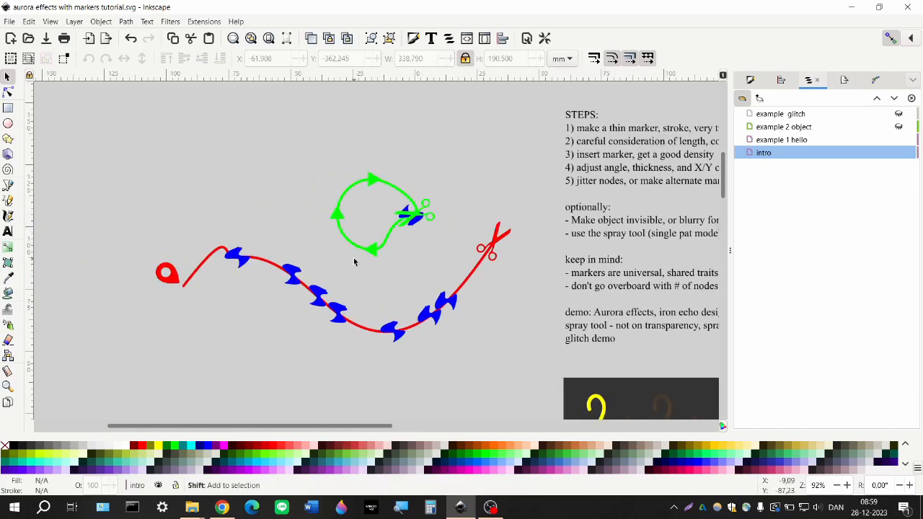
pyautogui.scroll(-1, 312, 292)
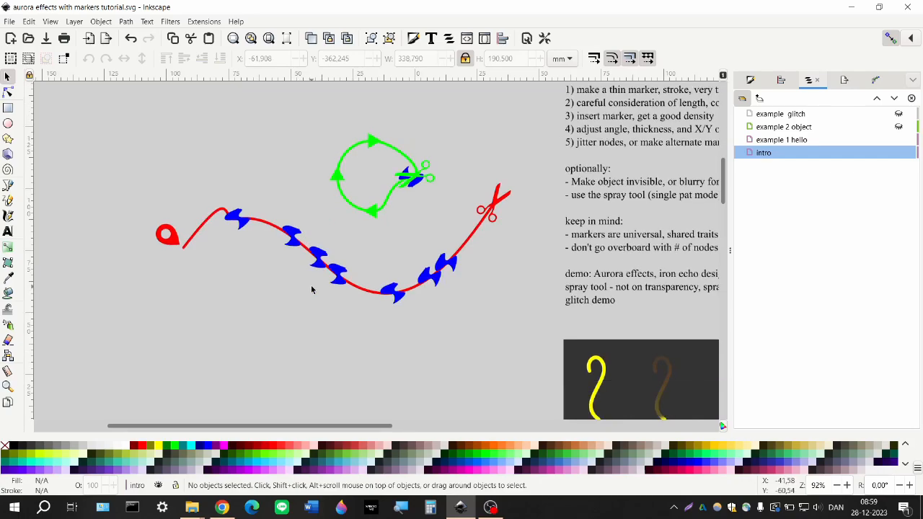
pyautogui.hscroll(-1, 311, 289)
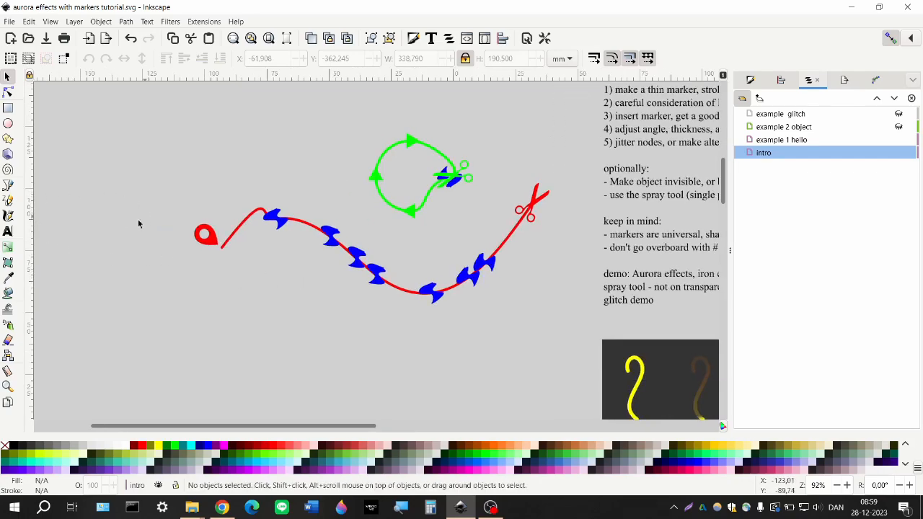
pyautogui.scroll(-1, 114, 233)
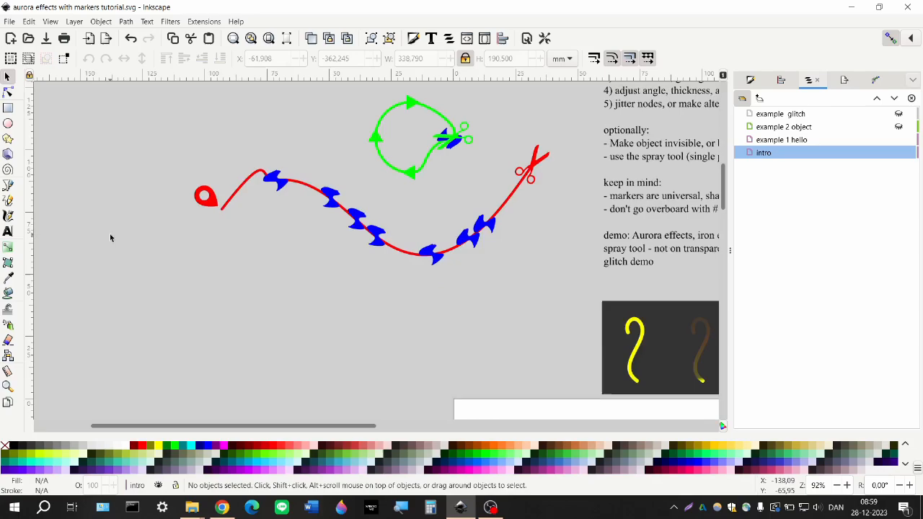
pyautogui.click(9, 202)
pyautogui.moveTo(143, 312)
pyautogui.mouseDown()
pyautogui.moveTo(214, 302)
pyautogui.moveTo(277, 330)
pyautogui.moveTo(333, 285)
pyautogui.mouseUp()
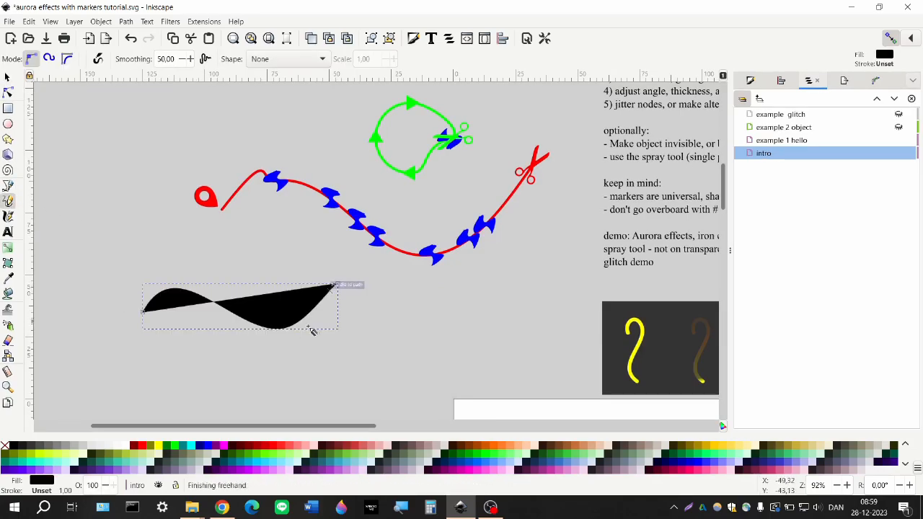
pyautogui.keyDown('shift'); pyautogui.click(12, 446); pyautogui.keyUp('shift')
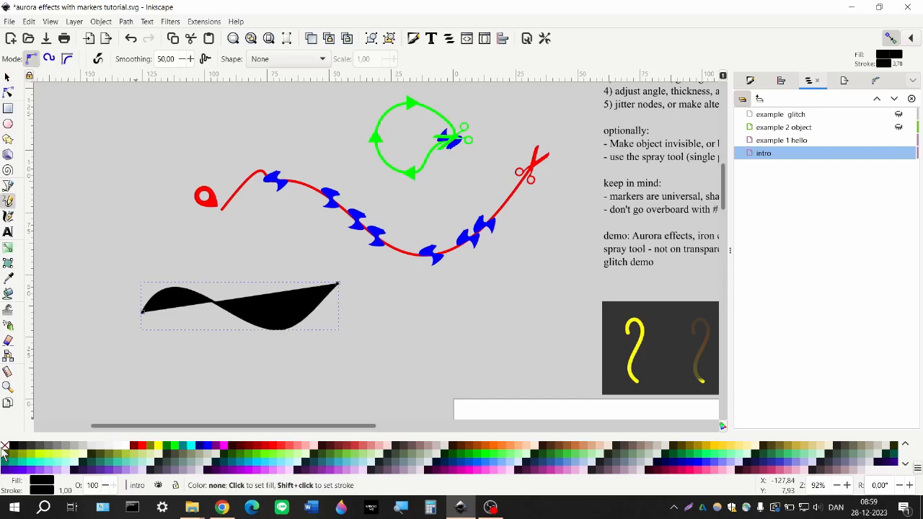
pyautogui.click(5, 447)
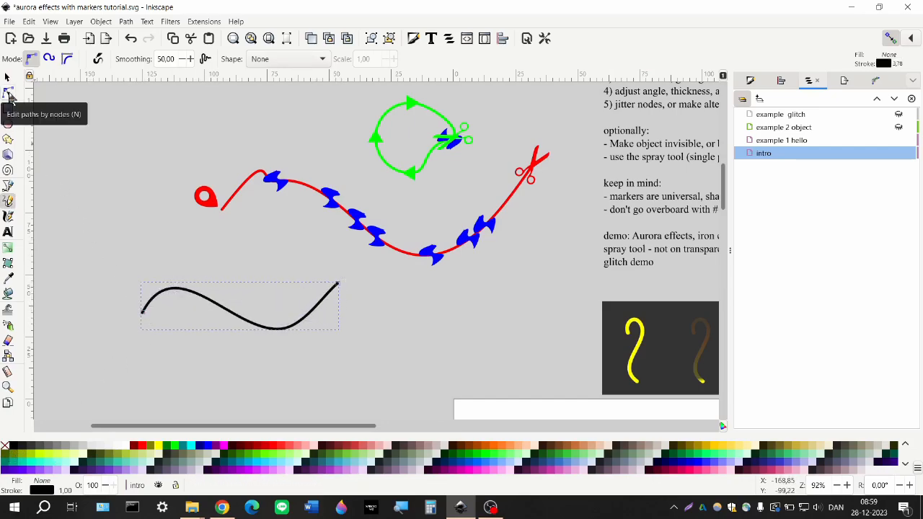
# Step: Add two nodes to the black wavy path, one at its first crest and one midway down the slope
pyautogui.click(9, 95)
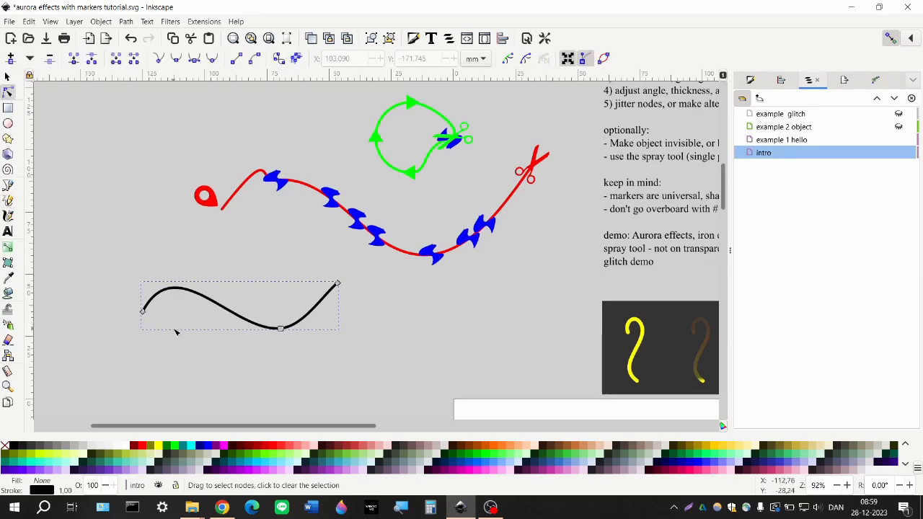
pyautogui.keyDown('ctrl'); pyautogui.scroll(2, 175, 332); pyautogui.keyUp('ctrl')
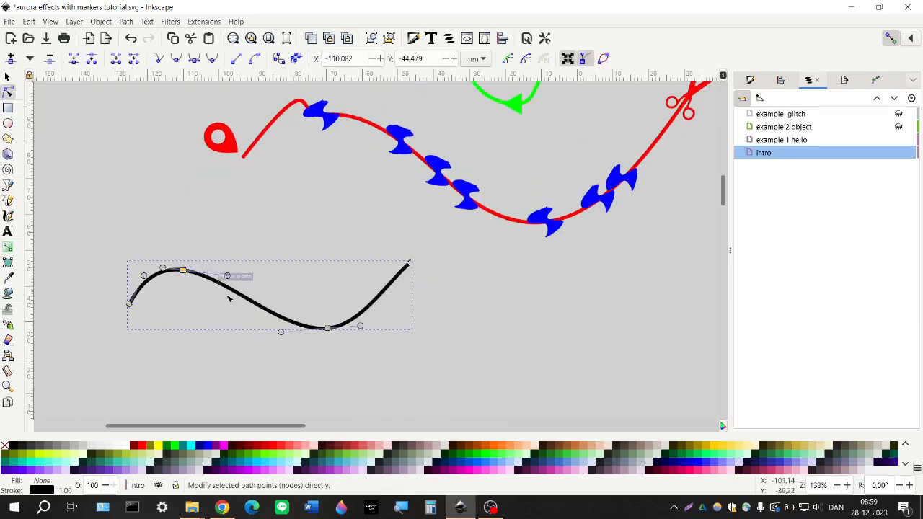
pyautogui.doubleClick(261, 306)
pyautogui.click(158, 332)
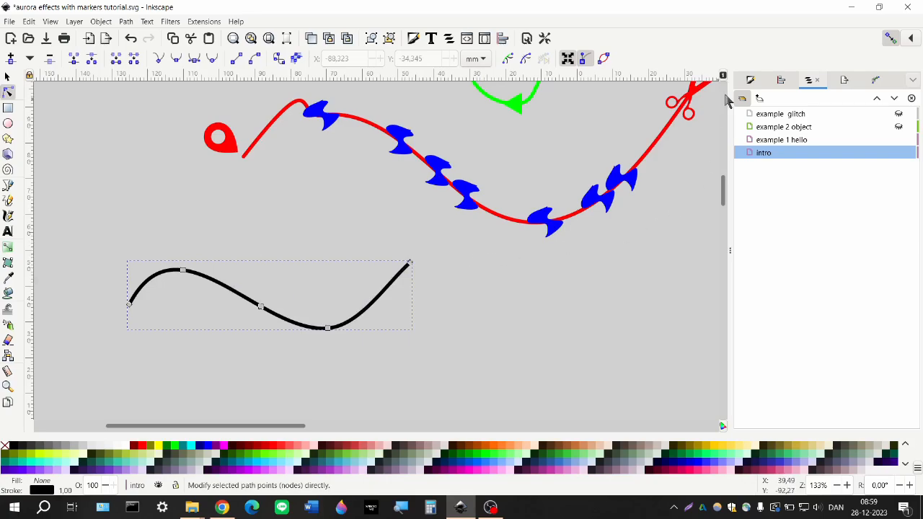
# Step: Give the black wavy path a RoundedArrow start marker in its stroke style
pyautogui.hotkey('ctrl', 'shift', 'f')
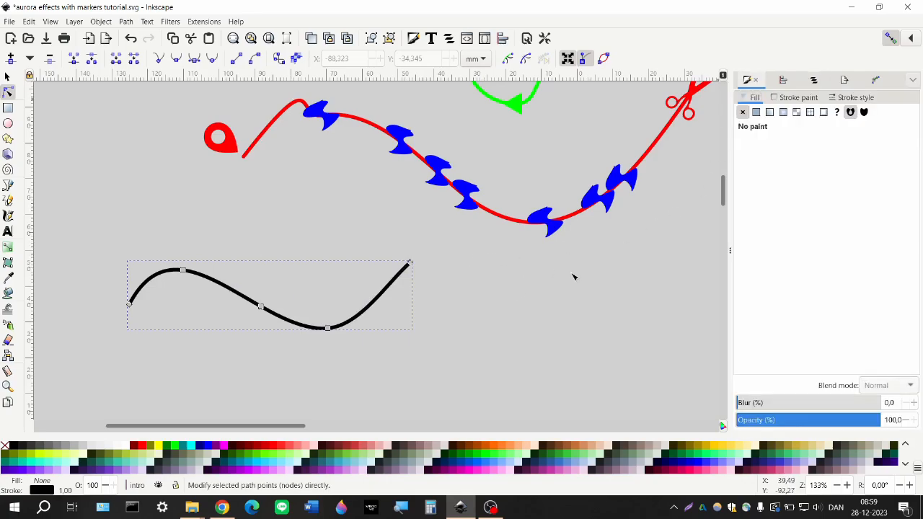
pyautogui.click(848, 101)
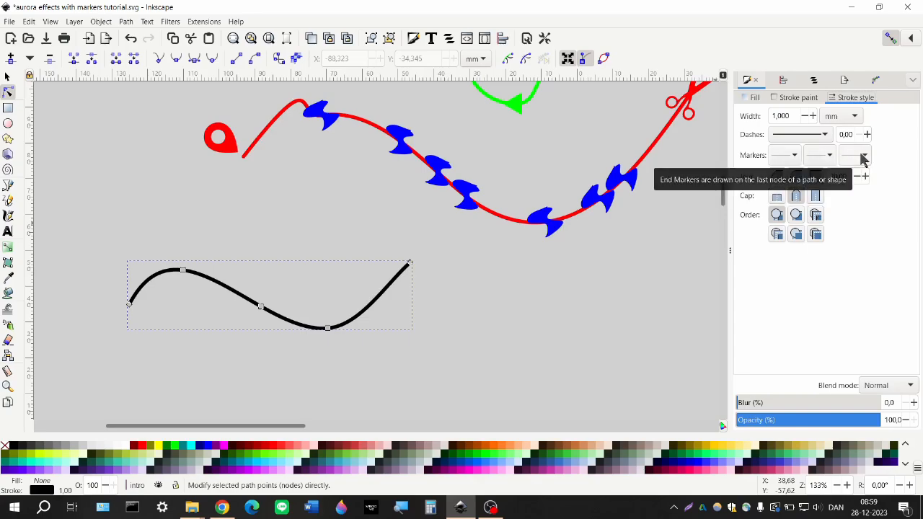
pyautogui.click(785, 156)
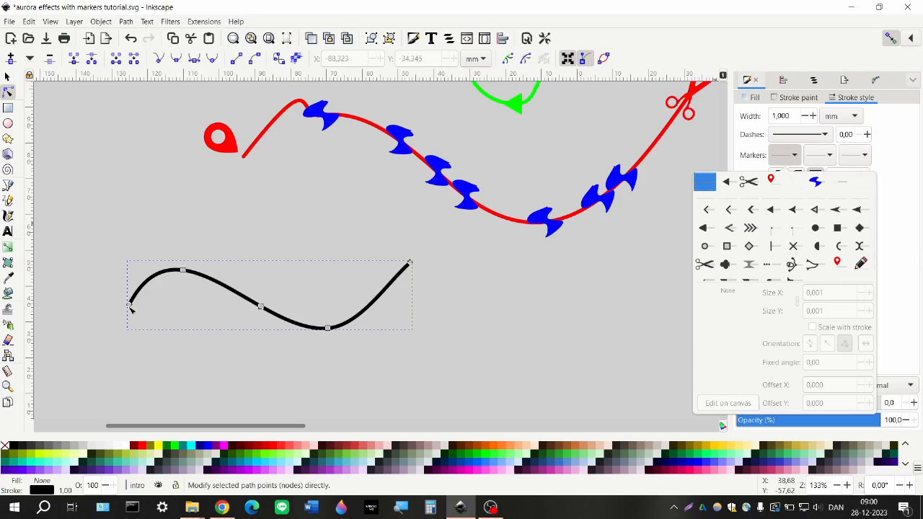
pyautogui.click(704, 229)
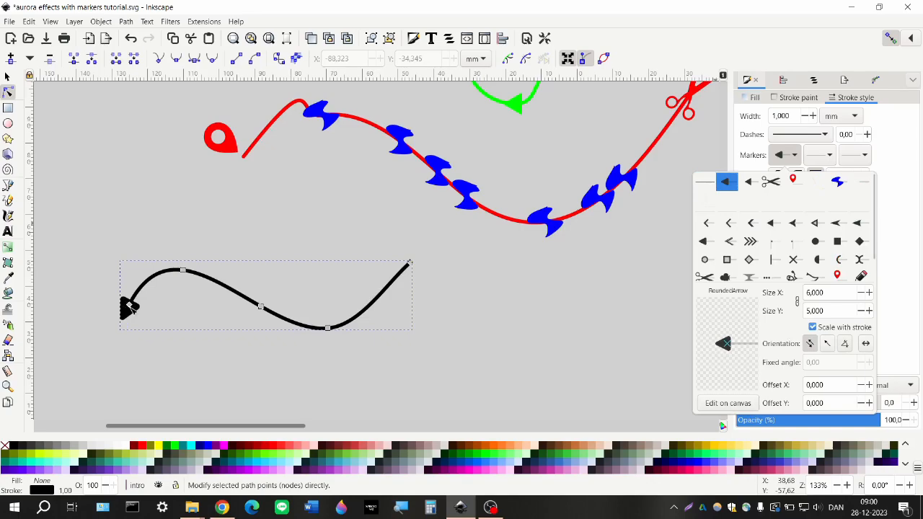
pyautogui.click(659, 249)
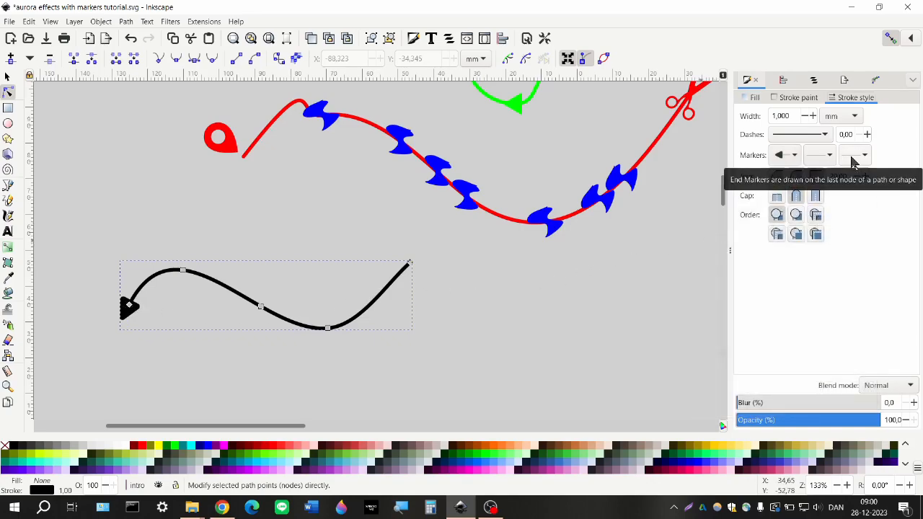
# Step: Apply the Tail end marker to the black path and reshape the last node's handle to change the marker's angle
pyautogui.click(852, 160)
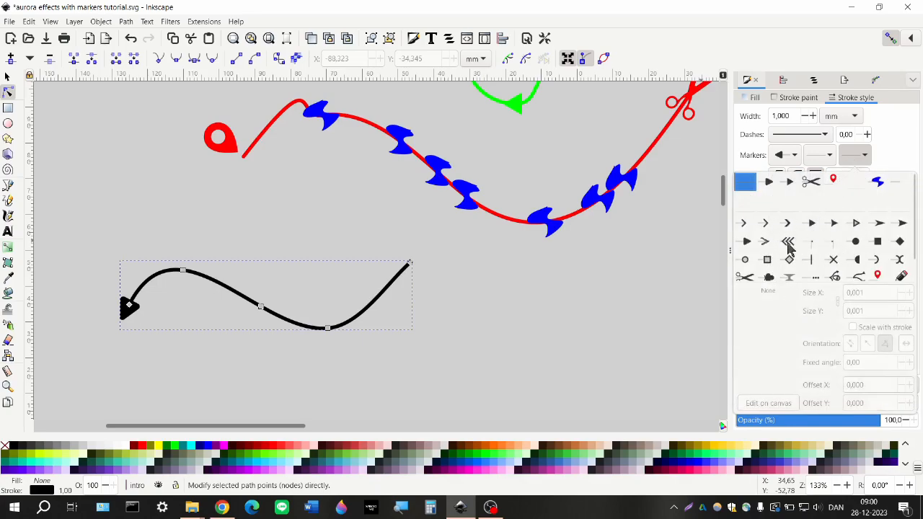
pyautogui.click(788, 243)
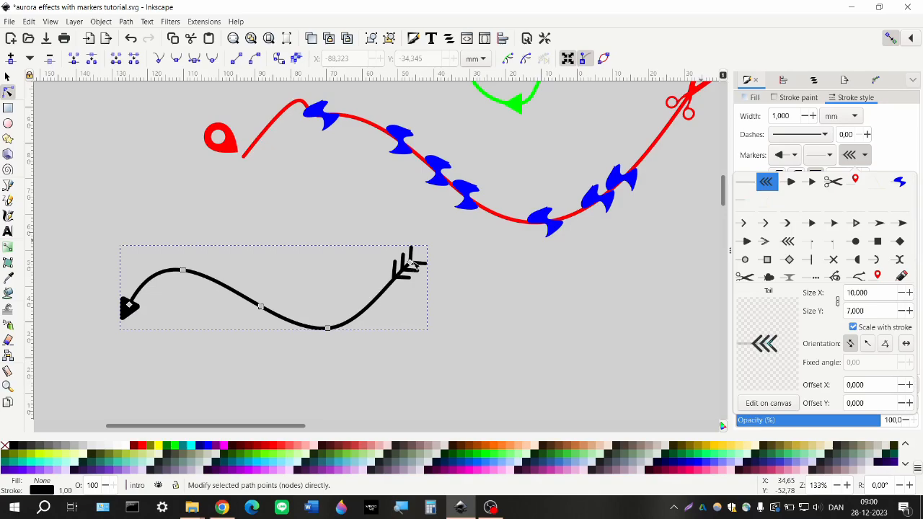
pyautogui.click(432, 308)
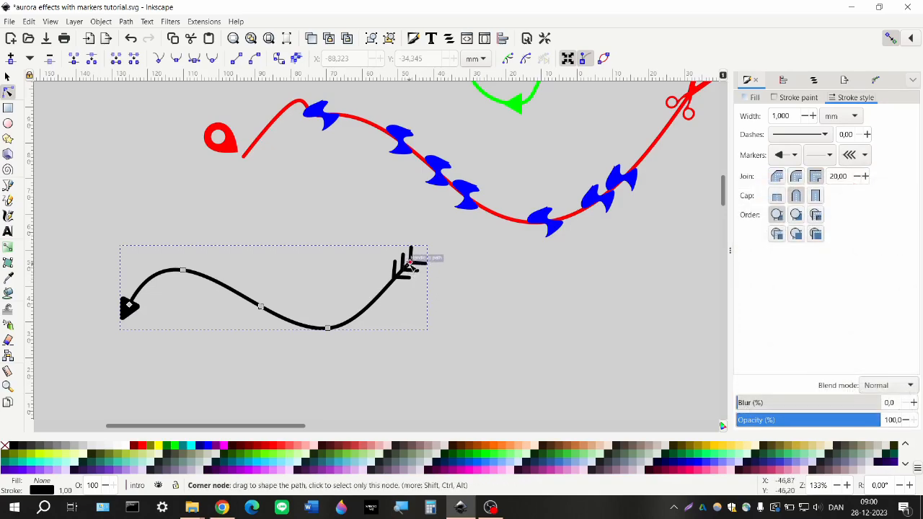
pyautogui.click(409, 264)
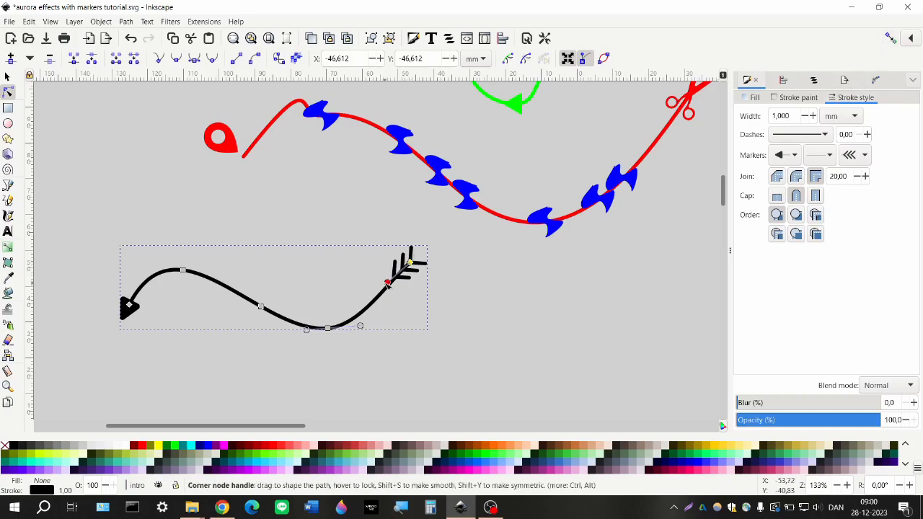
pyautogui.moveTo(387, 284); pyautogui.dragTo(390, 305)
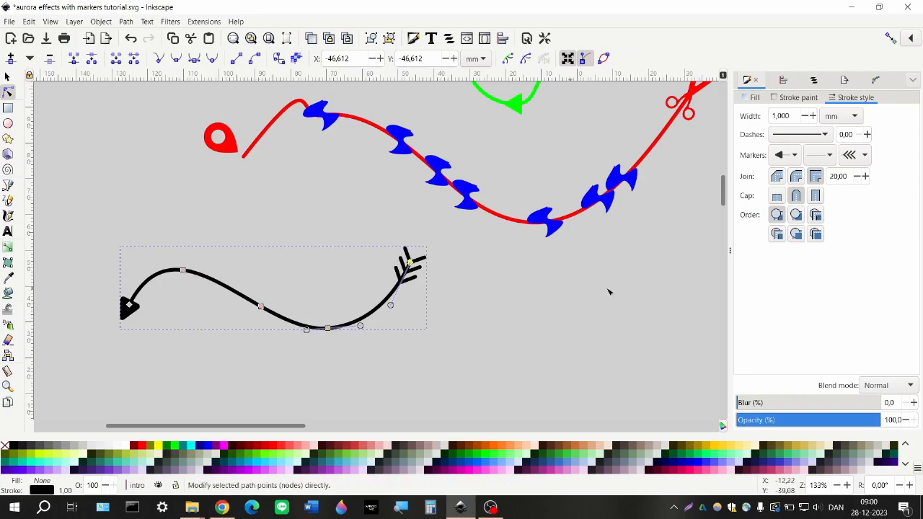
# Step: Set the hollow square as the mid marker on the black wavy path
pyautogui.click(821, 156)
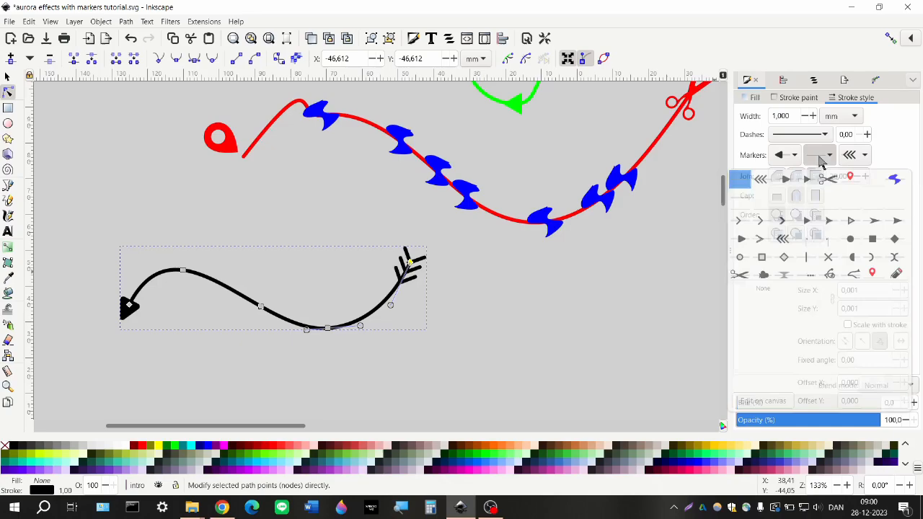
pyautogui.click(762, 261)
pyautogui.click(423, 370)
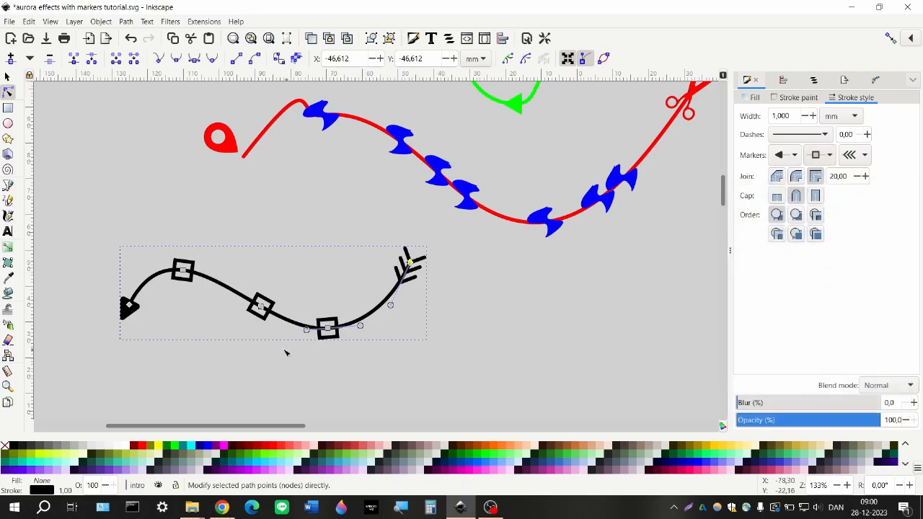
# Step: Add three more nodes between the existing ones on the black path to place extra square mid markers
pyautogui.doubleClick(378, 317)
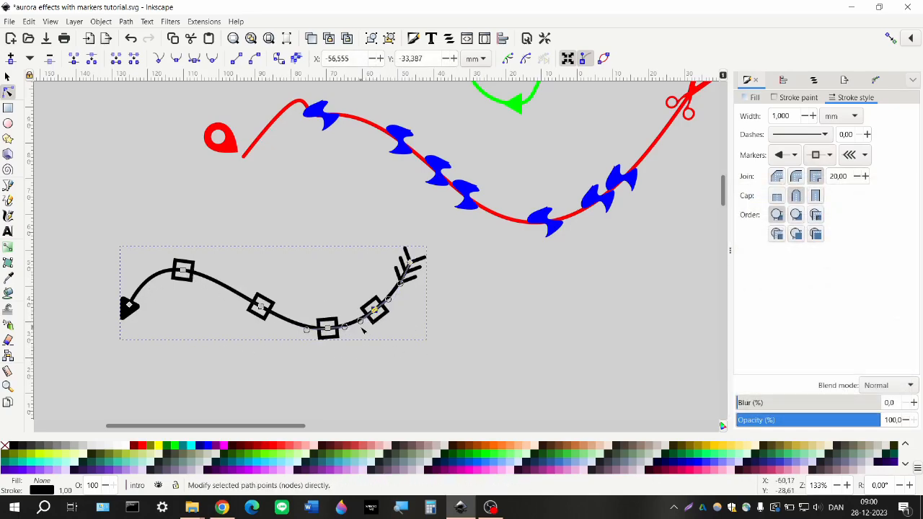
pyautogui.doubleClick(288, 321)
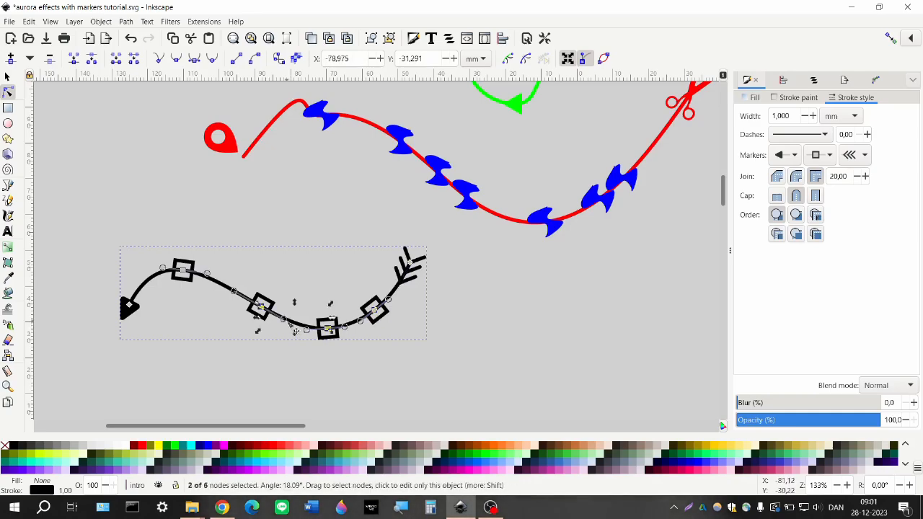
pyautogui.doubleClick(220, 286)
pyautogui.click(171, 317)
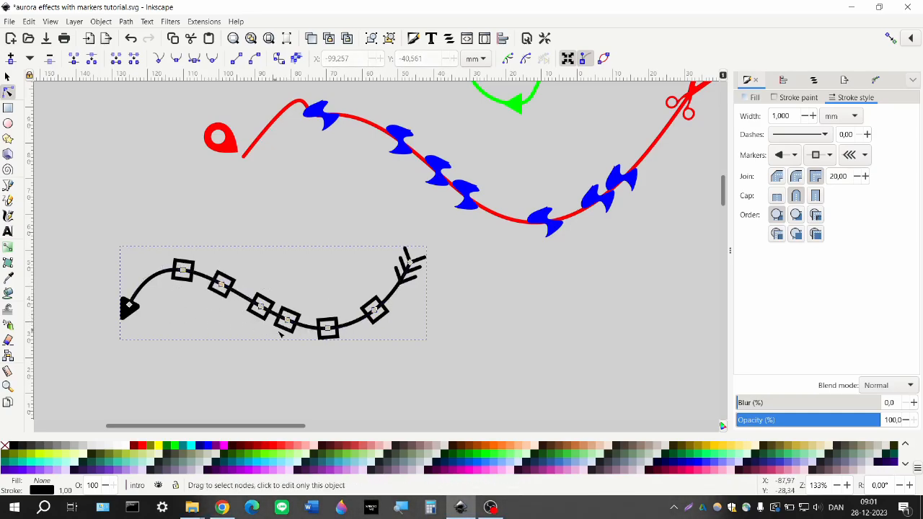
pyautogui.hscroll(-1, 248, 353)
pyautogui.press('s')
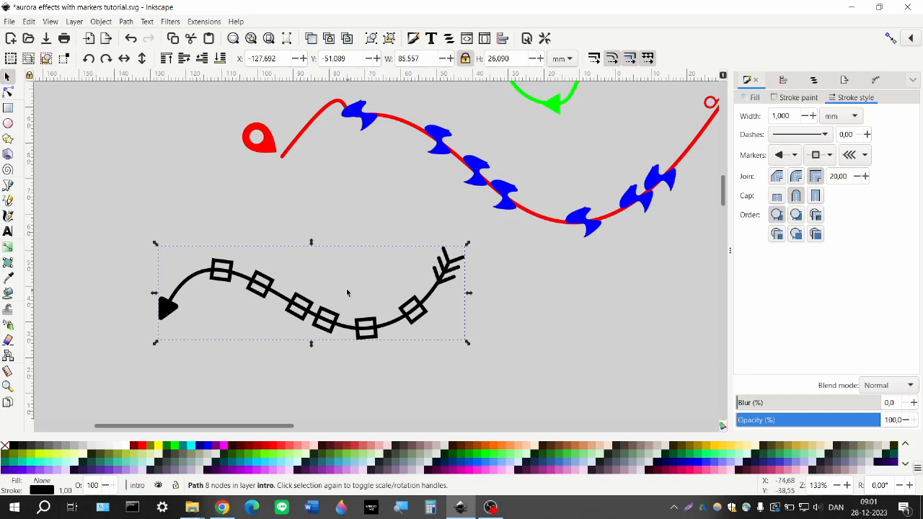
# Step: Draw a whole, unfilled ellipse with radii of about 20.6 by 12.8 mm above and beside the arrow path's start
pyautogui.scroll(-1, 240, 254)
pyautogui.click(8, 123)
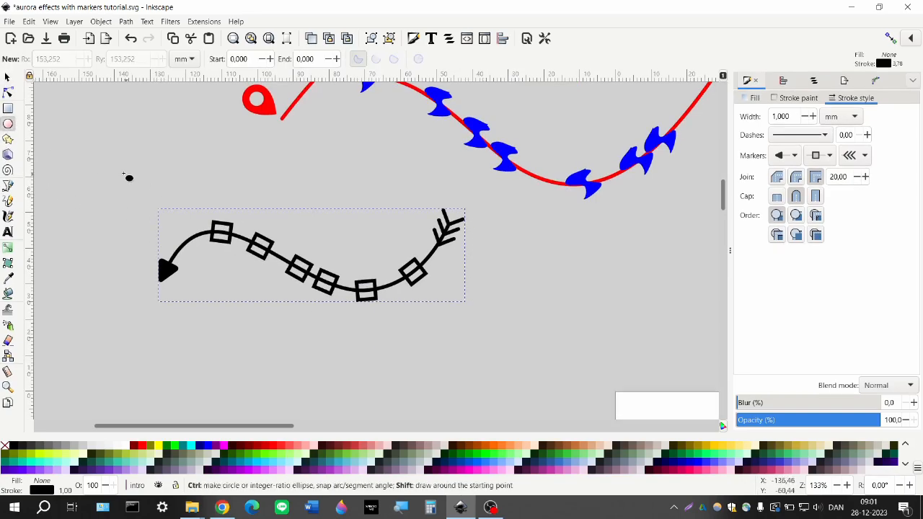
pyautogui.moveTo(91, 137); pyautogui.dragTo(175, 204)
pyautogui.hscroll(-3, 259, 220)
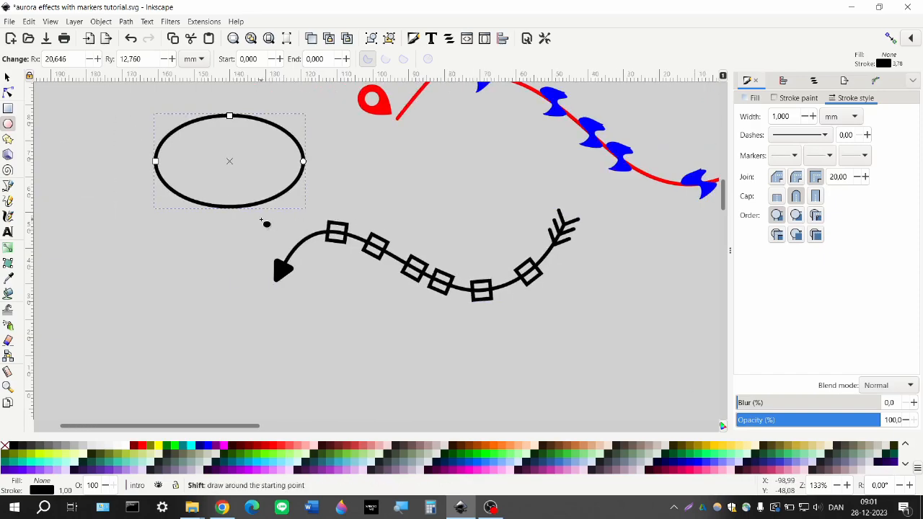
pyautogui.scroll(1, 246, 216)
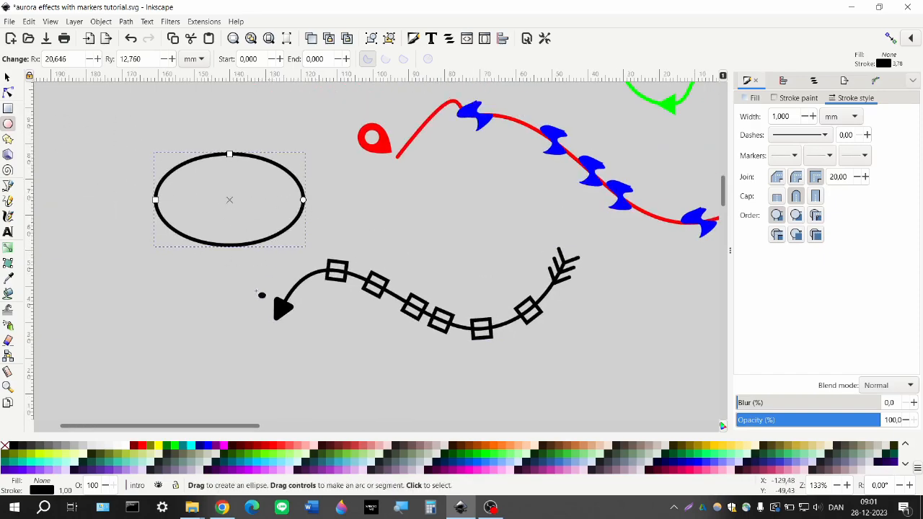
pyautogui.moveTo(308, 208); pyautogui.dragTo(209, 185)
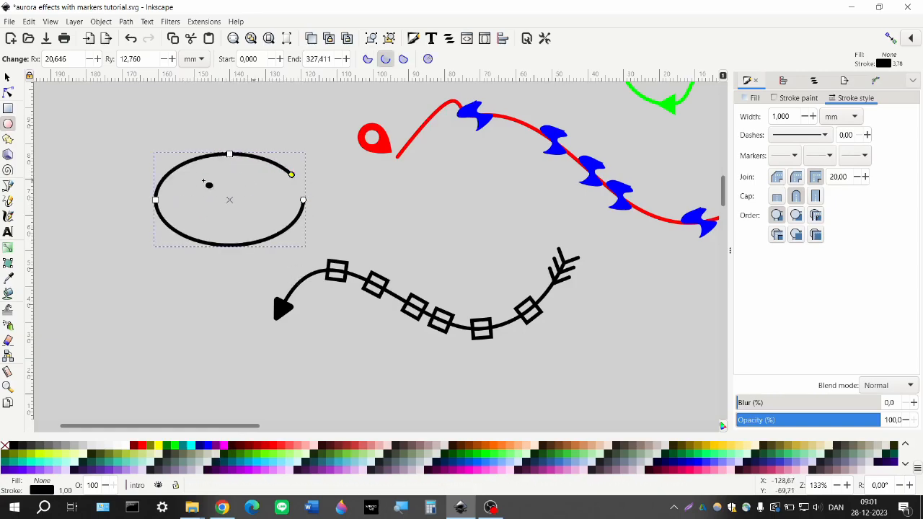
pyautogui.click(428, 58)
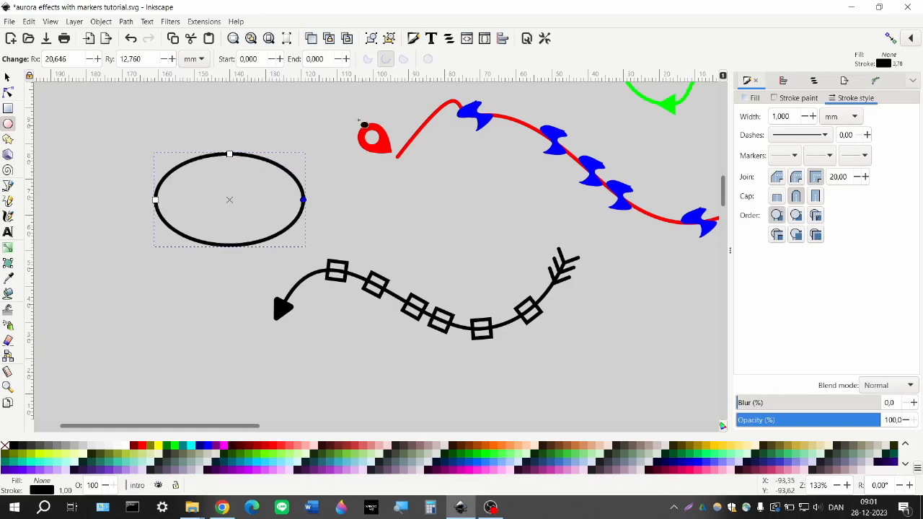
# Step: Convert the ellipse to a path and show its nodes for editing
pyautogui.click(126, 22)
pyautogui.click(150, 36)
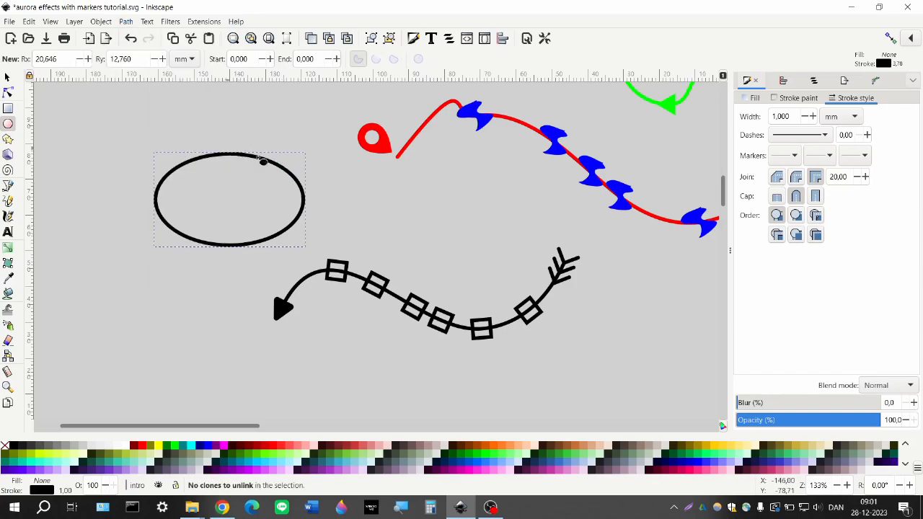
pyautogui.click(8, 92)
pyautogui.click(226, 154)
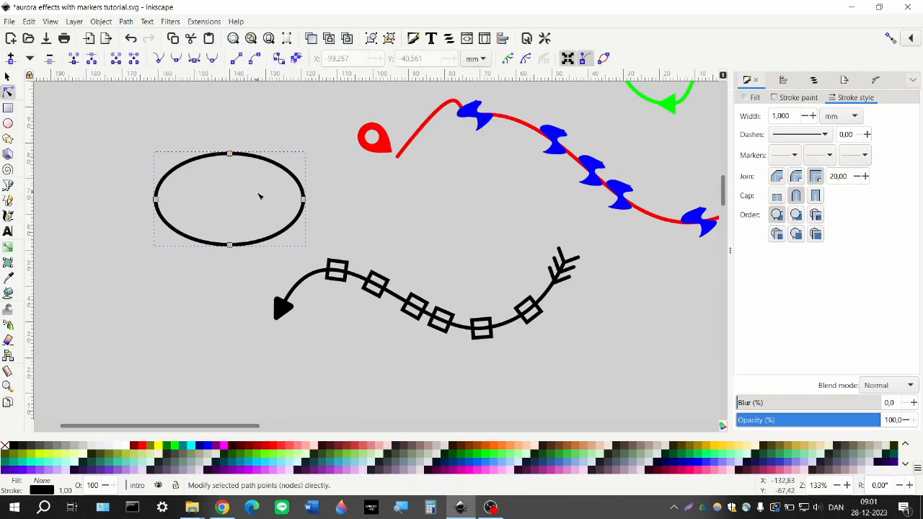
pyautogui.scroll(1, 352, 238)
pyautogui.hscroll(-1, 352, 238)
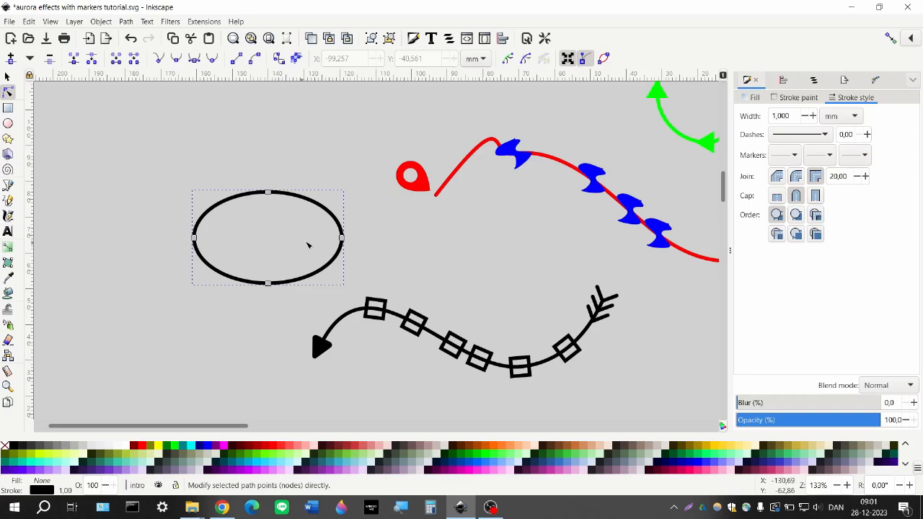
# Step: Set a solid triangle arrow as the start marker and the red map pin as the end marker on the ellipse path
pyautogui.click(787, 156)
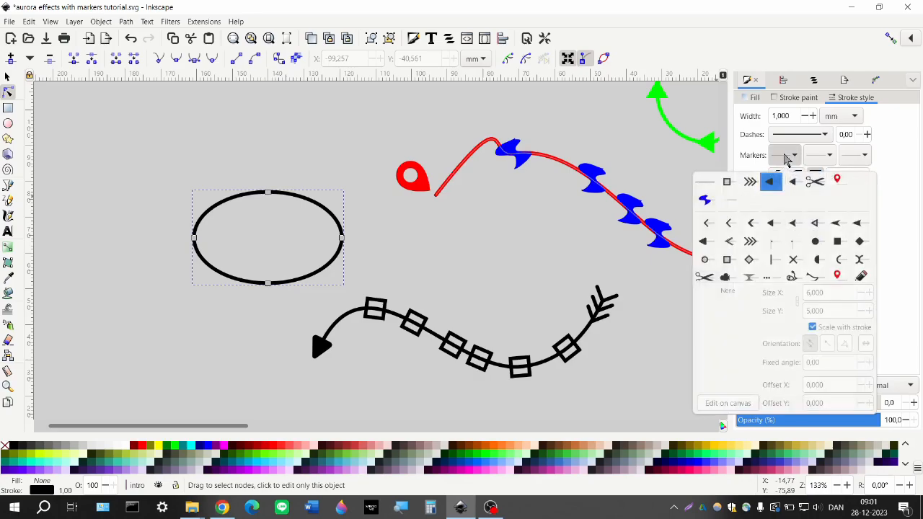
pyautogui.click(705, 244)
pyautogui.click(415, 291)
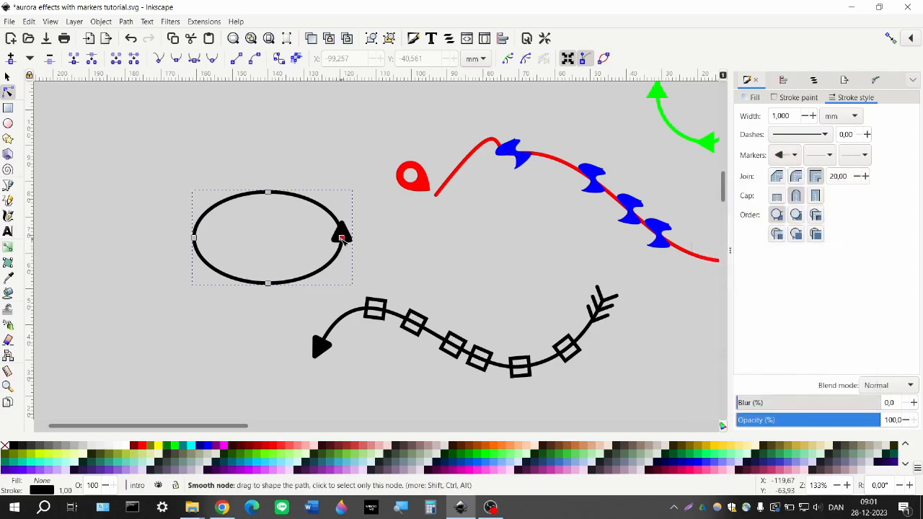
pyautogui.click(855, 162)
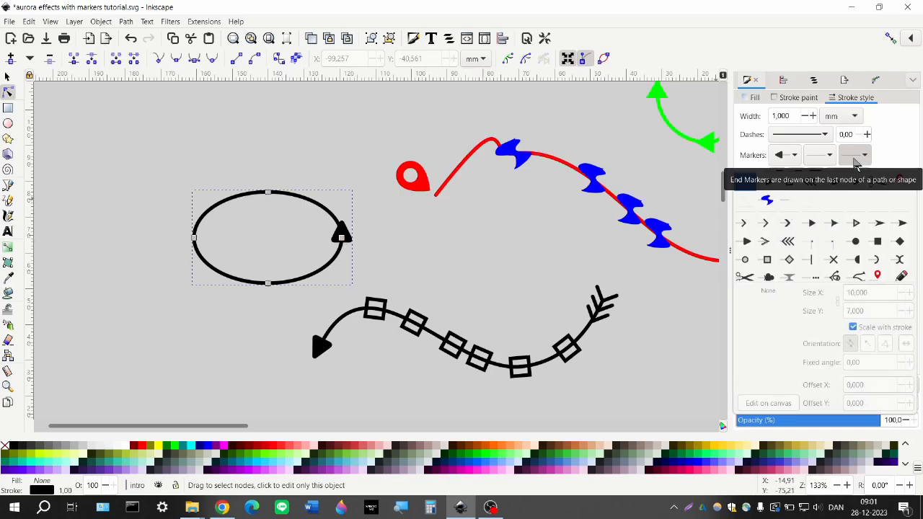
pyautogui.click(878, 277)
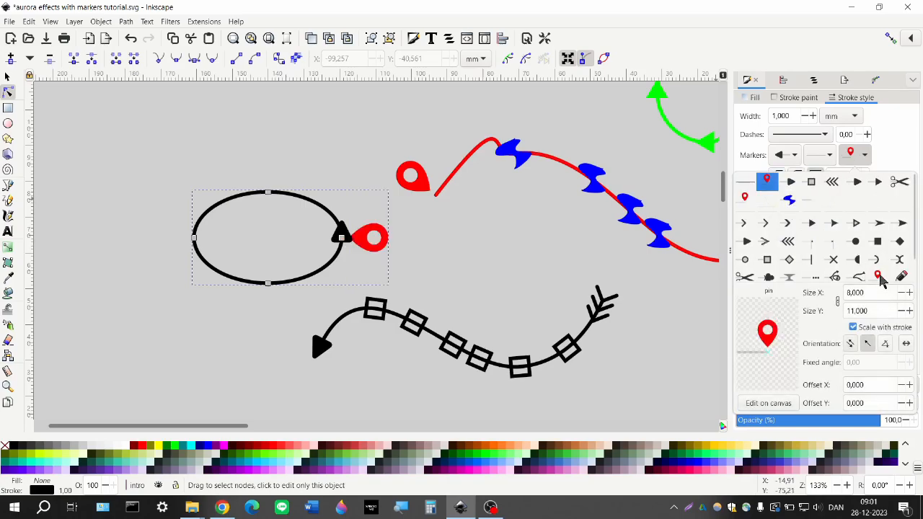
pyautogui.click(359, 287)
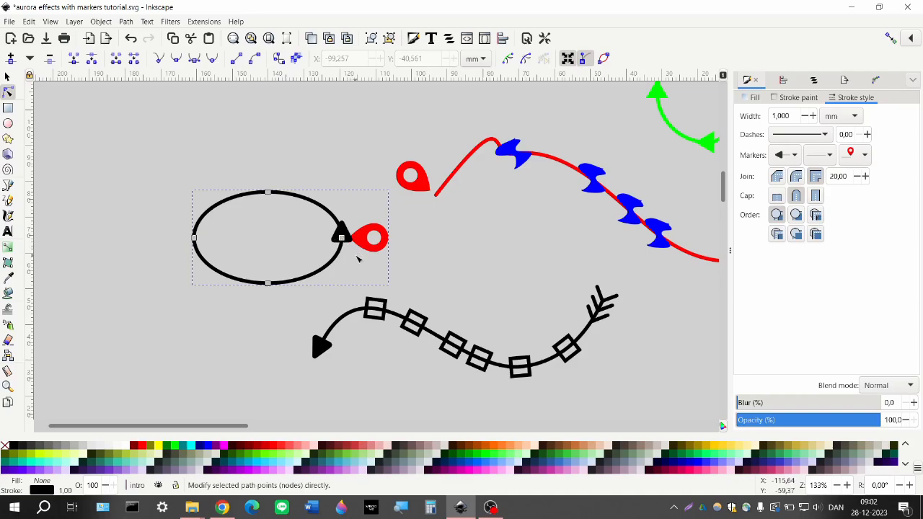
# Step: Reshape the ellipse path by tilting the handles of its start/end node and moving that node outward
pyautogui.click(341, 237)
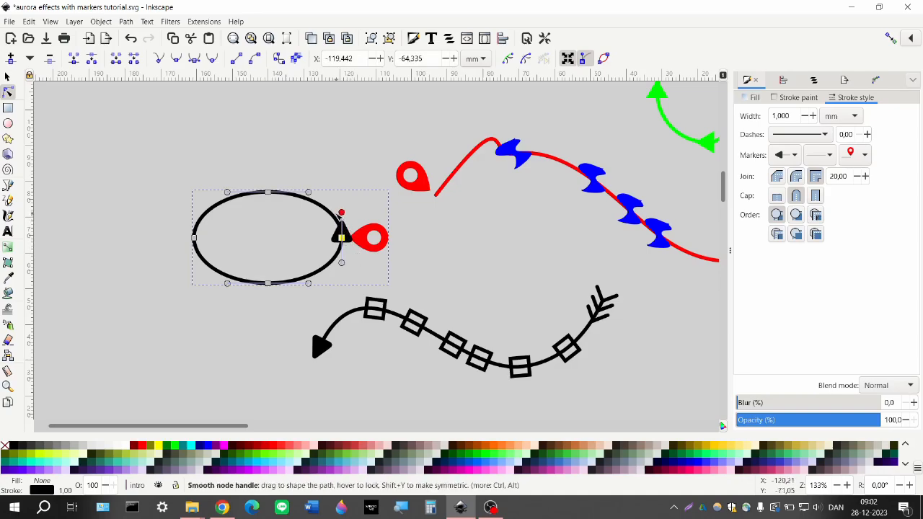
pyautogui.moveTo(342, 213)
pyautogui.mouseDown()
pyautogui.moveTo(310, 243)
pyautogui.moveTo(348, 198)
pyautogui.moveTo(393, 214)
pyautogui.moveTo(336, 204)
pyautogui.moveTo(355, 247)
pyautogui.moveTo(347, 217)
pyautogui.moveTo(324, 222)
pyautogui.moveTo(351, 209)
pyautogui.moveTo(388, 223)
pyautogui.mouseUp()
pyautogui.moveTo(395, 229)
pyautogui.mouseDown()
pyautogui.moveTo(355, 246)
pyautogui.moveTo(329, 235)
pyautogui.moveTo(276, 240)
pyautogui.moveTo(383, 234)
pyautogui.moveTo(360, 236)
pyautogui.mouseUp()
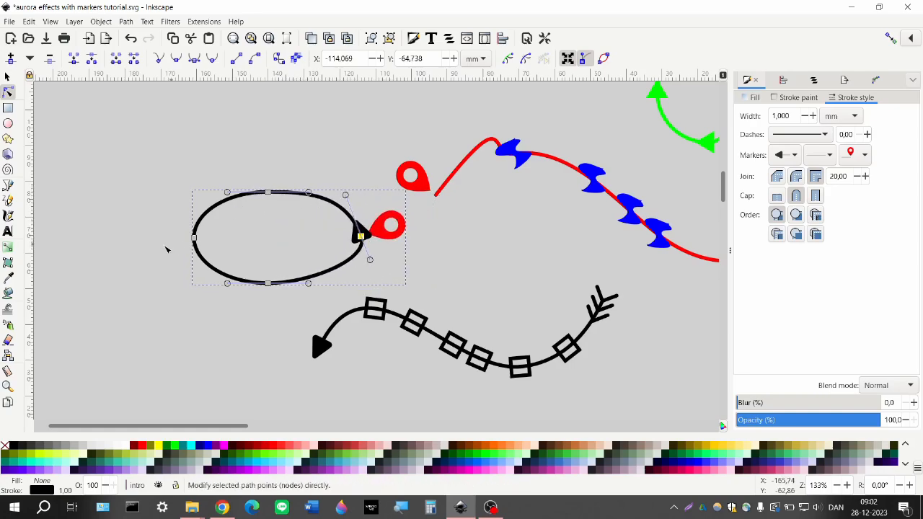
# Step: Set the solid dot as the mid marker on the ellipse path
pyautogui.click(820, 155)
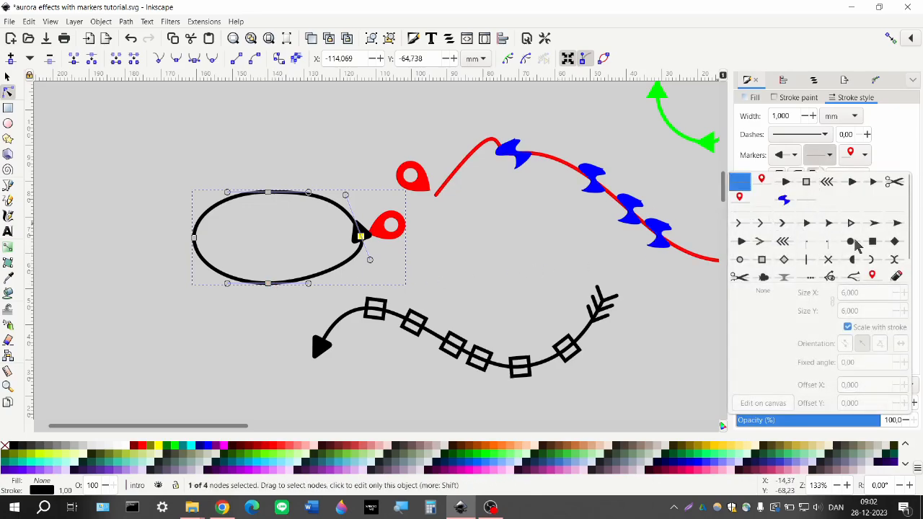
pyautogui.click(852, 242)
pyautogui.click(553, 237)
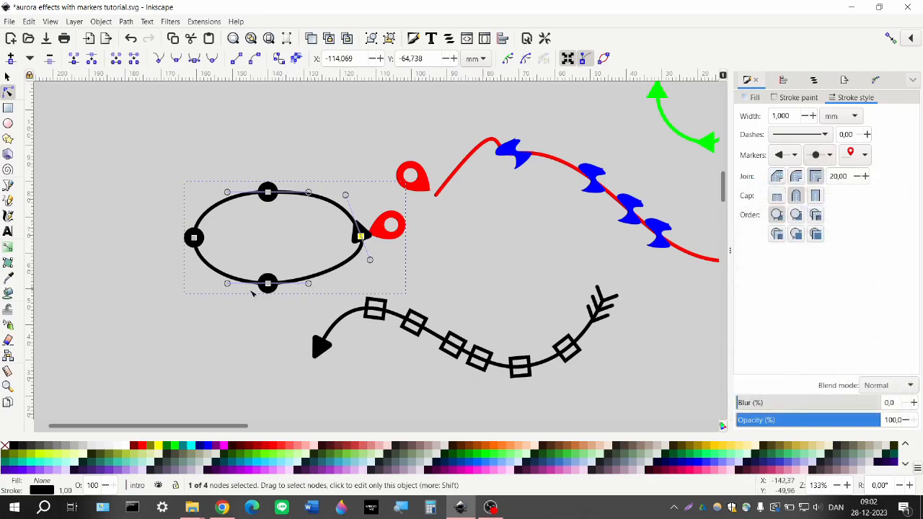
# Step: Add two nodes on the ellipse path, one on each side of its leftmost node, for extra dot markers
pyautogui.doubleClick(215, 271)
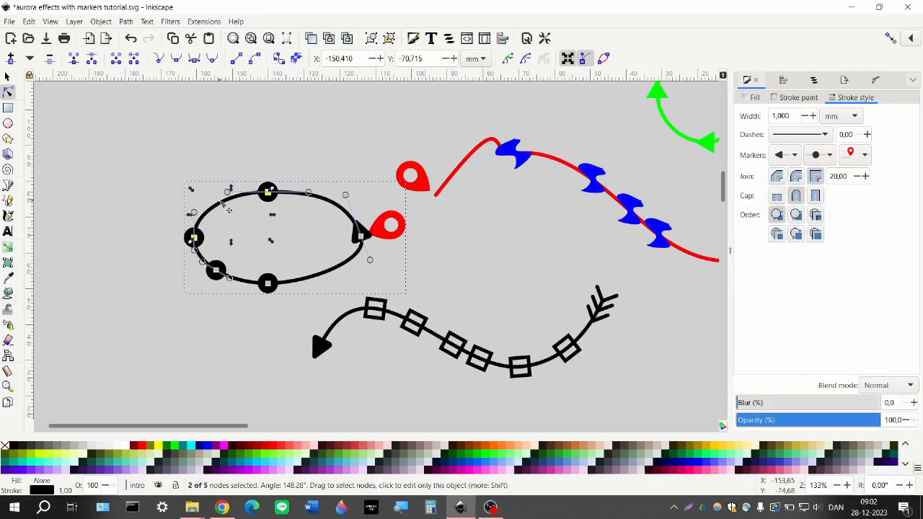
pyautogui.doubleClick(220, 202)
pyautogui.click(297, 243)
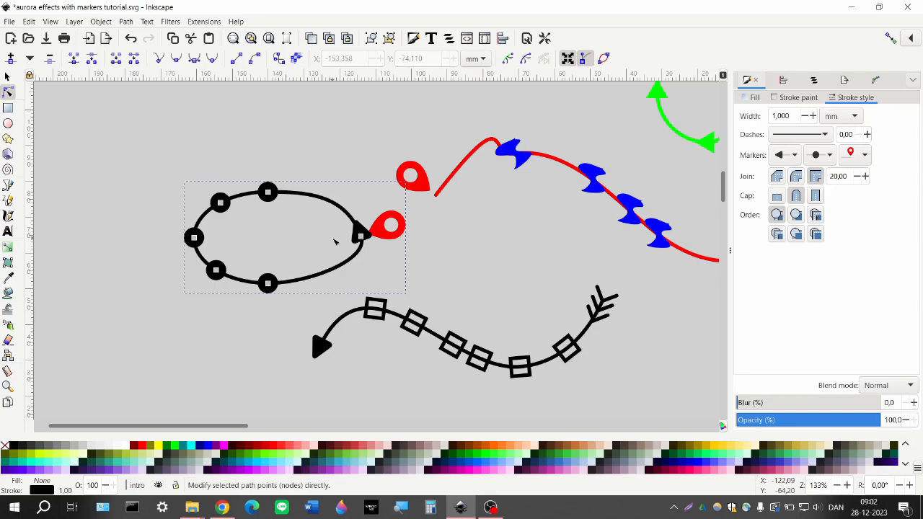
# Step: Deselect the ellipse path and examine the custom blue mid markers along the red wavy path
pyautogui.hscroll(1, 326, 231)
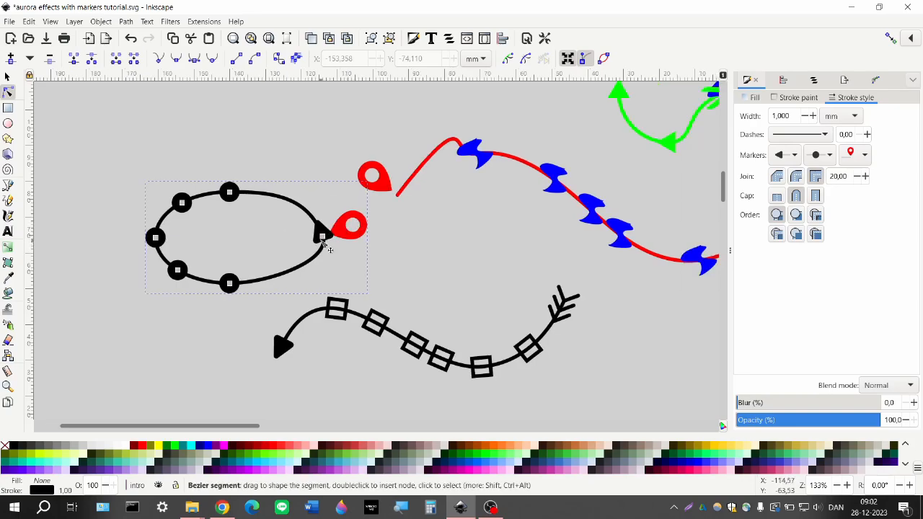
pyautogui.click(299, 288)
pyautogui.scroll(-1, 289, 333)
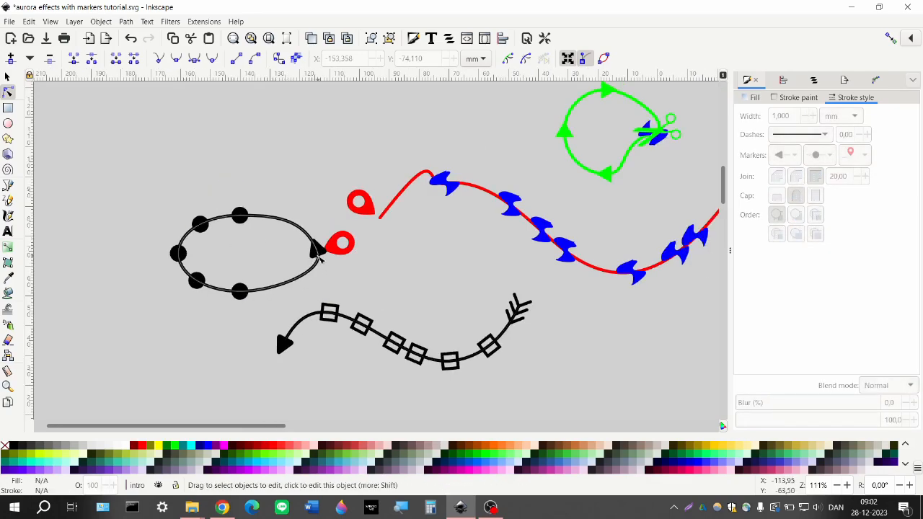
pyautogui.hscroll(2, 332, 264)
pyautogui.scroll(1, 366, 225)
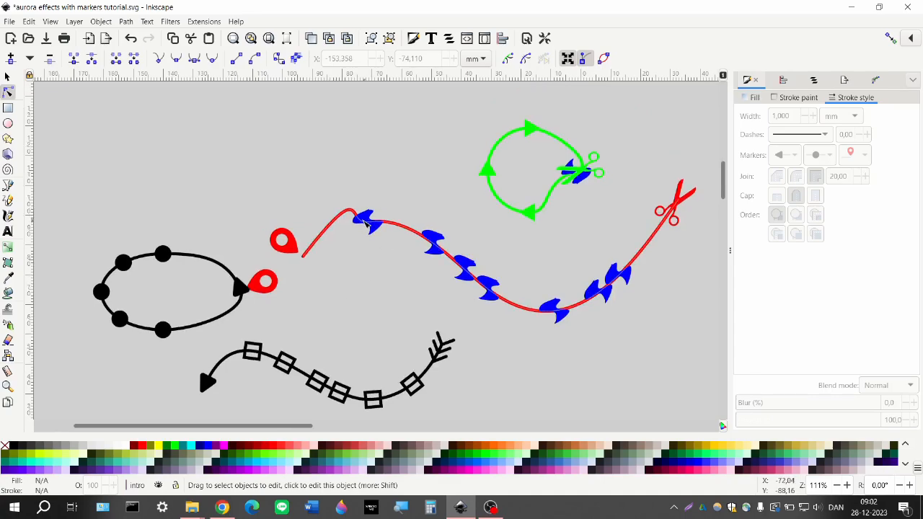
pyautogui.hscroll(1, 375, 230)
pyautogui.scroll(3, 308, 196)
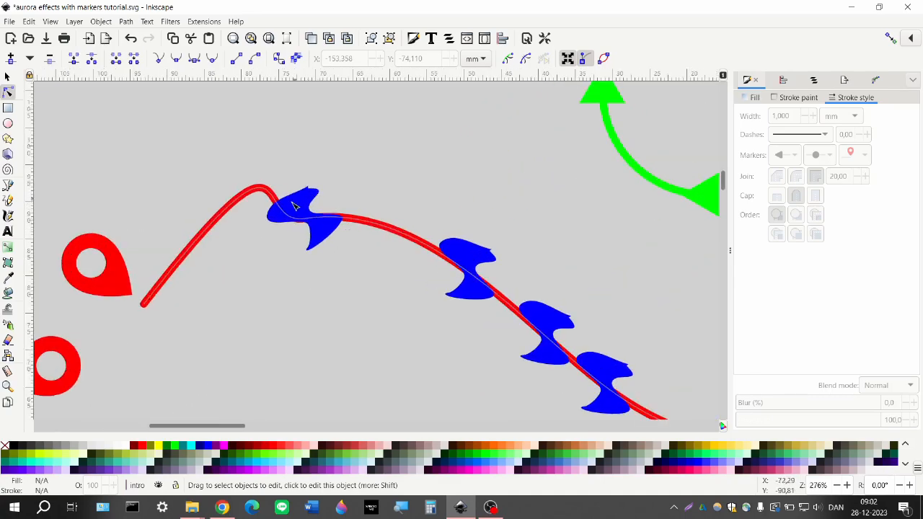
pyautogui.scroll(-3, 309, 196)
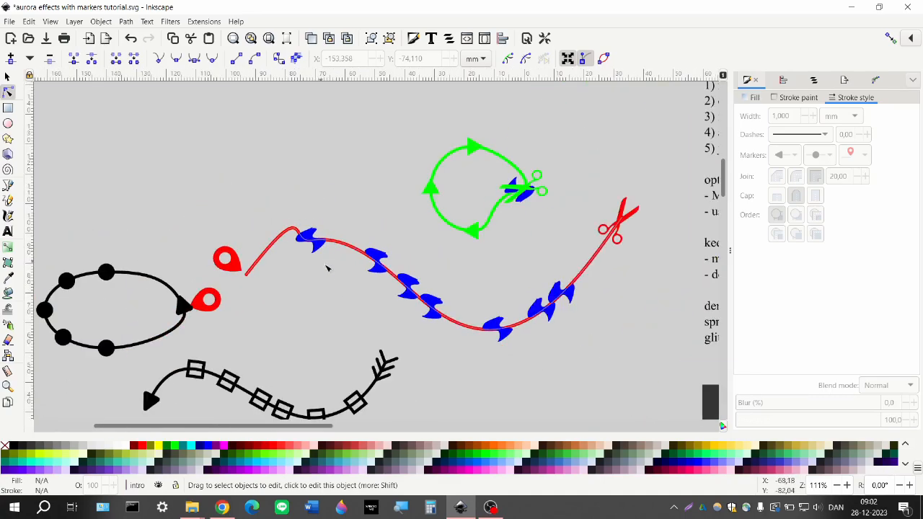
pyautogui.hscroll(-2, 332, 270)
pyautogui.scroll(1, 161, 214)
# Step: Draw a closed freehand shape about 18 by 16 mm above the ellipse path and fill it with green (#008000)
pyautogui.click(8, 201)
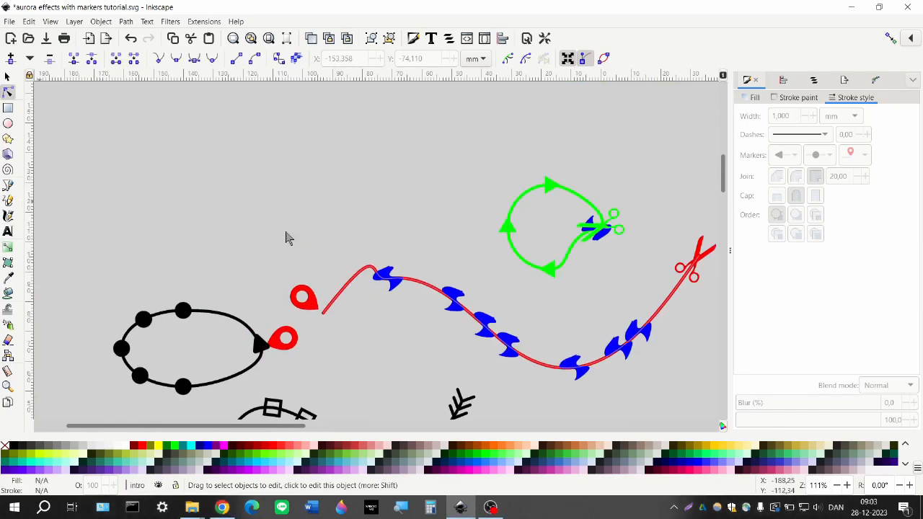
pyautogui.moveTo(241, 215)
pyautogui.mouseDown()
pyautogui.moveTo(264, 216)
pyautogui.moveTo(284, 243)
pyautogui.moveTo(243, 240)
pyautogui.moveTo(241, 213)
pyautogui.mouseUp()
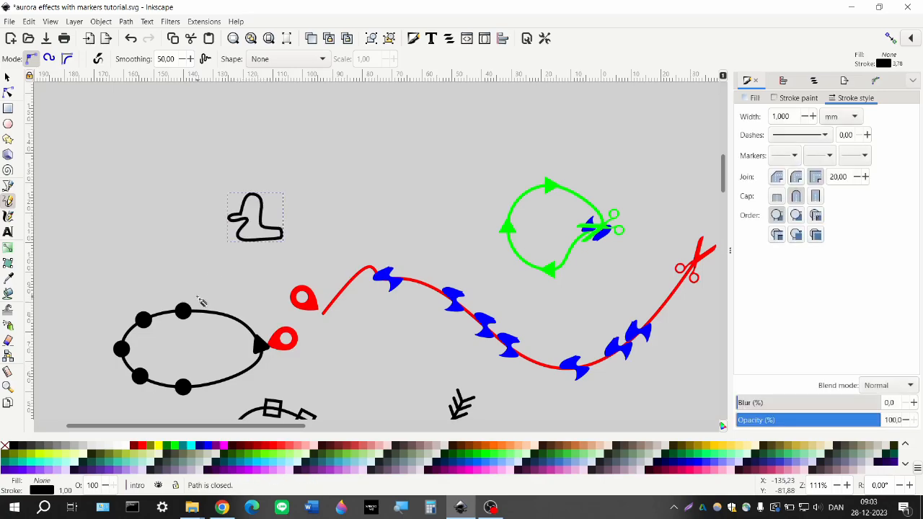
pyautogui.click(166, 445)
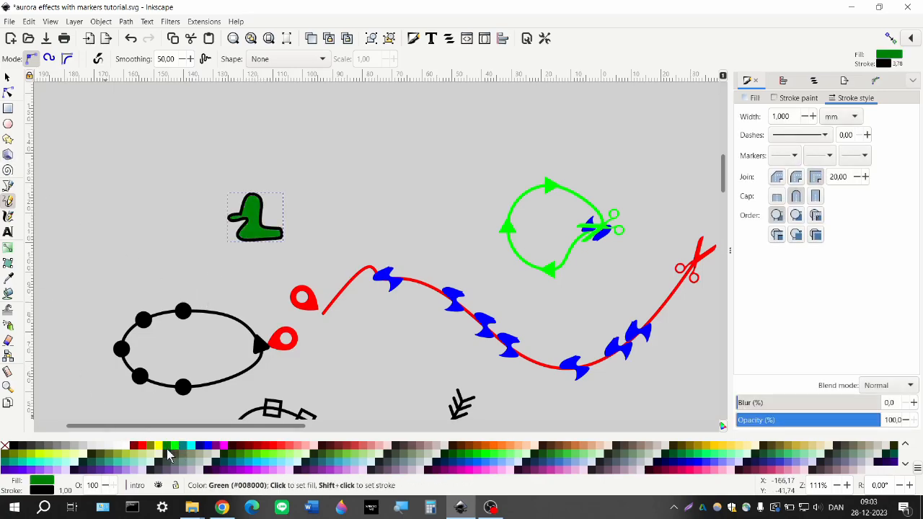
# Step: Remove the green shape's stroke, shift the shape slightly, and place a duplicate of it beside the original
pyautogui.click(7, 77)
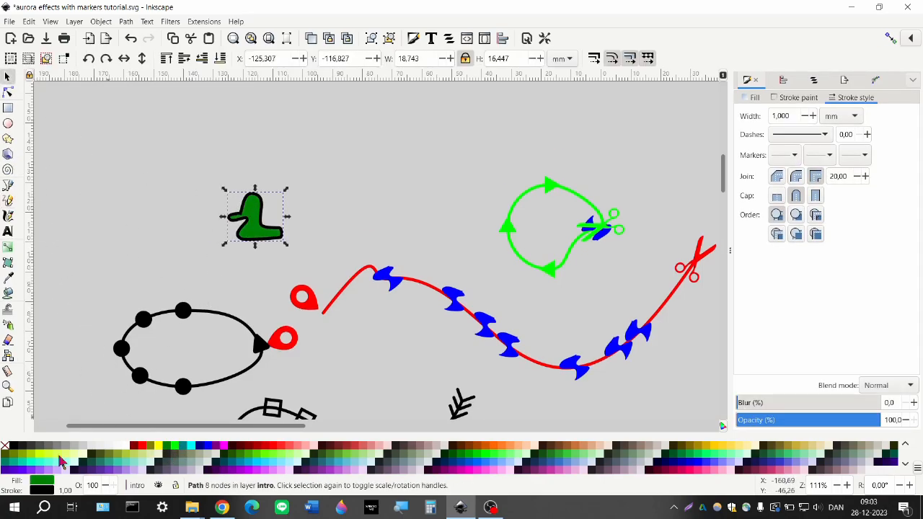
pyautogui.keyDown('shift'); pyautogui.click(4, 446); pyautogui.keyUp('shift')
pyautogui.moveTo(253, 220); pyautogui.dragTo(236, 235)
pyautogui.hscroll(-1, 366, 277)
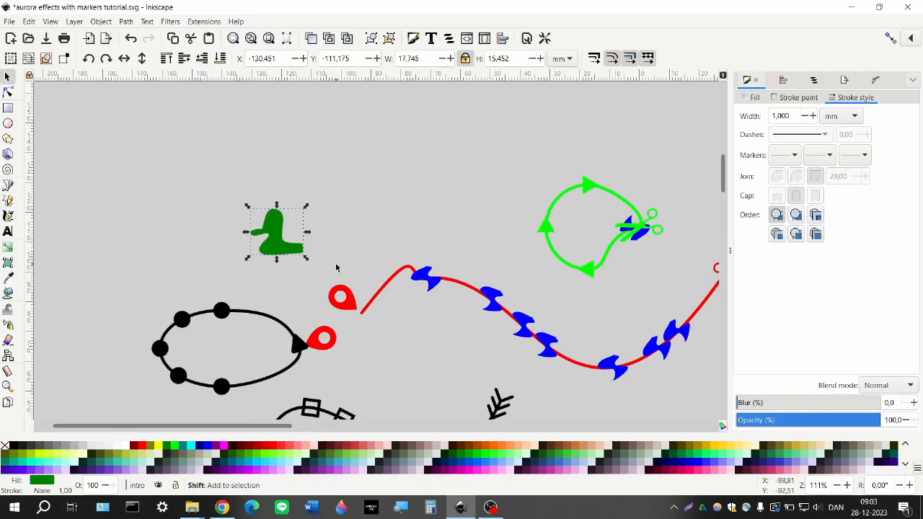
pyautogui.hotkey('ctrl', 'd')
pyautogui.moveTo(274, 234); pyautogui.dragTo(212, 237)
# Step: Convert the right one of the two green shapes into a marker with Objects to Marker
pyautogui.click(280, 241)
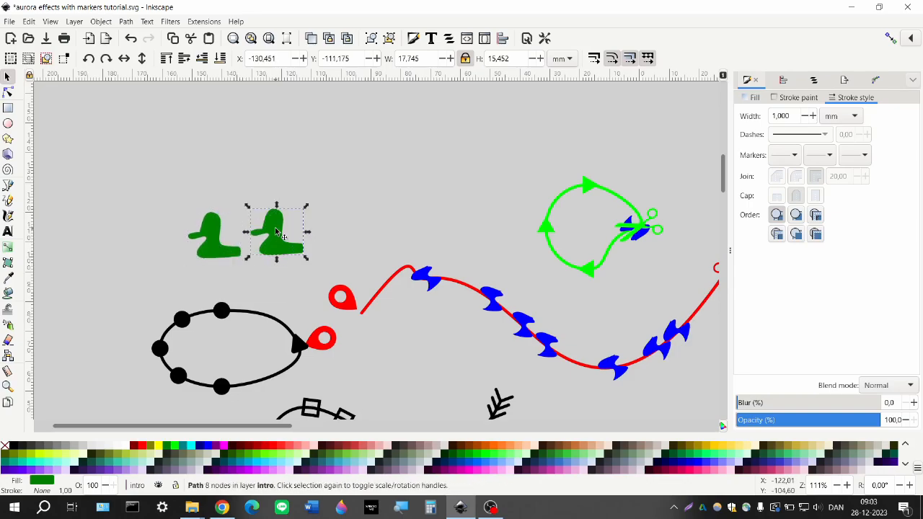
pyautogui.rightClick(275, 226)
pyautogui.click(276, 214)
pyautogui.click(107, 24)
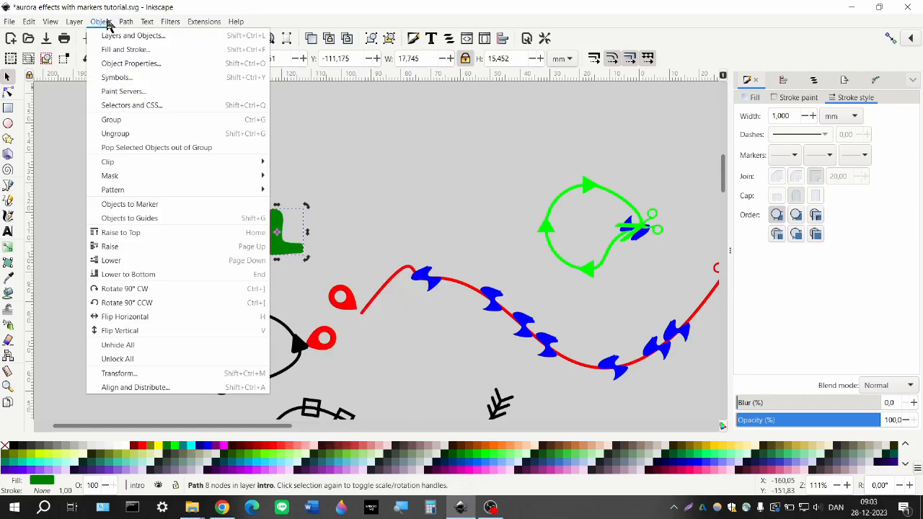
pyautogui.click(158, 204)
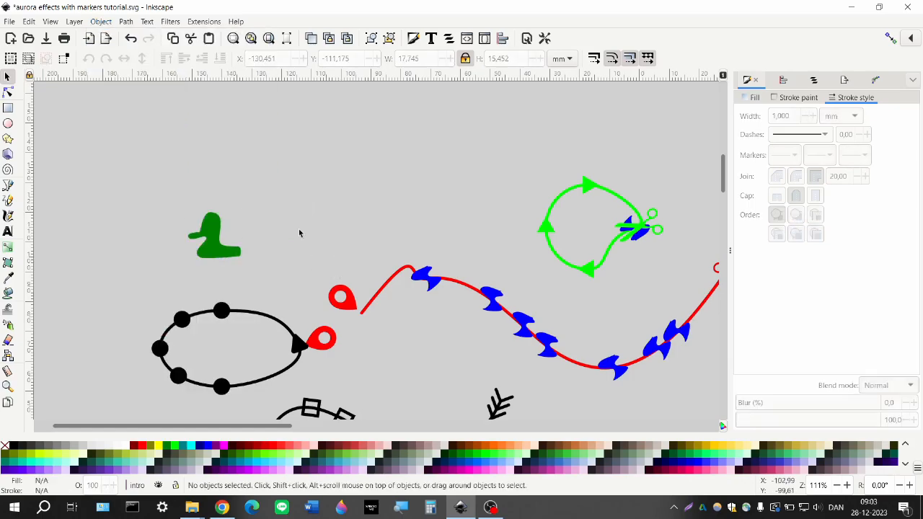
# Step: Set the custom green shape as the mid marker on the ellipse path
pyautogui.scroll(-1, 284, 244)
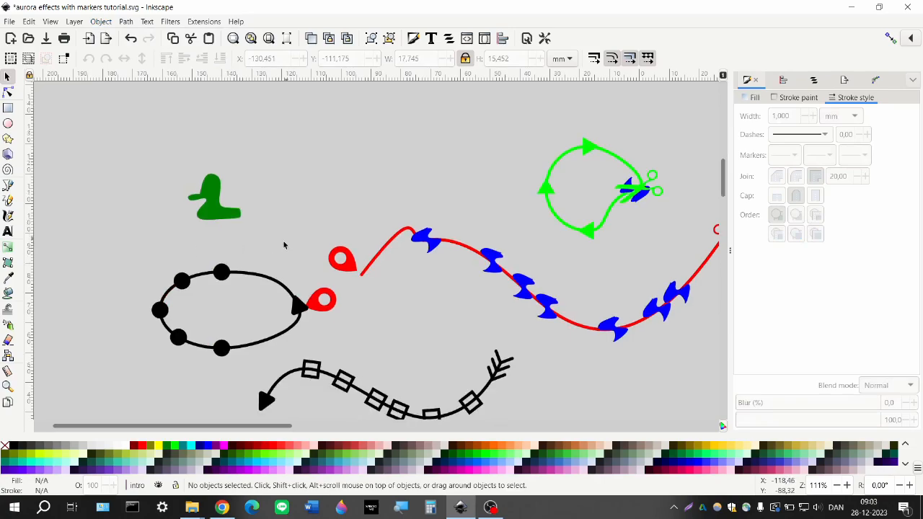
pyautogui.click(225, 271)
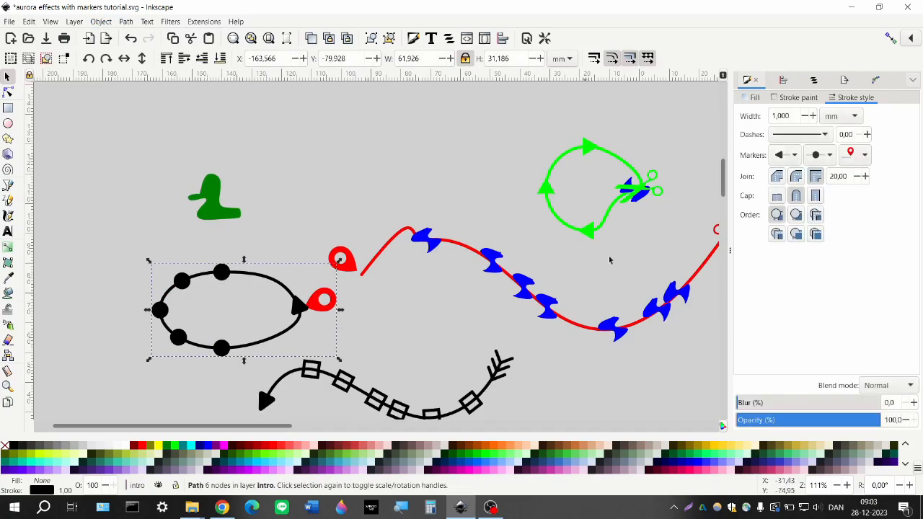
pyautogui.click(820, 154)
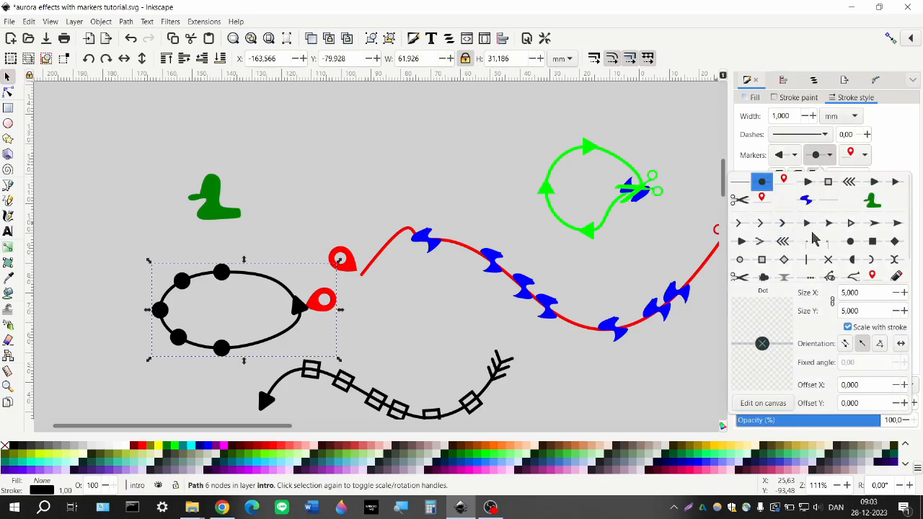
pyautogui.click(873, 204)
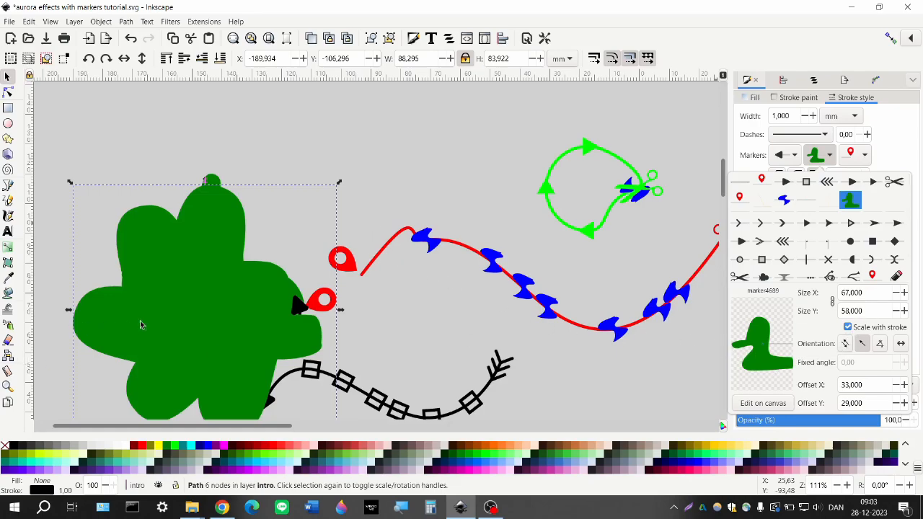
# Step: Set the green mid marker's X size to 10, scaling its Y size proportionally
pyautogui.click(852, 293)
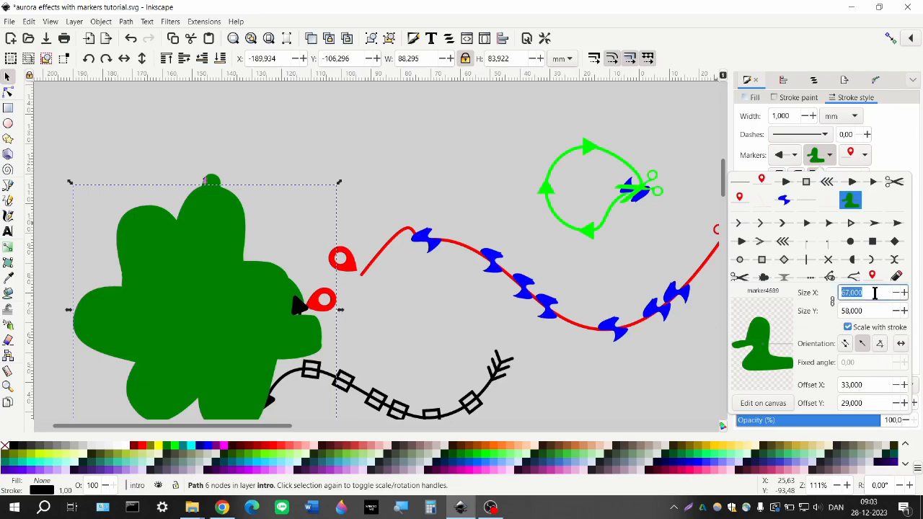
pyautogui.write('10')
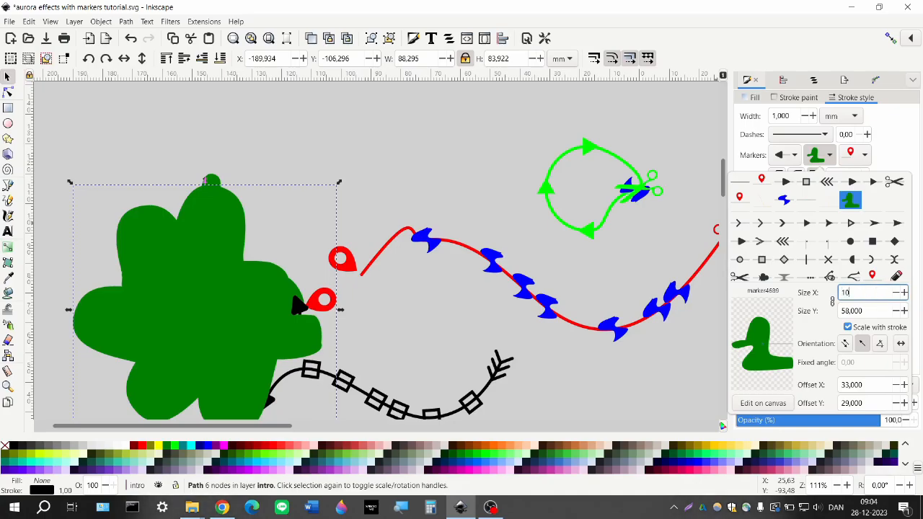
pyautogui.click(874, 309)
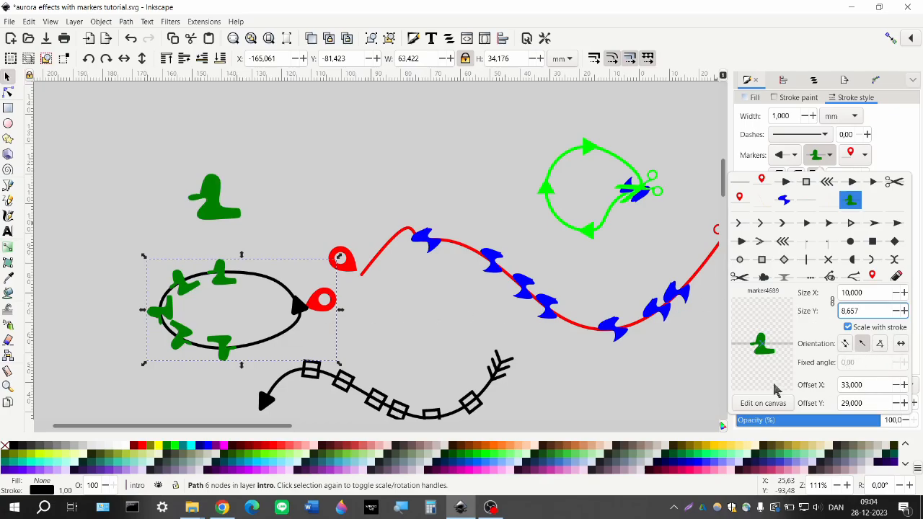
pyautogui.click(226, 286)
# Step: Add two nodes on the ellipse path's upper right curve to place extra green mid markers
pyautogui.keyDown('ctrl'); pyautogui.scroll(3, 256, 258); pyautogui.keyUp('ctrl')
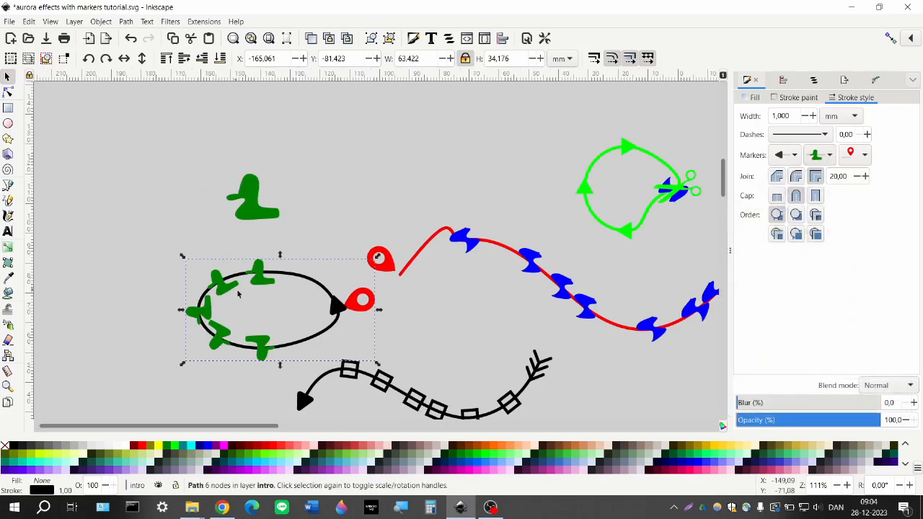
pyautogui.scroll(1, 257, 258)
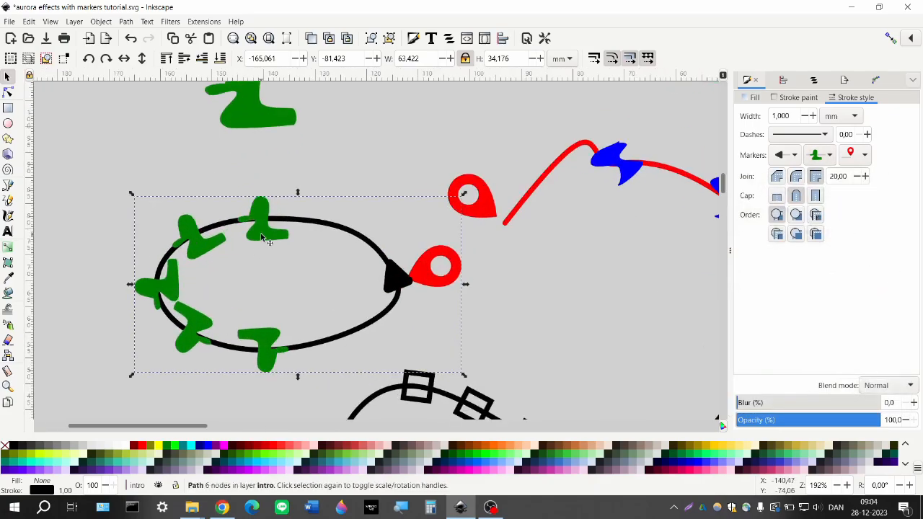
pyautogui.press('n')
pyautogui.click(334, 228)
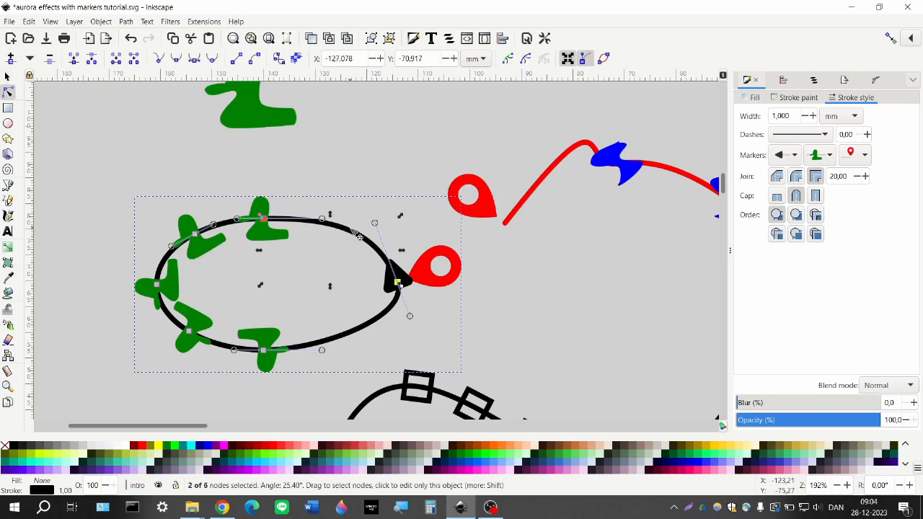
pyautogui.doubleClick(341, 227)
pyautogui.moveTo(341, 227); pyautogui.dragTo(372, 245)
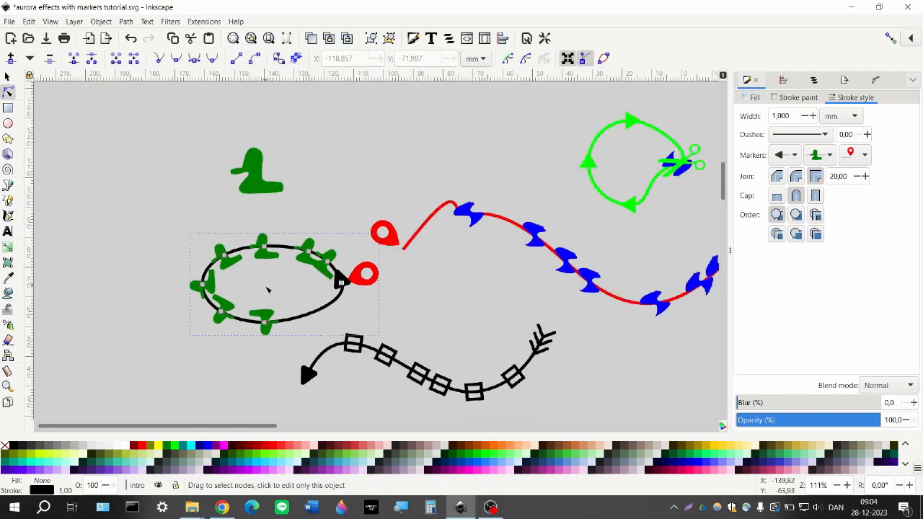
# Step: Read the STEPS, optional tips and keep-in-mind notes beside the marker examples
pyautogui.scroll(-3, 268, 288)
pyautogui.scroll(-2, 268, 309)
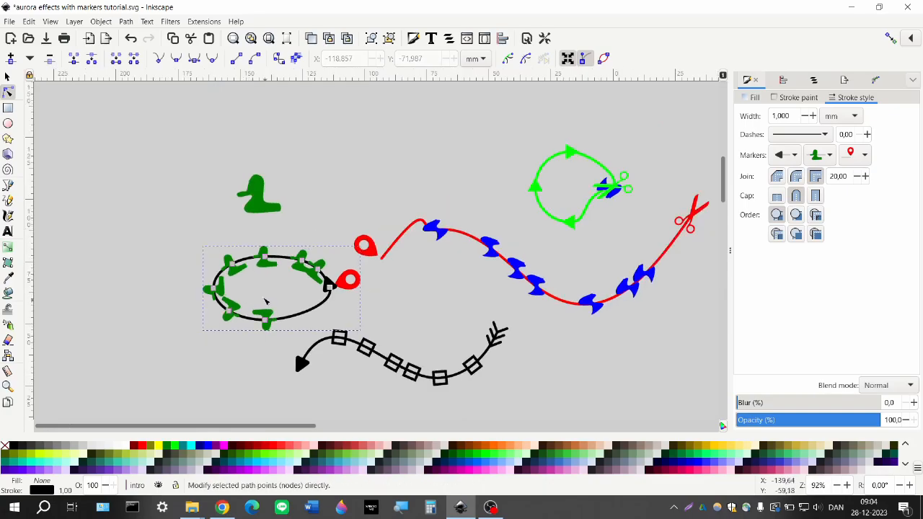
pyautogui.press('s')
pyautogui.scroll(-3, 327, 310)
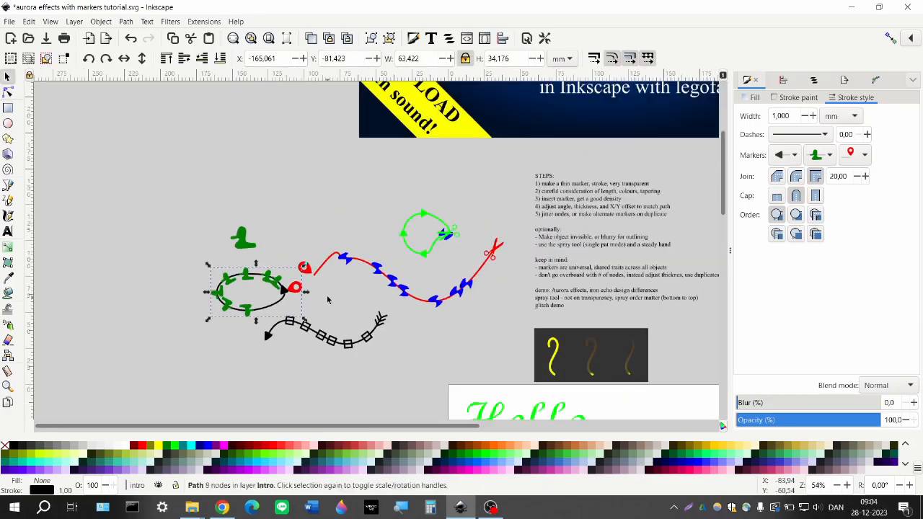
pyautogui.hscroll(5, 336, 288)
pyautogui.scroll(4, 471, 191)
pyautogui.scroll(1, 471, 190)
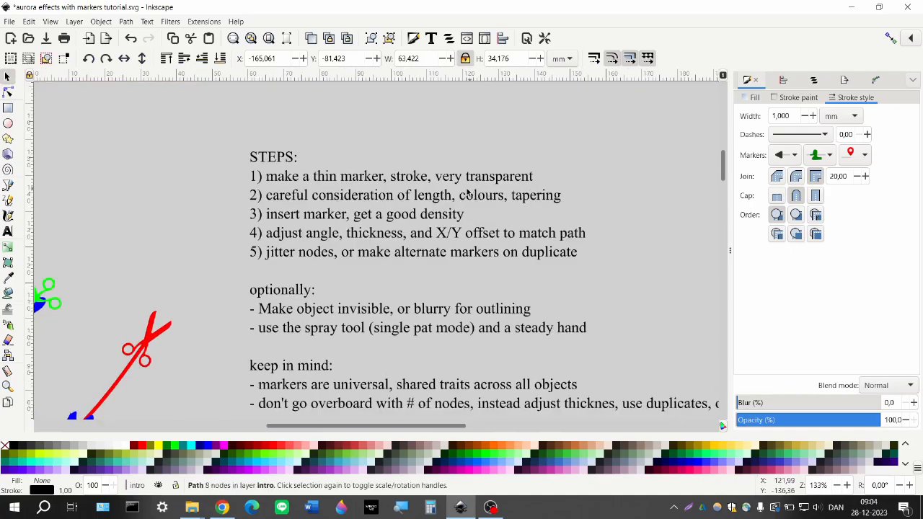
pyautogui.scroll(-2, 405, 209)
pyautogui.scroll(-1, 405, 209)
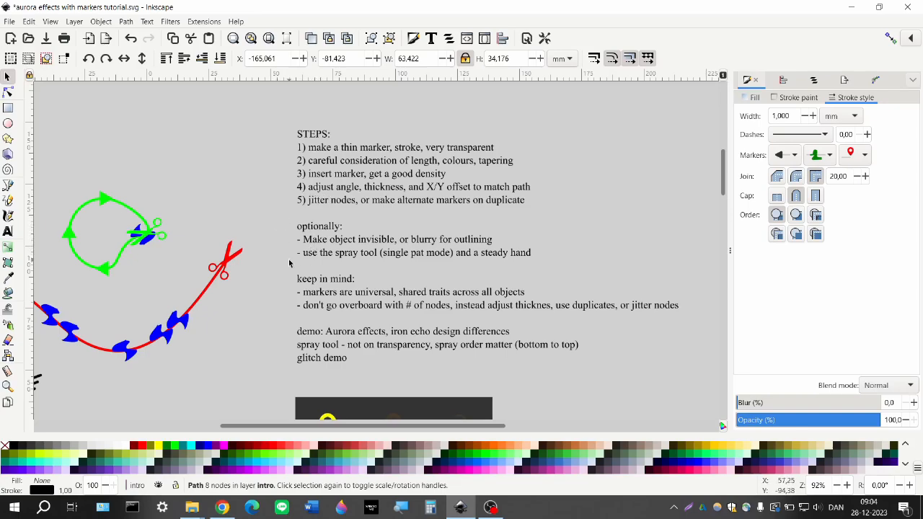
pyautogui.scroll(-1, 288, 264)
pyautogui.scroll(-4, 287, 266)
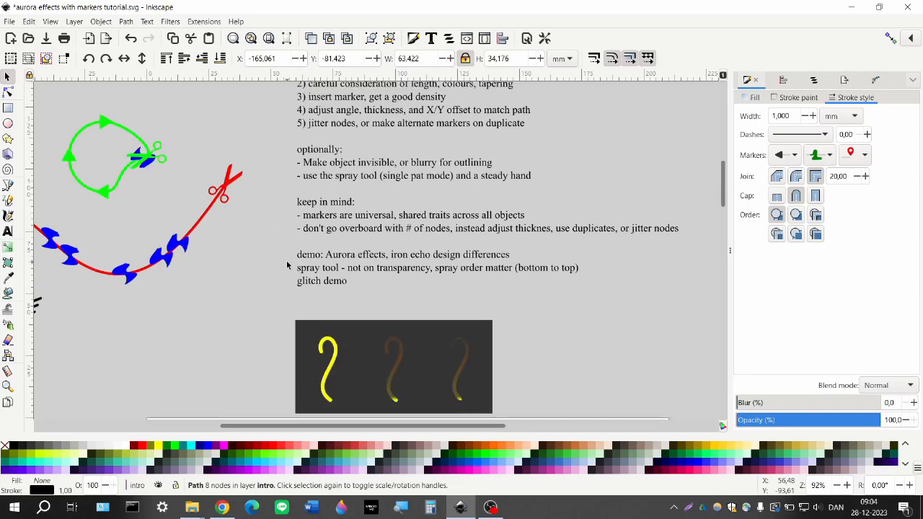
# Step: Examine the plain yellow, gradient and tapered strokes in the dark panel, selecting the middle and right ones for inspection
pyautogui.hscroll(1, 375, 241)
pyautogui.scroll(1, 379, 238)
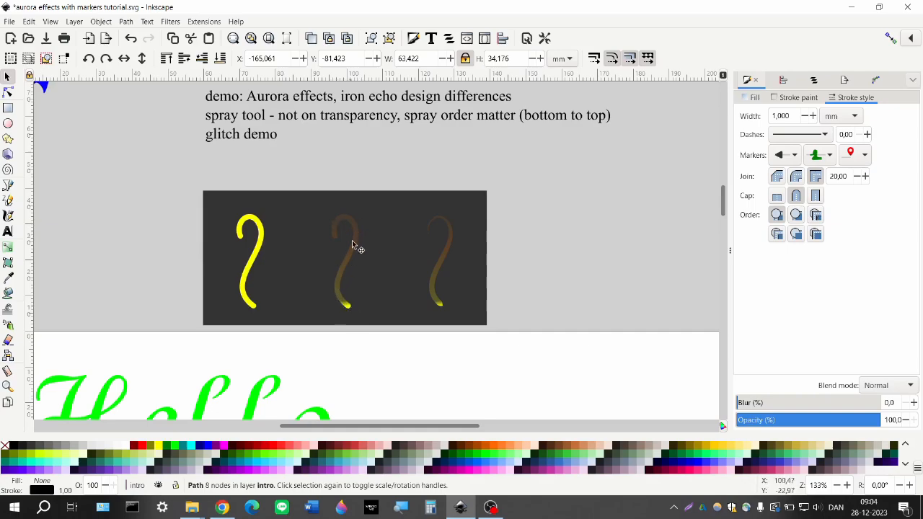
pyautogui.click(341, 288)
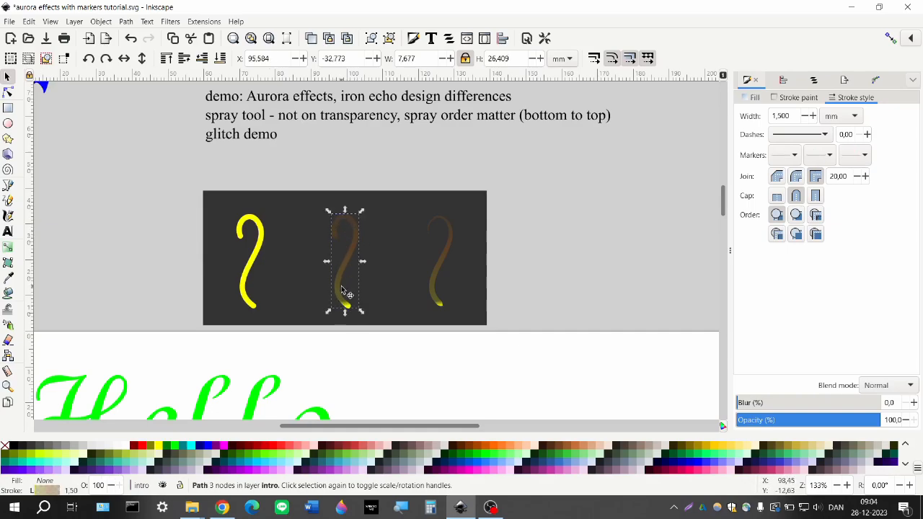
pyautogui.scroll(2, 352, 307)
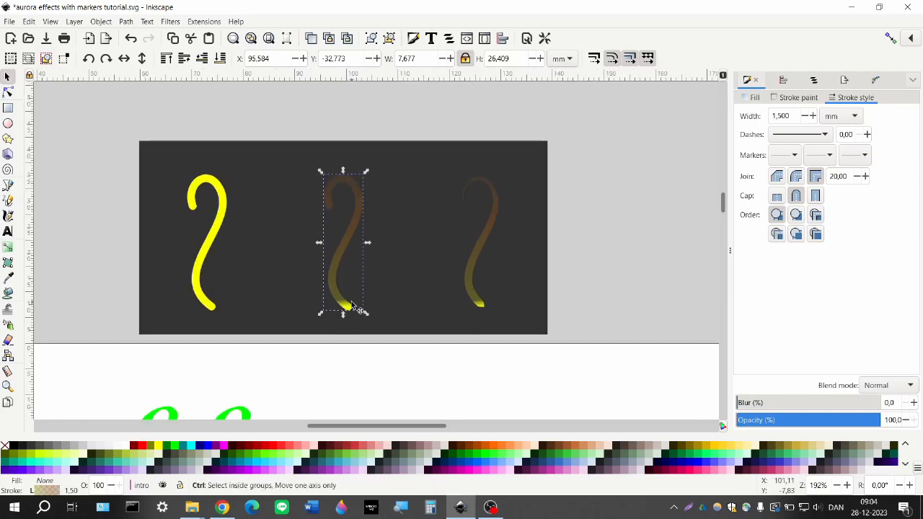
pyautogui.scroll(-1, 346, 307)
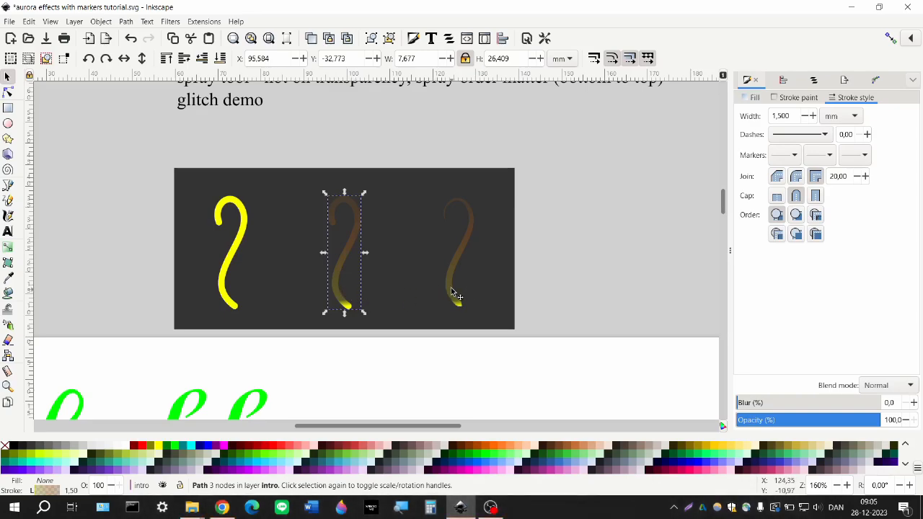
pyautogui.hscroll(1, 440, 267)
pyautogui.click(435, 264)
pyautogui.scroll(2, 436, 269)
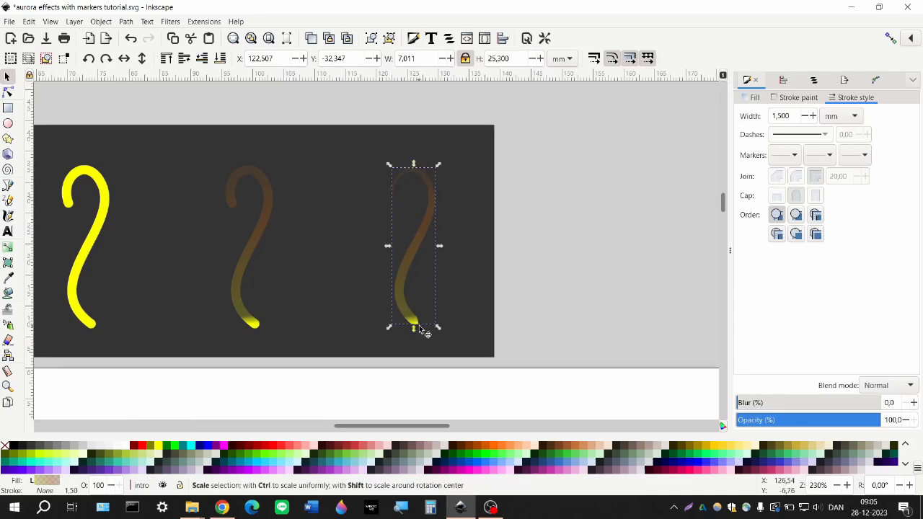
pyautogui.click(527, 293)
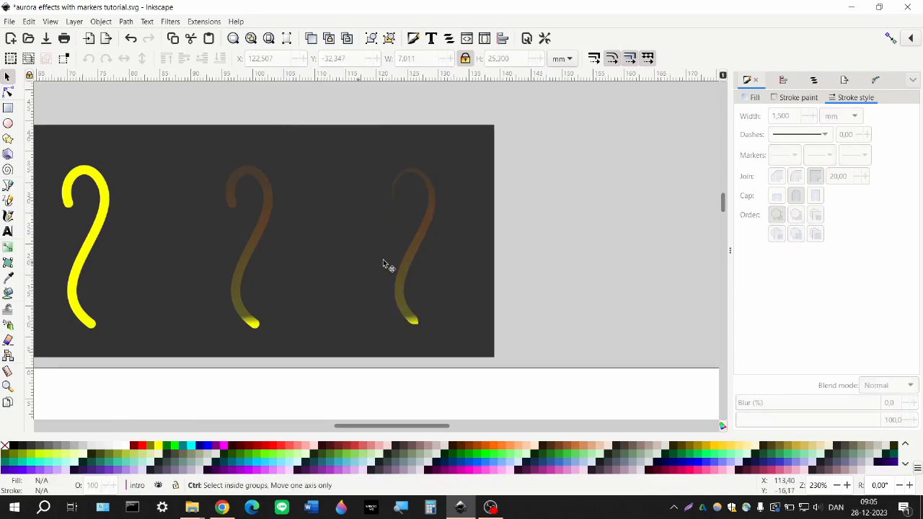
pyautogui.scroll(-2, 410, 260)
pyautogui.click(410, 261)
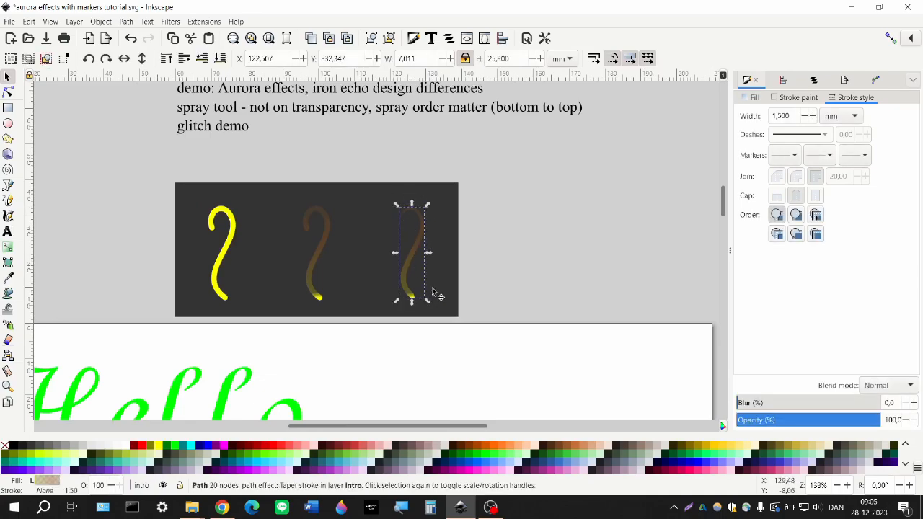
# Step: Examine the green original Hello text and compare it with the bitmap copy and the red centerline tracing below
pyautogui.hscroll(-5, 203, 251)
pyautogui.scroll(-1, 208, 251)
pyautogui.scroll(-2, 209, 252)
pyautogui.hscroll(-1, 208, 253)
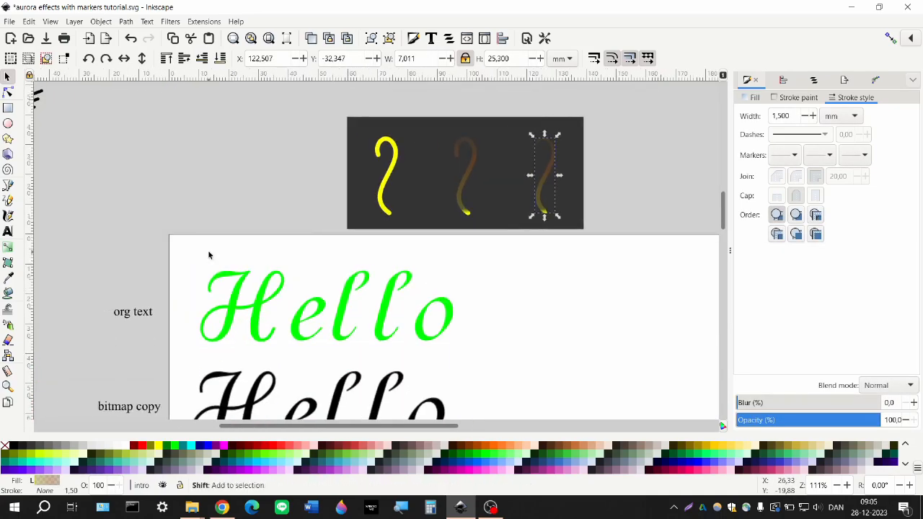
pyautogui.scroll(-1, 209, 253)
pyautogui.hscroll(-1, 210, 253)
pyautogui.scroll(-1, 210, 257)
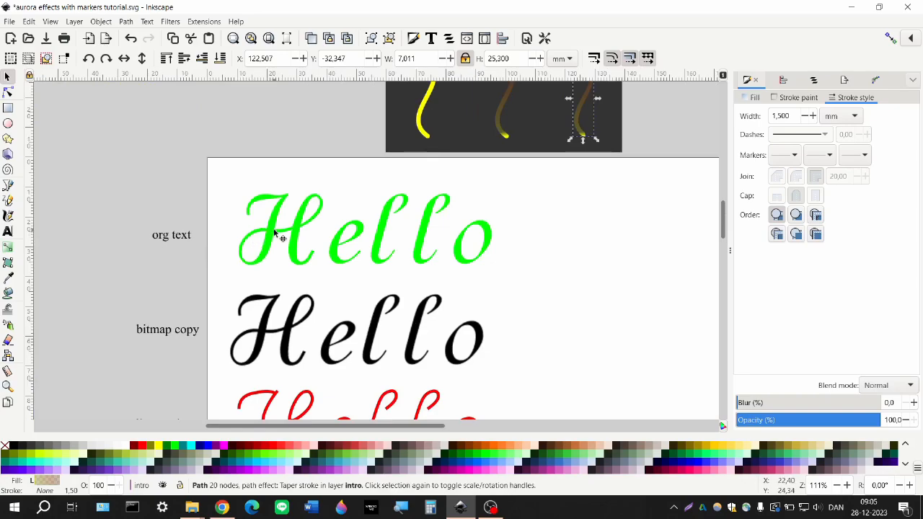
pyautogui.click(267, 234)
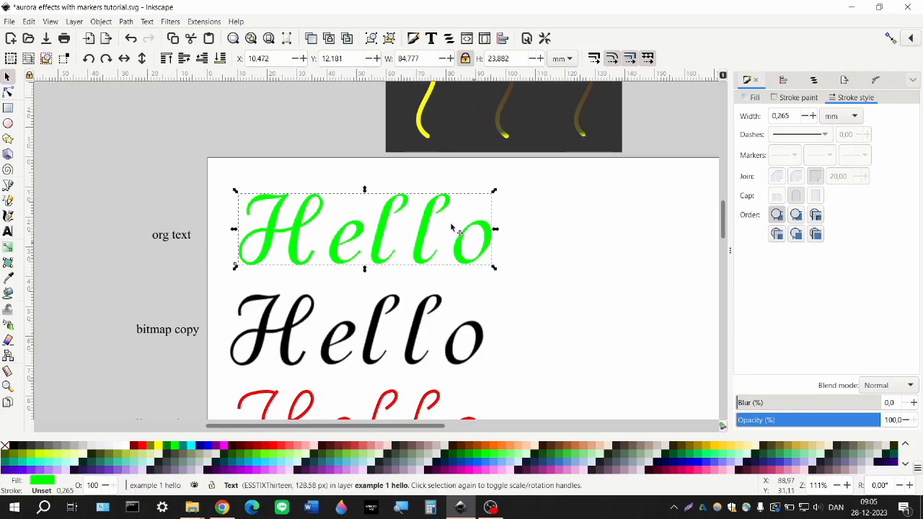
pyautogui.scroll(-2, 353, 235)
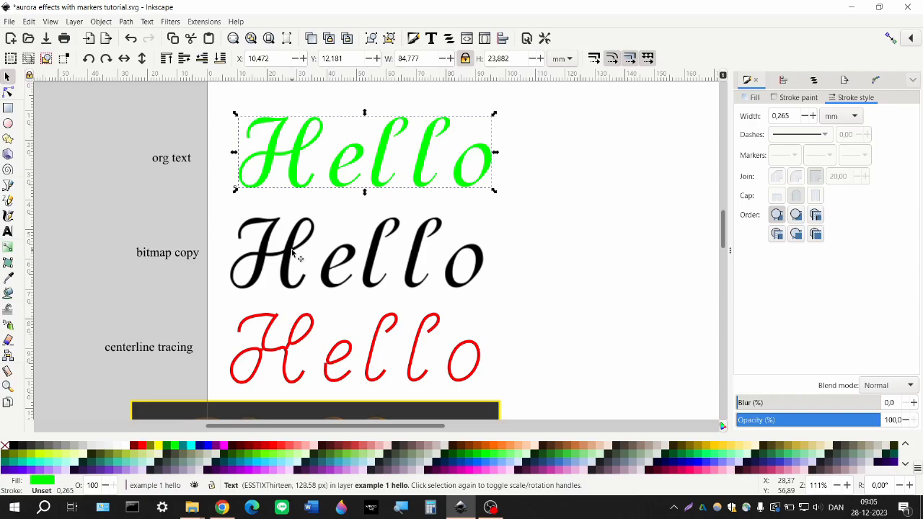
pyautogui.scroll(-2, 291, 251)
pyautogui.click(293, 276)
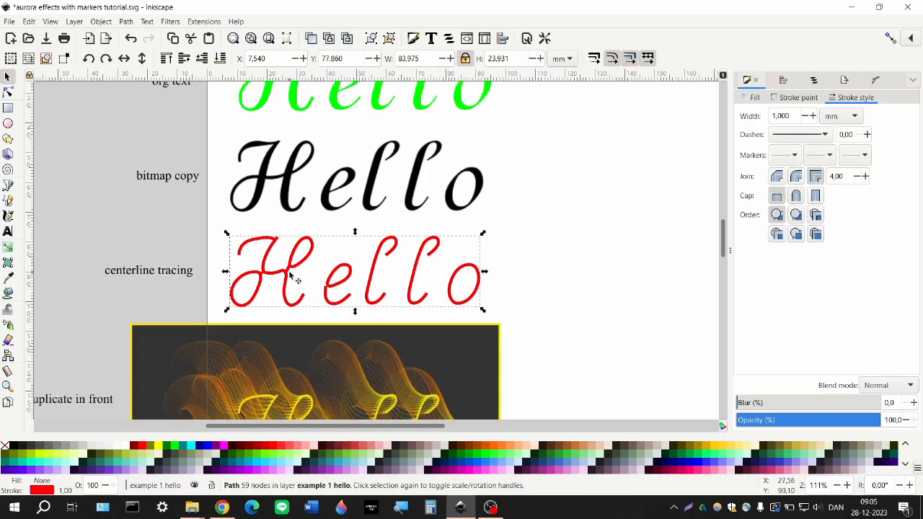
pyautogui.scroll(2, 295, 238)
pyautogui.click(294, 189)
pyautogui.scroll(1, 292, 194)
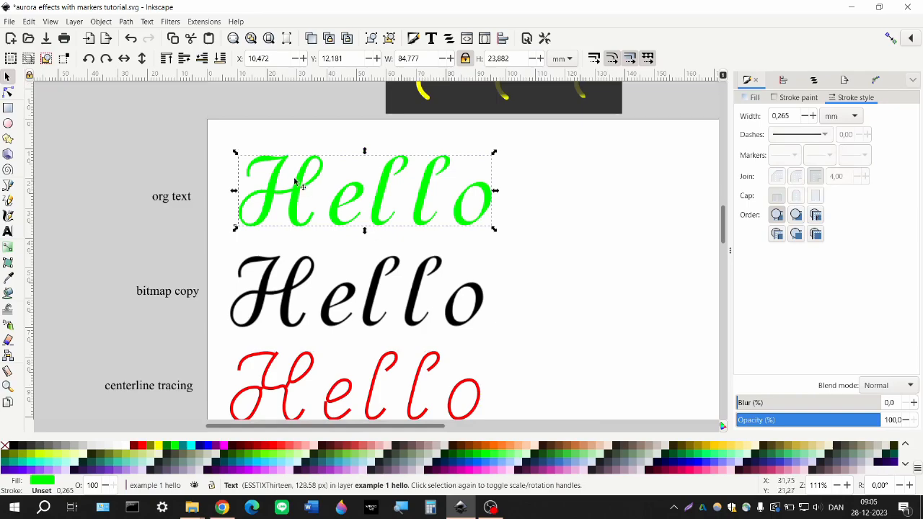
pyautogui.scroll(4, 294, 195)
pyautogui.scroll(-3, 309, 233)
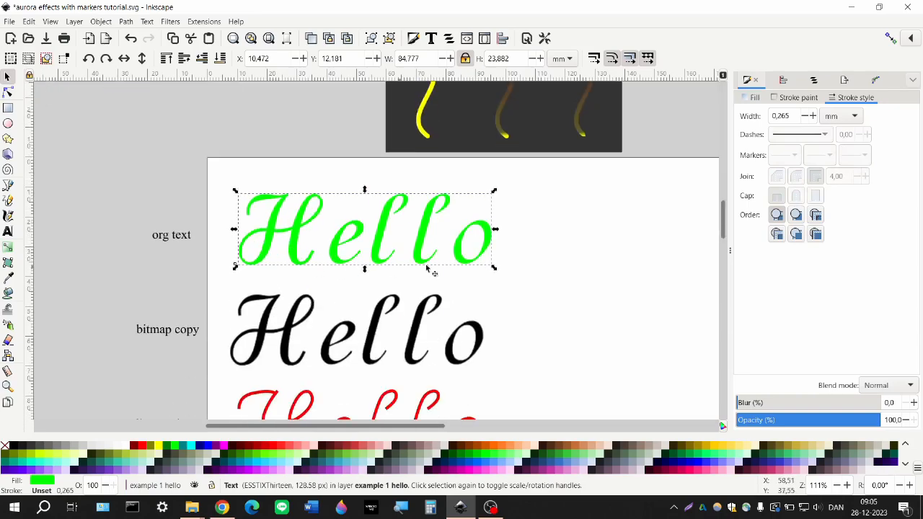
# Step: Replace the letter e in the green Hello text with c, and change it back to e
pyautogui.press('t')
pyautogui.click(325, 247)
pyautogui.press('BackSpace')
pyautogui.press('BackSpace')
pyautogui.write('c')
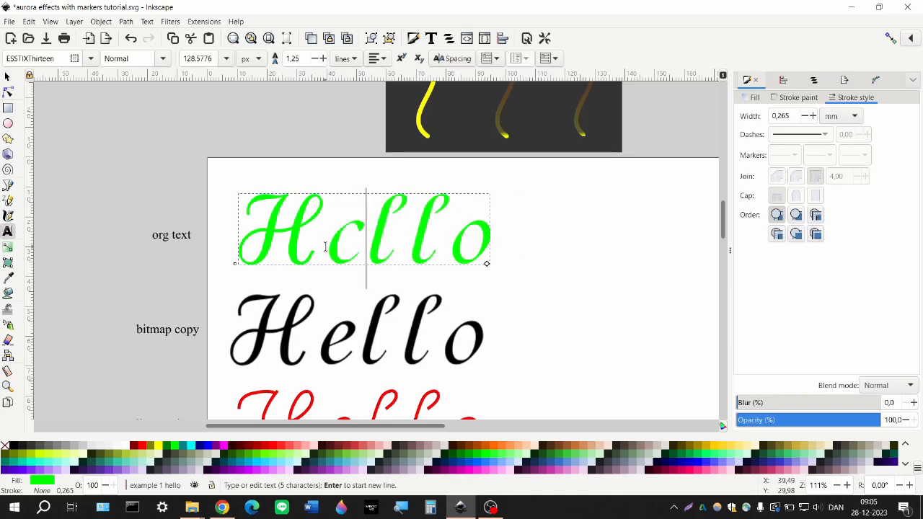
pyautogui.press('BackSpace')
pyautogui.write('e')
pyautogui.press('F1')
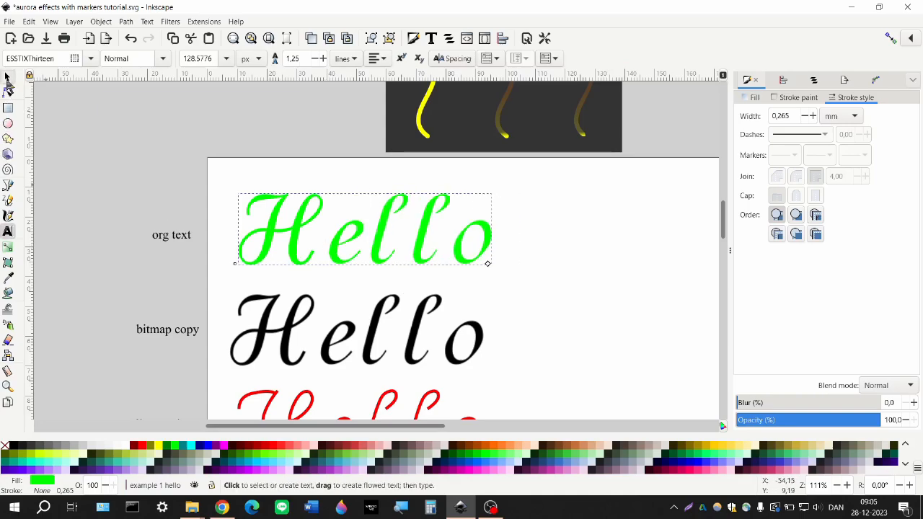
# Step: Inspect the black bitmap copy of Hello and the red centerline tracing by selecting each one
pyautogui.scroll(-3, 252, 214)
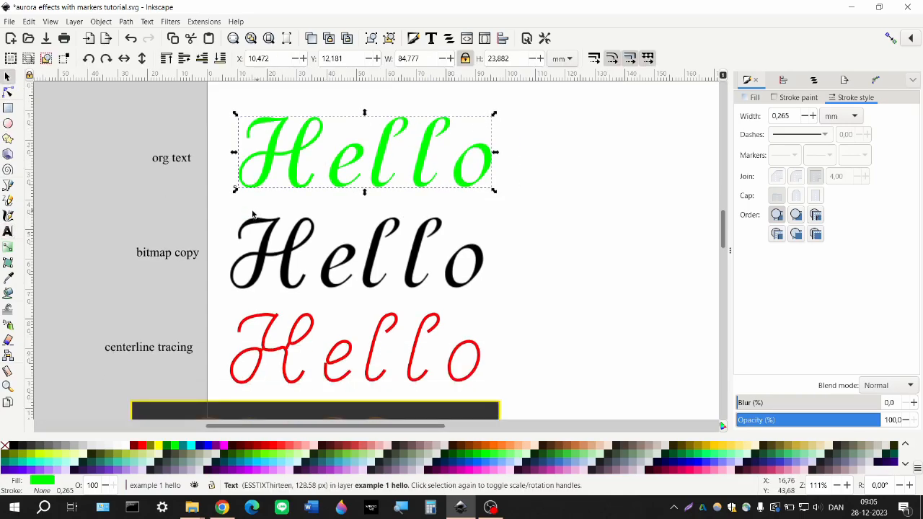
pyautogui.click(269, 244)
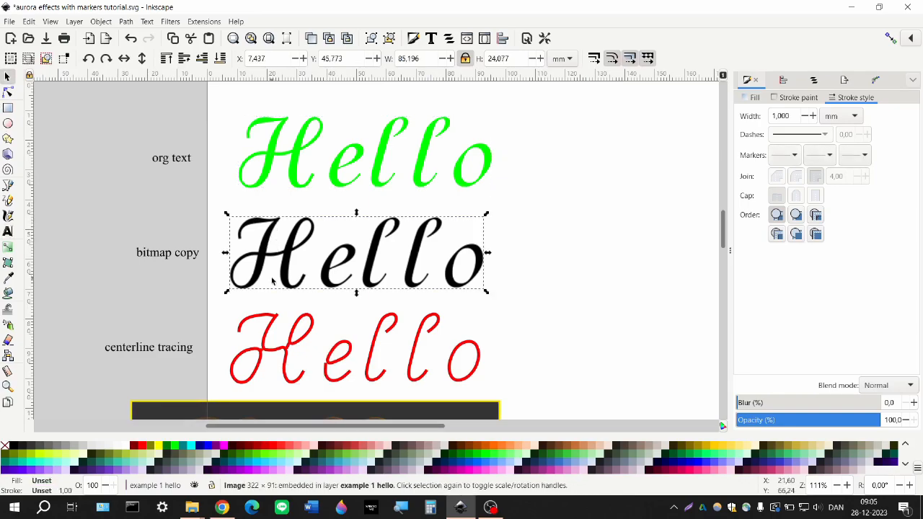
pyautogui.scroll(-3, 269, 249)
pyautogui.click(265, 289)
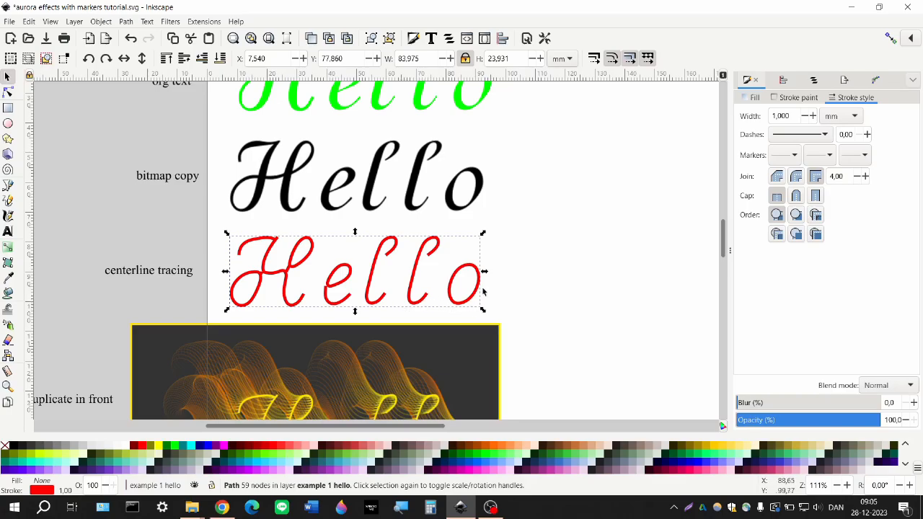
# Step: Compare the Hello aurora example with the added duplicate in front against the Jitter version below it
pyautogui.scroll(-1, 317, 266)
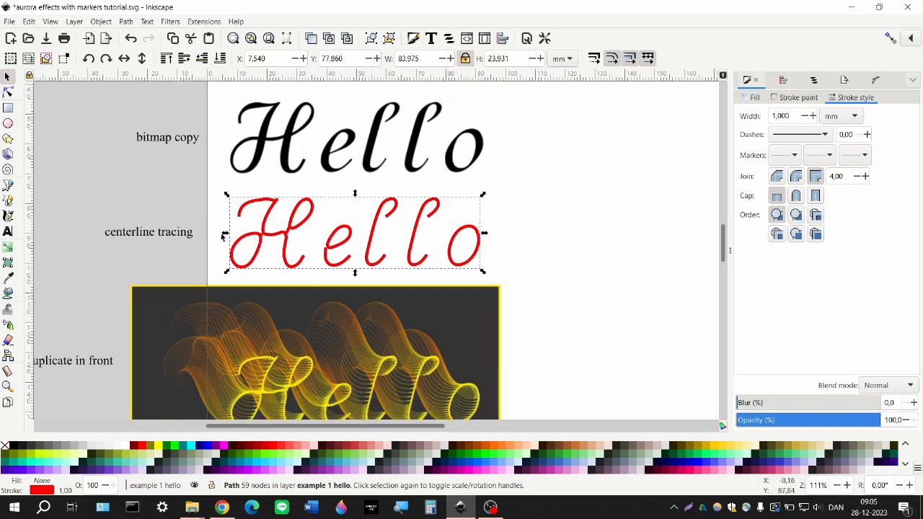
pyautogui.scroll(-2, 231, 238)
pyautogui.hscroll(-1, 238, 243)
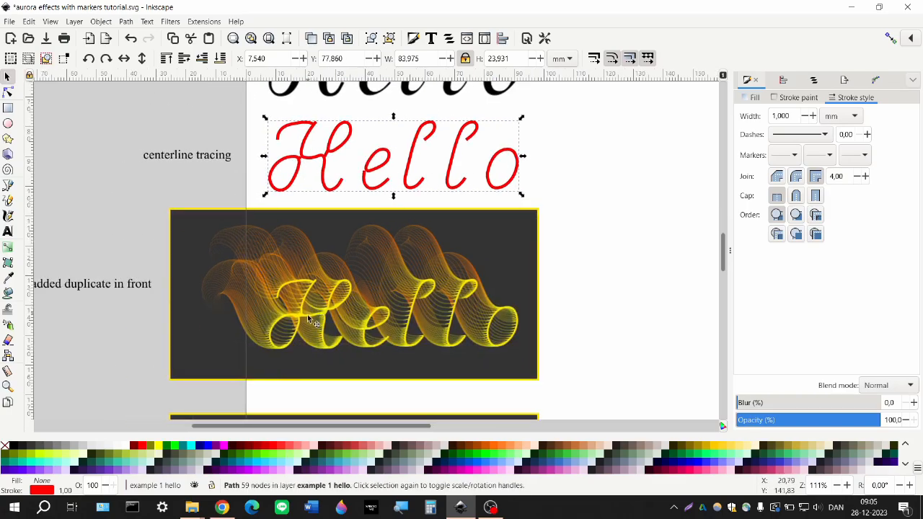
pyautogui.scroll(2, 308, 318)
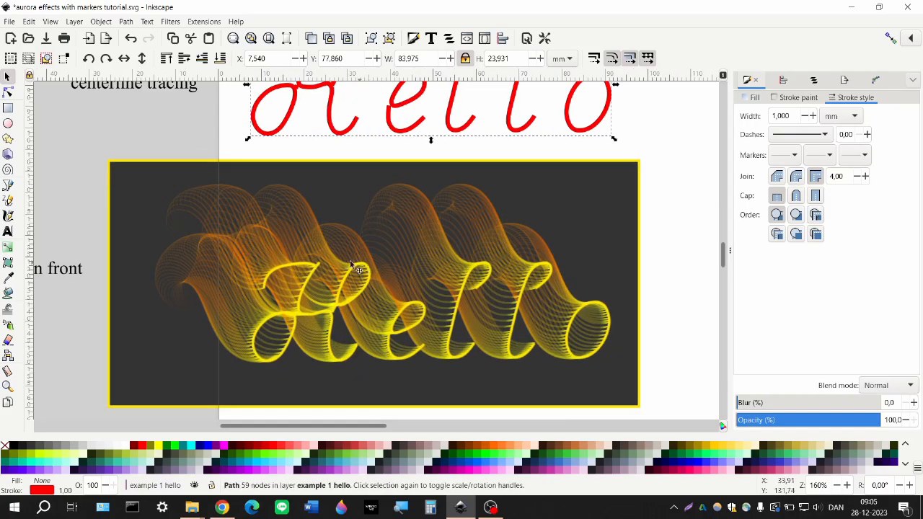
pyautogui.scroll(-2, 348, 328)
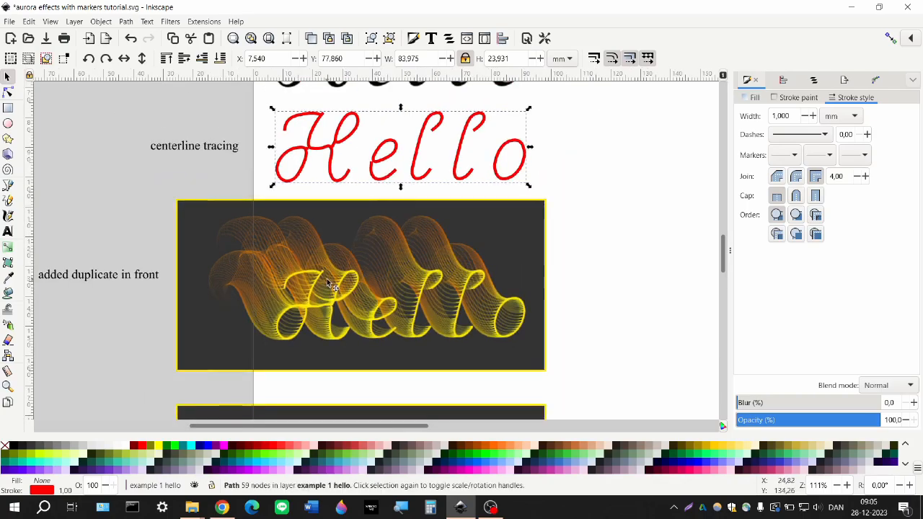
pyautogui.scroll(-1, 327, 278)
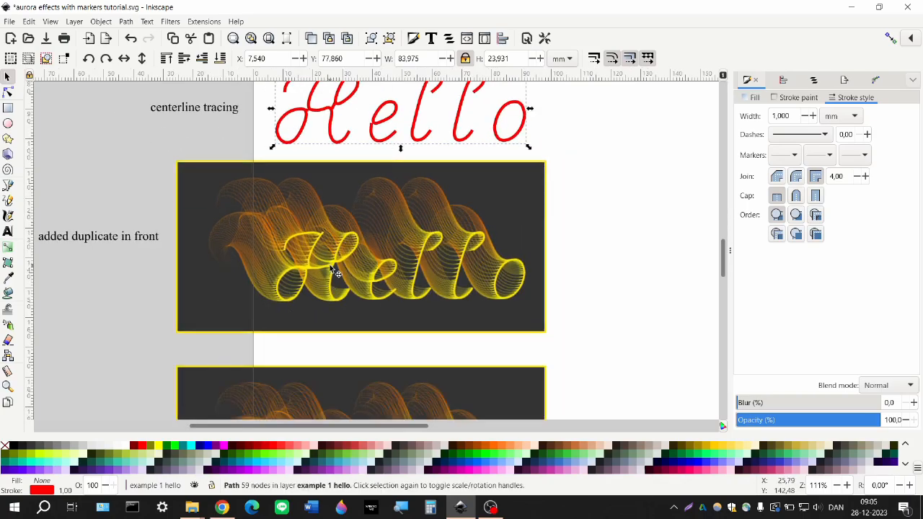
pyautogui.scroll(-5, 328, 253)
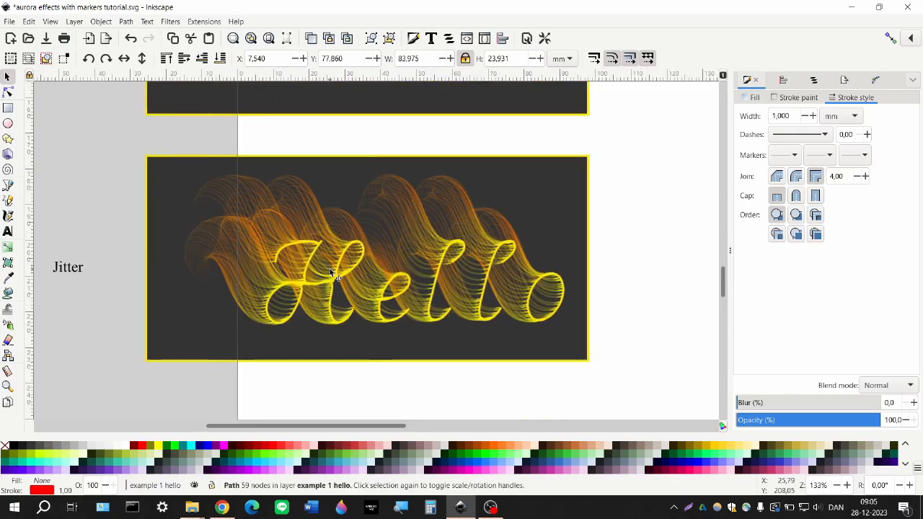
pyautogui.scroll(1, 329, 268)
pyautogui.scroll(1, 316, 323)
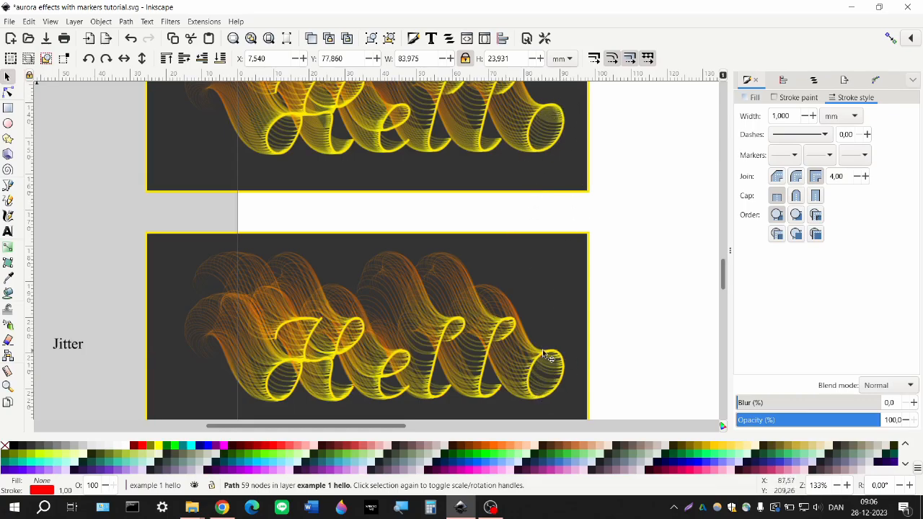
pyautogui.scroll(-1, 537, 350)
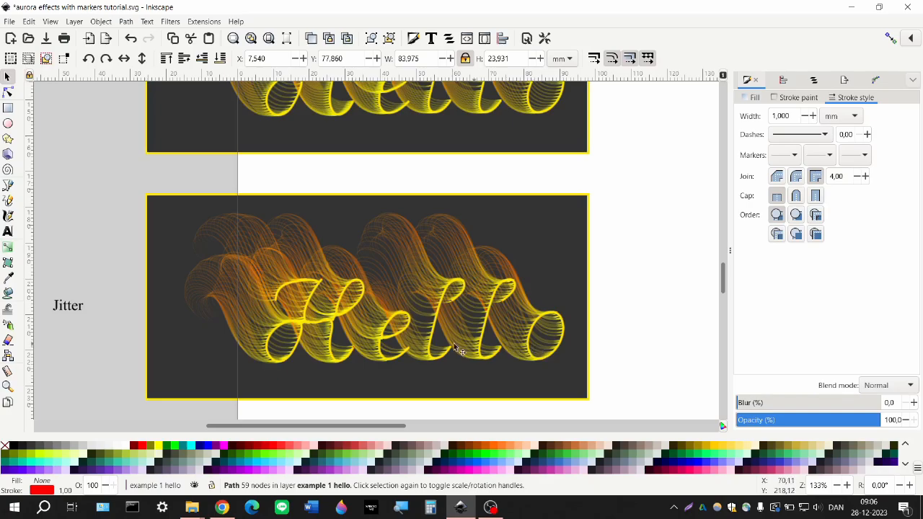
pyautogui.scroll(-1, 437, 354)
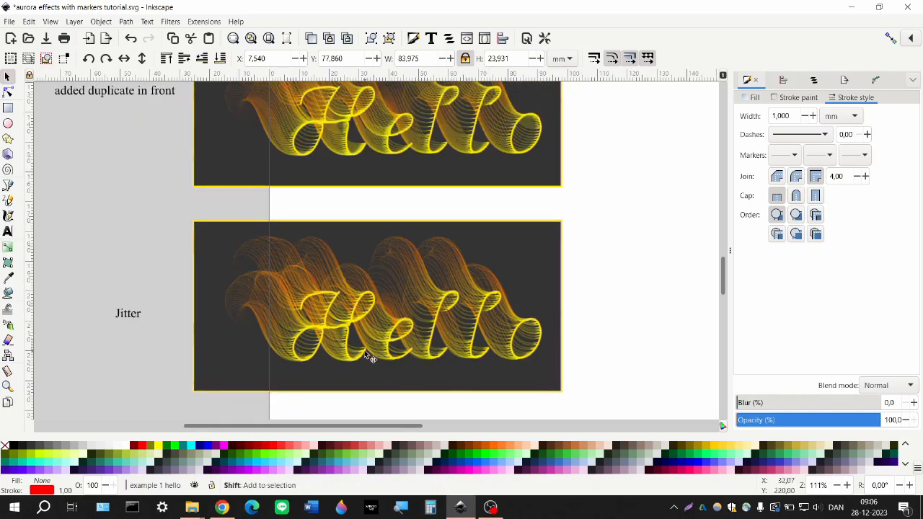
pyautogui.scroll(2, 366, 351)
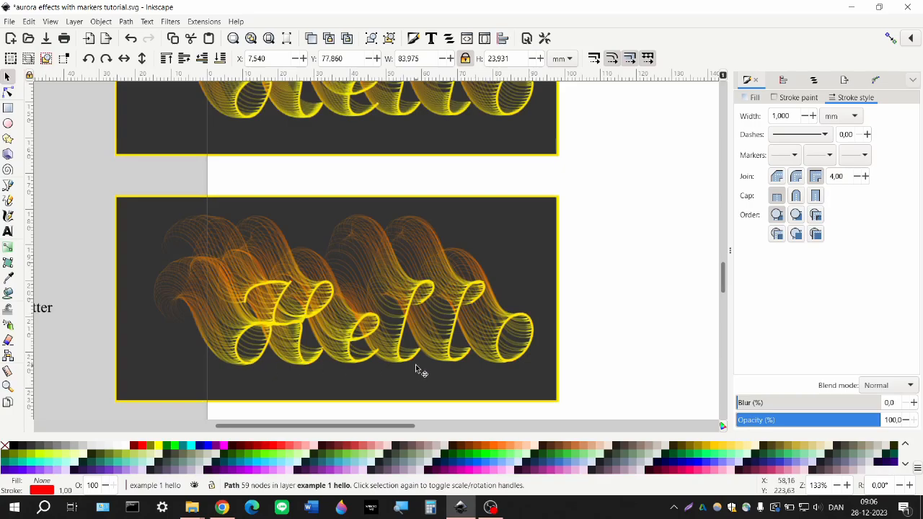
pyautogui.scroll(-1, 364, 358)
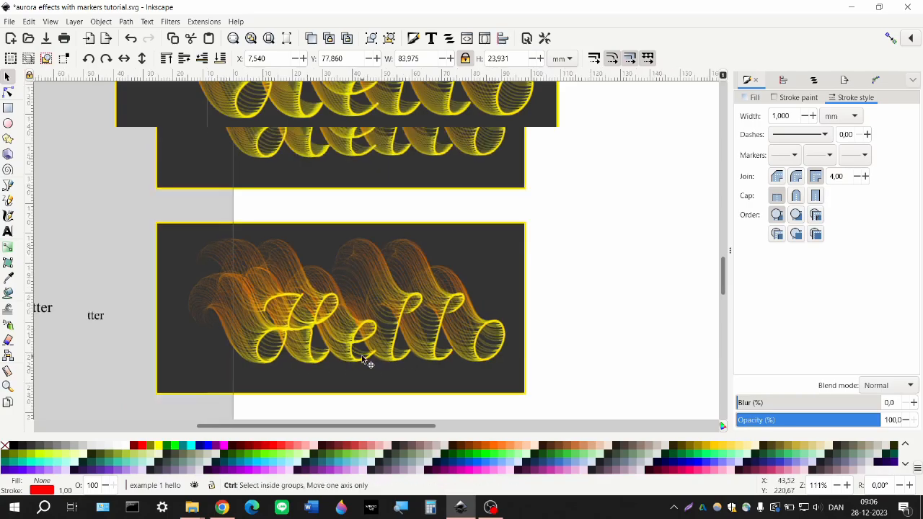
# Step: Make the hidden layer "example 2 object" visible alongside the Hello example
pyautogui.scroll(-2, 368, 360)
pyautogui.scroll(4, 367, 361)
pyautogui.hscroll(2, 367, 361)
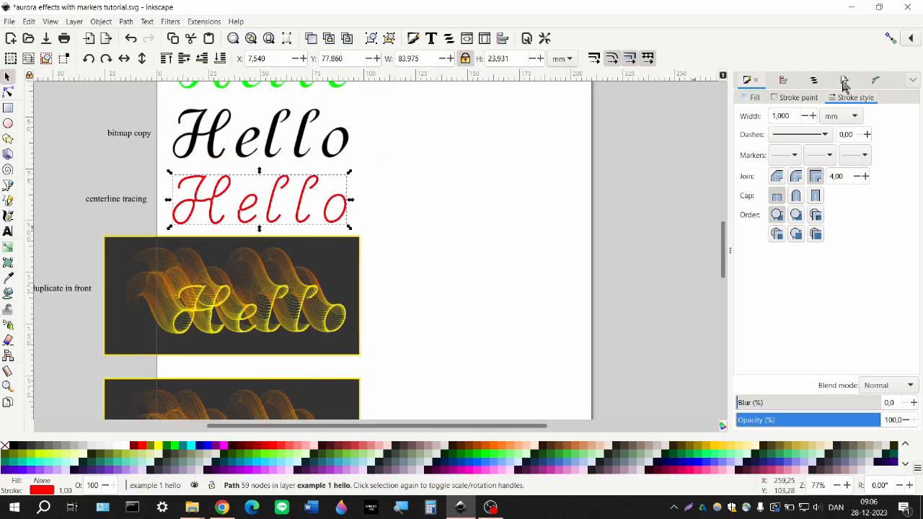
pyautogui.click(813, 80)
pyautogui.click(899, 127)
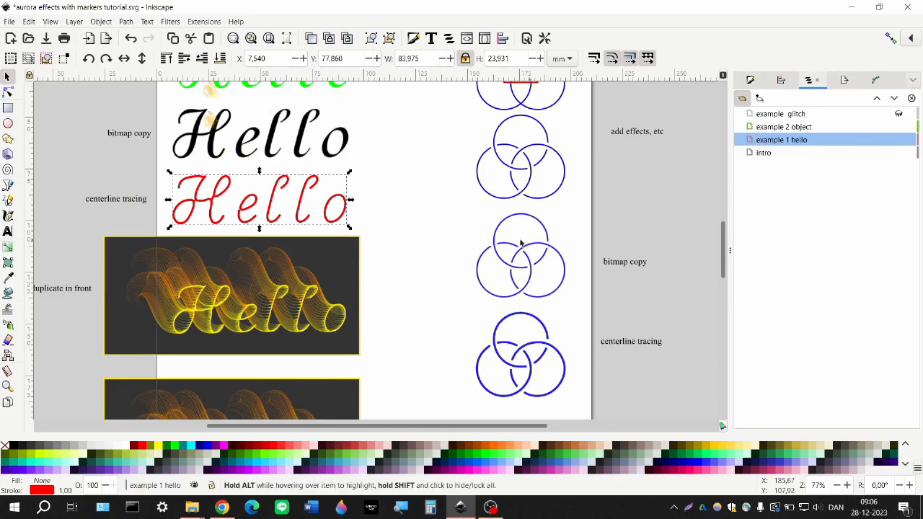
# Step: Examine the "make logo thingy" drawing of three overlapping circles with a red triangle, next to the Hello texts
pyautogui.scroll(4, 489, 243)
pyautogui.hscroll(2, 455, 227)
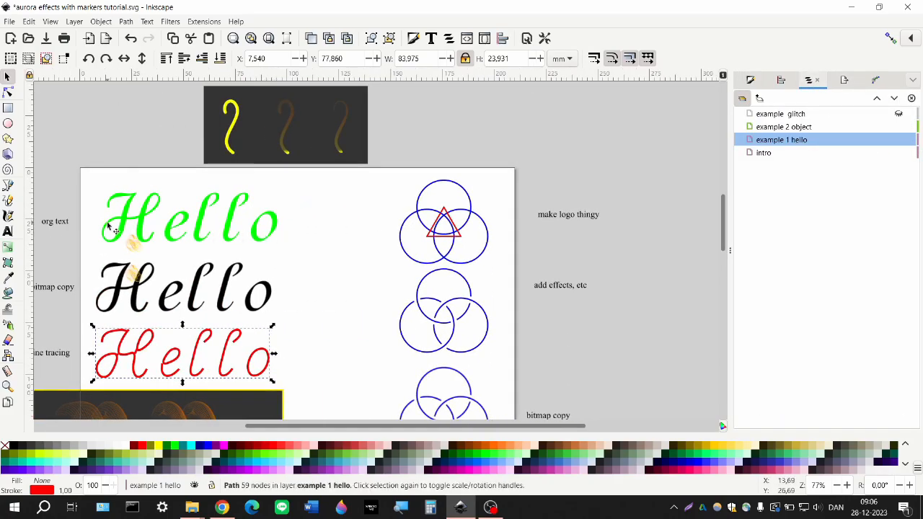
pyautogui.hscroll(1, 289, 231)
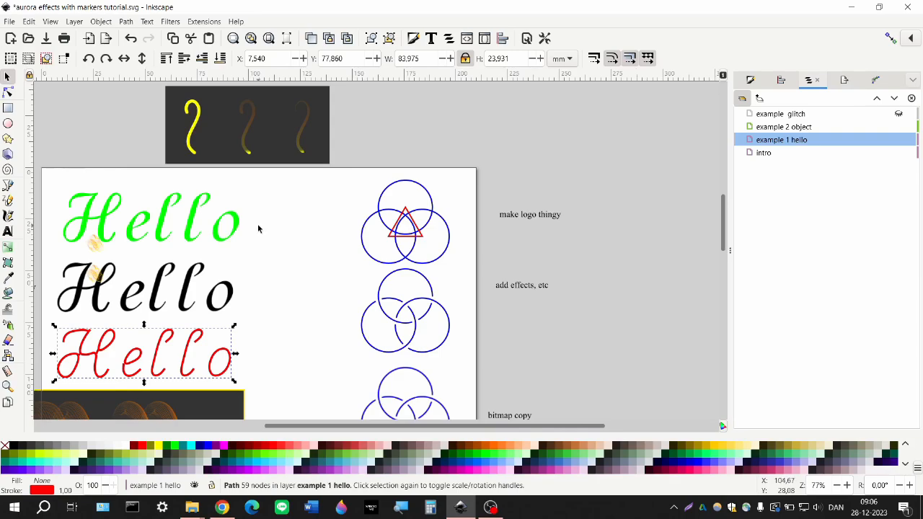
pyautogui.hscroll(1, 258, 229)
pyautogui.scroll(1, 396, 223)
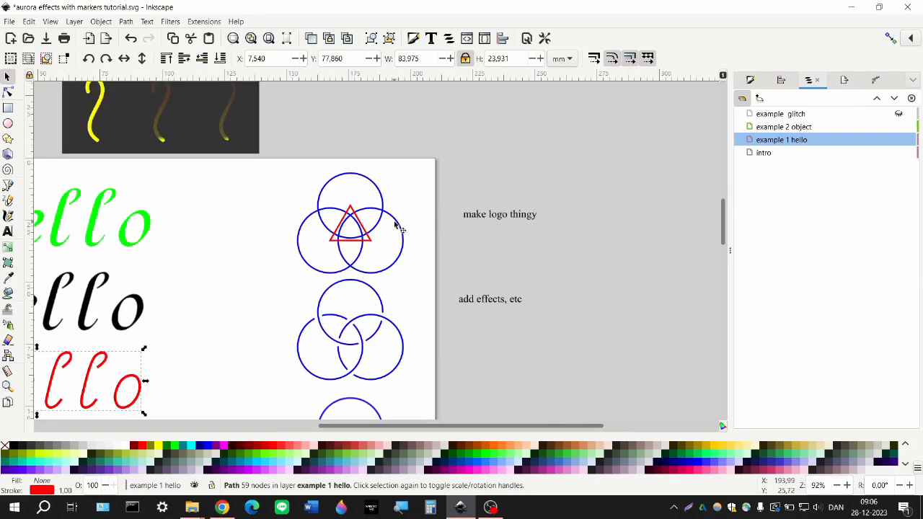
pyautogui.scroll(1, 398, 227)
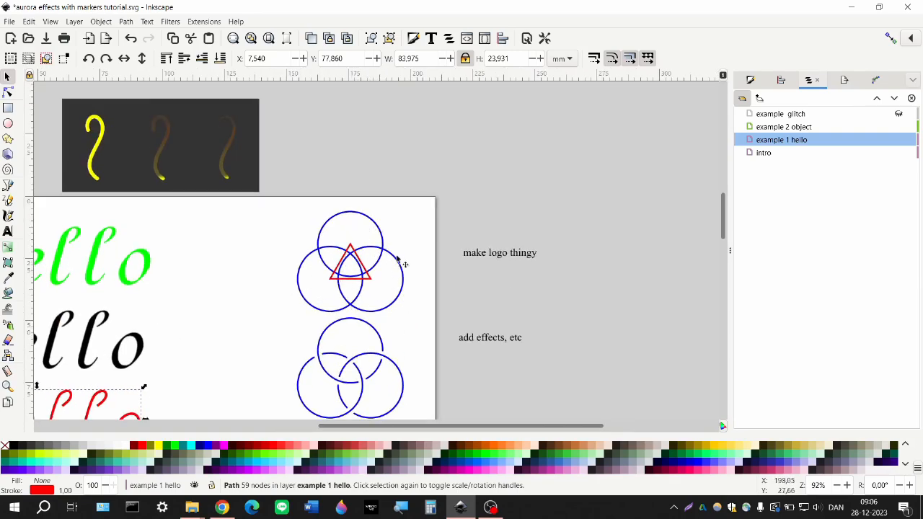
pyautogui.hscroll(-4, 345, 266)
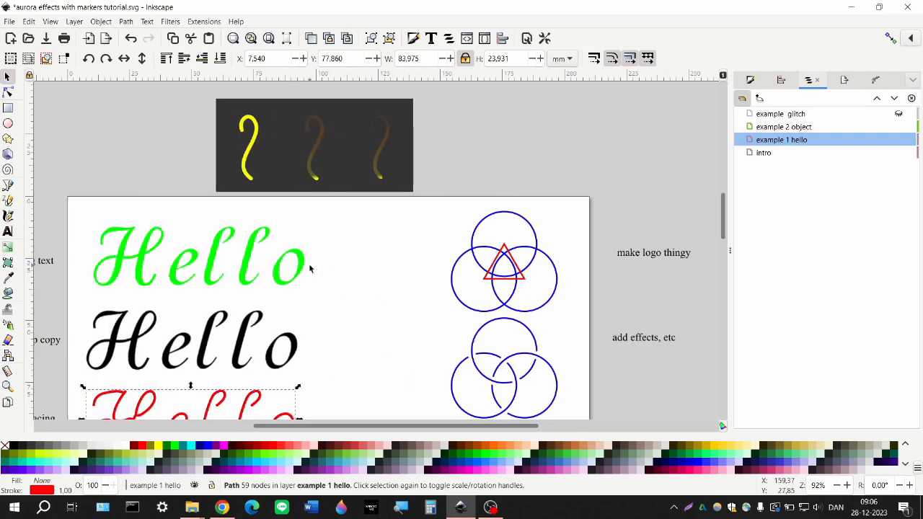
pyautogui.scroll(2, 224, 267)
pyautogui.scroll(-2, 231, 273)
pyautogui.hscroll(2, 189, 278)
pyautogui.hscroll(2, 231, 277)
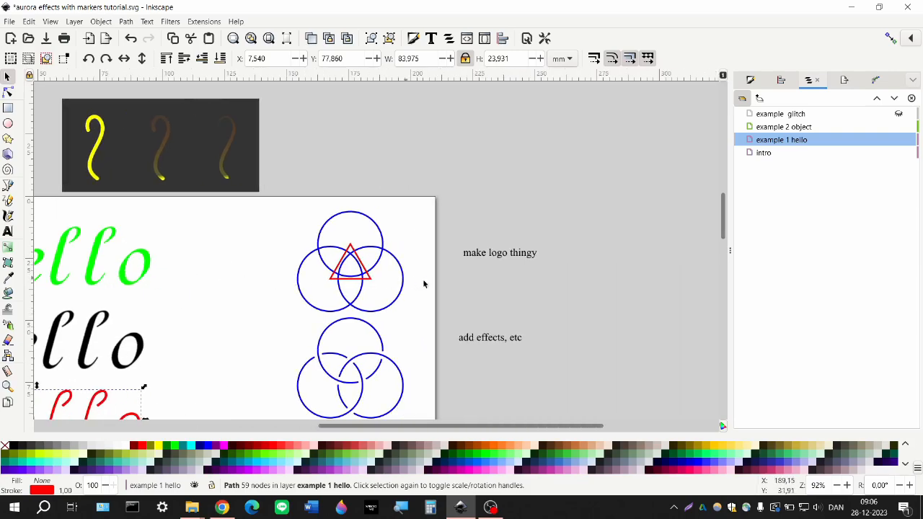
pyautogui.keyDown('ctrl'); pyautogui.scroll(1, 446, 280); pyautogui.keyUp('ctrl')
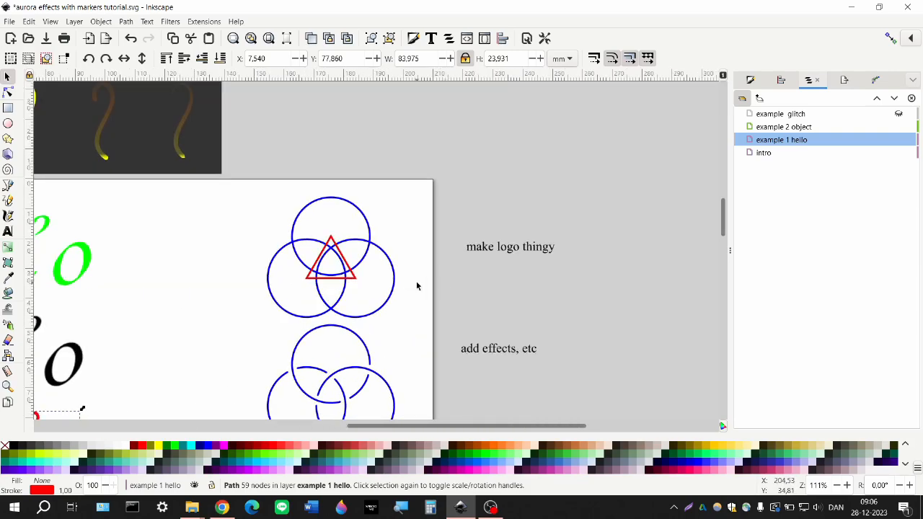
pyautogui.keyDown('ctrl'); pyautogui.scroll(1, 395, 282); pyautogui.keyUp('ctrl')
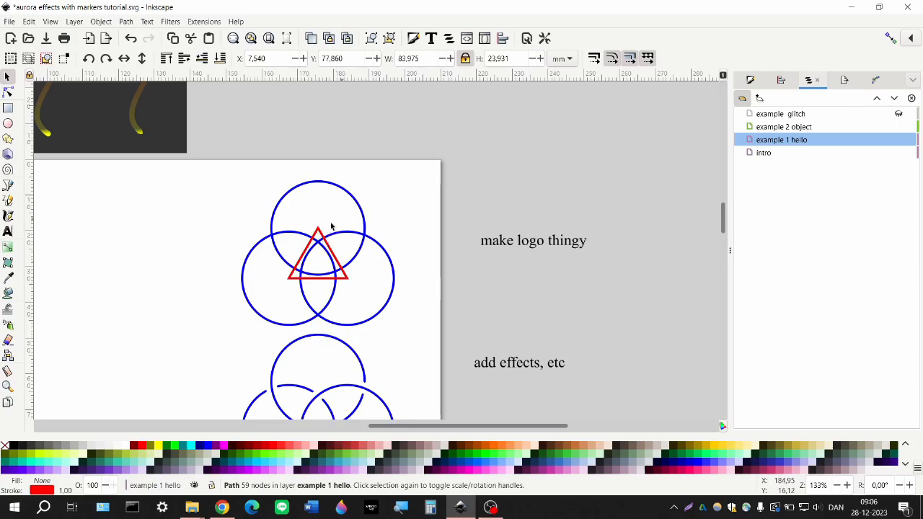
# Step: Select the interlaced circles labelled "add effects, etc" and display their Knot path effect settings
pyautogui.scroll(-3, 330, 310)
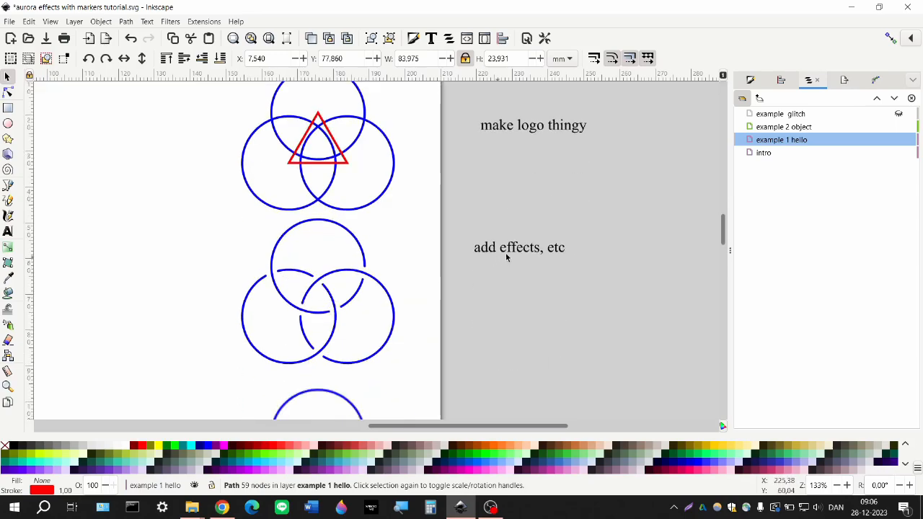
pyautogui.click(367, 280)
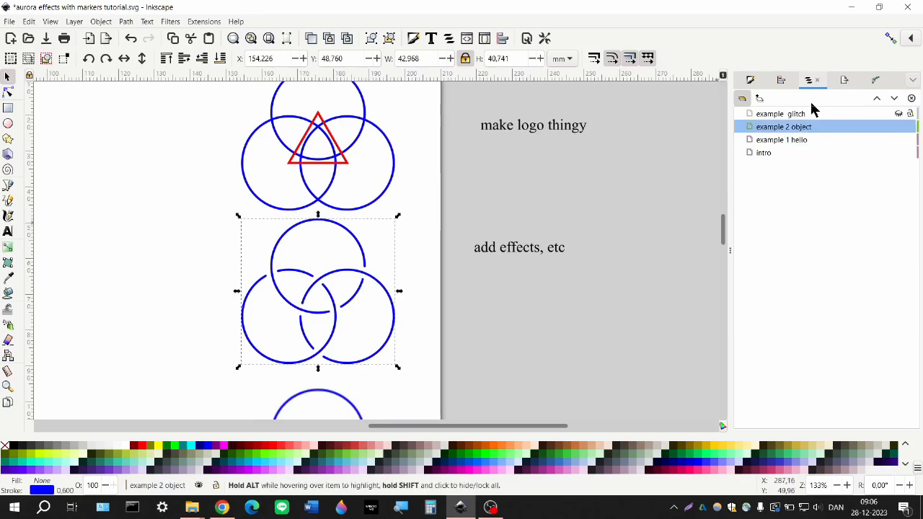
pyautogui.click(875, 80)
pyautogui.scroll(-1, 255, 288)
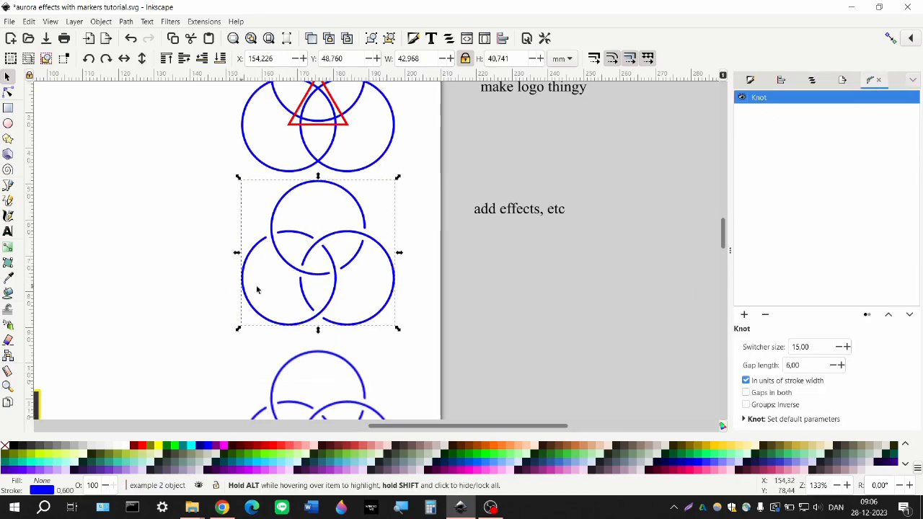
pyautogui.scroll(2, 317, 244)
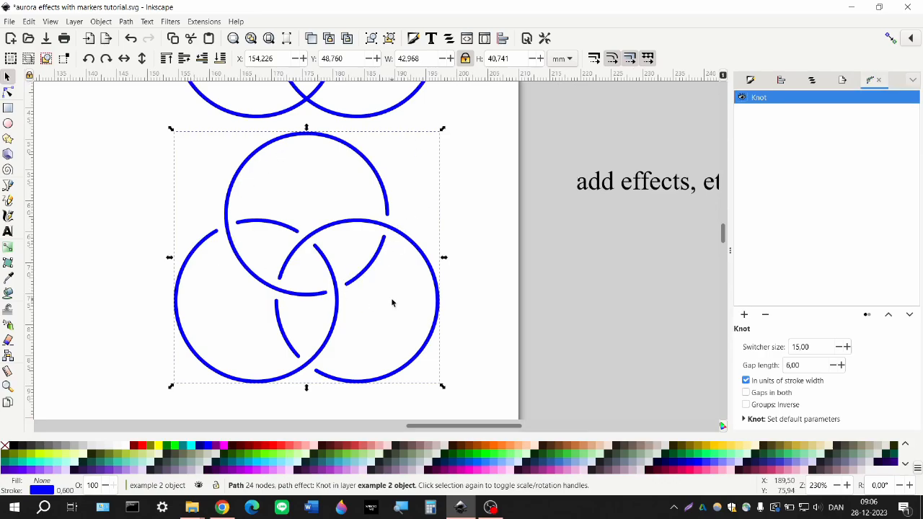
# Step: Reselect the interlaced circles and inspect their path nodes up close with the Node tool, ending back in the Selector tool
pyautogui.click(352, 284)
pyautogui.scroll(-1, 353, 284)
pyautogui.scroll(-1, 353, 284)
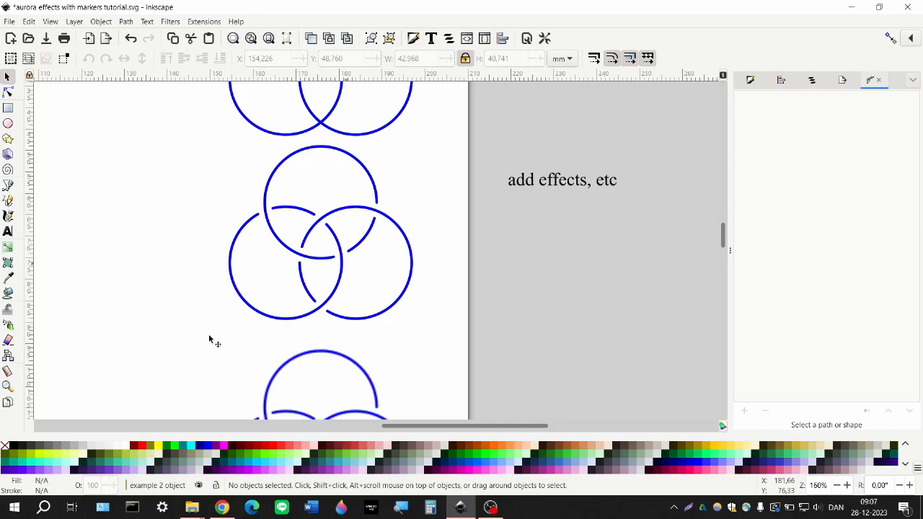
pyautogui.click(232, 283)
pyautogui.scroll(1, 305, 283)
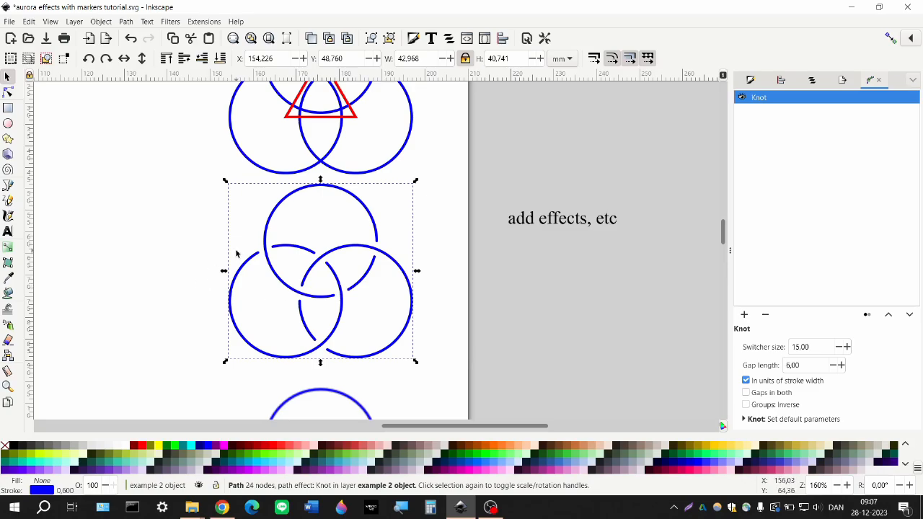
pyautogui.click(8, 92)
pyautogui.scroll(2, 259, 270)
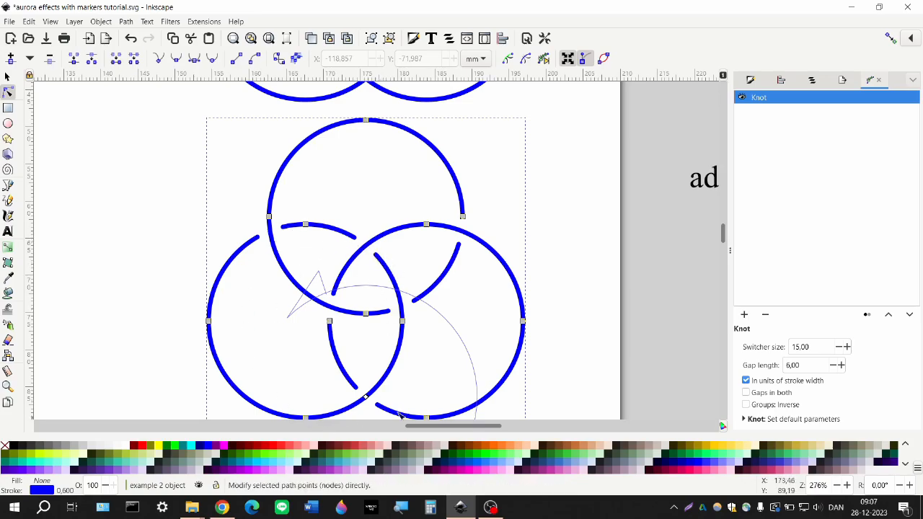
pyautogui.click(7, 76)
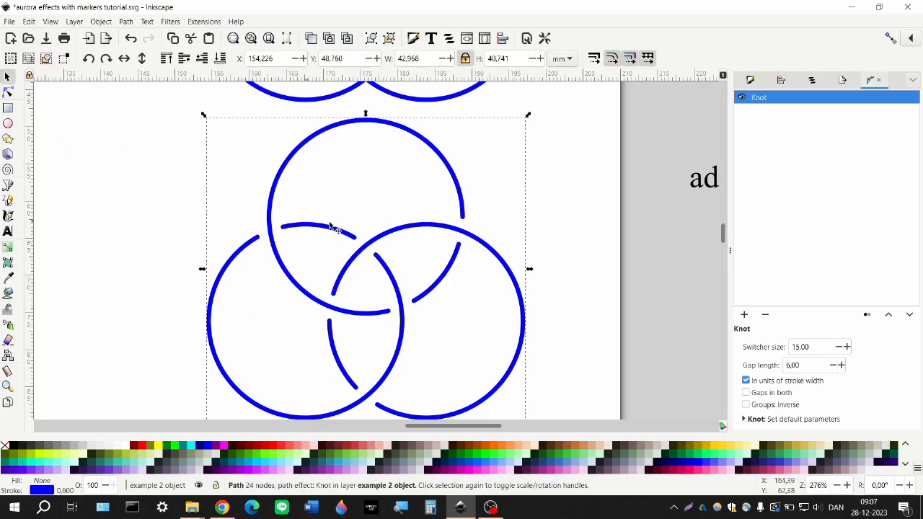
# Step: Select the bitmap copy of the interlaced circles and the centerline tracing below it to inspect each one
pyautogui.scroll(-3, 329, 228)
pyautogui.scroll(-5, 322, 235)
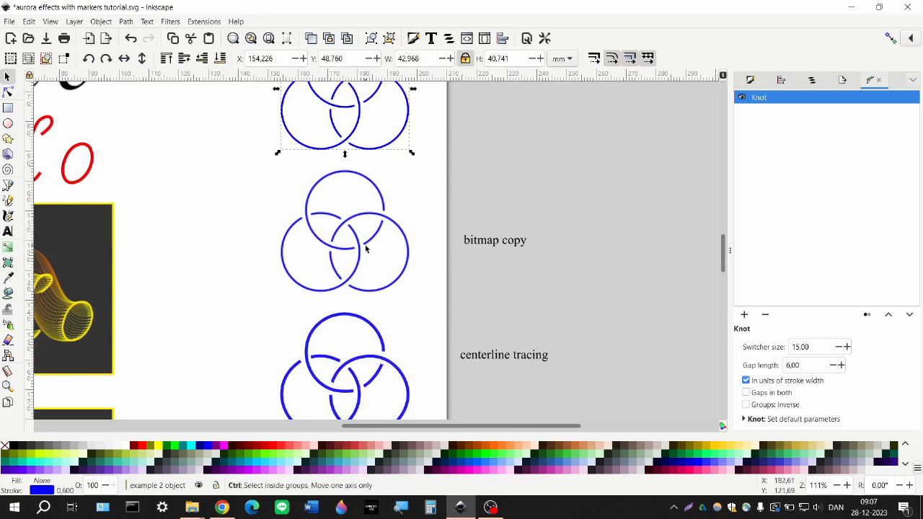
pyautogui.scroll(1, 345, 226)
pyautogui.click(345, 226)
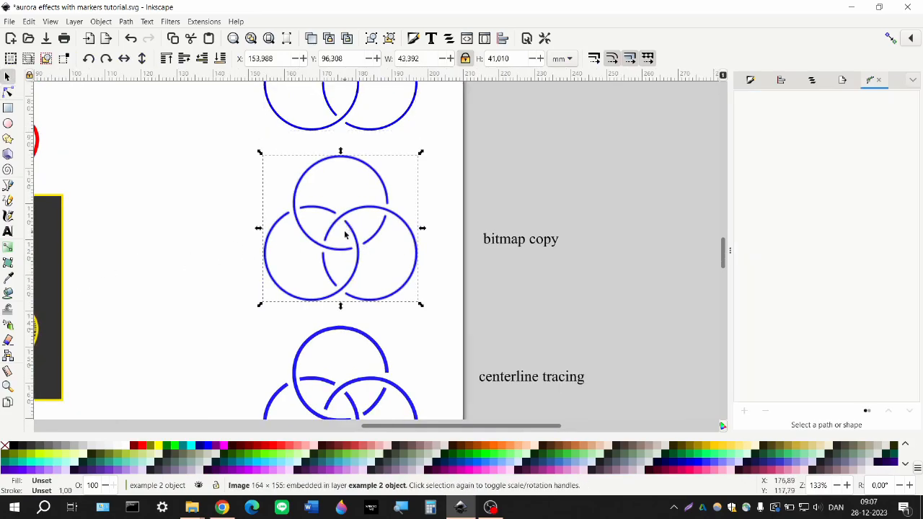
pyautogui.scroll(-5, 345, 234)
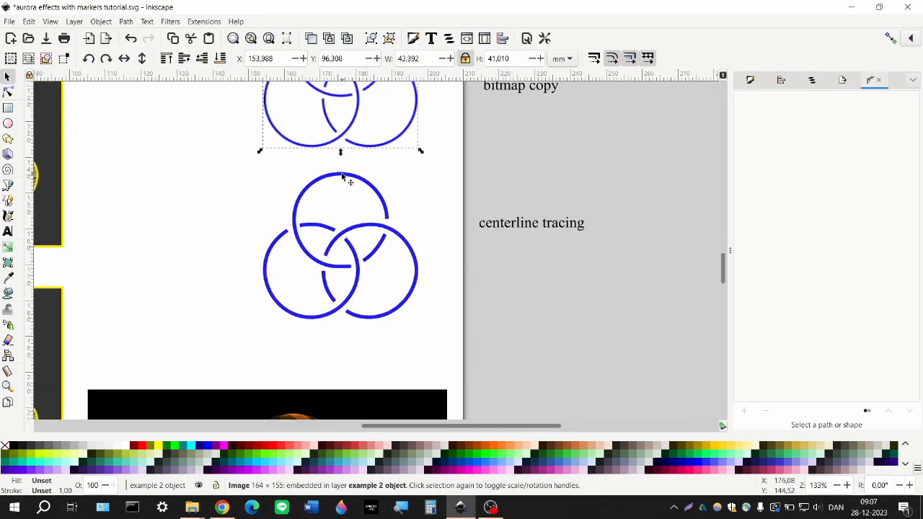
pyautogui.click(351, 243)
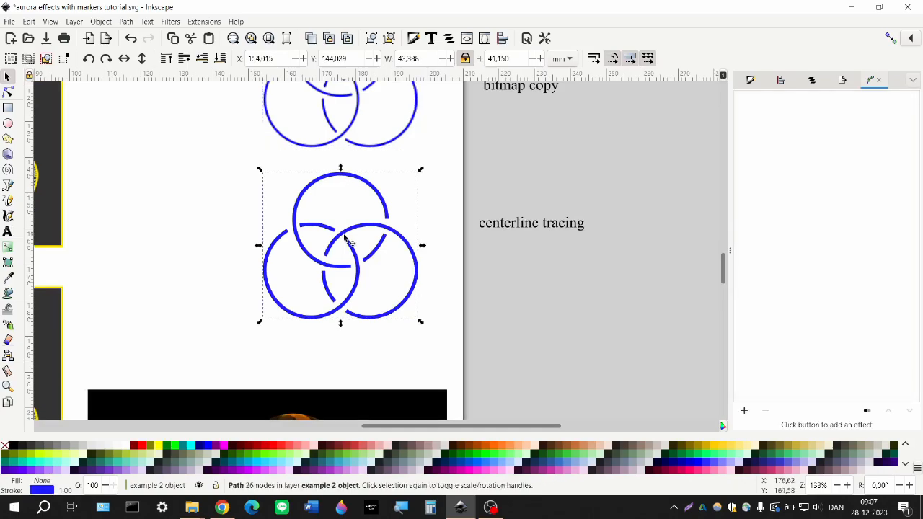
# Step: Show the nodes of the centerline-traced circles with the Node tool and compare the tracing with the bitmap copy above
pyautogui.press('n')
pyautogui.keyDown('ctrl'); pyautogui.scroll(3, 351, 212); pyautogui.keyUp('ctrl')
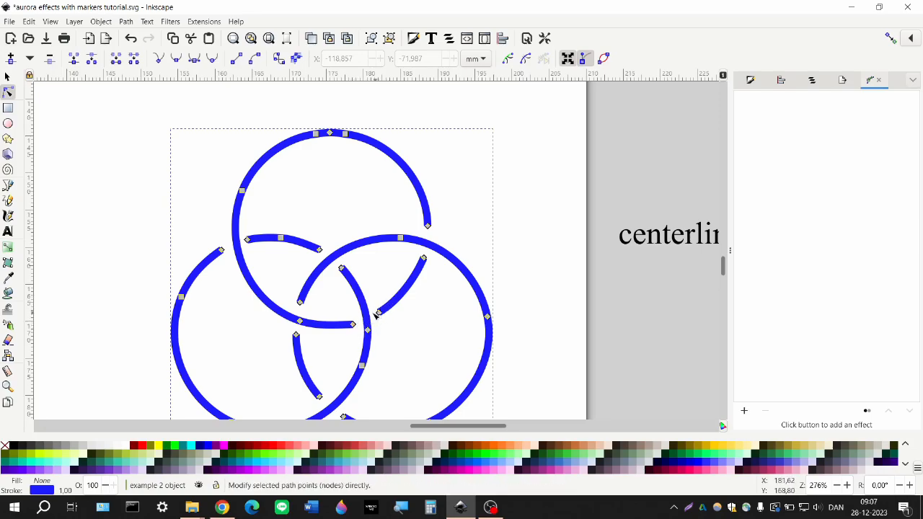
pyautogui.keyDown('ctrl'); pyautogui.scroll(-2, 342, 296); pyautogui.keyUp('ctrl')
pyautogui.scroll(3, 343, 294)
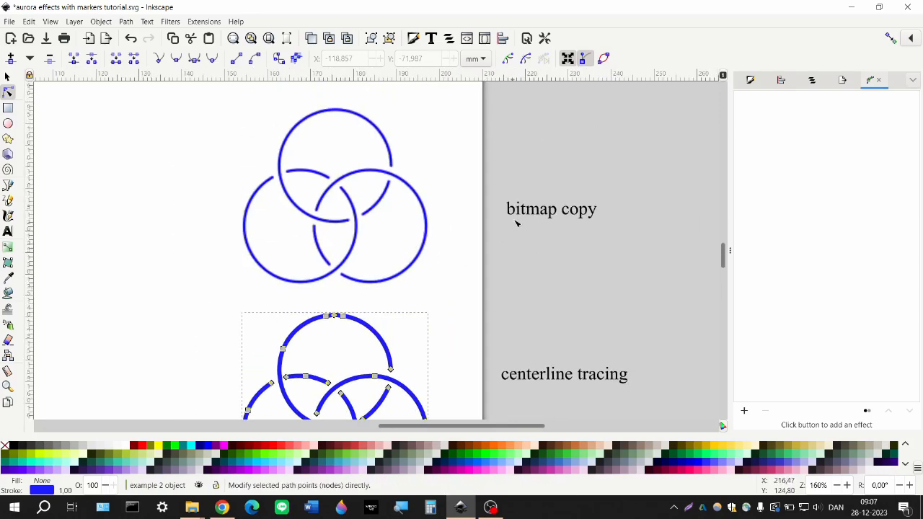
pyautogui.scroll(-4, 483, 306)
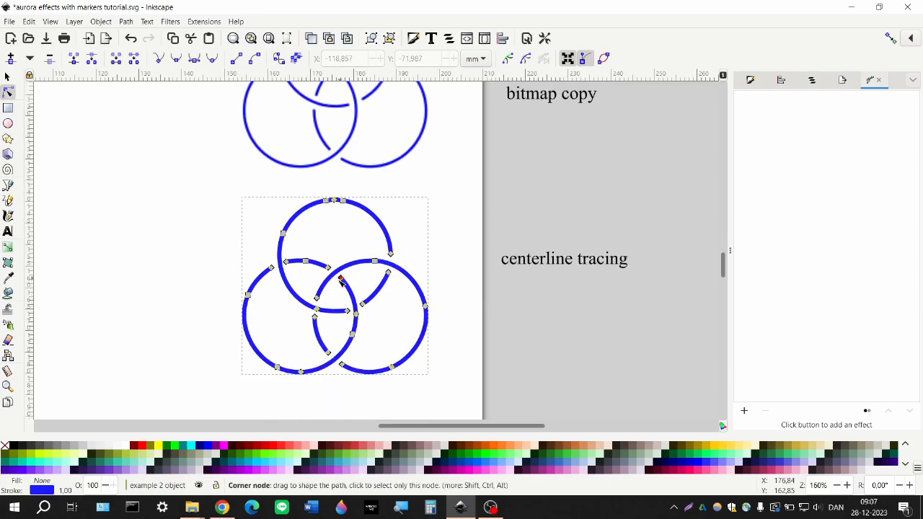
pyautogui.scroll(-1, 277, 298)
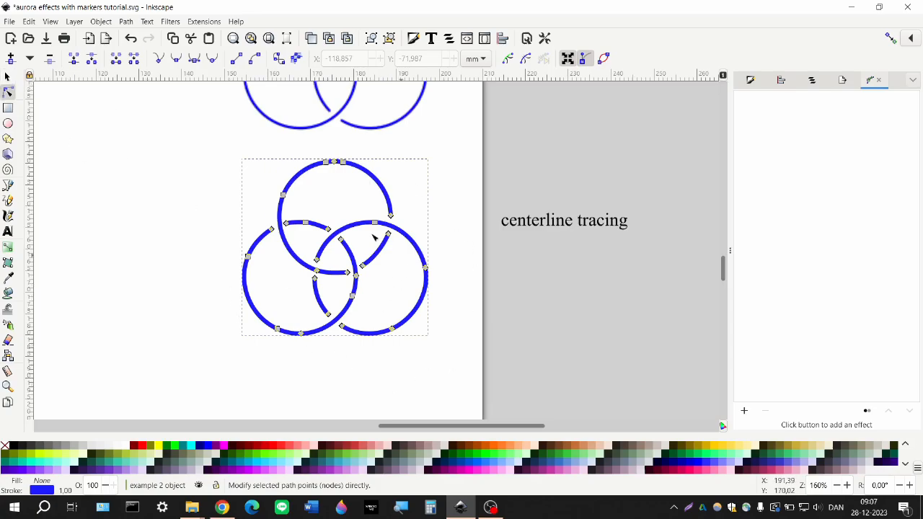
# Step: Examine the aurora effect on the circles labelled "adding markers", viewing the marker lines up close
pyautogui.scroll(-1, 295, 308)
pyautogui.scroll(-6, 296, 309)
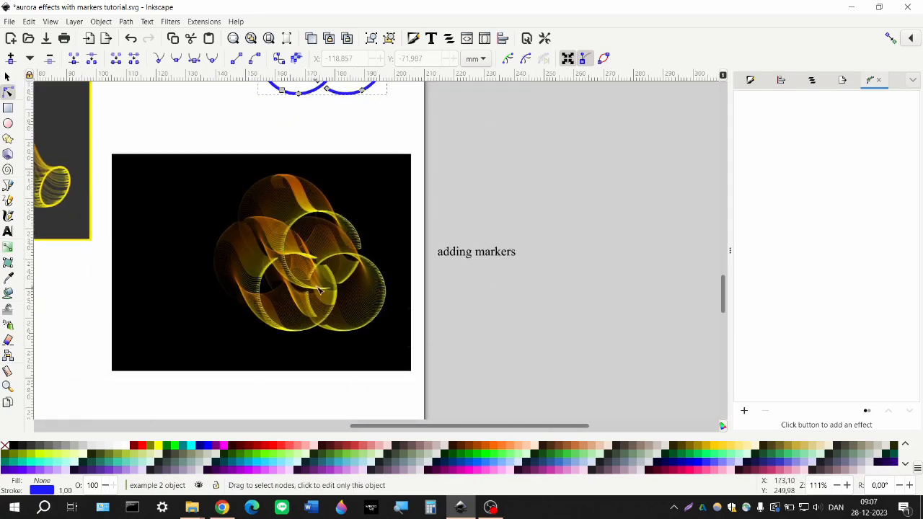
pyautogui.scroll(1, 309, 288)
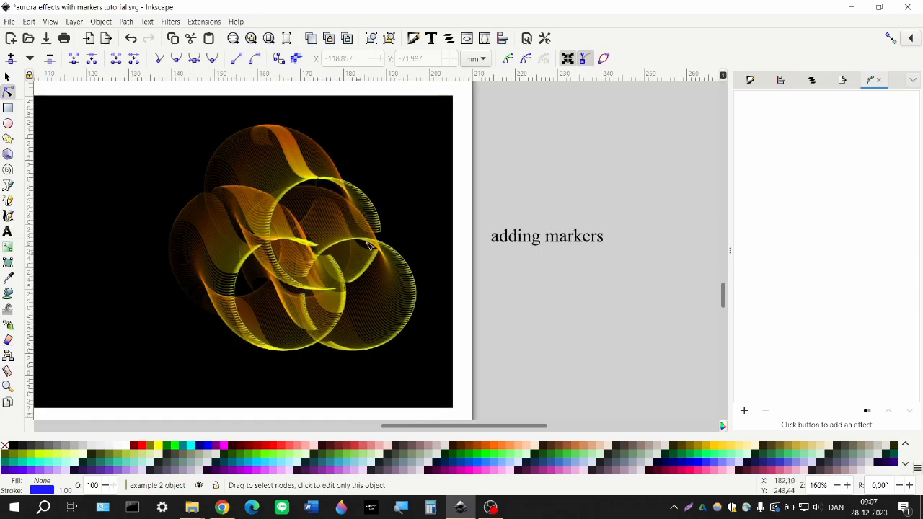
pyautogui.scroll(1, 278, 244)
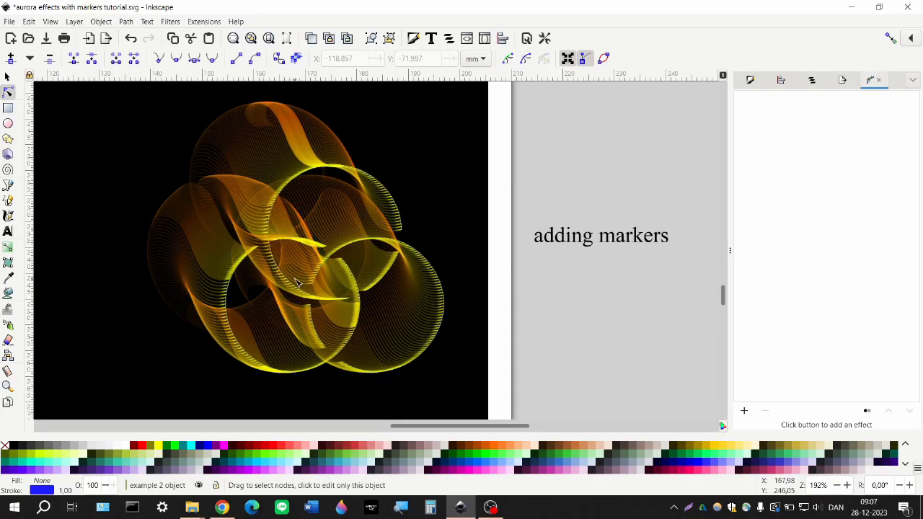
pyautogui.scroll(-1, 375, 321)
pyautogui.scroll(1, 391, 324)
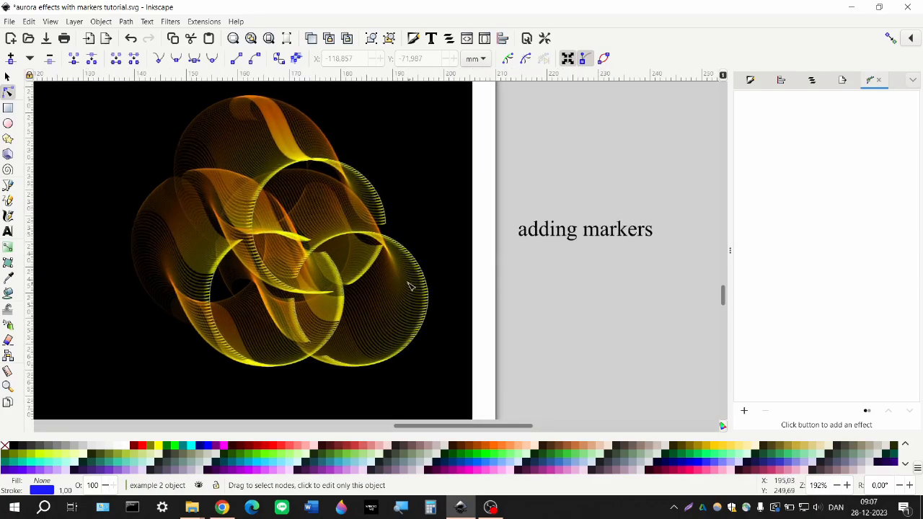
pyautogui.scroll(-1, 377, 328)
pyautogui.scroll(-2, 377, 324)
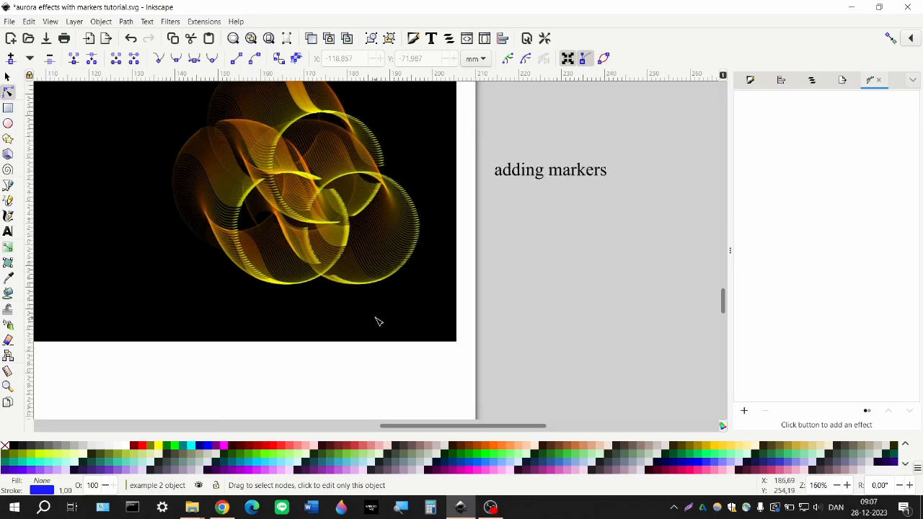
# Step: Examine the "jitter" version of the circles aurora below the page, viewing its irregular line ends up close
pyautogui.scroll(-2, 378, 321)
pyautogui.scroll(-5, 375, 316)
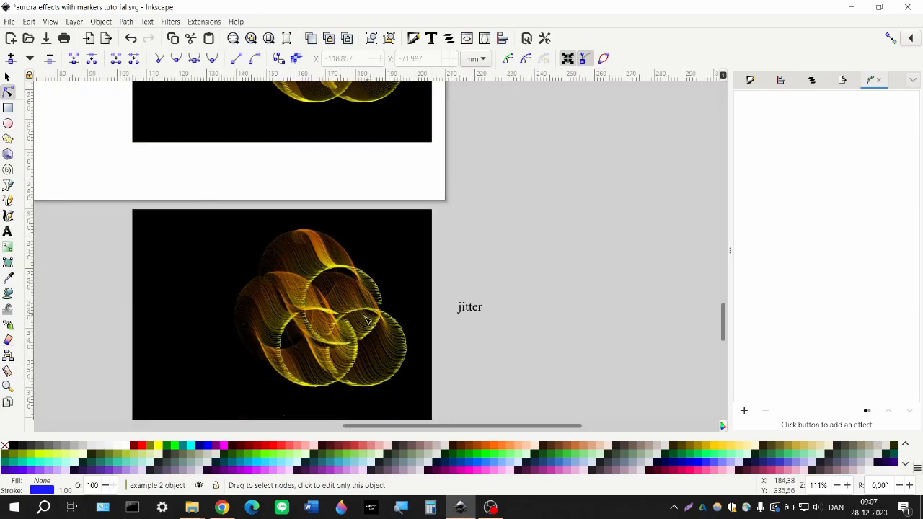
pyautogui.scroll(1, 365, 300)
pyautogui.scroll(1, 364, 300)
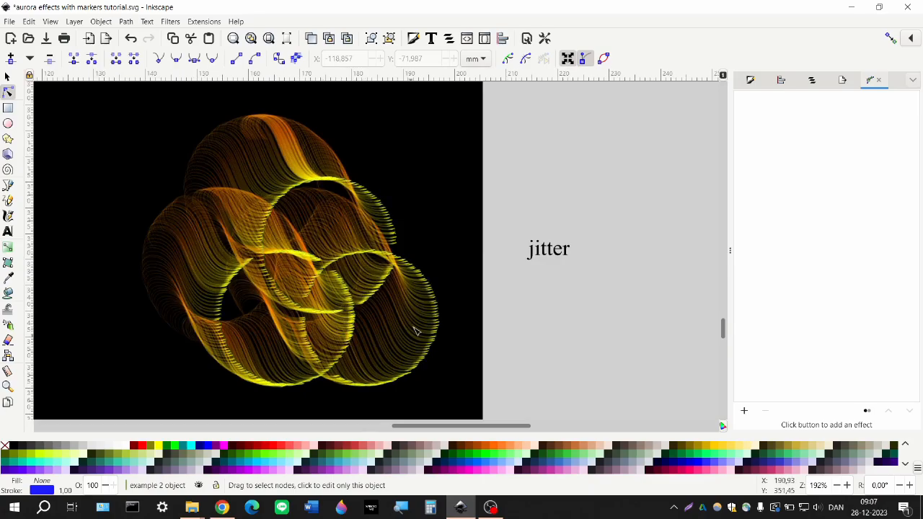
pyautogui.scroll(2, 407, 339)
pyautogui.scroll(1, 433, 346)
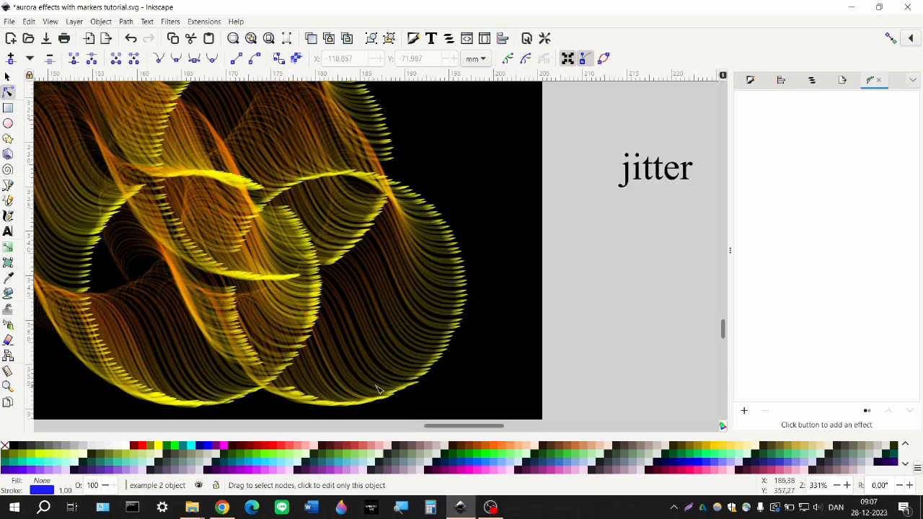
pyautogui.scroll(-3, 364, 384)
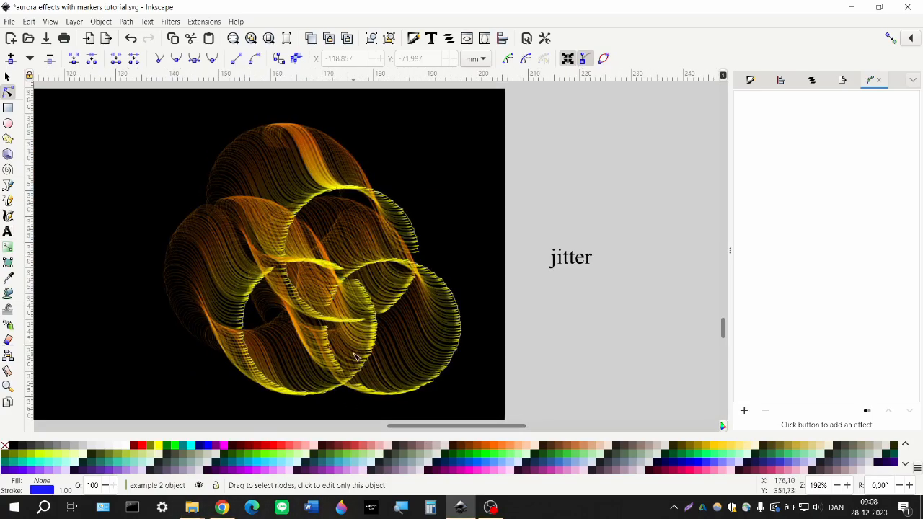
# Step: Compare the "adding markers" and "jitter" versions of the circles aurora, and review the centerline tracing and bitmap copy above them
pyautogui.scroll(-2, 354, 357)
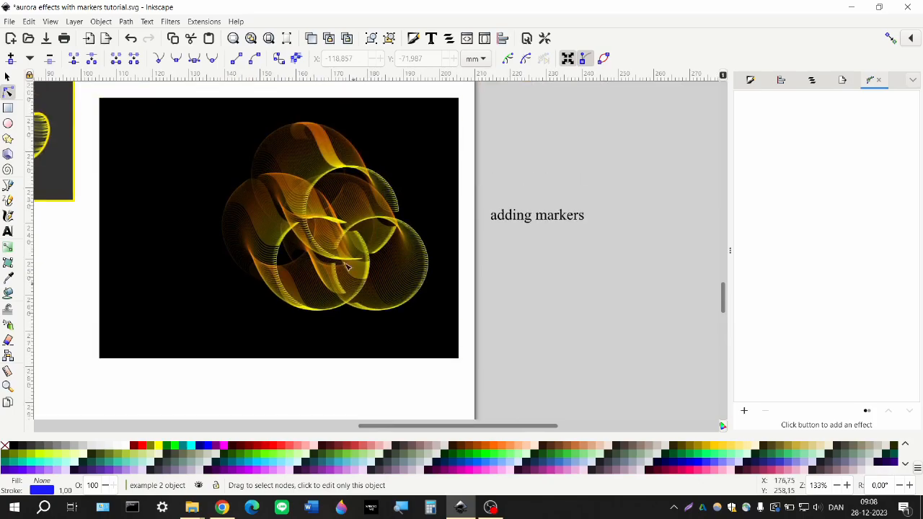
pyautogui.scroll(-3, 352, 289)
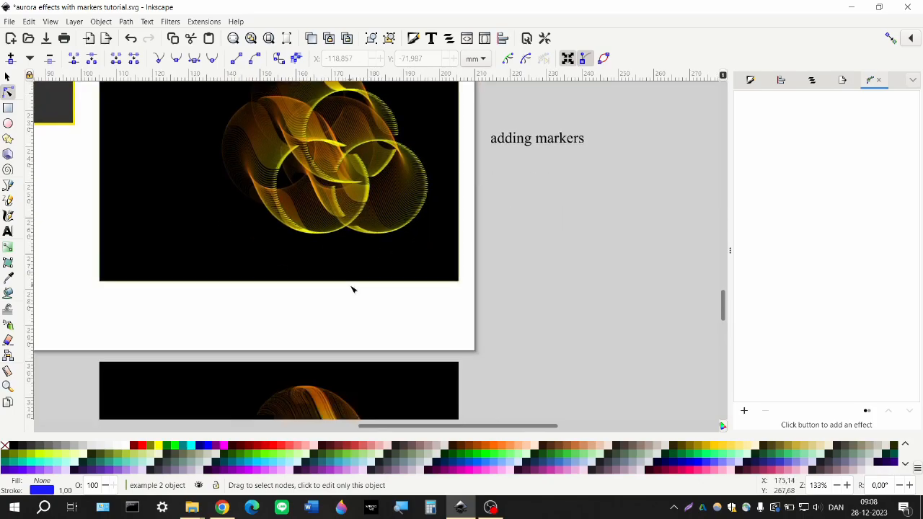
pyautogui.scroll(-9, 352, 289)
pyautogui.scroll(4, 352, 289)
pyautogui.scroll(-1, 354, 289)
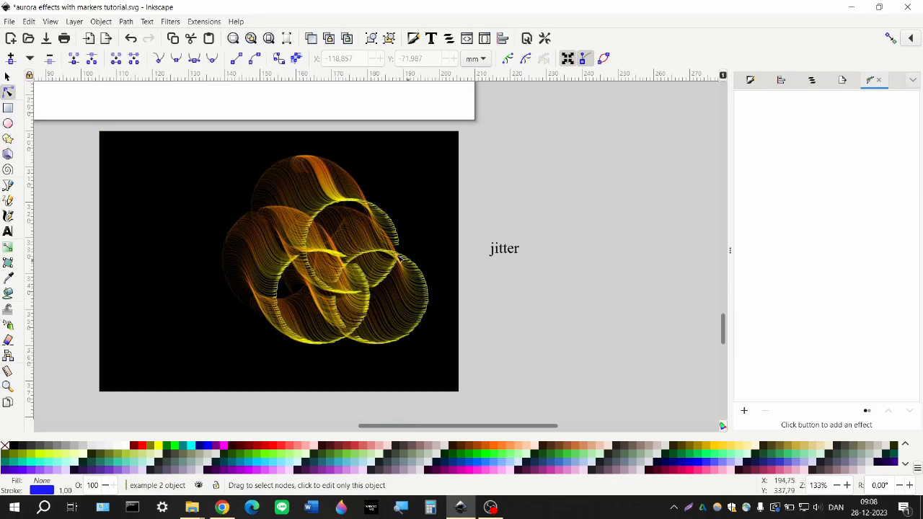
pyautogui.scroll(-1, 332, 306)
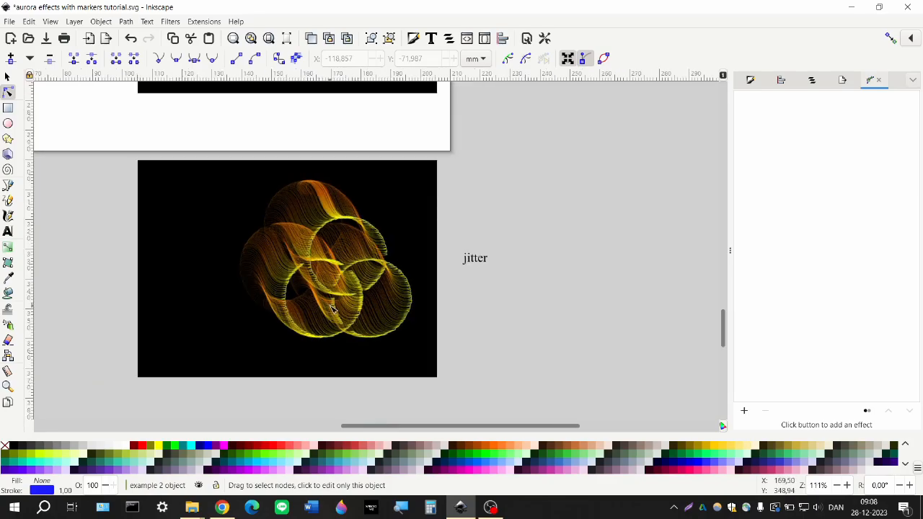
pyautogui.scroll(8, 331, 307)
pyautogui.scroll(5, 332, 309)
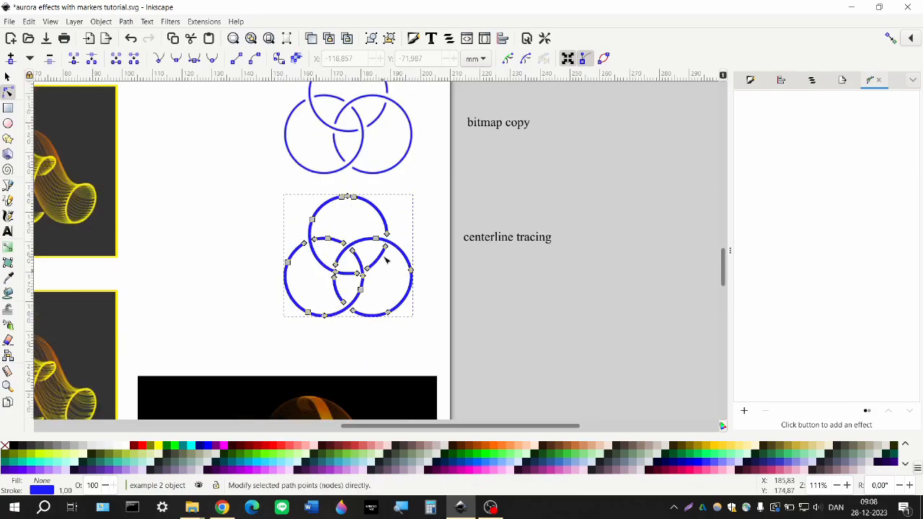
pyautogui.scroll(-1, 350, 272)
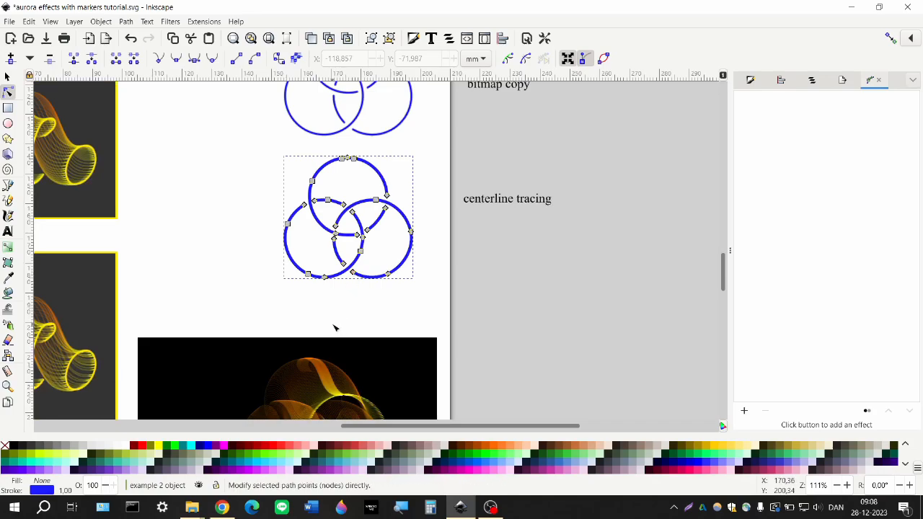
pyautogui.scroll(10, 371, 324)
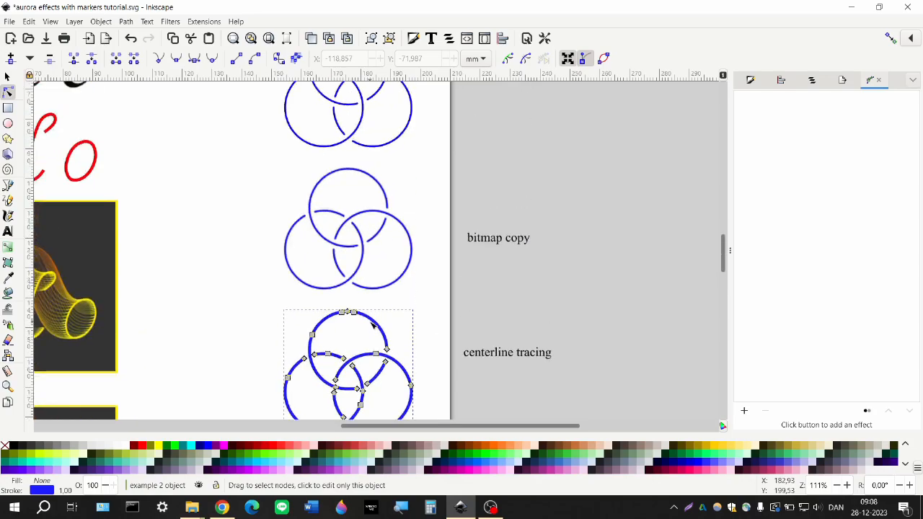
pyautogui.hscroll(2, 374, 316)
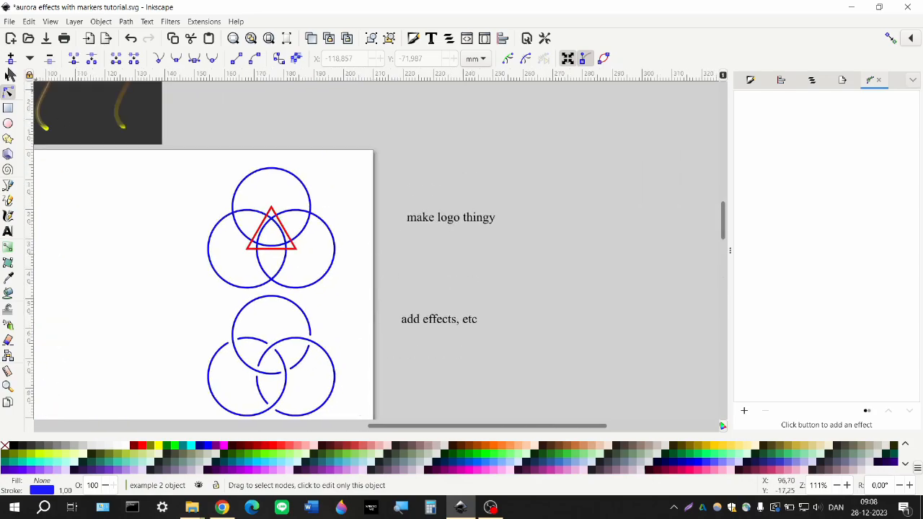
# Step: Deselect the circles tracing, make the "example glitch" layer visible, and examine its GLITCH texts and flame-like marker effect
pyautogui.click(8, 76)
pyautogui.click(506, 210)
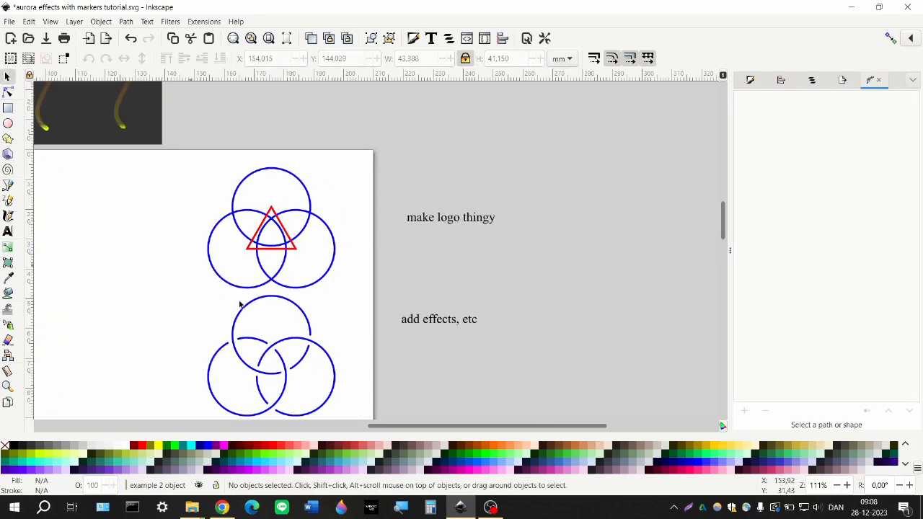
pyautogui.click(812, 79)
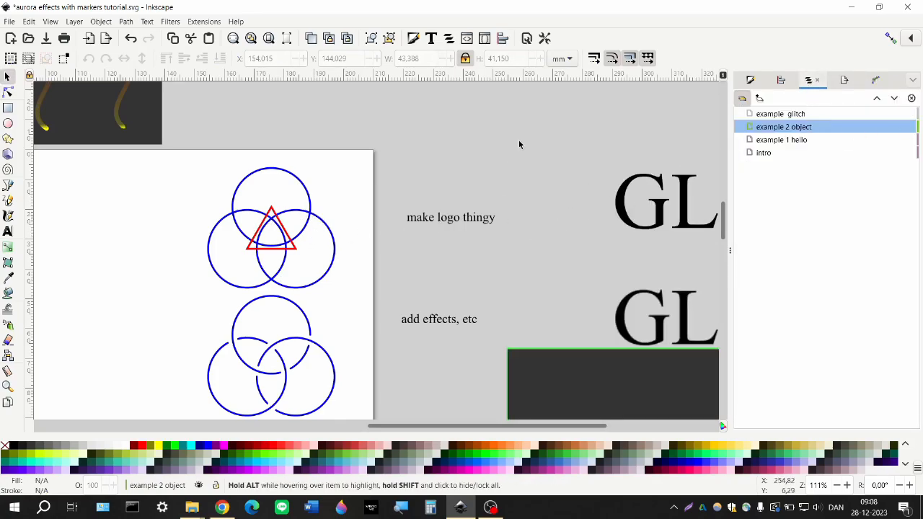
pyautogui.keyDown('ctrl'); pyautogui.scroll(-1, 374, 265); pyautogui.keyUp('ctrl')
pyautogui.hscroll(6, 361, 266)
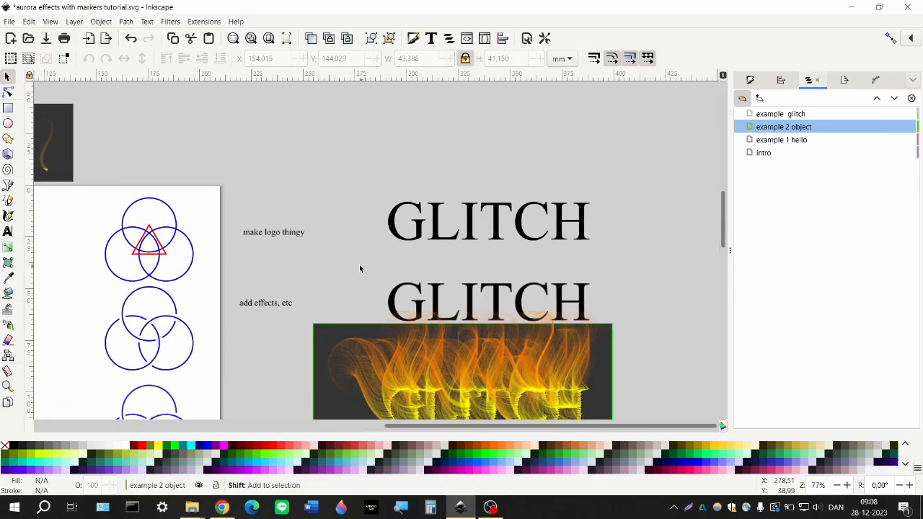
pyautogui.scroll(-3, 321, 322)
pyautogui.scroll(1, 284, 315)
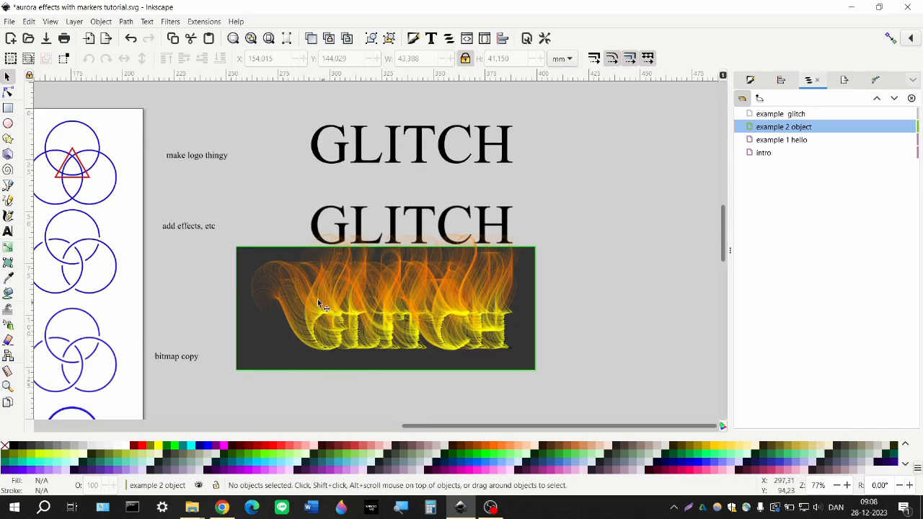
pyautogui.hscroll(1, 259, 277)
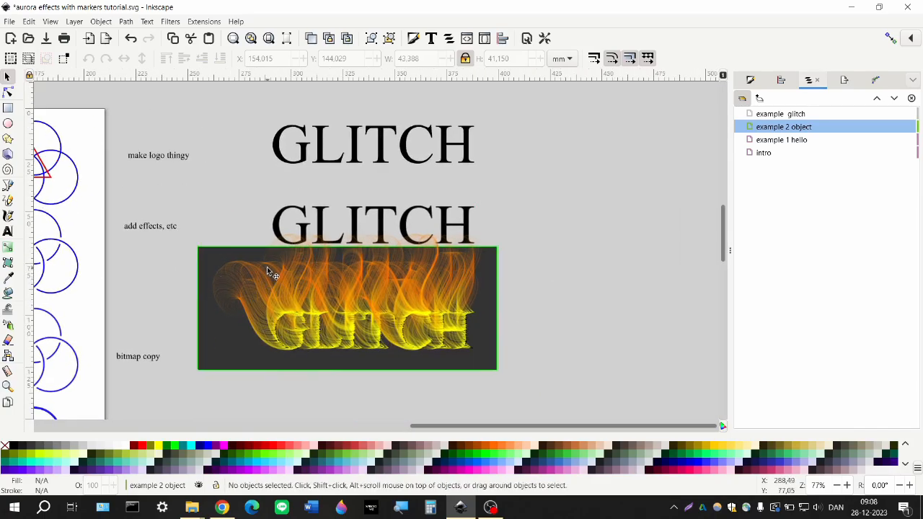
pyautogui.hscroll(1, 262, 268)
pyautogui.hscroll(5, 263, 269)
pyautogui.scroll(1, 303, 247)
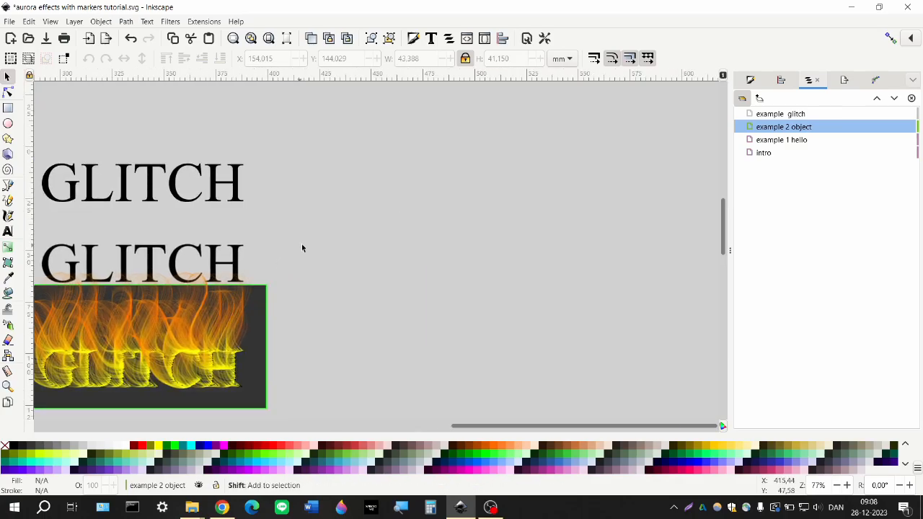
# Step: Create the text "GLITCH" in the empty area beside the glitch example and enlarge it proportionally to about 126 mm wide
pyautogui.hscroll(1, 301, 246)
pyautogui.click(8, 230)
pyautogui.click(313, 175)
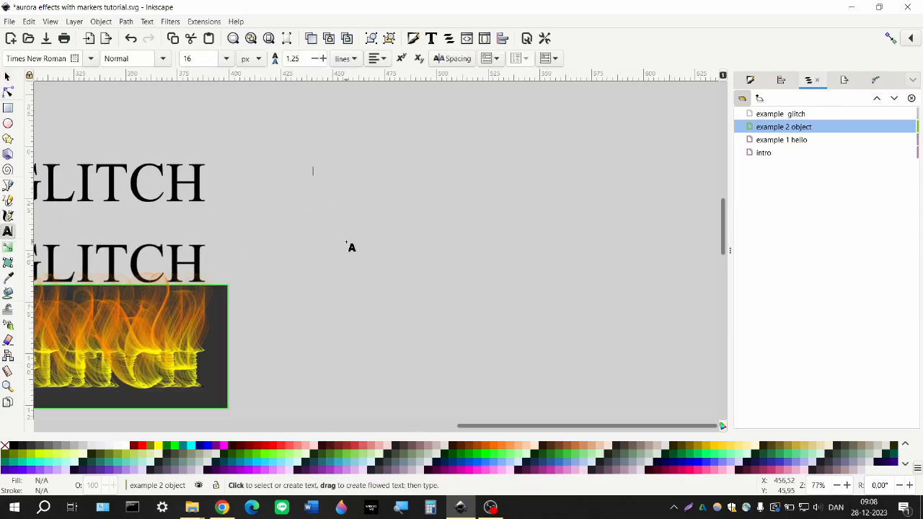
pyautogui.write('GLITCH')
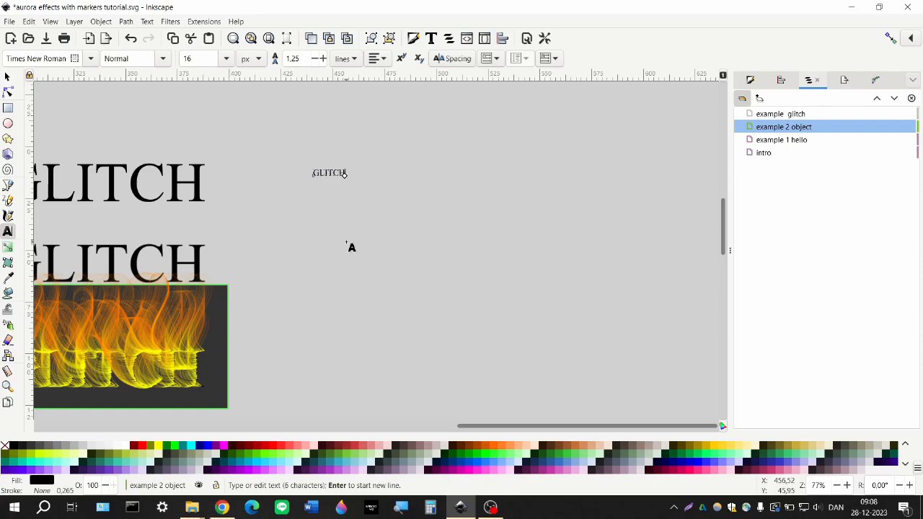
pyautogui.click(7, 76)
pyautogui.moveTo(348, 181); pyautogui.dragTo(580, 317)
pyautogui.moveTo(416, 223); pyautogui.dragTo(405, 210)
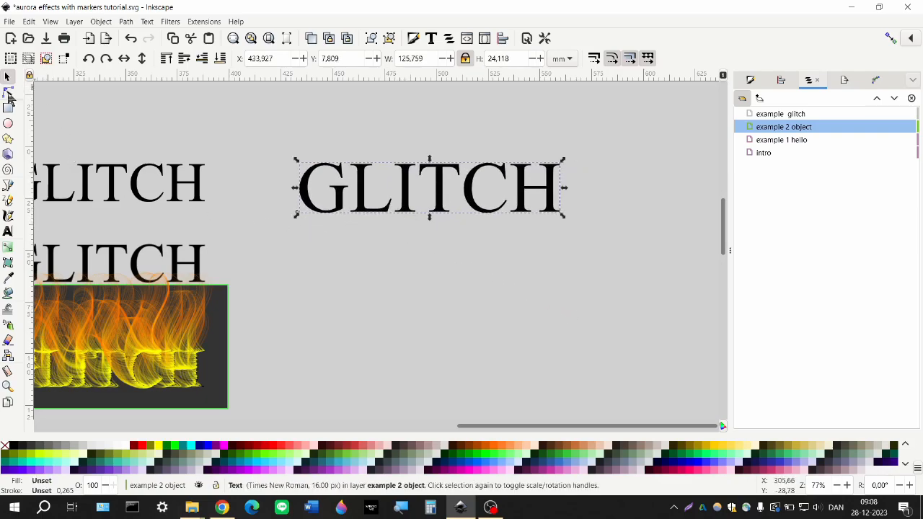
pyautogui.click(8, 93)
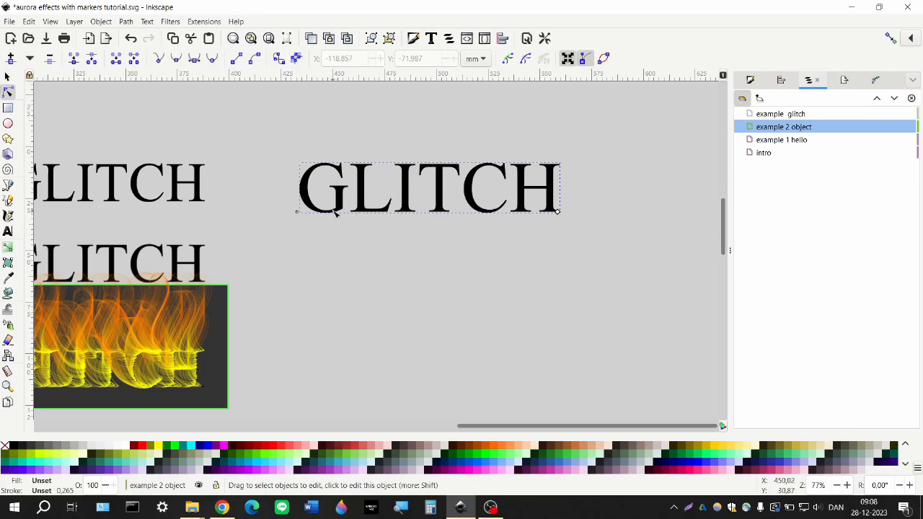
pyautogui.click(7, 77)
pyautogui.moveTo(338, 203); pyautogui.dragTo(340, 202)
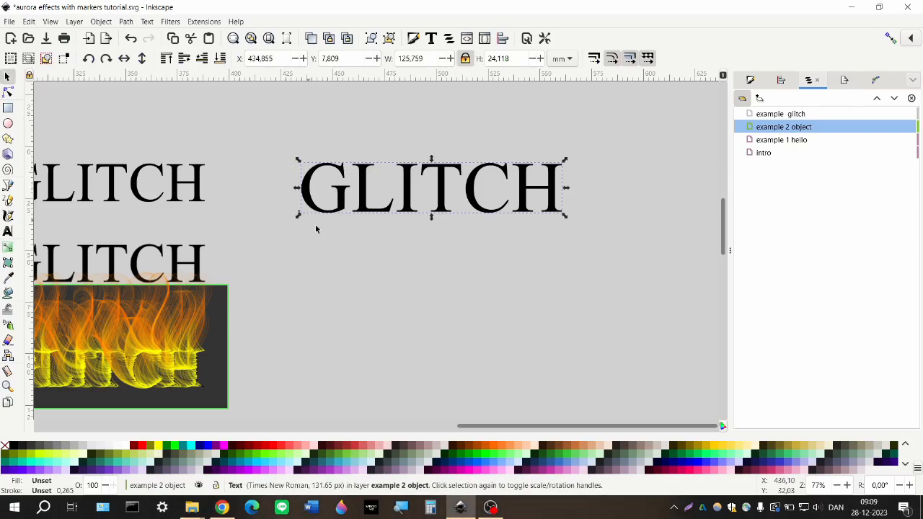
# Step: Make a bitmap copy of the new GLITCH text and place it straight below the original
pyautogui.hscroll(1, 315, 219)
pyautogui.scroll(1, 314, 218)
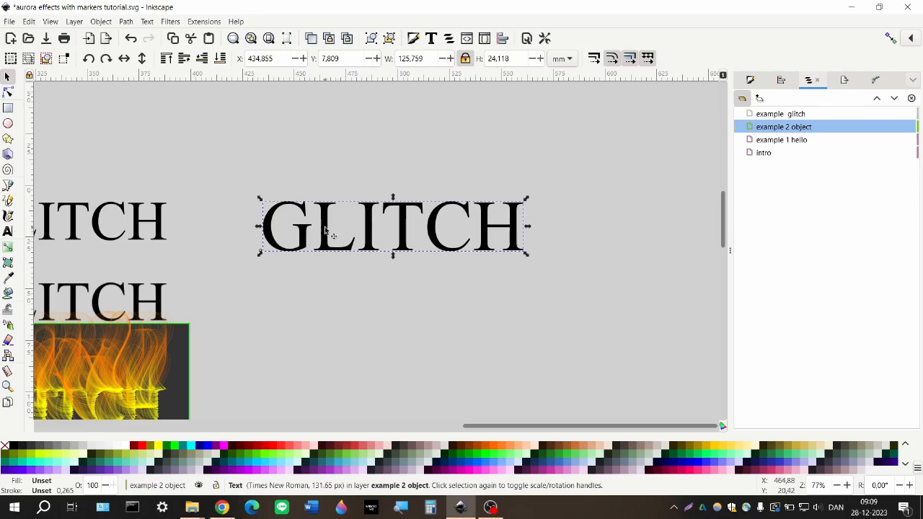
pyautogui.rightClick(326, 227)
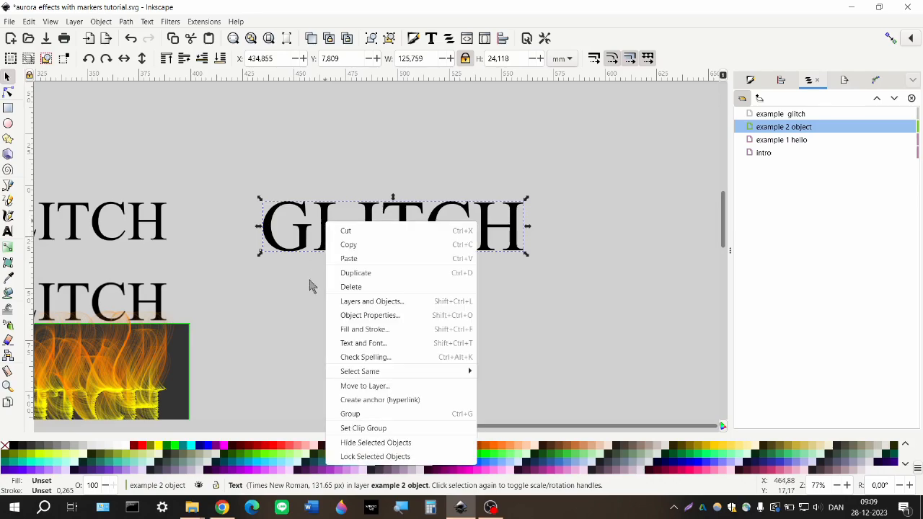
pyautogui.click(285, 211)
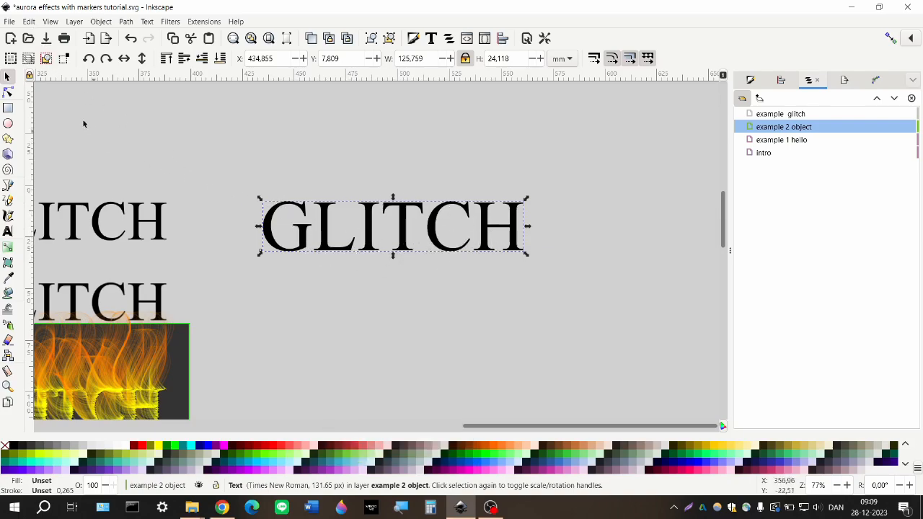
pyautogui.click(29, 21)
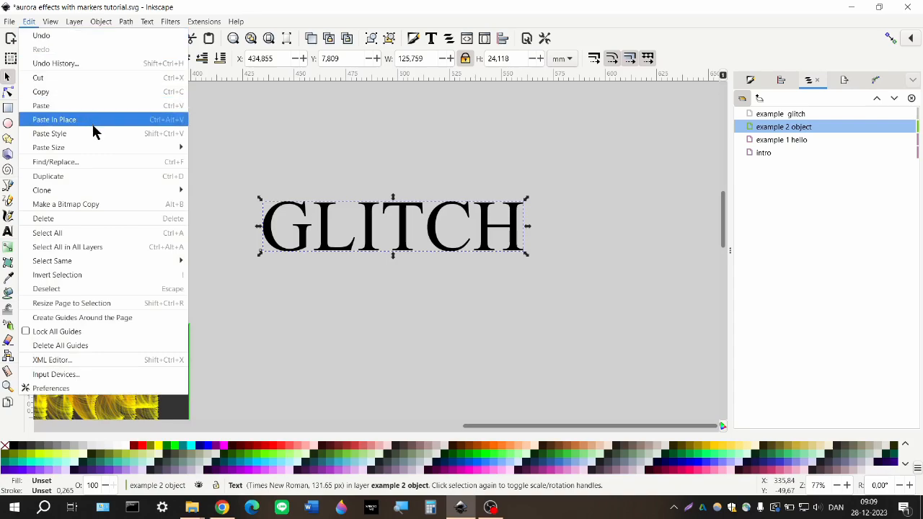
pyautogui.click(91, 206)
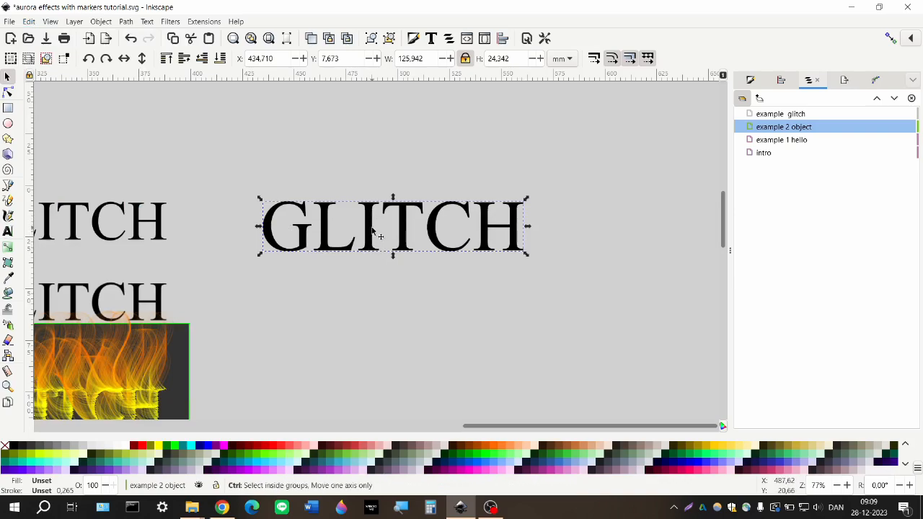
pyautogui.moveTo(373, 231); pyautogui.dragTo(366, 337)
pyautogui.scroll(-1, 292, 424)
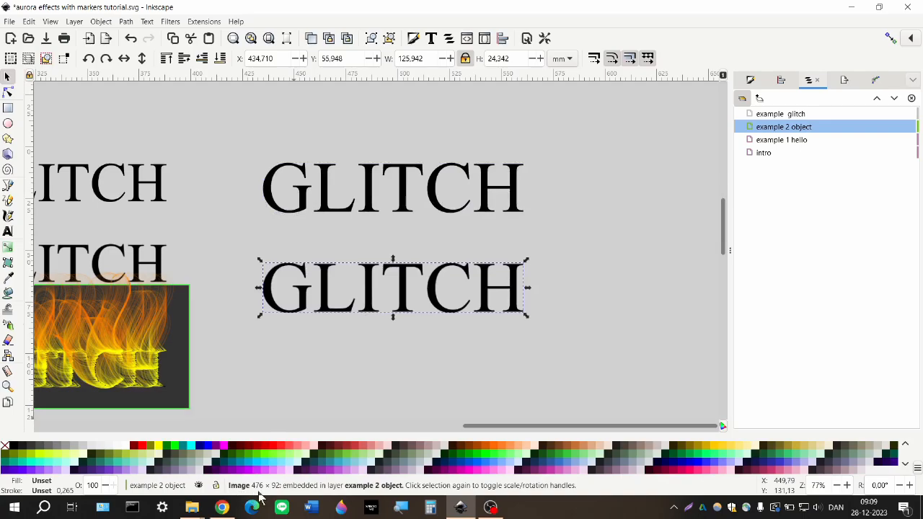
# Step: Examine the letter edges of the GLITCH bitmap copy up close and compare it with the text above
pyautogui.scroll(3, 306, 270)
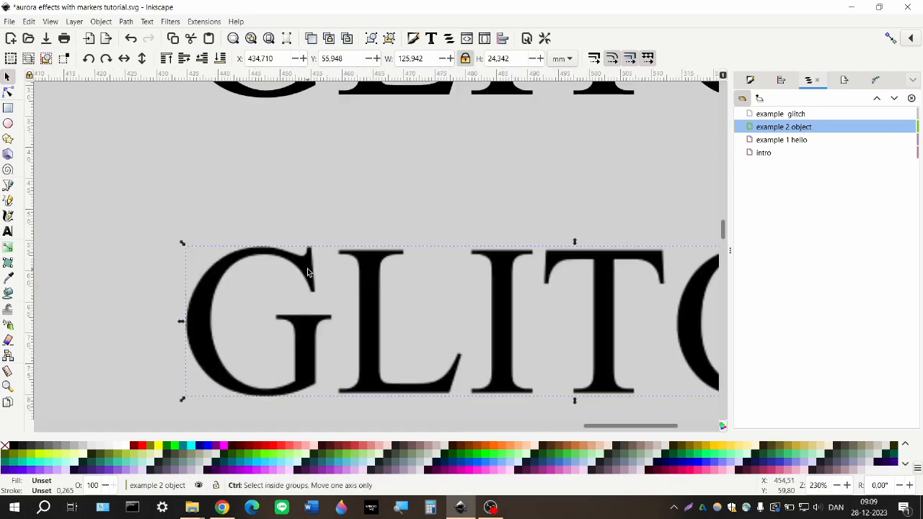
pyautogui.scroll(4, 308, 268)
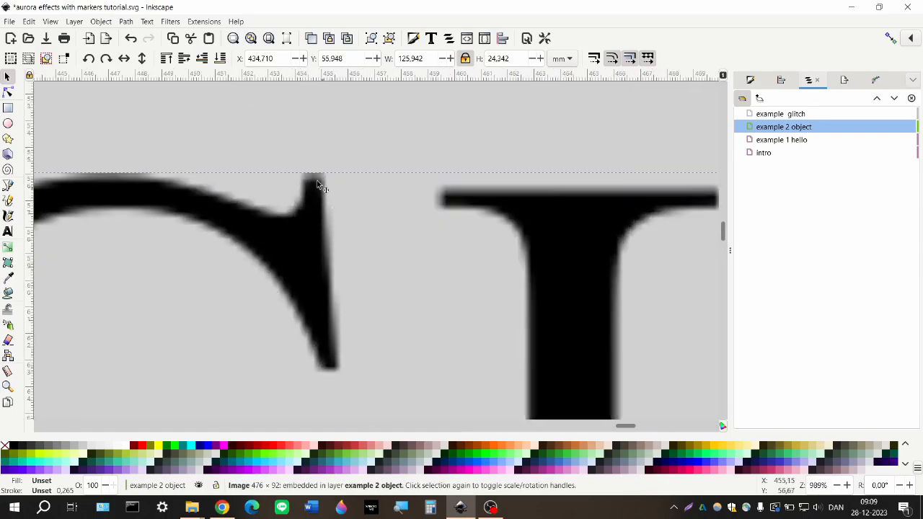
pyautogui.scroll(-4, 322, 286)
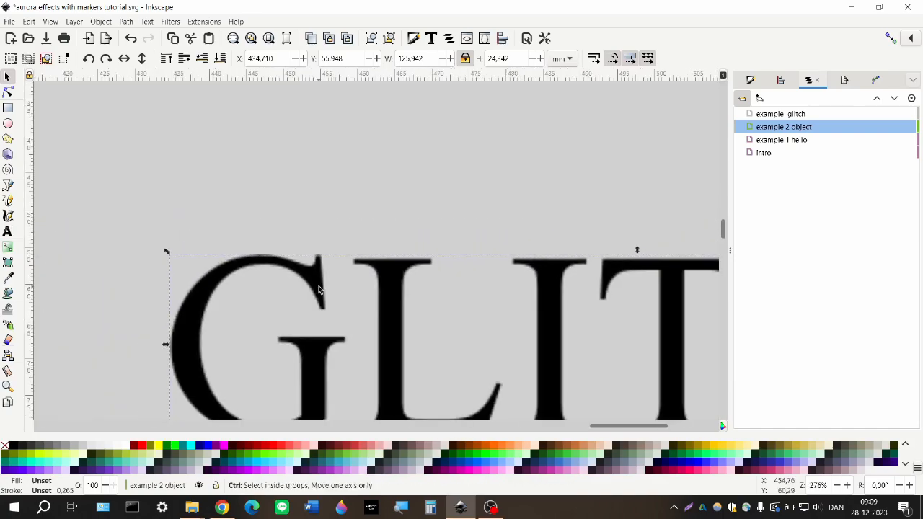
pyautogui.scroll(-3, 319, 289)
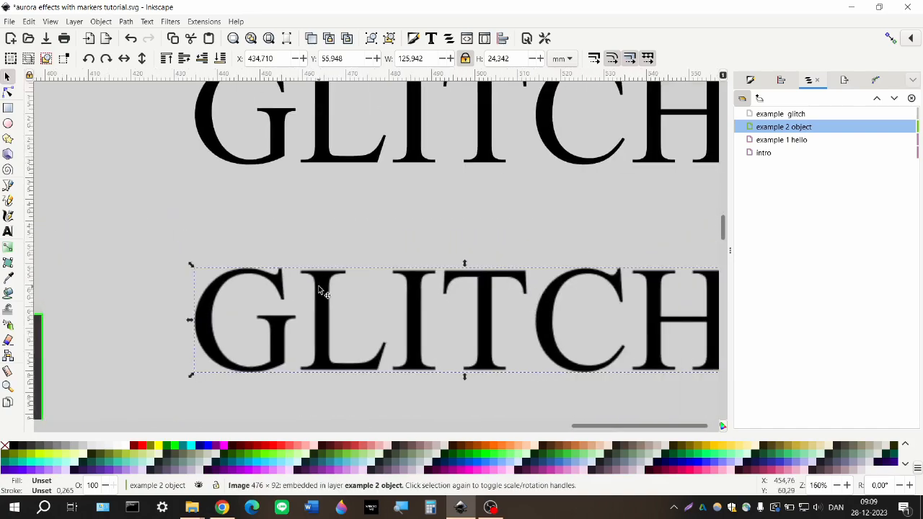
pyautogui.scroll(-1, 319, 289)
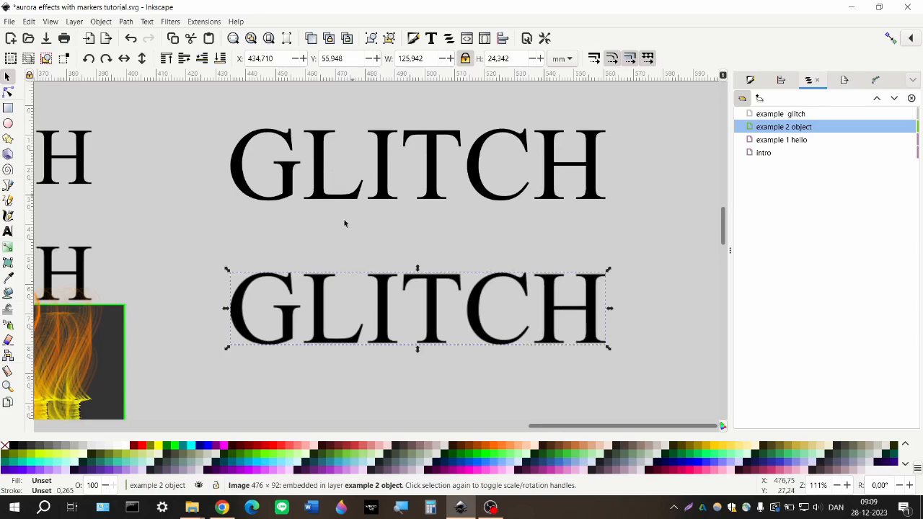
pyautogui.hscroll(1, 332, 238)
pyautogui.scroll(-1, 339, 254)
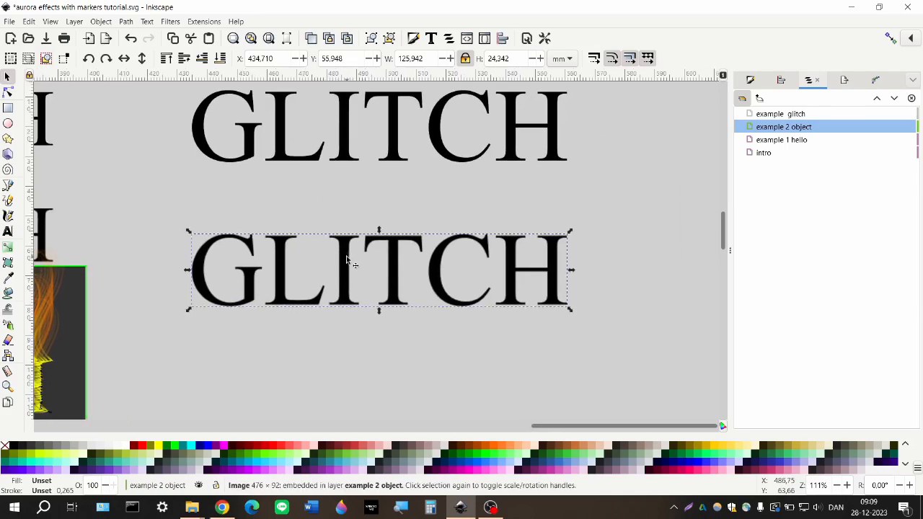
# Step: Open Trace Bitmap for the GLITCH bitmap copy and set its detection mode to Centerline tracing (autotrace)
pyautogui.rightClick(345, 261)
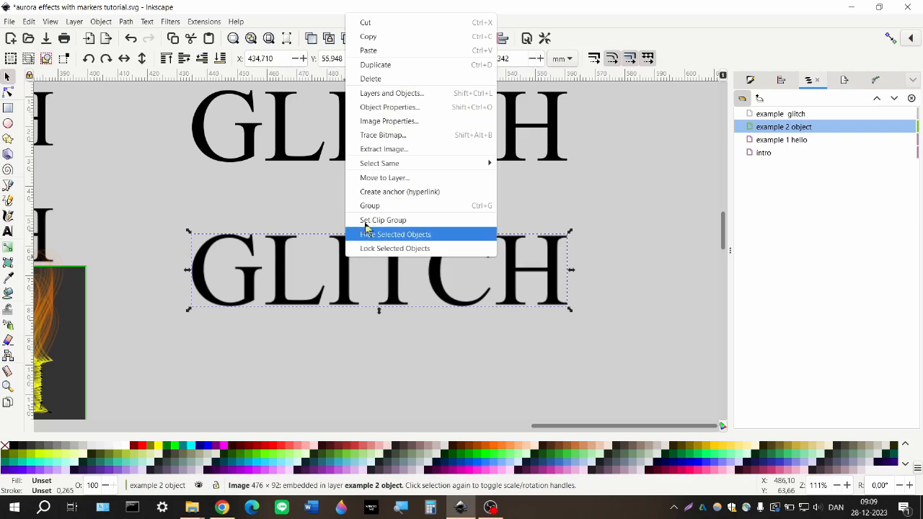
pyautogui.click(401, 140)
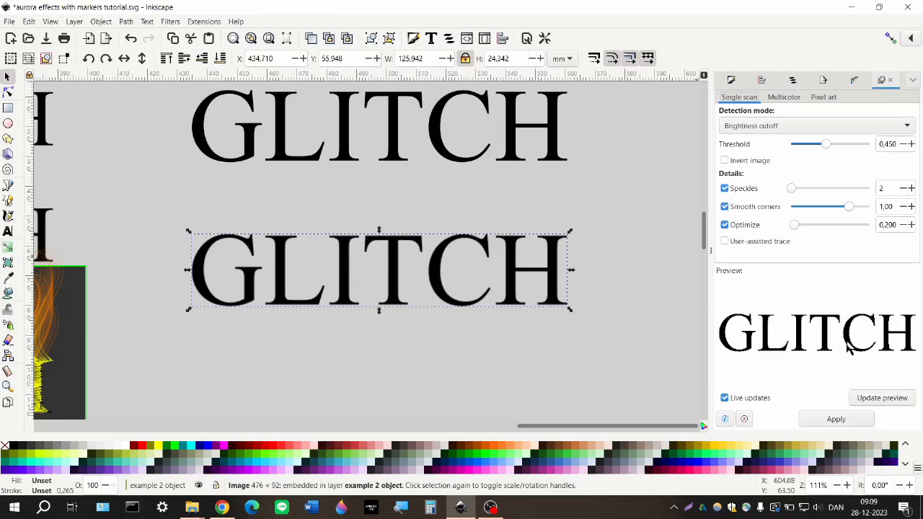
pyautogui.click(780, 127)
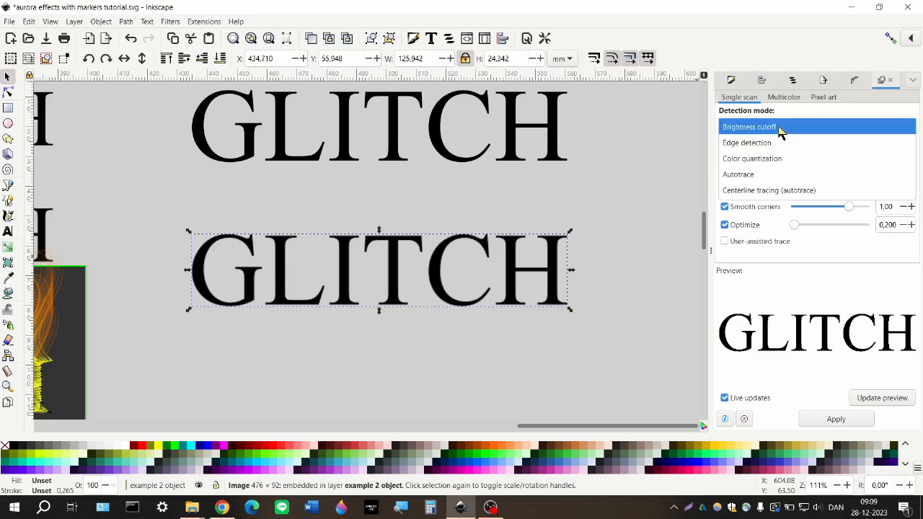
pyautogui.click(767, 191)
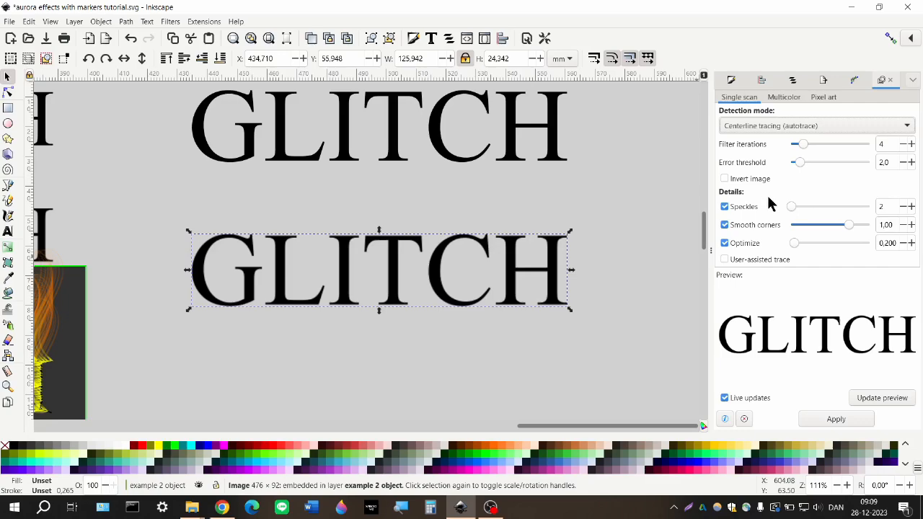
# Step: Apply the centerline trace to the GLITCH bitmap copy and place the traced path straight below it
pyautogui.click(837, 420)
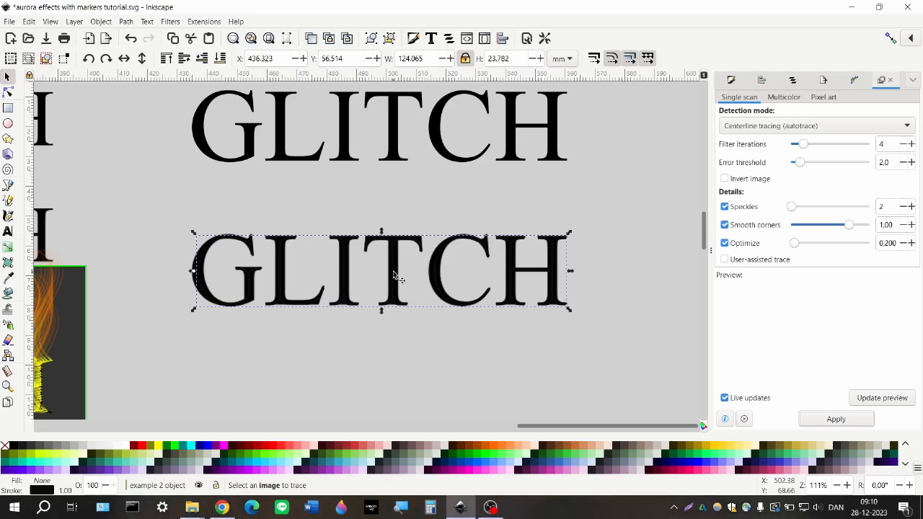
pyautogui.moveTo(395, 274); pyautogui.dragTo(401, 396)
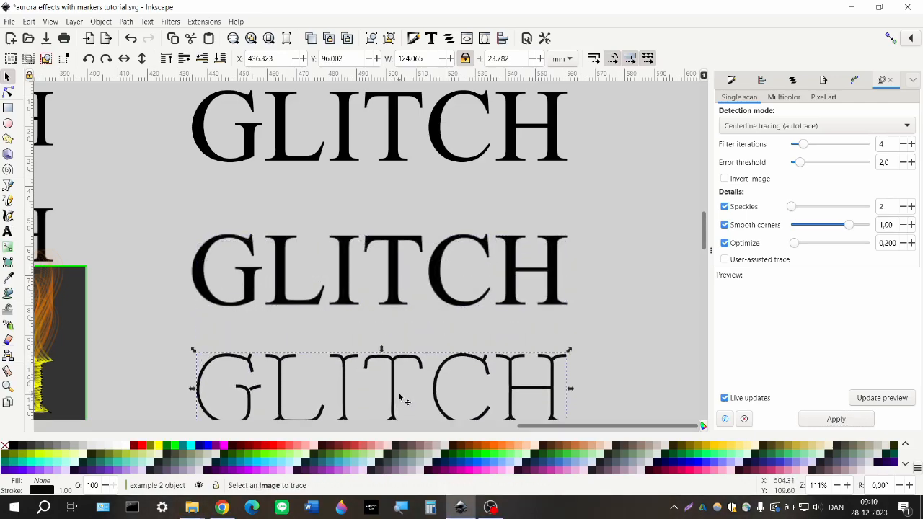
pyautogui.scroll(-2, 398, 361)
pyautogui.scroll(1, 395, 330)
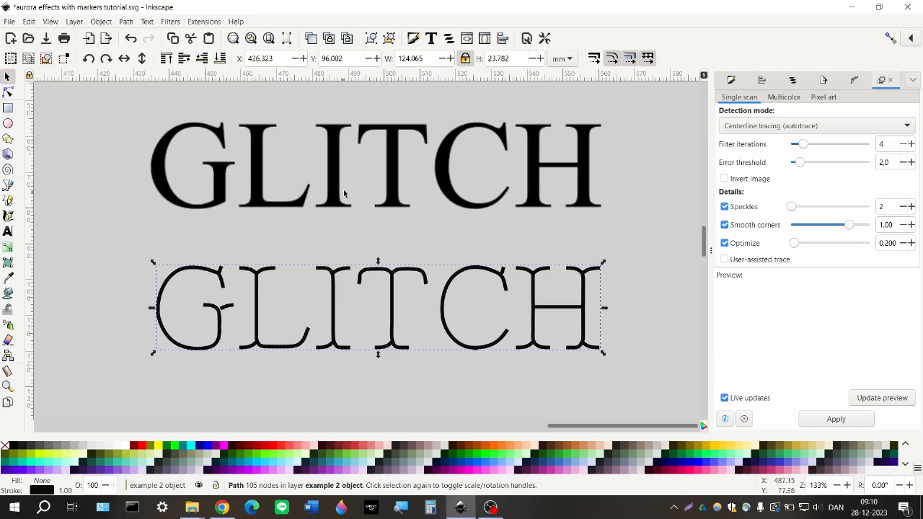
# Step: Examine the nodes along the centerline-traced GLITCH path and compare the path with the bitmap copy above it
pyautogui.click(432, 244)
pyautogui.click(405, 278)
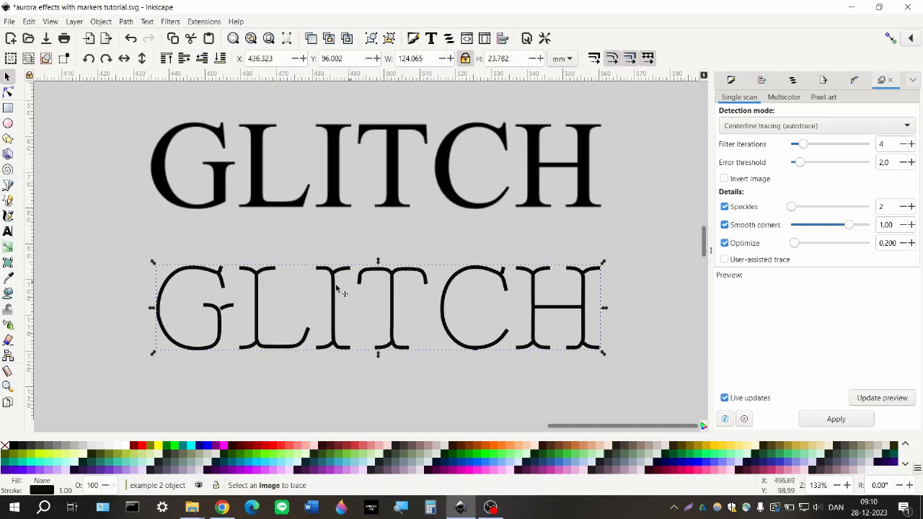
pyautogui.click(119, 325)
pyautogui.click(156, 322)
pyautogui.click(8, 92)
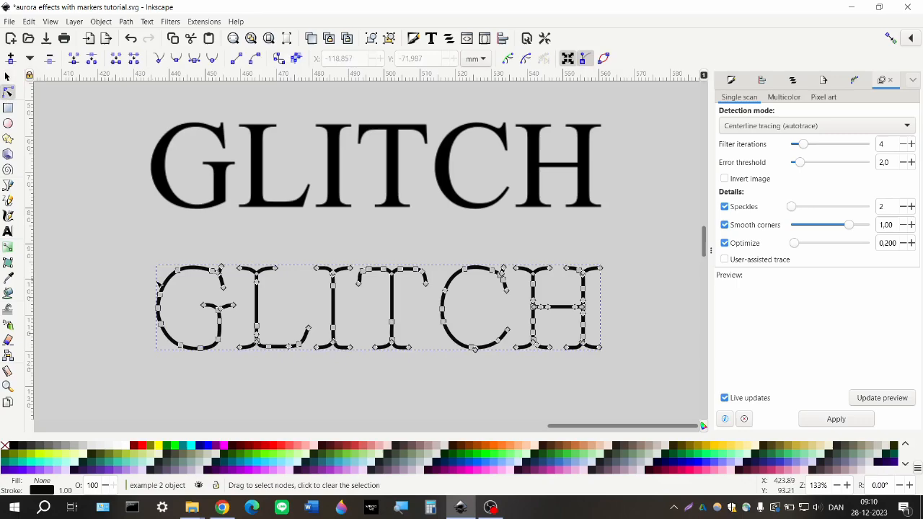
pyautogui.hscroll(1, 274, 311)
pyautogui.click(274, 295)
pyautogui.scroll(-1, 274, 296)
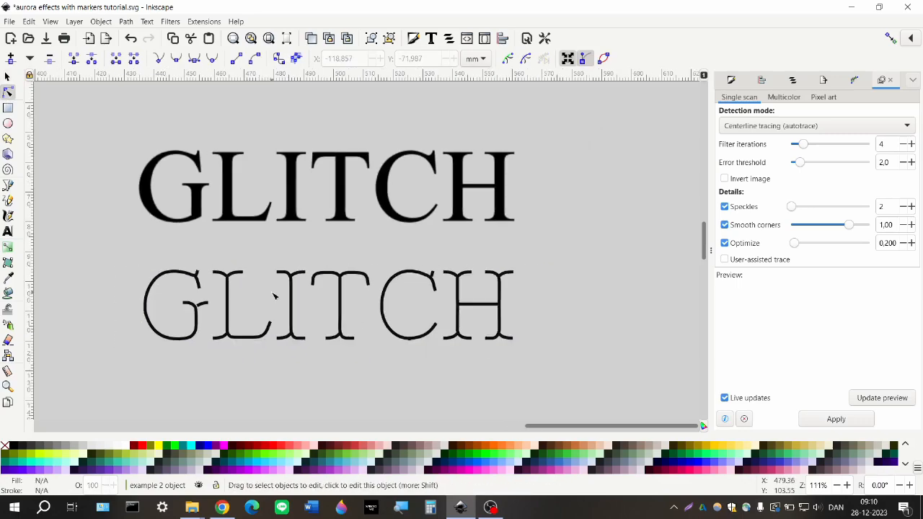
pyautogui.hscroll(-1, 274, 295)
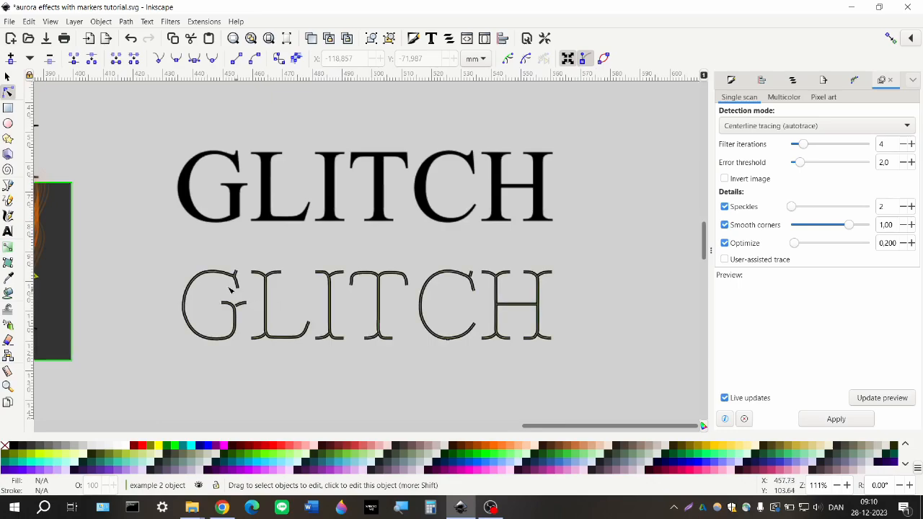
pyautogui.click(200, 274)
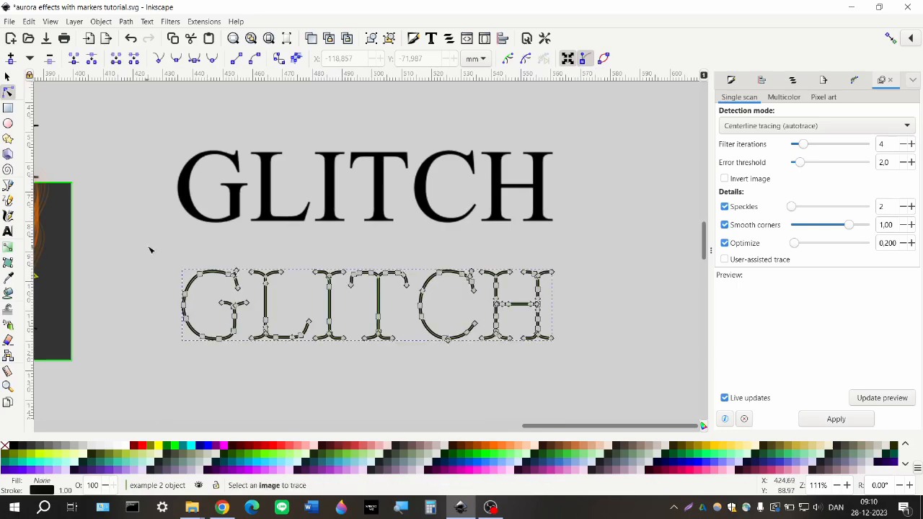
pyautogui.moveTo(149, 245); pyautogui.dragTo(189, 318)
pyautogui.click(8, 76)
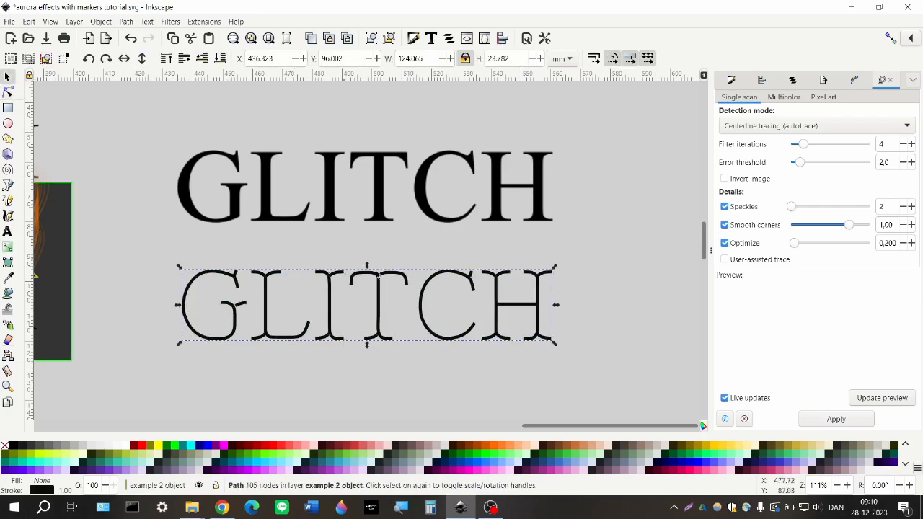
# Step: View the available mid markers in the stroke style settings of the traced GLITCH path
pyautogui.click(732, 80)
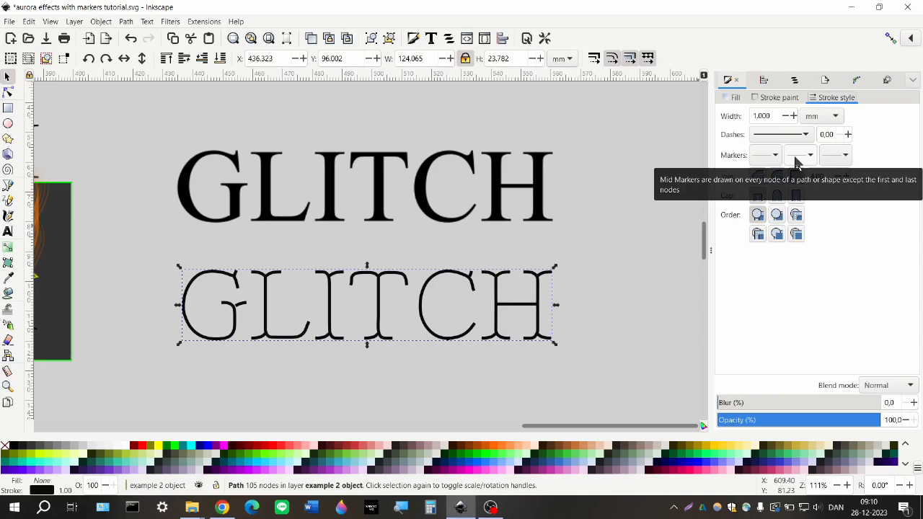
pyautogui.click(800, 156)
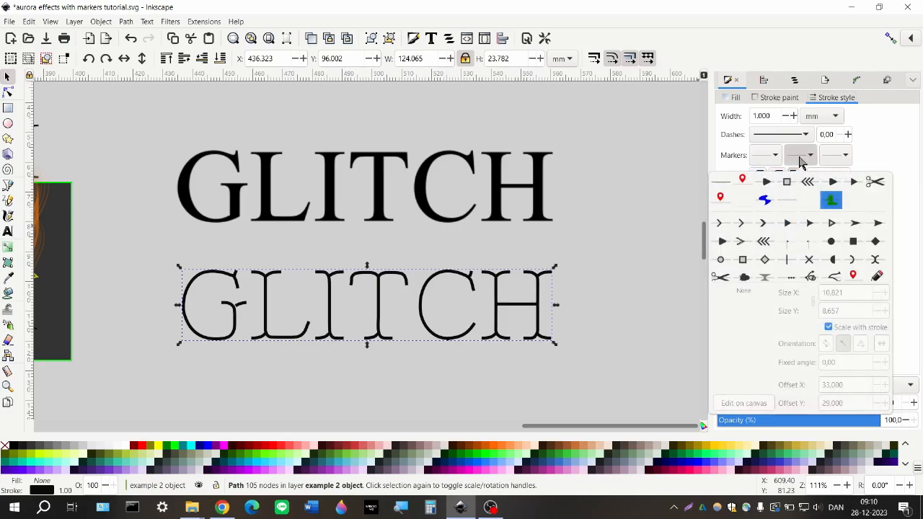
pyautogui.click(643, 245)
# Step: Review the three curved marker strokes on the dark rectangle above the Hello example and return to the traced GLITCH path
pyautogui.scroll(-1, 552, 330)
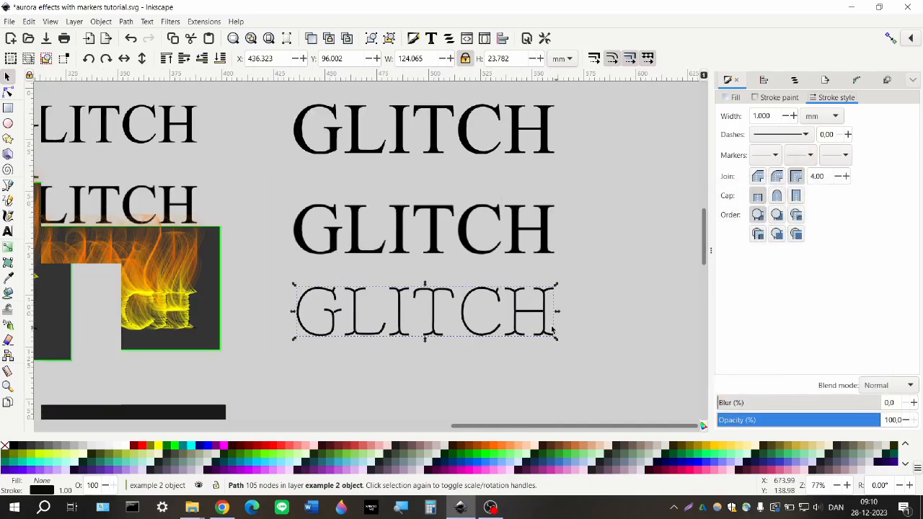
pyautogui.scroll(5, 553, 331)
pyautogui.hscroll(-15, 546, 320)
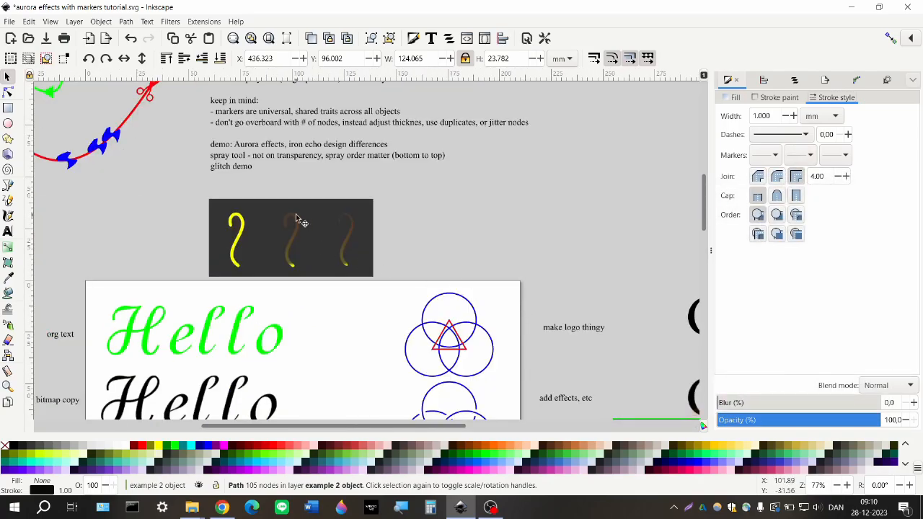
pyautogui.scroll(4, 339, 234)
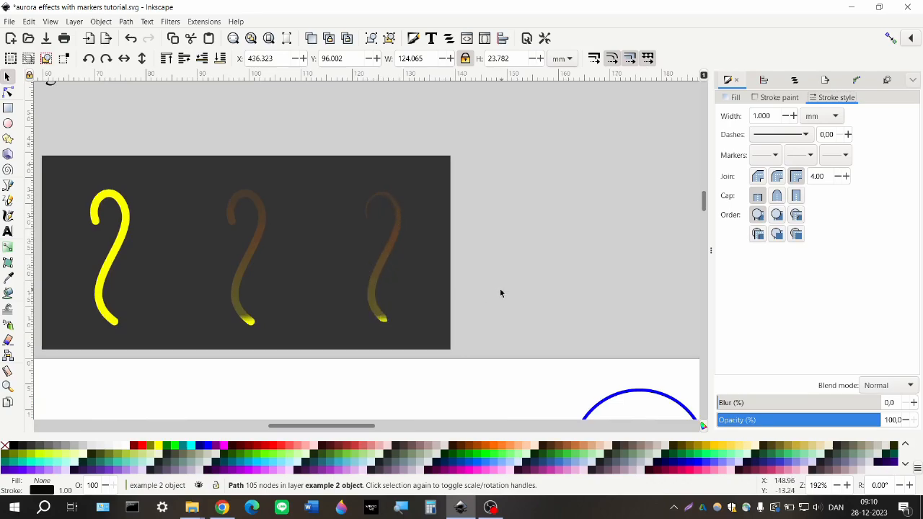
pyautogui.scroll(-2, 497, 293)
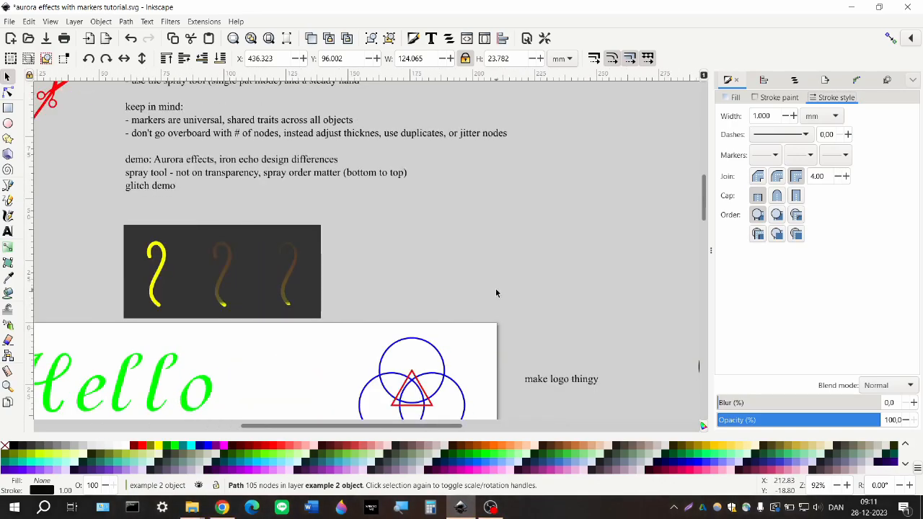
pyautogui.hscroll(10, 497, 293)
pyautogui.scroll(-4, 497, 293)
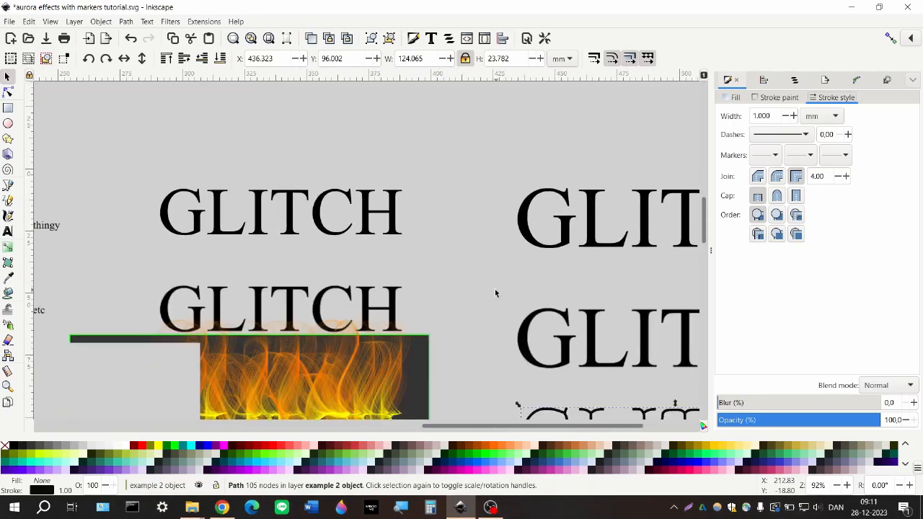
pyautogui.hscroll(6, 494, 288)
pyautogui.scroll(-3, 491, 286)
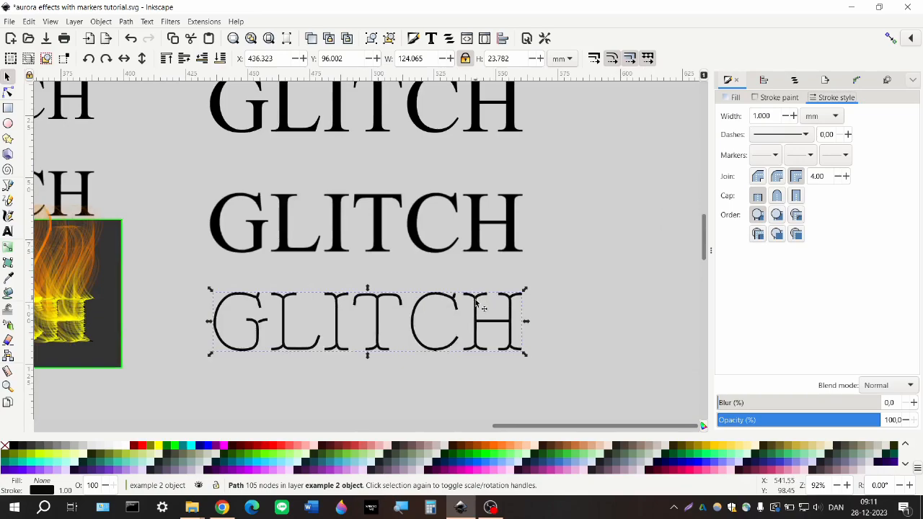
# Step: Assign the custom flame marker marker10288 as the mid marker of the traced GLITCH path
pyautogui.click(793, 160)
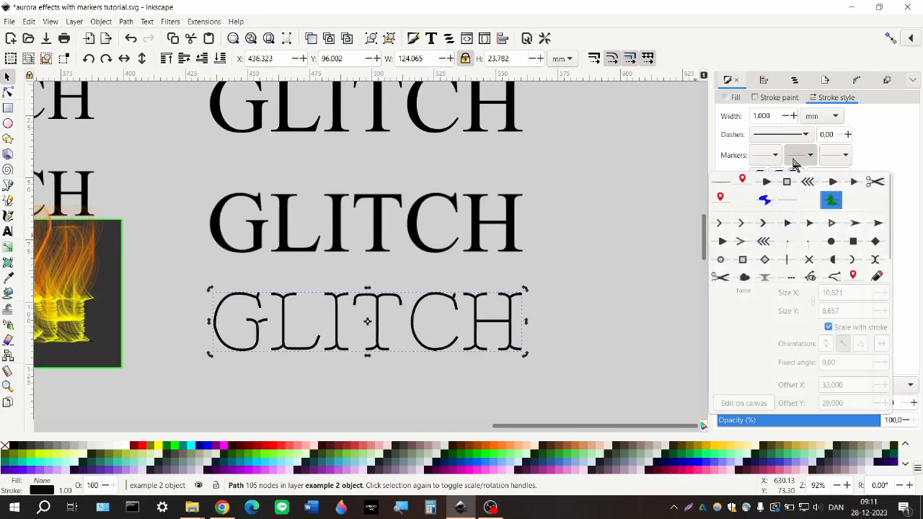
pyautogui.click(744, 202)
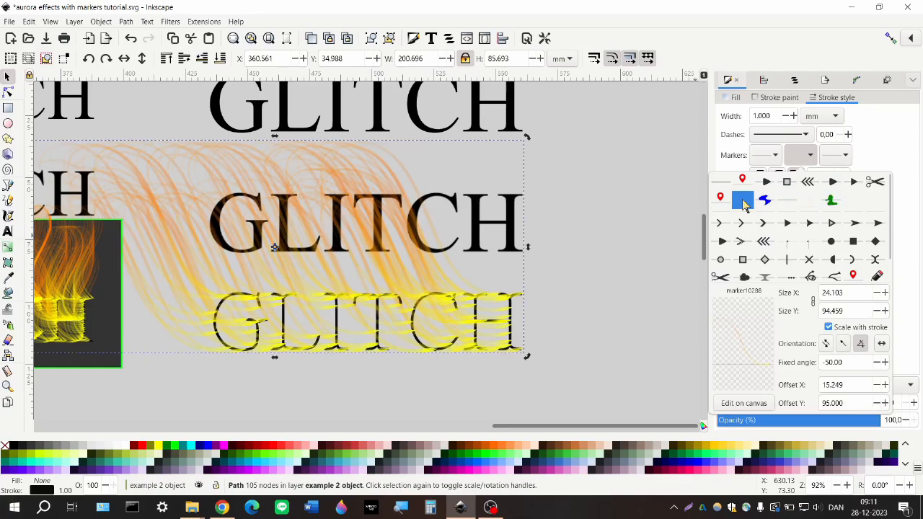
pyautogui.click(561, 317)
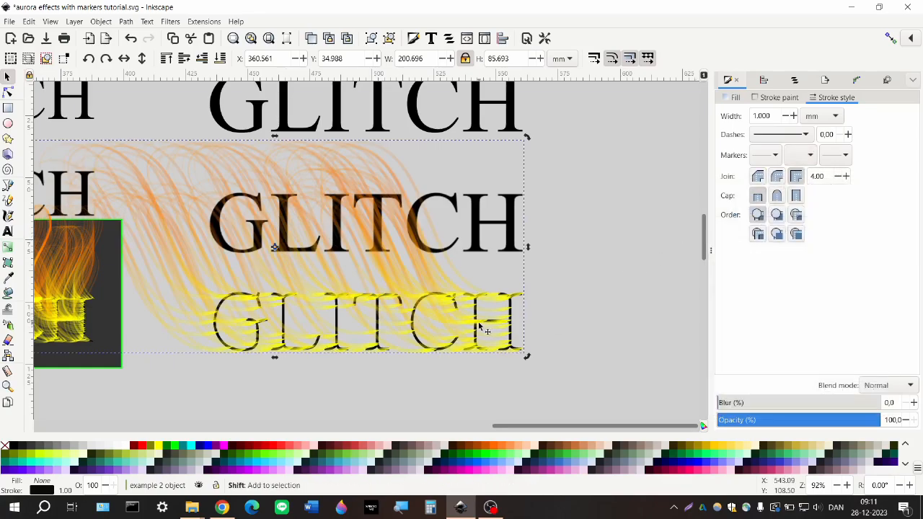
# Step: Move the traced GLITCH path with its flame markers about 50 mm down, clear of the bitmap copy
pyautogui.hscroll(-1, 479, 323)
pyautogui.scroll(-1, 479, 323)
pyautogui.scroll(-1, 481, 326)
pyautogui.hscroll(1, 447, 321)
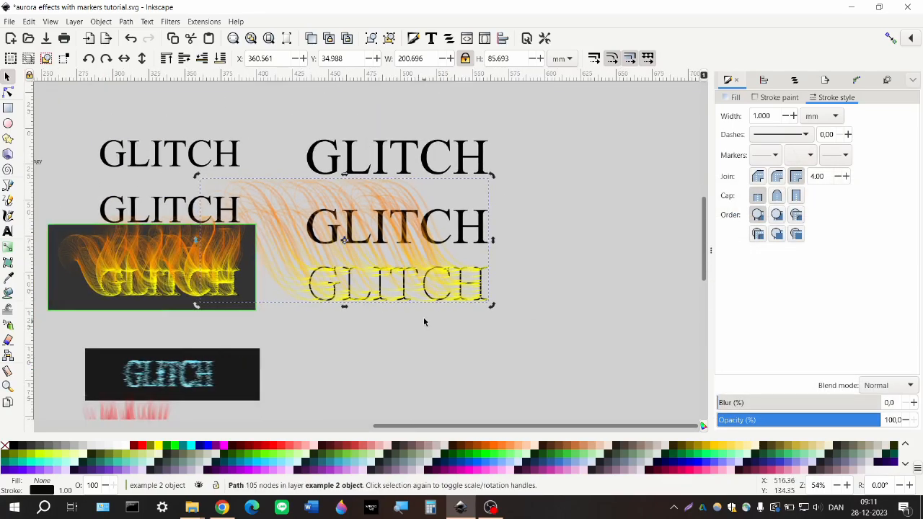
pyautogui.moveTo(435, 306); pyautogui.dragTo(432, 378)
pyautogui.scroll(-1, 445, 309)
pyautogui.scroll(3, 445, 308)
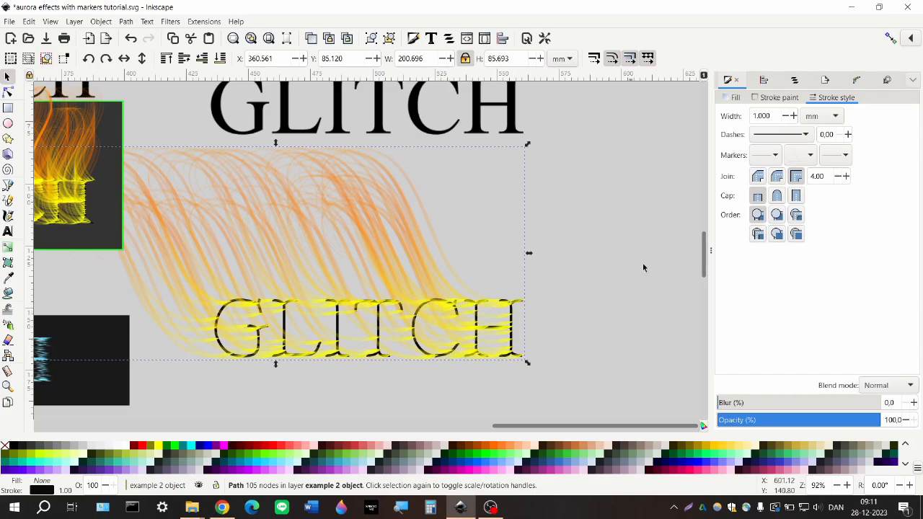
# Step: Set the stroke width of the flaming GLITCH path to 0.5 mm
pyautogui.doubleClick(769, 116)
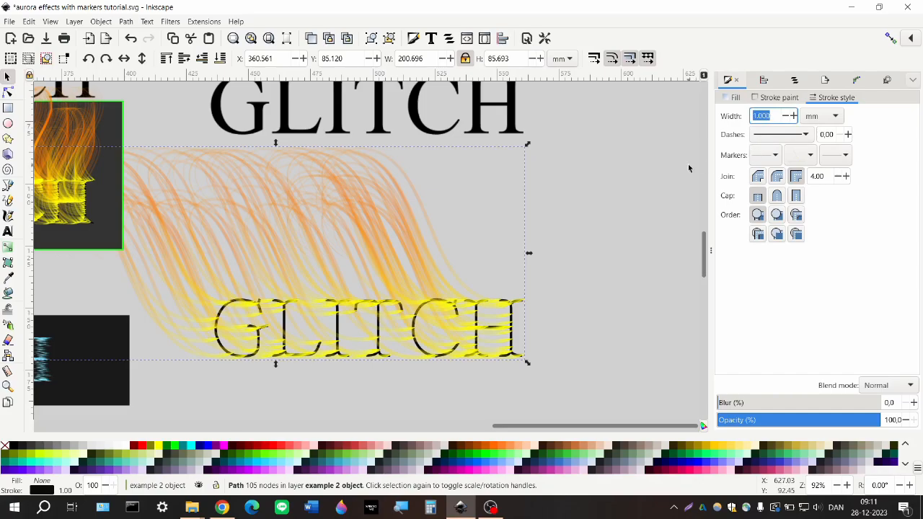
pyautogui.write('0.5')
pyautogui.press('Return')
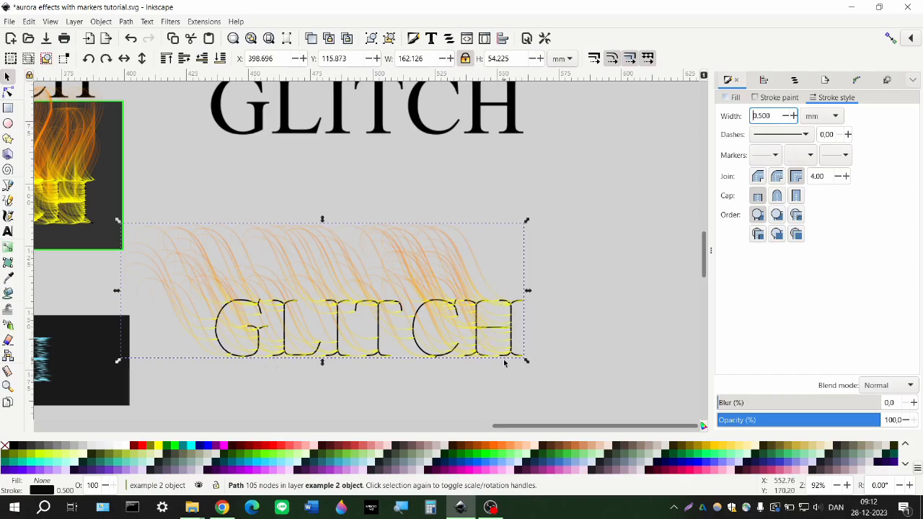
# Step: Try the flame mid marker at a Size X of 20, and undo the resize
pyautogui.click(802, 154)
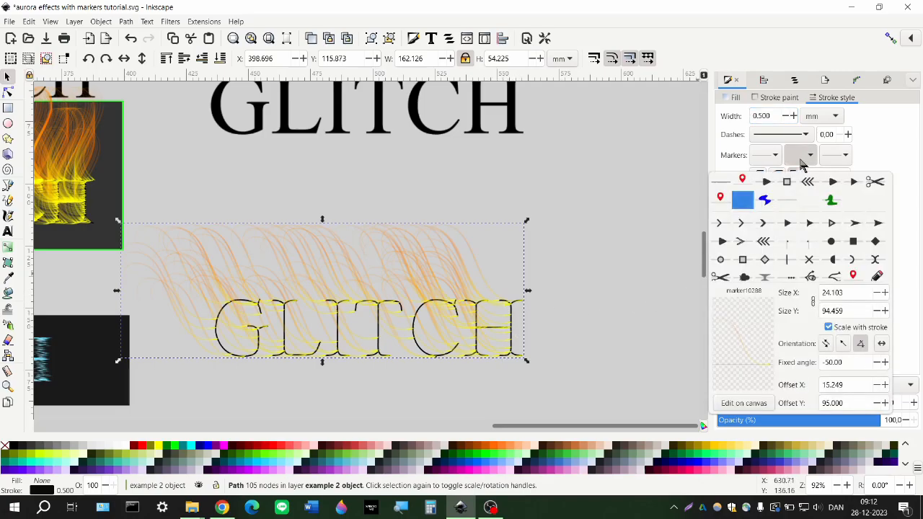
pyautogui.doubleClick(839, 294)
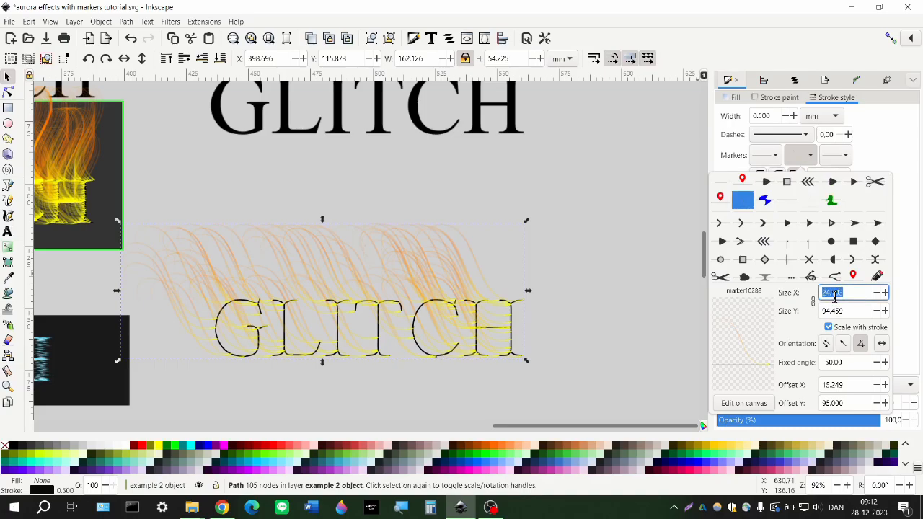
pyautogui.write('20')
pyautogui.press('Return')
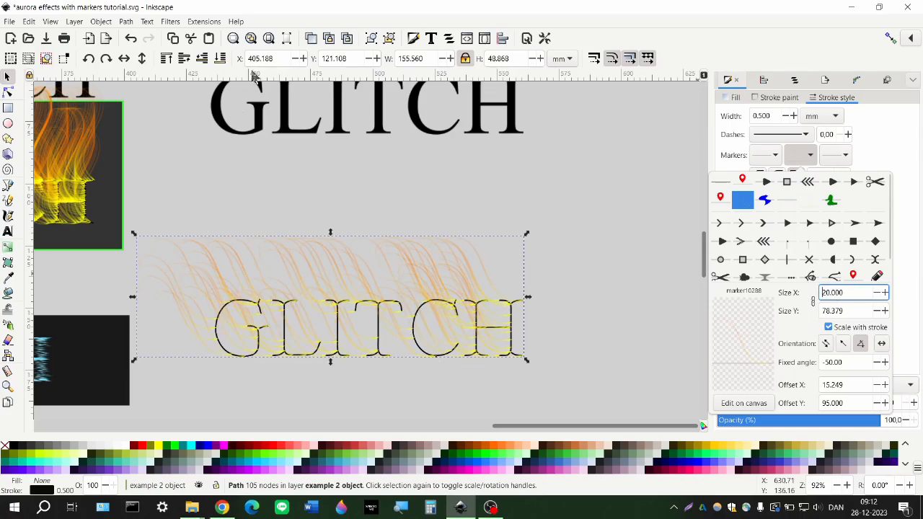
pyautogui.click(130, 39)
pyautogui.click(298, 202)
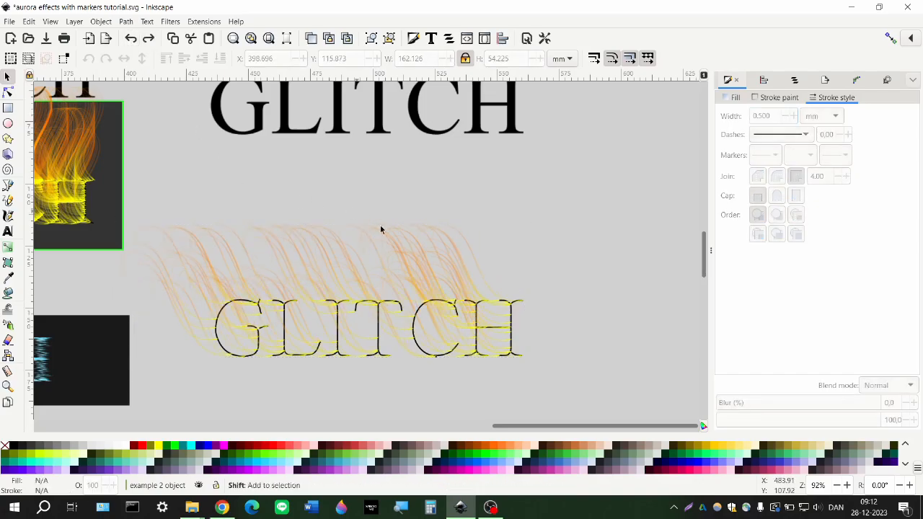
# Step: Select all nodes of the flaming GLITCH path and insert new nodes into its segments twice
pyautogui.hscroll(-1, 380, 245)
pyautogui.click(382, 306)
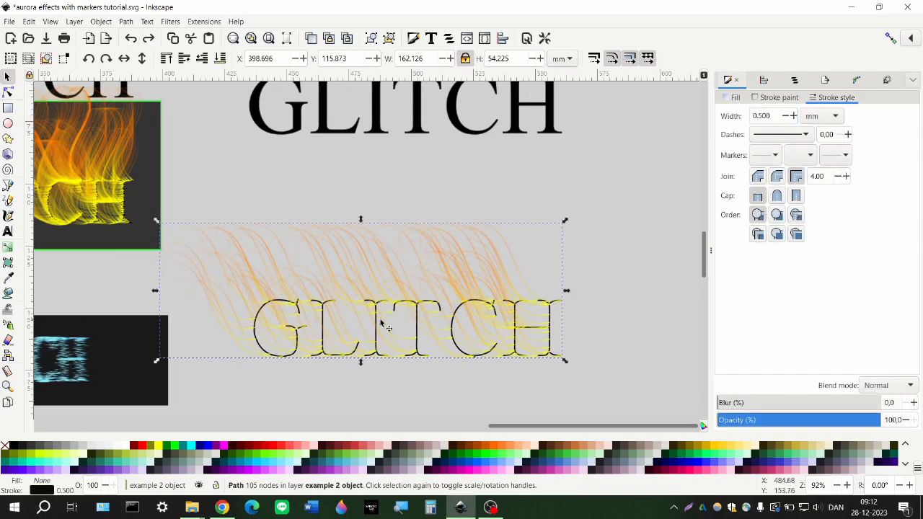
pyautogui.scroll(3, 423, 325)
pyautogui.hscroll(-1, 420, 285)
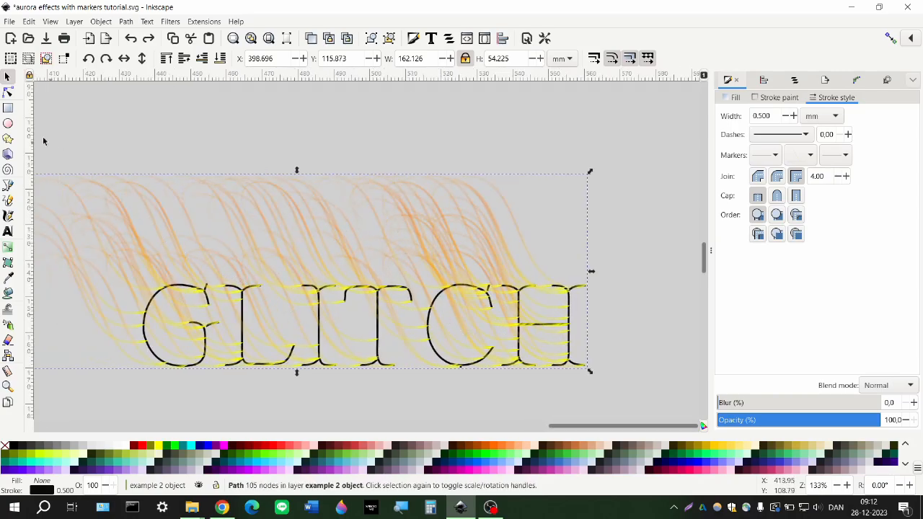
pyautogui.click(8, 93)
pyautogui.moveTo(108, 240); pyautogui.dragTo(615, 417)
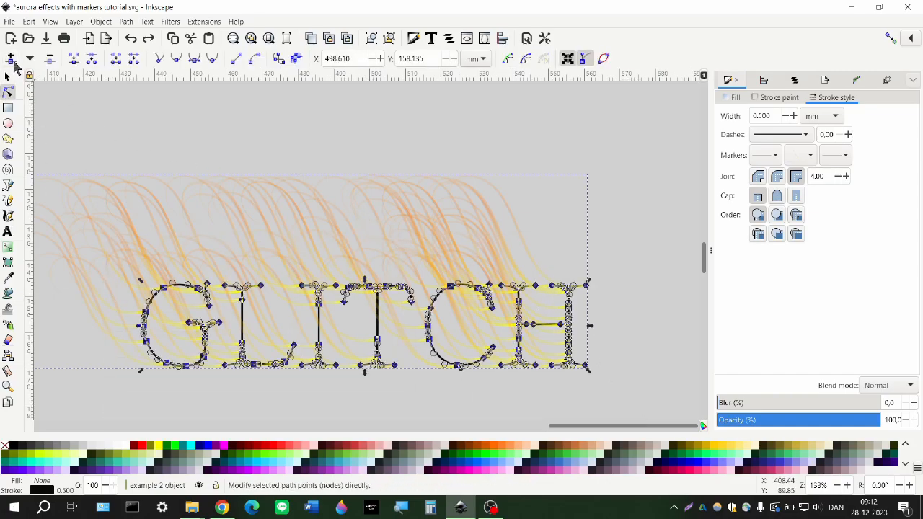
pyautogui.click(13, 63)
pyautogui.click(13, 63)
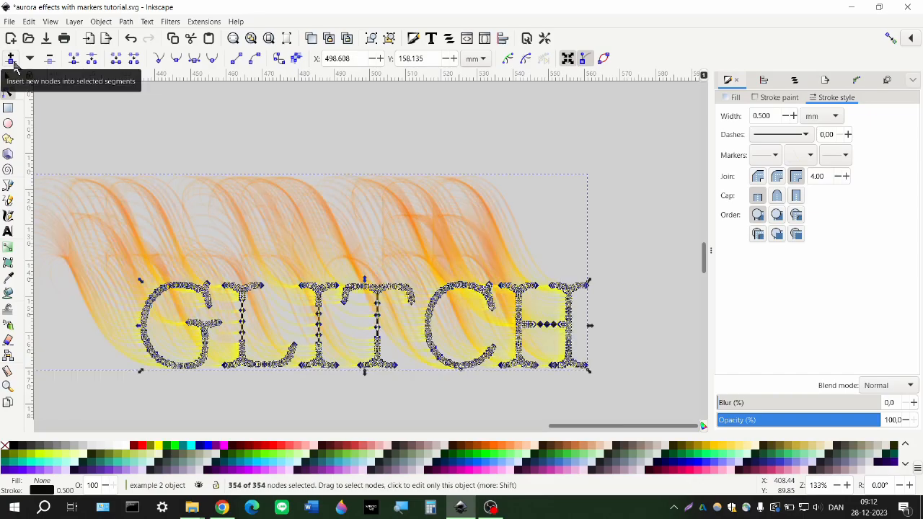
pyautogui.click(230, 174)
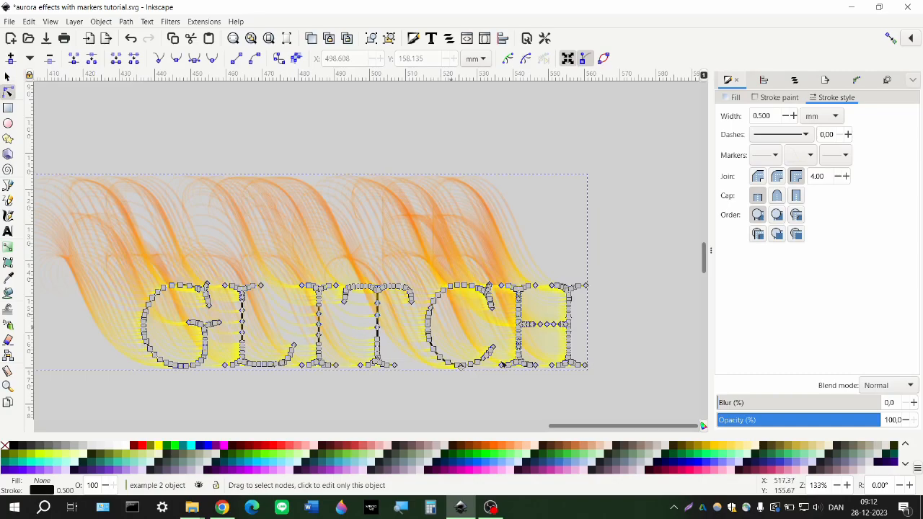
# Step: Examine the node spacing along the crossbar of the H and the neighbouring C up close
pyautogui.click(541, 324)
pyautogui.scroll(4, 540, 324)
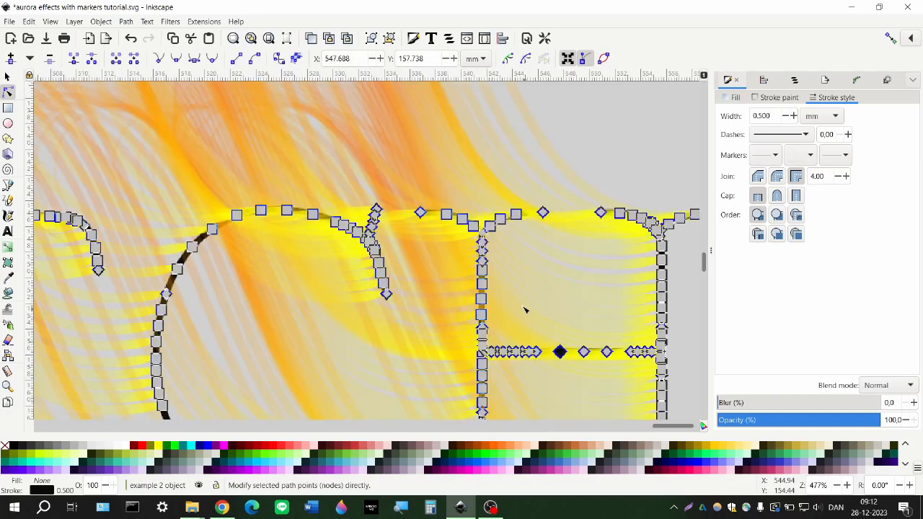
pyautogui.scroll(-3, 464, 270)
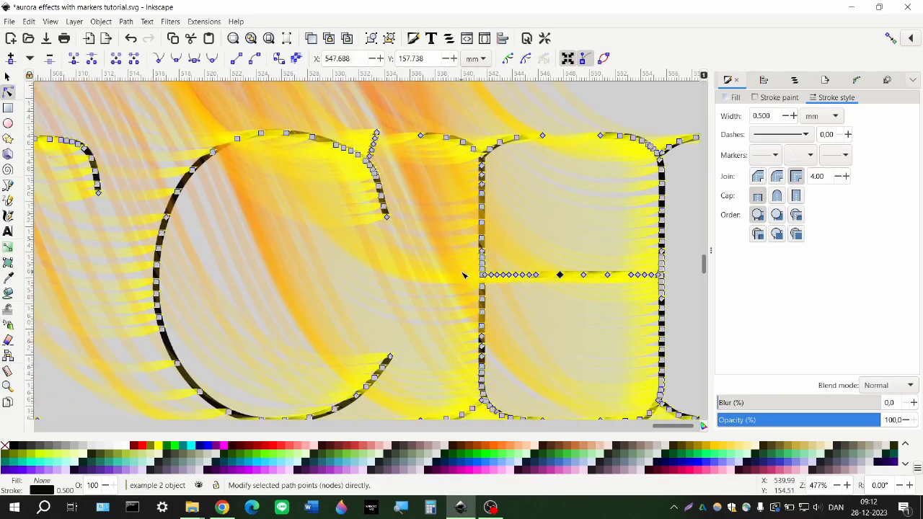
# Step: Select the sparsely spaced nodes on the C's curve, the T, I and L stems and the G's curve, and insert new nodes twice
pyautogui.scroll(2, 508, 256)
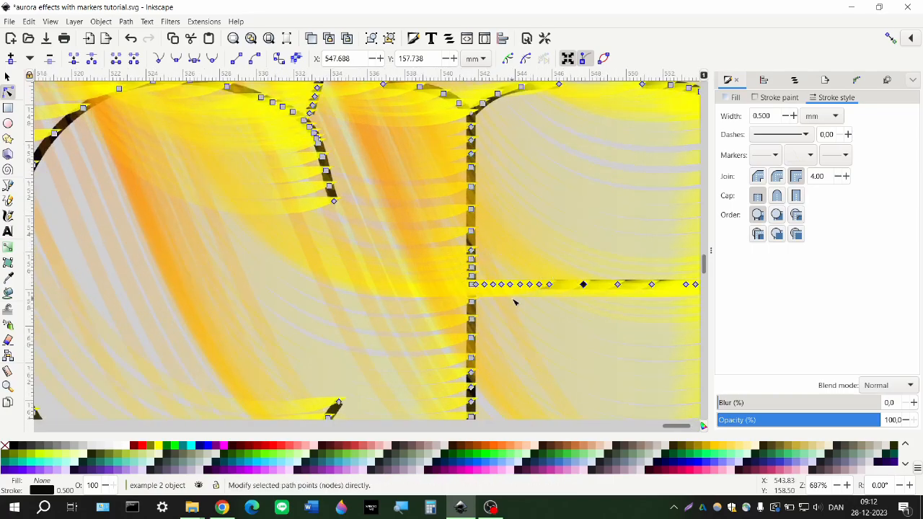
pyautogui.scroll(-5, 515, 303)
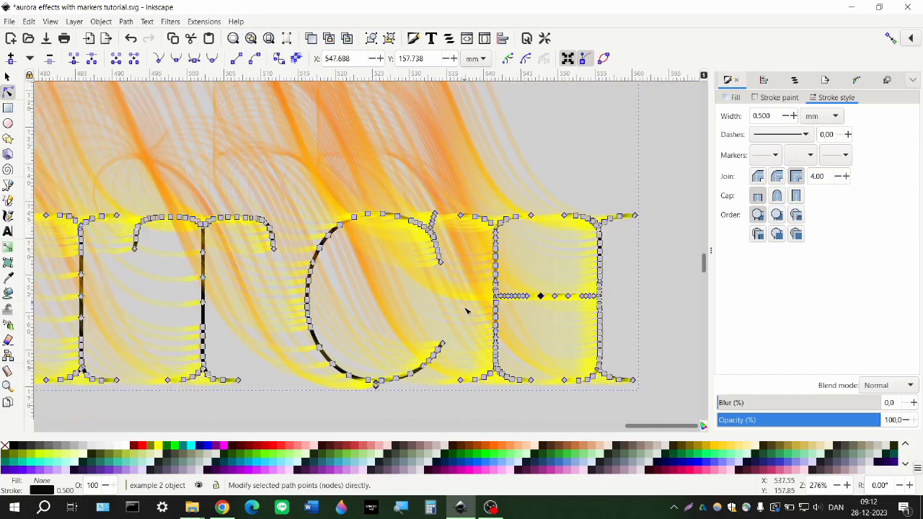
pyautogui.scroll(6, 324, 383)
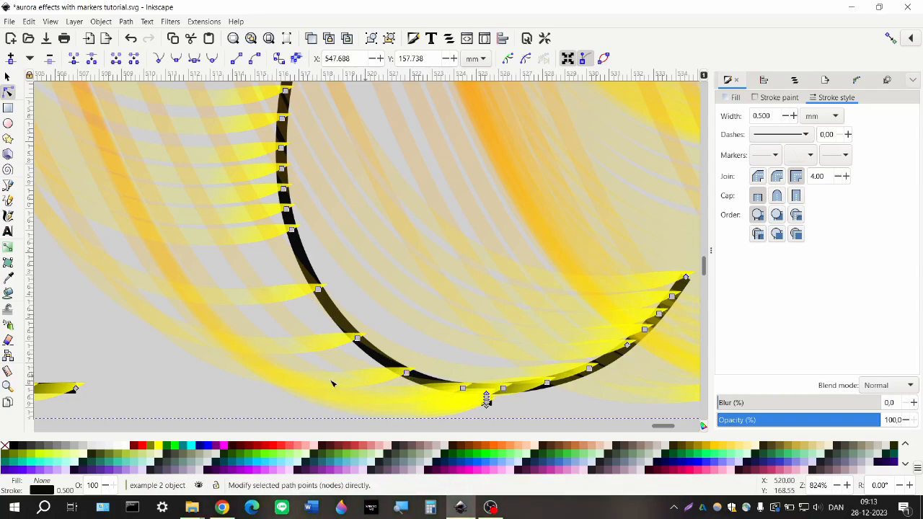
pyautogui.scroll(-4, 319, 382)
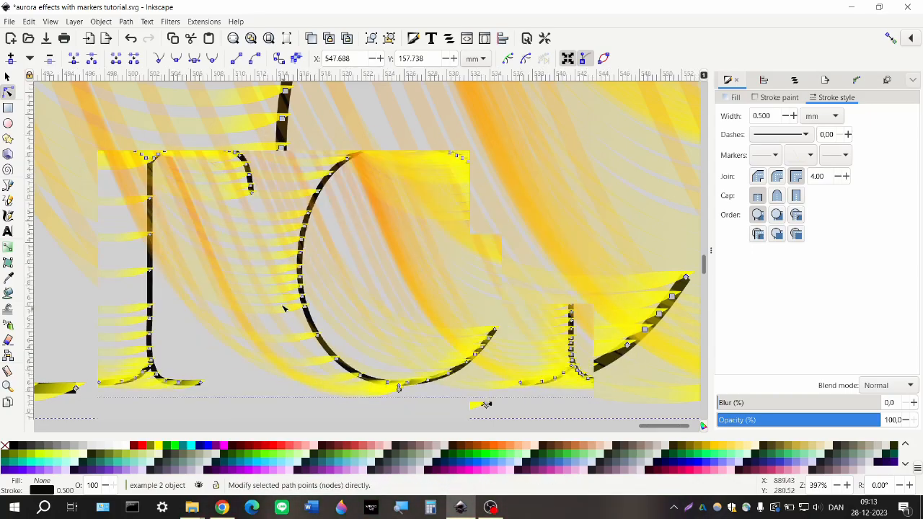
pyautogui.moveTo(281, 298); pyautogui.dragTo(395, 406)
pyautogui.moveTo(112, 177); pyautogui.dragTo(208, 324)
pyautogui.hscroll(-6, 226, 270)
pyautogui.moveTo(171, 171); pyautogui.dragTo(296, 323)
pyautogui.hscroll(-5, 184, 292)
pyautogui.hscroll(-2, 184, 292)
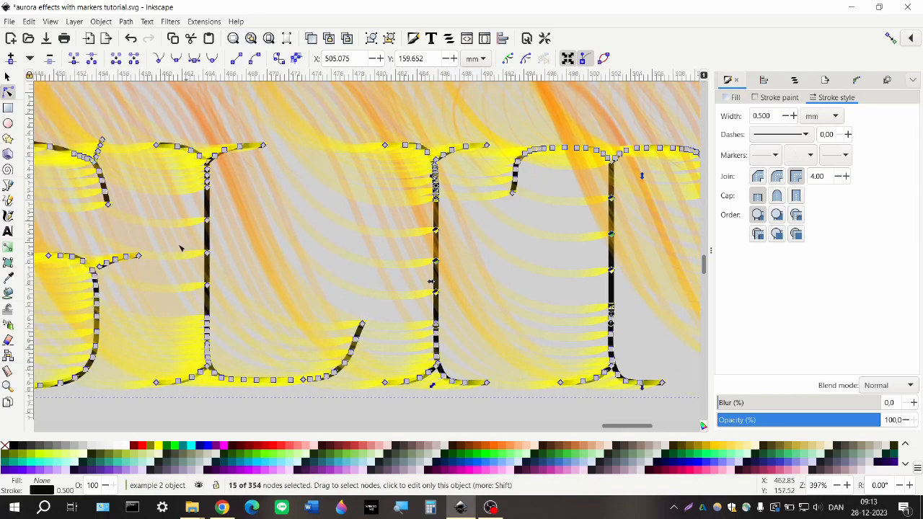
pyautogui.moveTo(157, 181); pyautogui.dragTo(240, 330)
pyautogui.hscroll(-4, 193, 312)
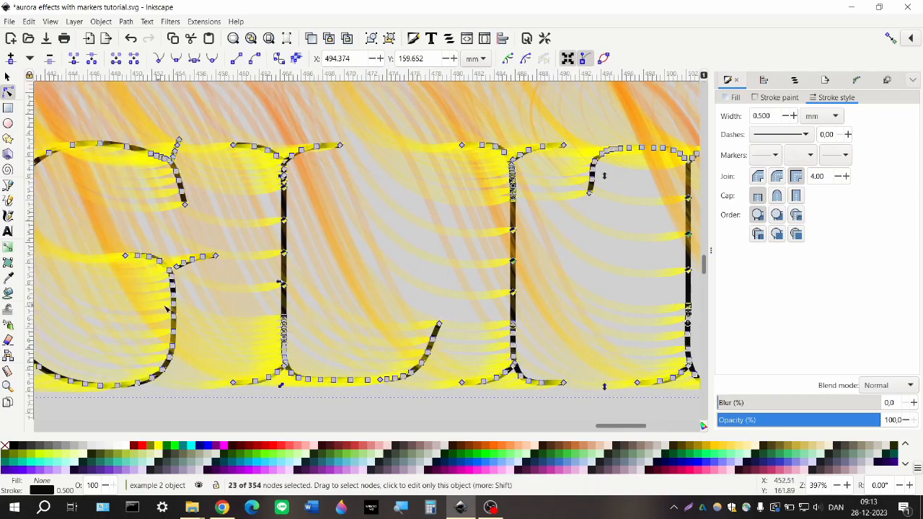
pyautogui.moveTo(65, 323); pyautogui.dragTo(187, 411)
pyautogui.moveTo(78, 138); pyautogui.dragTo(184, 241)
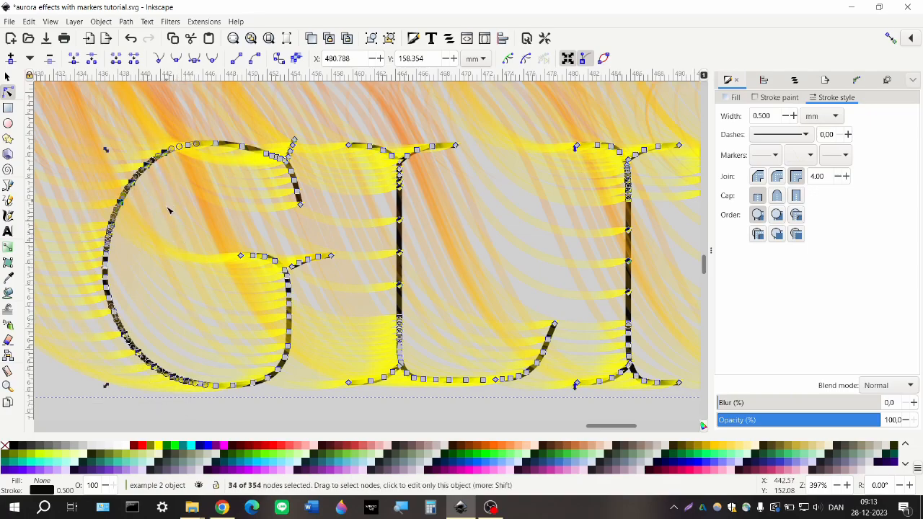
pyautogui.scroll(-1, 169, 210)
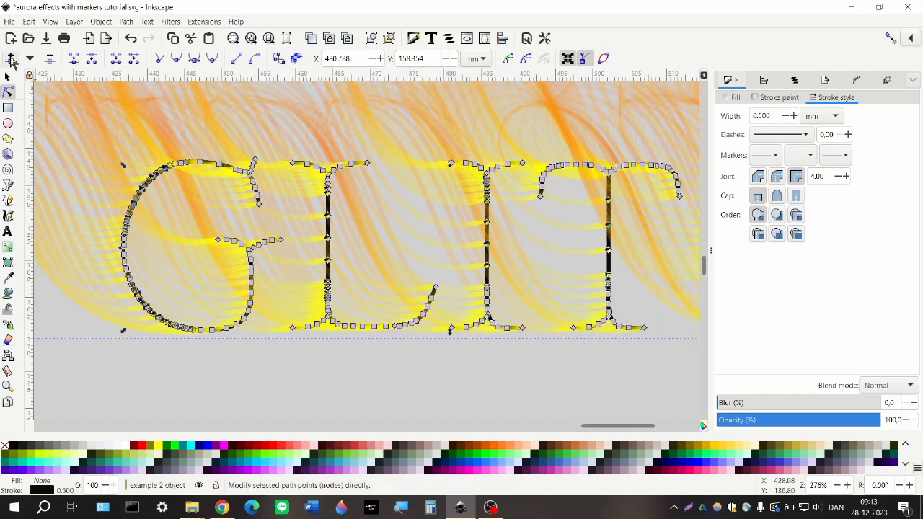
pyautogui.click(11, 59)
pyautogui.click(11, 60)
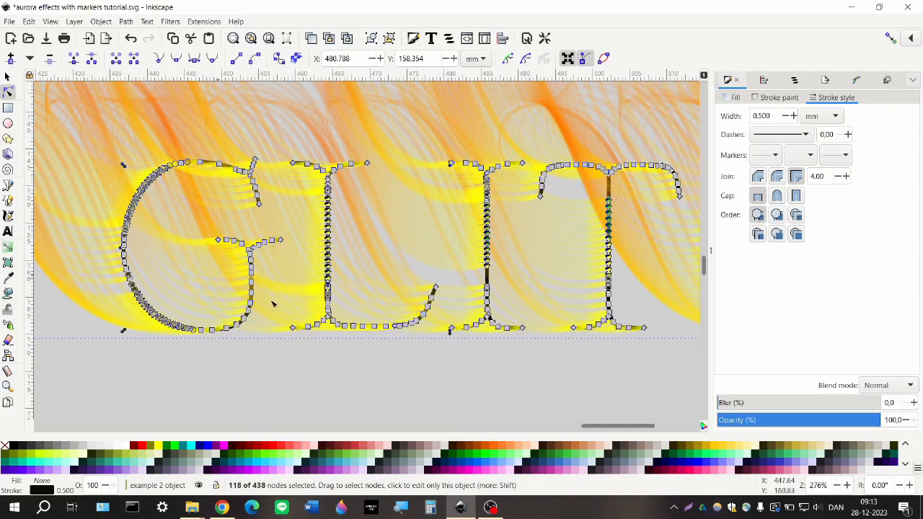
# Step: Fill the remaining gap in the lower stem of the I by selecting its bordering nodes and inserting new nodes
pyautogui.hscroll(4, 351, 289)
pyautogui.scroll(1, 388, 282)
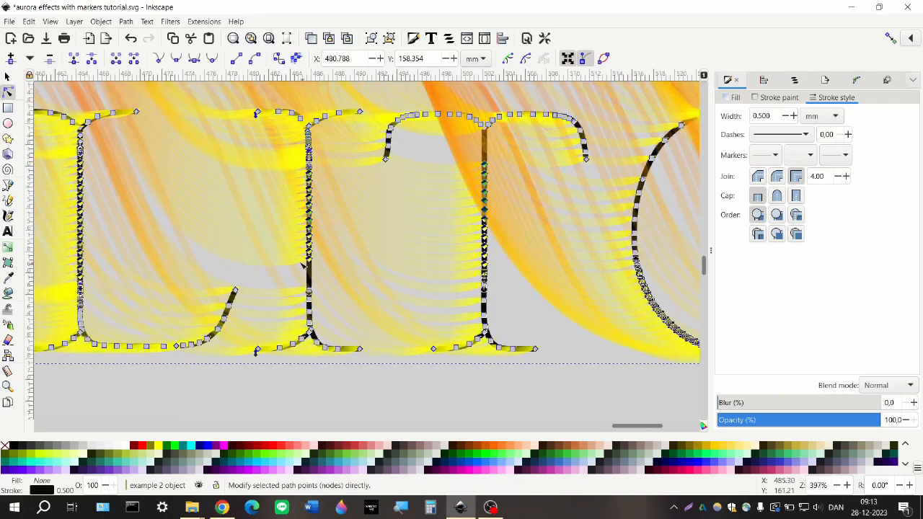
pyautogui.moveTo(311, 283); pyautogui.dragTo(326, 299)
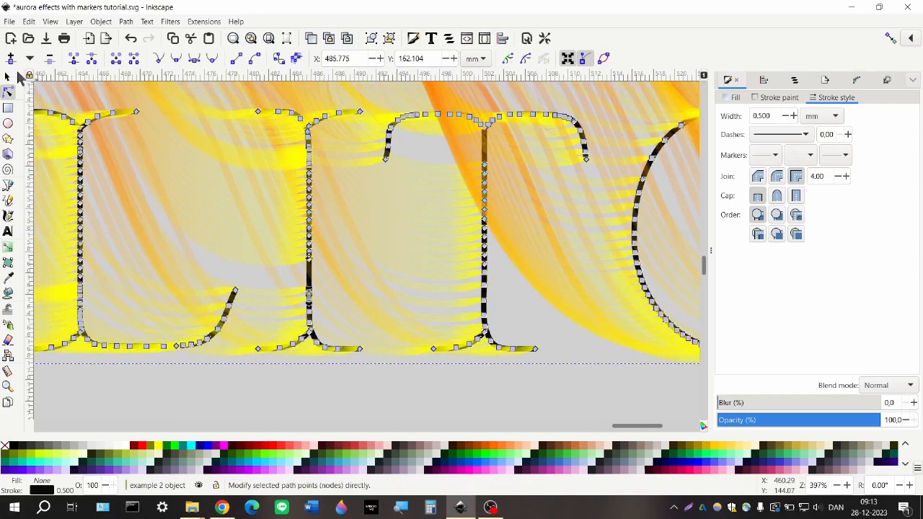
pyautogui.click(11, 61)
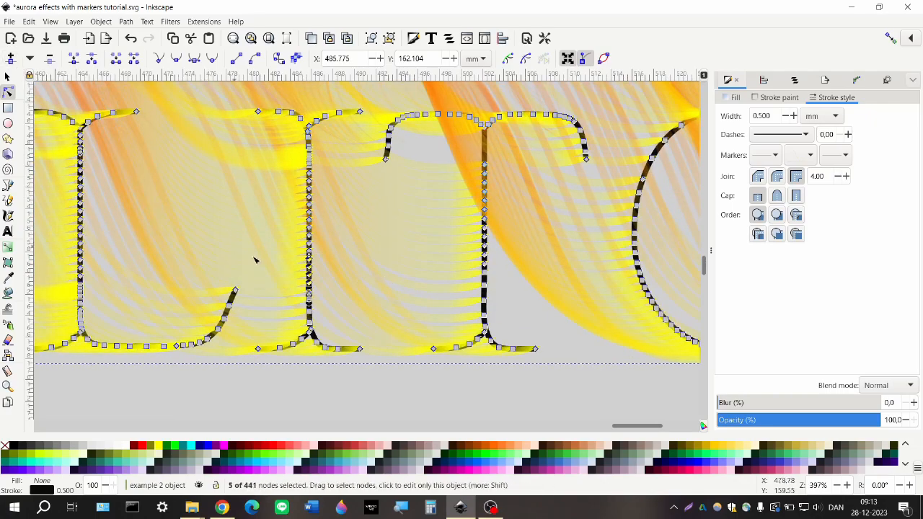
# Step: Select the nodes at the upper part of the T's stem and insert new nodes between them
pyautogui.scroll(-1, 285, 339)
pyautogui.hscroll(6, 339, 331)
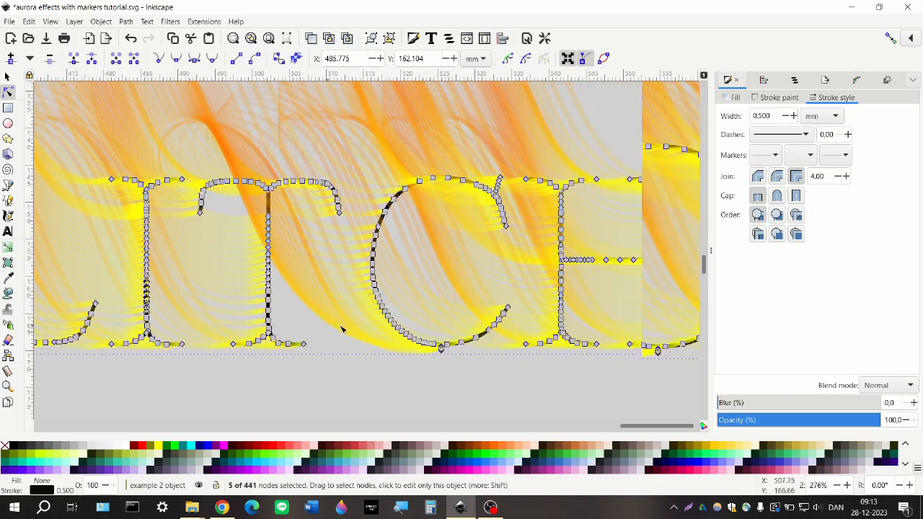
pyautogui.hscroll(2, 339, 330)
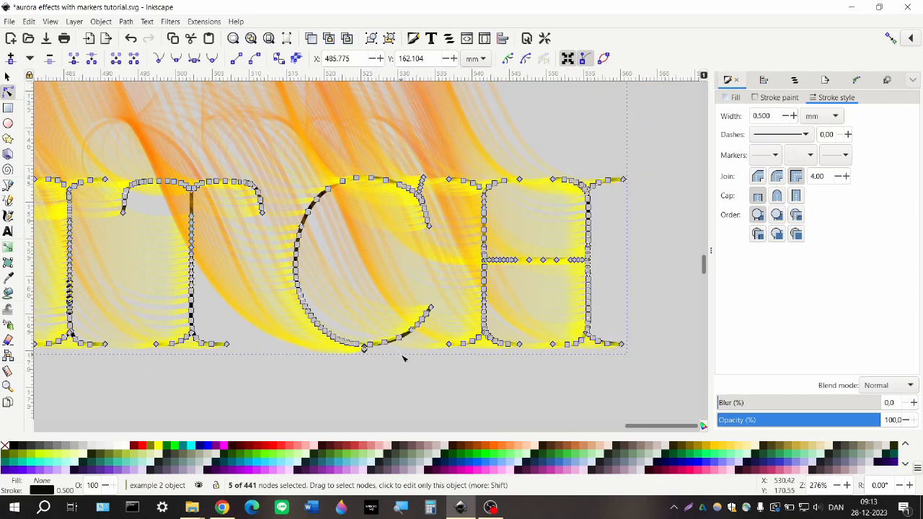
pyautogui.hscroll(-8, 402, 357)
pyautogui.scroll(2, 395, 173)
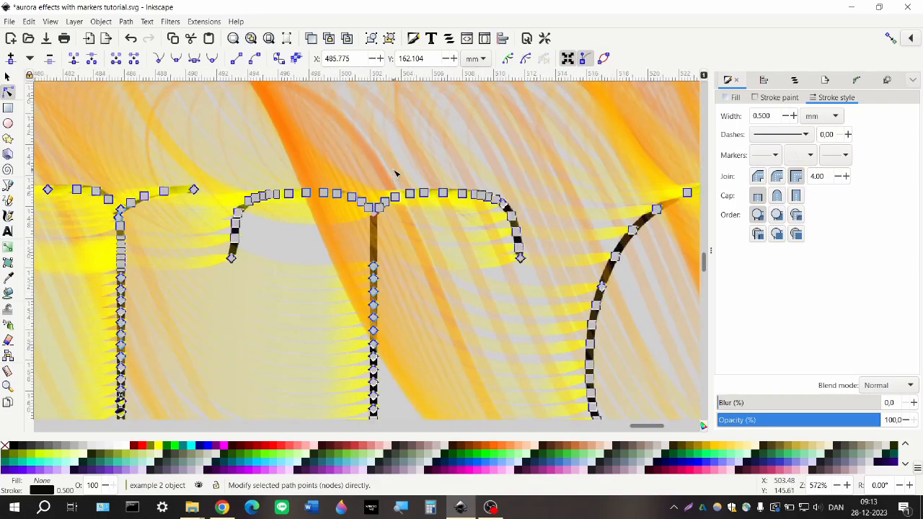
pyautogui.moveTo(348, 212); pyautogui.dragTo(398, 270)
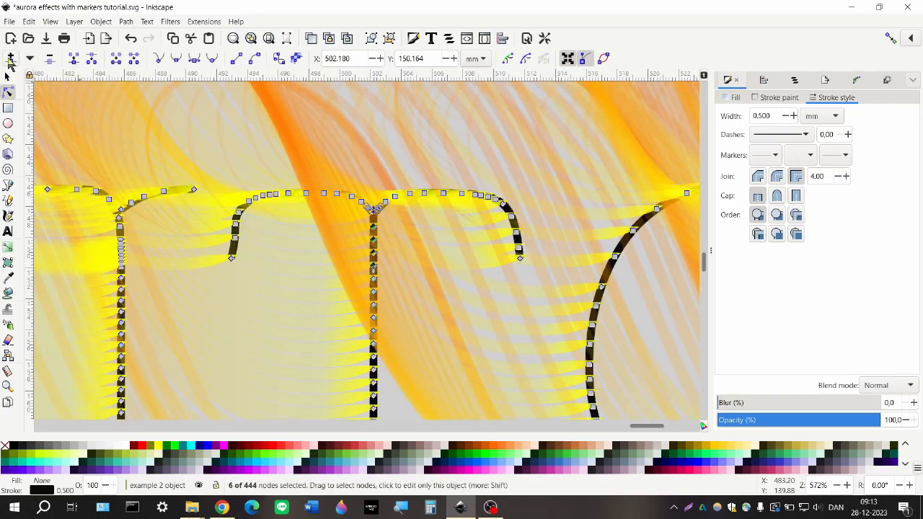
pyautogui.click(10, 59)
pyautogui.scroll(-3, 321, 281)
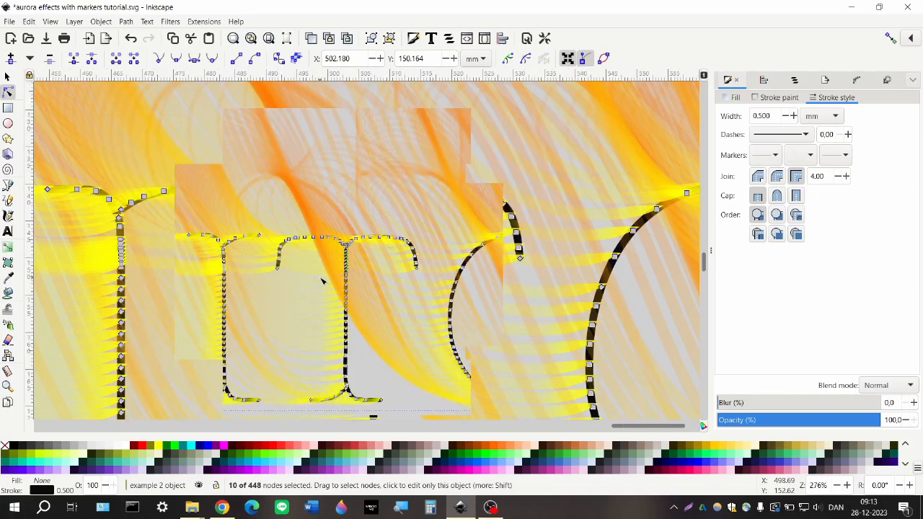
# Step: Set the stroke colour of the whole flaming GLITCH path to yellow (#FFFF00)
pyautogui.scroll(-3, 300, 301)
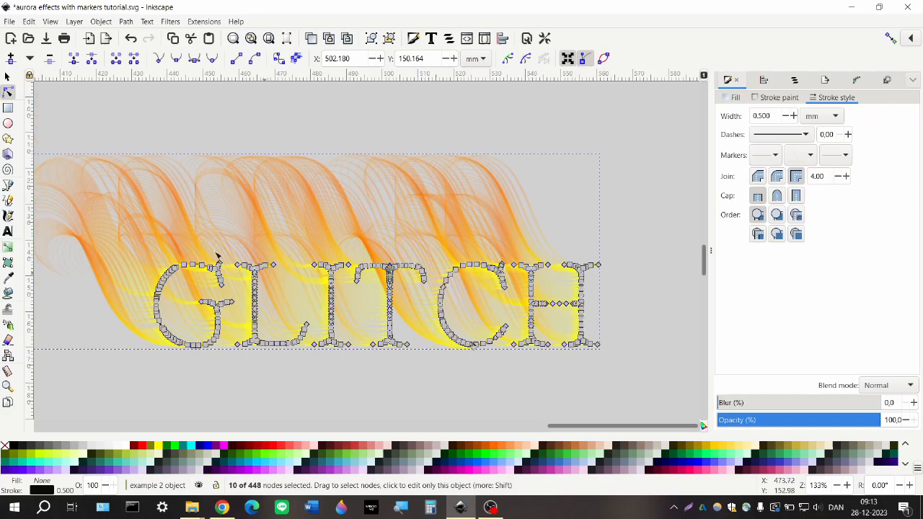
pyautogui.click(8, 78)
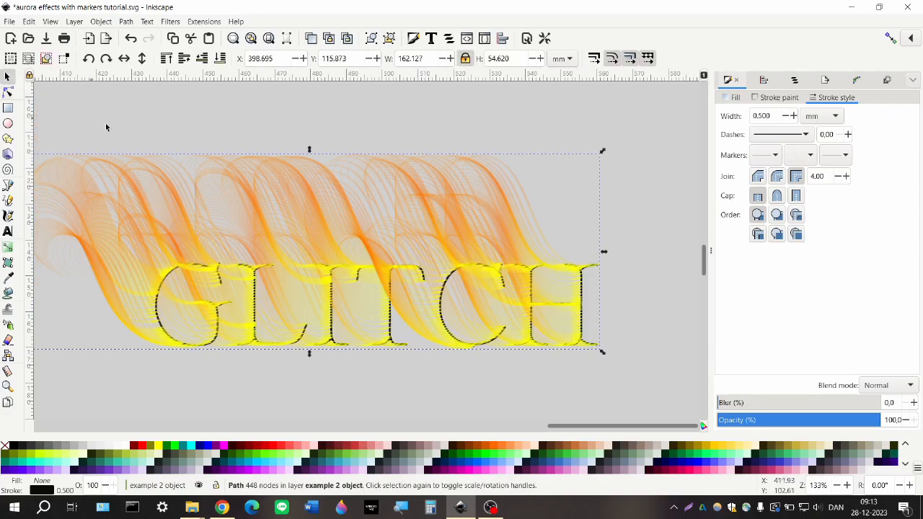
pyautogui.click(156, 300)
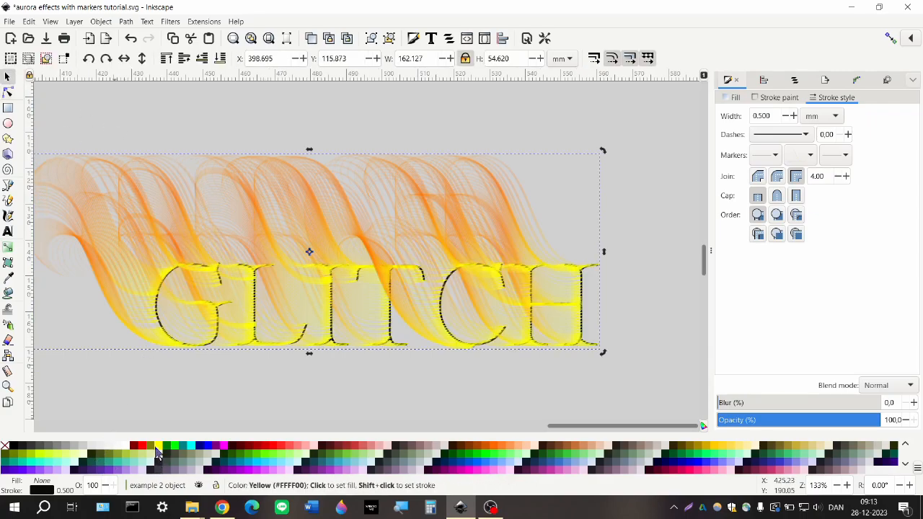
pyautogui.press('shift')
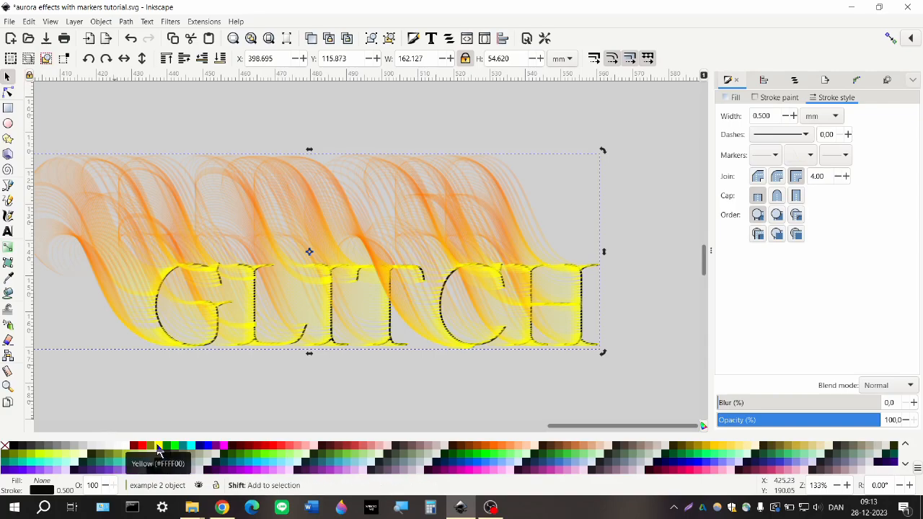
pyautogui.keyDown('shift'); pyautogui.click(157, 447); pyautogui.keyUp('shift')
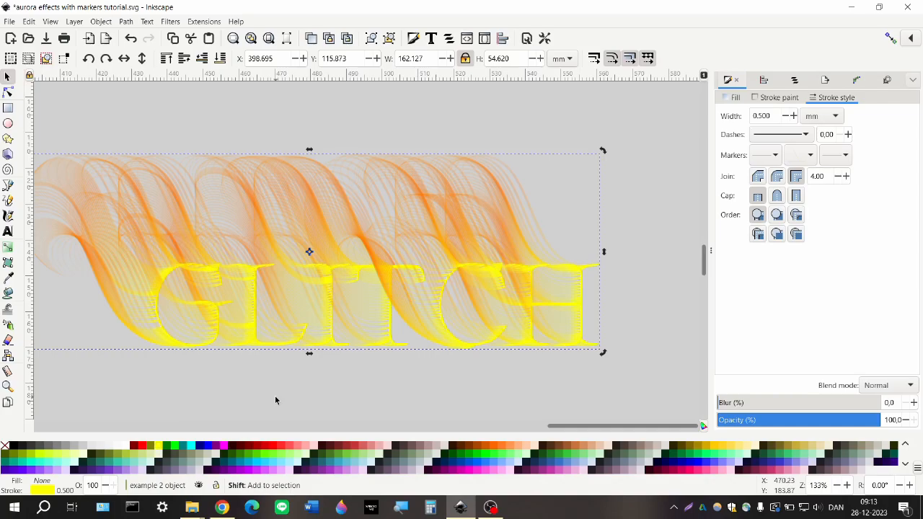
# Step: Move the flaming GLITCH path up slightly and place a duplicate of it directly below
pyautogui.scroll(-2, 312, 388)
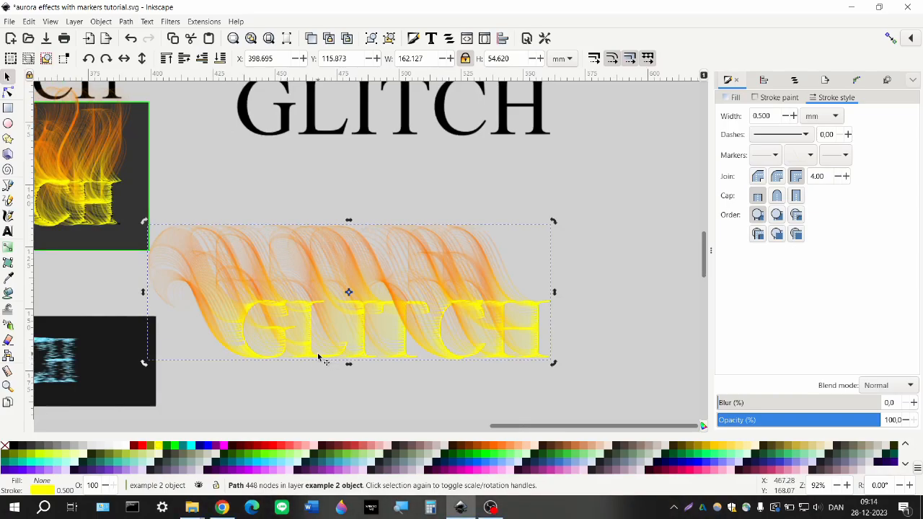
pyautogui.moveTo(323, 350)
pyautogui.mouseDown()
pyautogui.moveTo(340, 301)
pyautogui.moveTo(326, 359)
pyautogui.mouseUp()
pyautogui.scroll(-3, 325, 358)
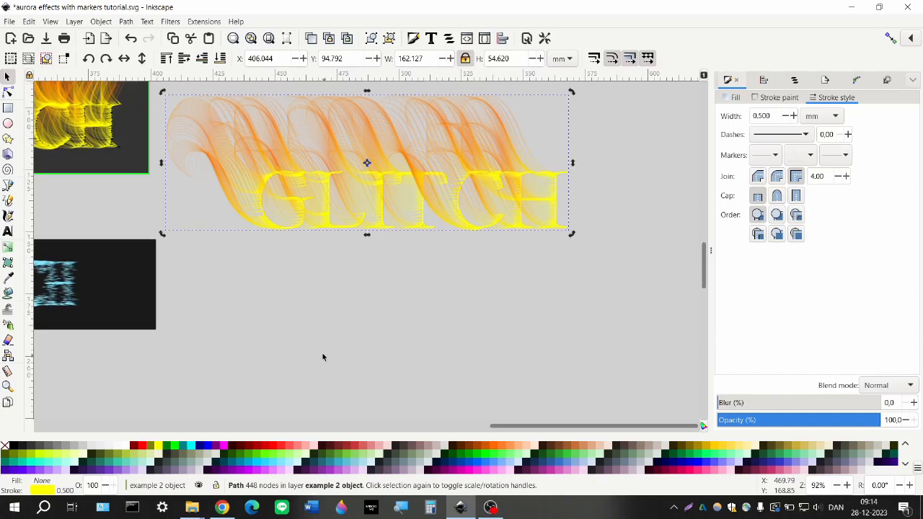
pyautogui.hotkey('ctrl', 'd')
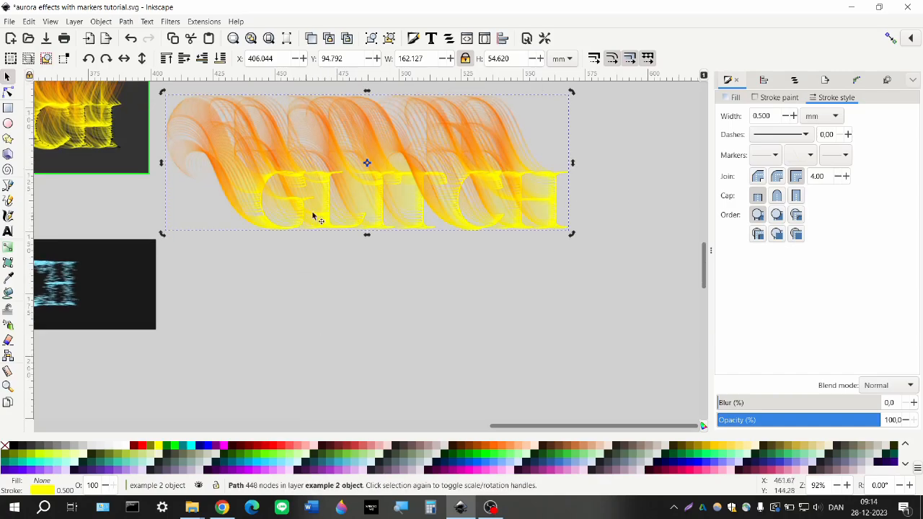
pyautogui.moveTo(321, 211)
pyautogui.mouseDown()
pyautogui.moveTo(313, 385)
pyautogui.moveTo(318, 377)
pyautogui.mouseUp()
pyautogui.scroll(-1, 318, 376)
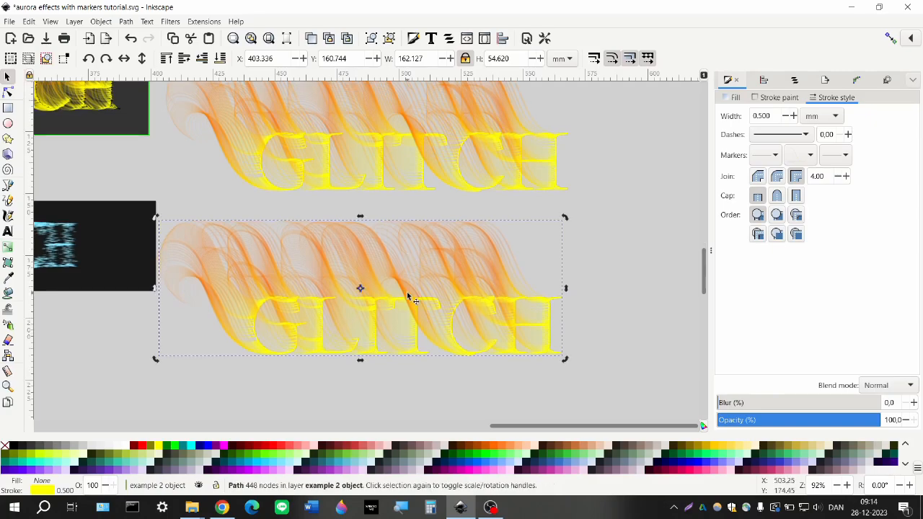
# Step: Remove the flame mid marker from the duplicated GLITCH path, leaving it with no markers
pyautogui.click(801, 155)
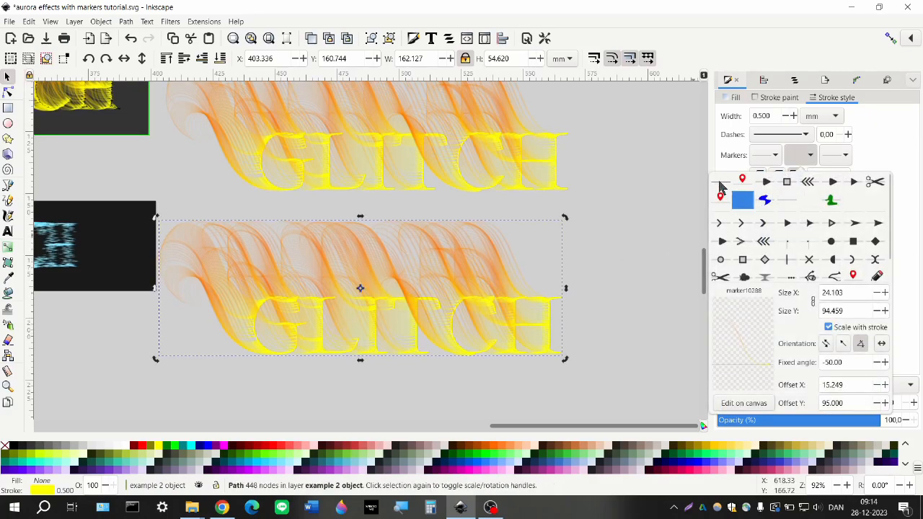
pyautogui.click(719, 186)
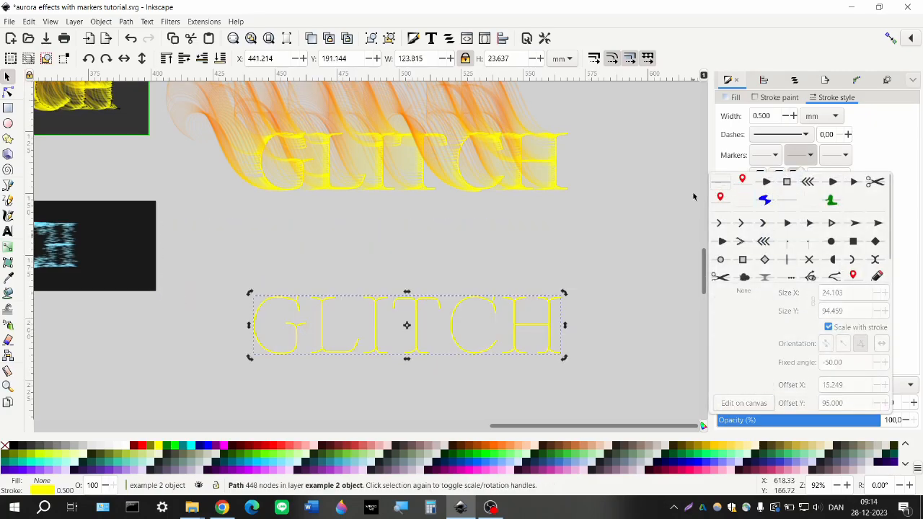
pyautogui.click(393, 269)
# Step: Draw a small horizontal rectangle about 6.5 by 2.1 mm in the empty area above the plain GLITCH copy
pyautogui.keyDown('ctrl'); pyautogui.scroll(3, 287, 241); pyautogui.keyUp('ctrl')
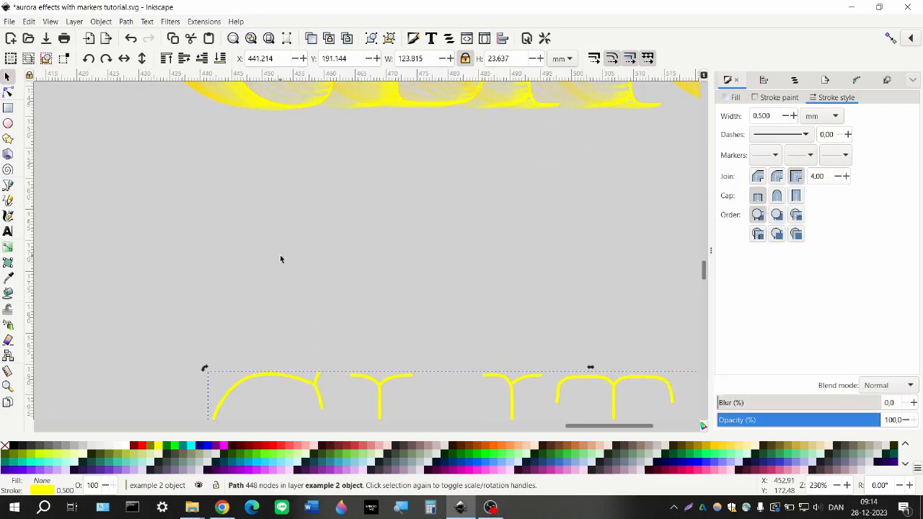
pyautogui.hscroll(-1, 281, 259)
pyautogui.click(8, 109)
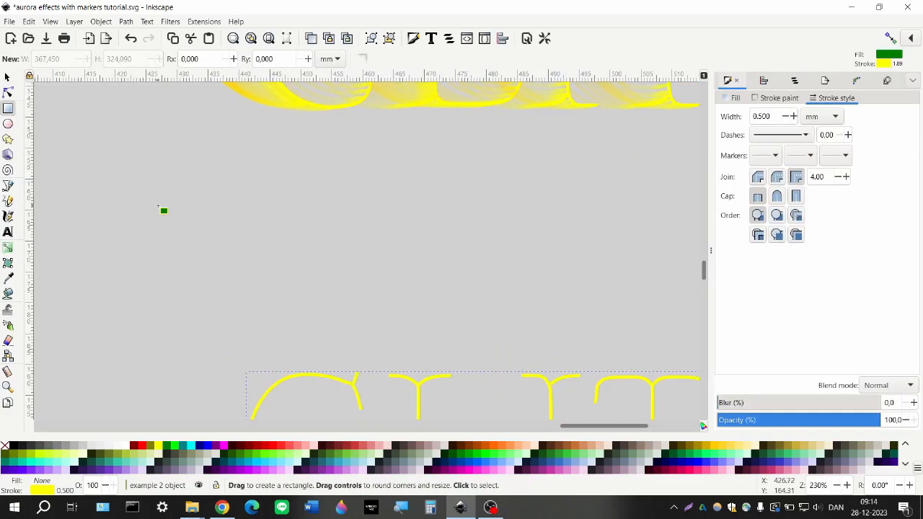
pyautogui.moveTo(159, 207); pyautogui.dragTo(199, 218)
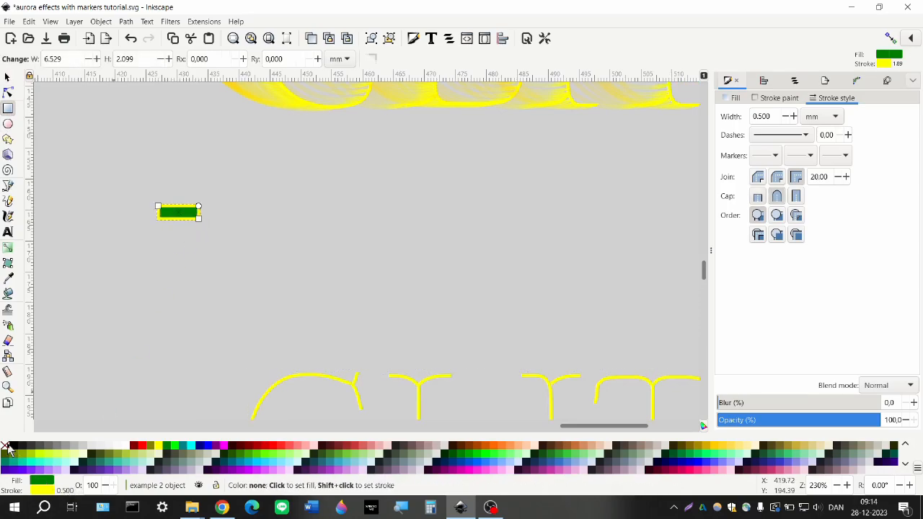
# Step: Remove the small rectangle's stroke and give it a light blue fill (00ccff)
pyautogui.click(6, 447)
pyautogui.keyDown('shift'); pyautogui.click(5, 447); pyautogui.keyUp('shift')
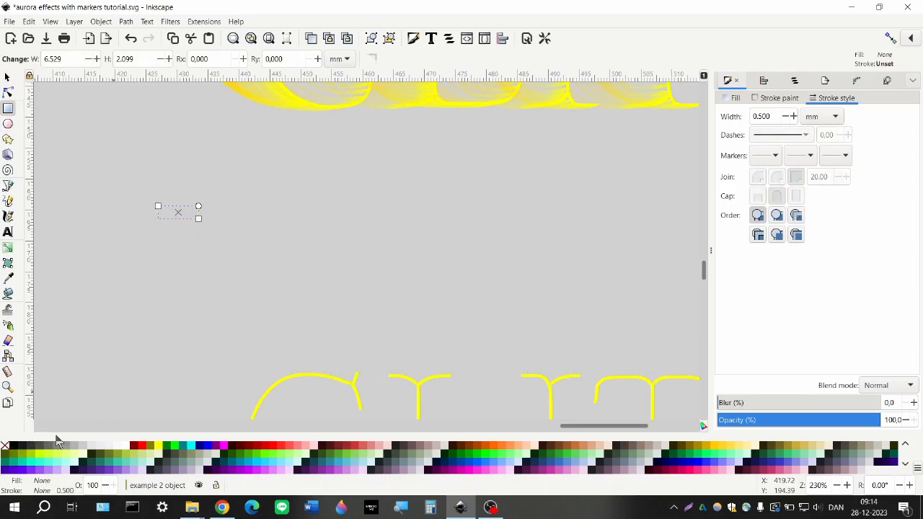
pyautogui.click(254, 470)
pyautogui.click(258, 469)
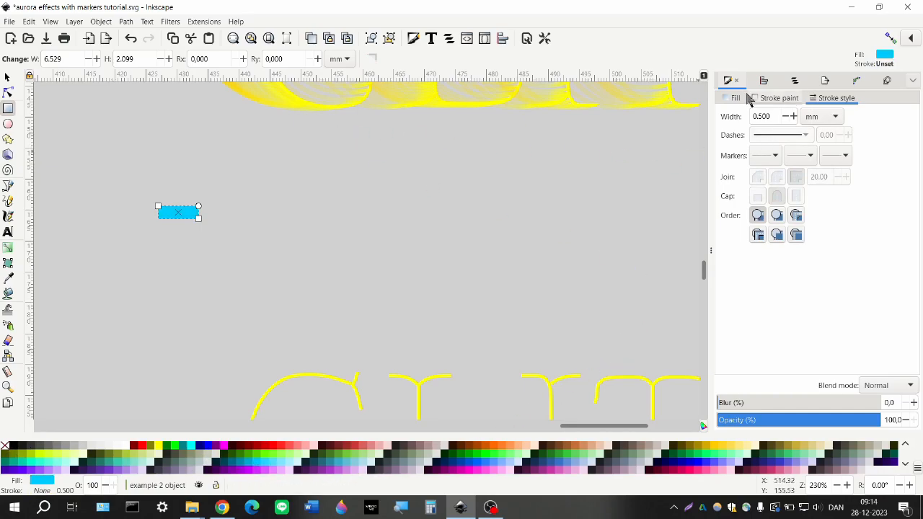
# Step: Fill the small rectangle with a linear blue gradient, lowering the start stop's opacity to 20 and the end stop's to 29
pyautogui.click(749, 99)
pyautogui.click(751, 114)
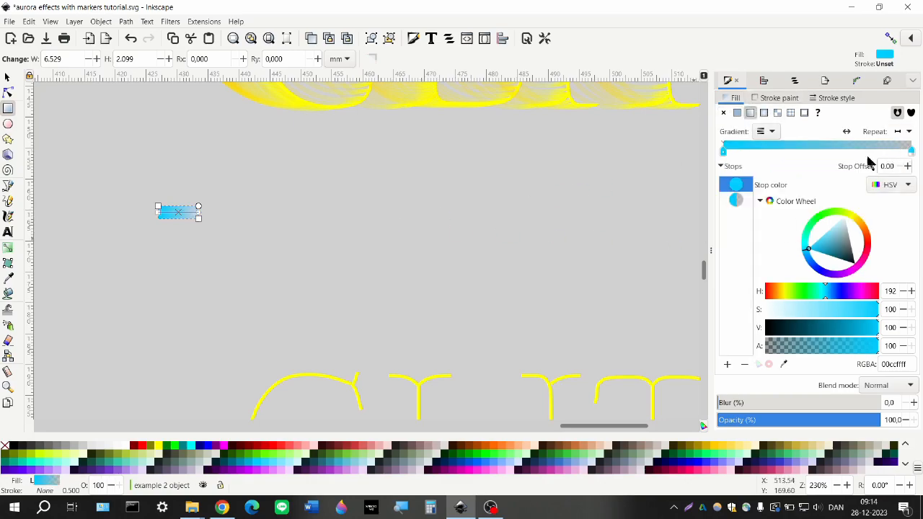
pyautogui.click(737, 201)
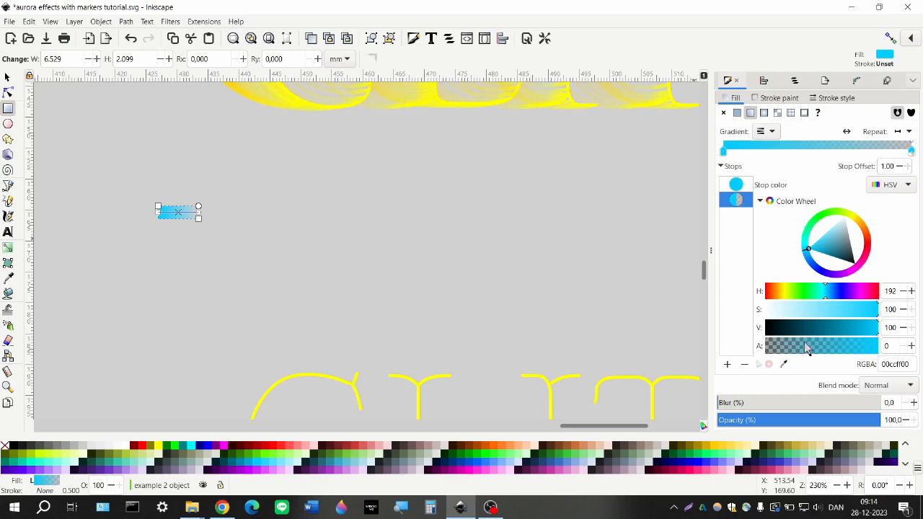
pyautogui.moveTo(812, 351); pyautogui.dragTo(852, 352)
pyautogui.scroll(5, 461, 256)
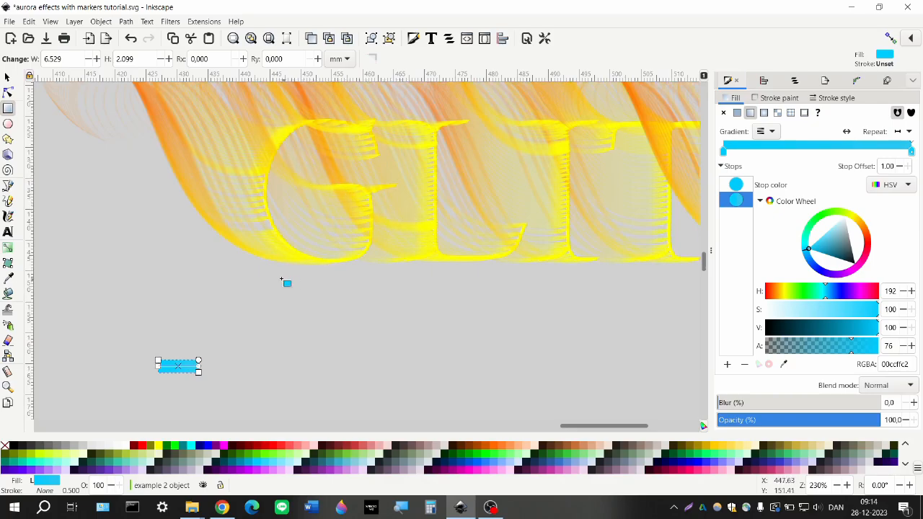
pyautogui.scroll(-4, 280, 283)
pyautogui.scroll(-1, 282, 284)
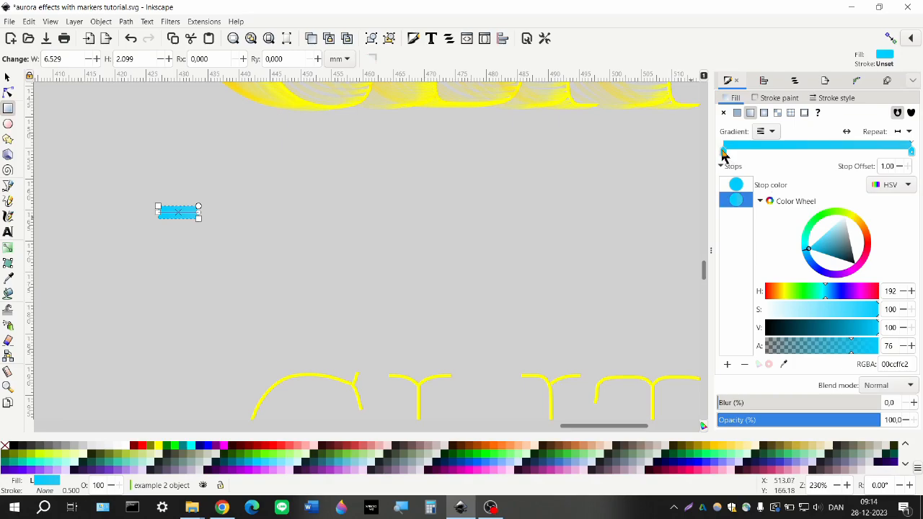
pyautogui.click(723, 150)
pyautogui.moveTo(823, 351); pyautogui.dragTo(799, 352)
pyautogui.click(740, 201)
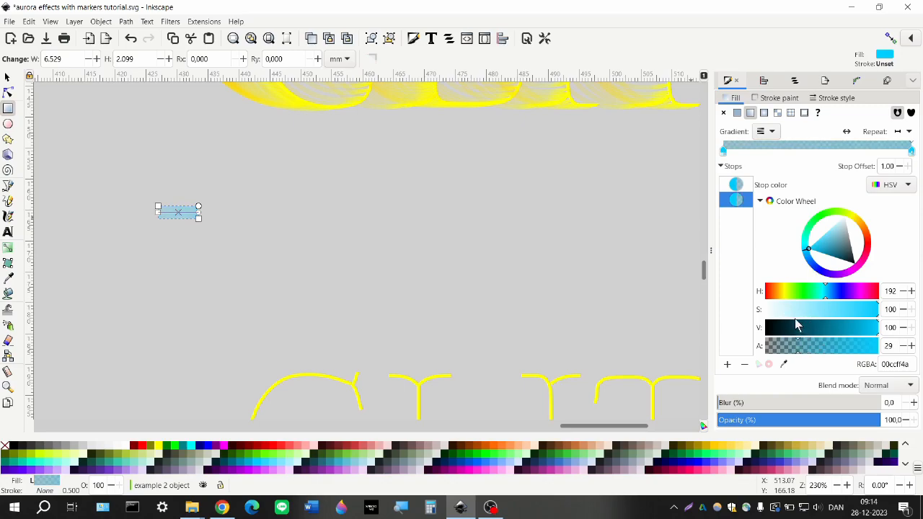
# Step: Set the gradient end stop's saturation to 18 and add a stop at offset 0.92 with saturation 67
pyautogui.click(786, 314)
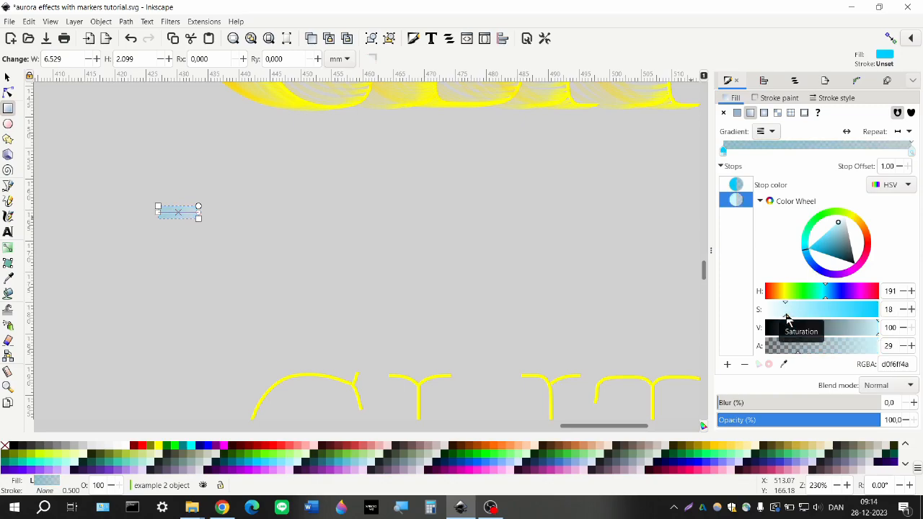
pyautogui.doubleClick(888, 145)
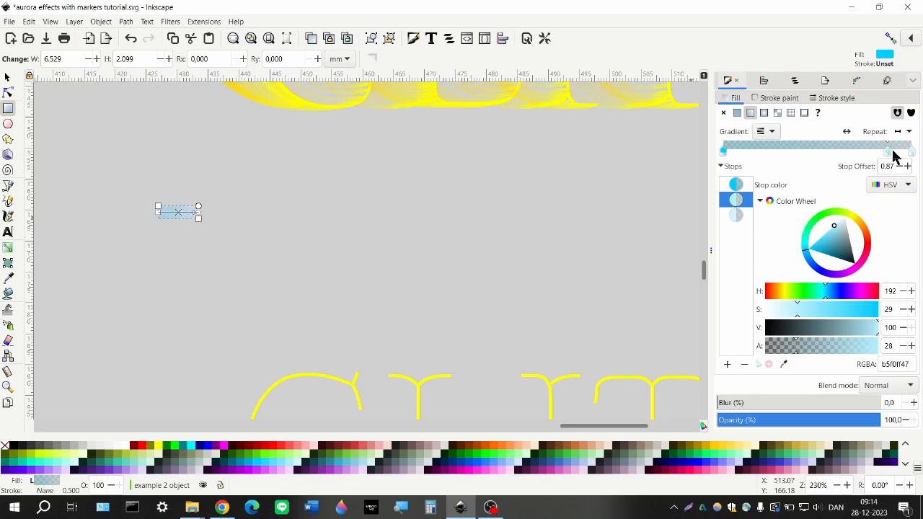
pyautogui.moveTo(893, 155); pyautogui.dragTo(898, 161)
pyautogui.click(844, 315)
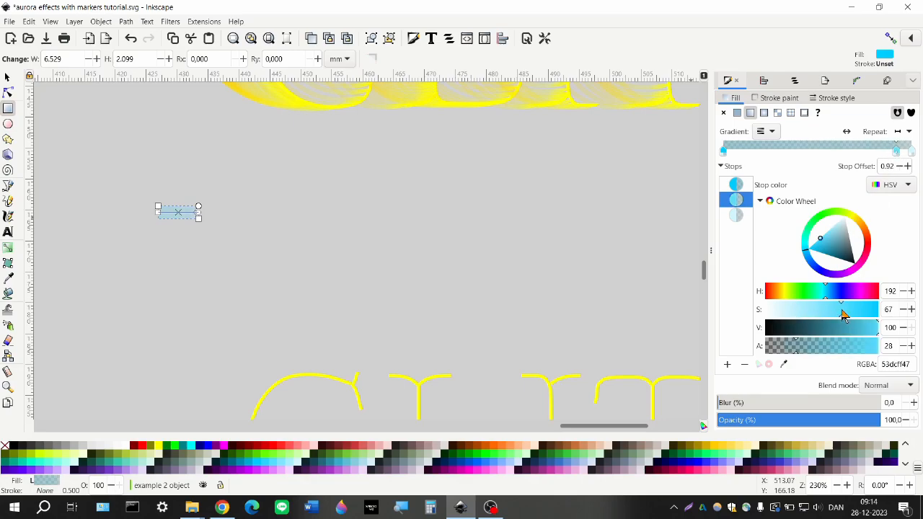
# Step: Add a darker gradient stop at offset 0.35 with value 60, and set the start stop to saturation 70 and opacity 21
pyautogui.doubleClick(791, 149)
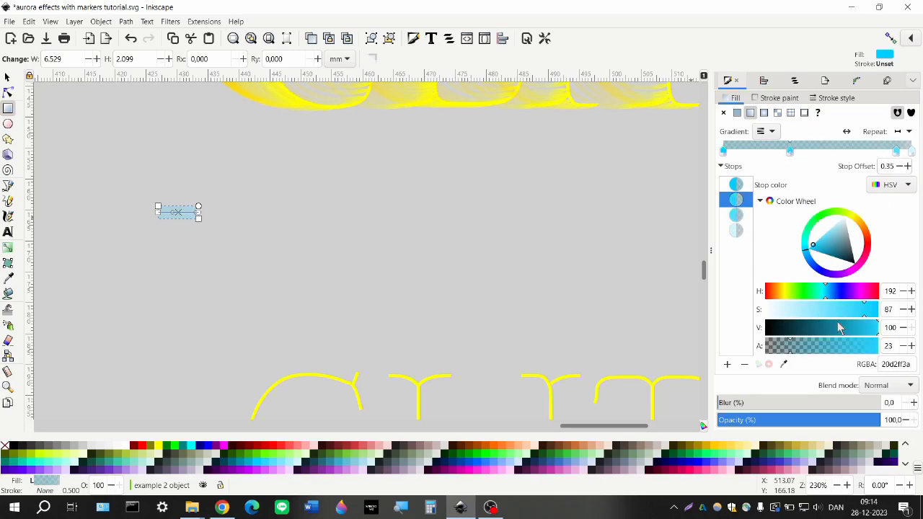
pyautogui.click(833, 328)
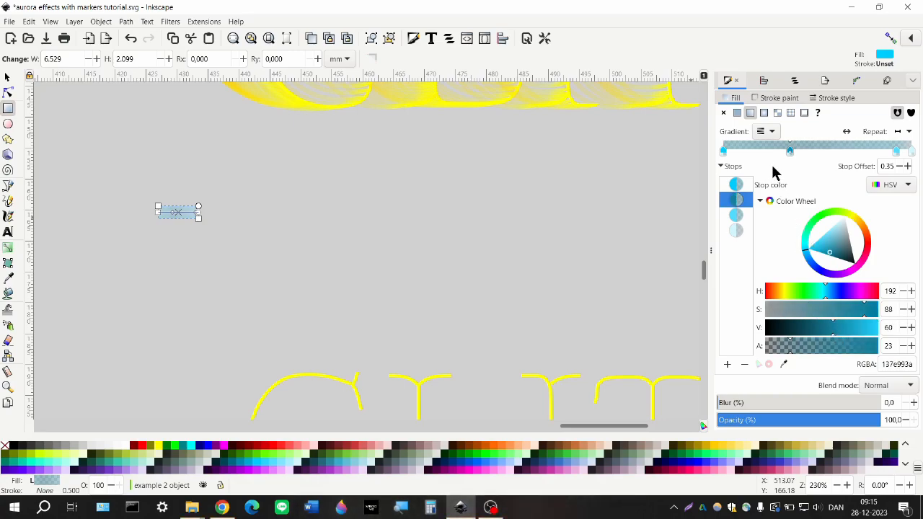
pyautogui.click(724, 150)
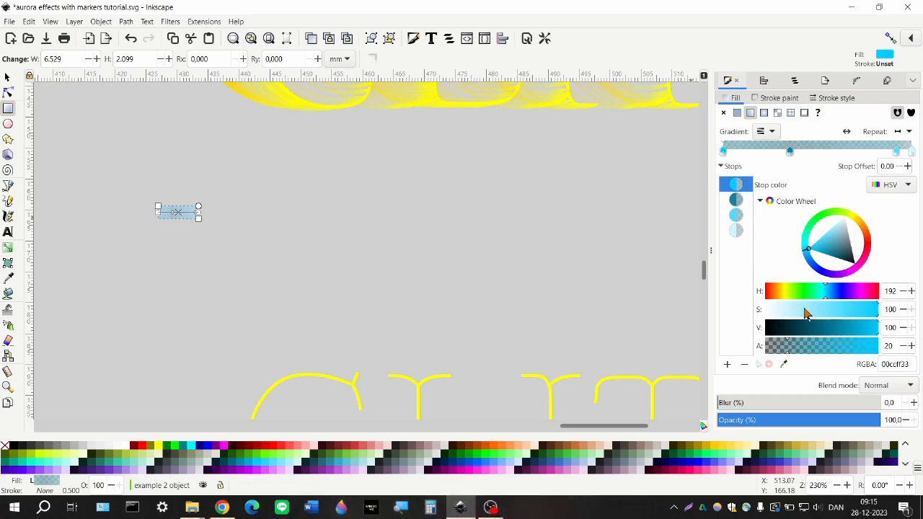
pyautogui.click(833, 348)
pyautogui.click(790, 349)
pyautogui.click(845, 311)
# Step: Raise the value of the gradient stop at offset 0.35 to 78 and shift the 0.92 stop to offset 0.79
pyautogui.scroll(3, 270, 206)
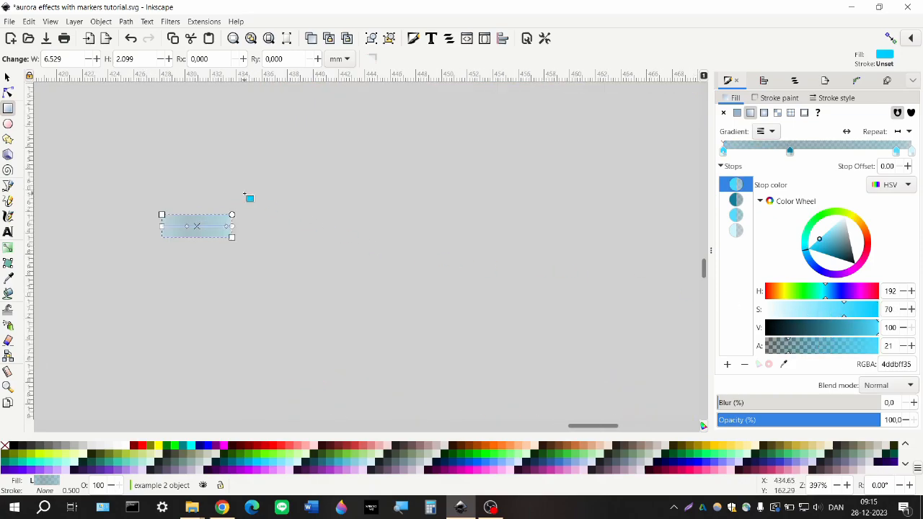
pyautogui.hscroll(-1, 258, 199)
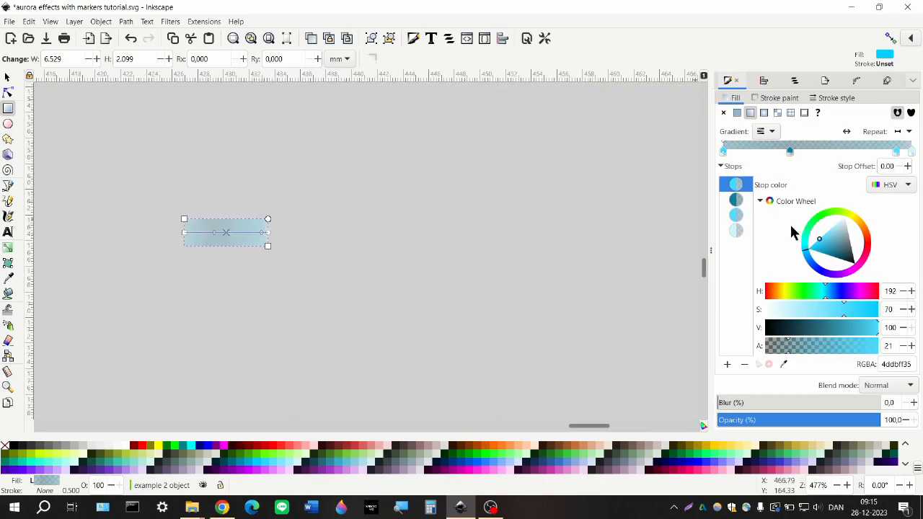
pyautogui.click(789, 153)
pyautogui.click(845, 334)
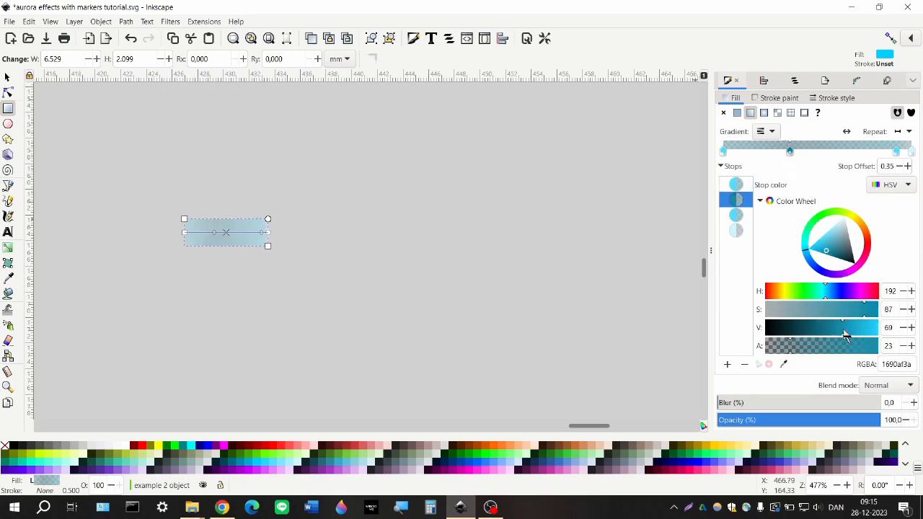
pyautogui.click(856, 336)
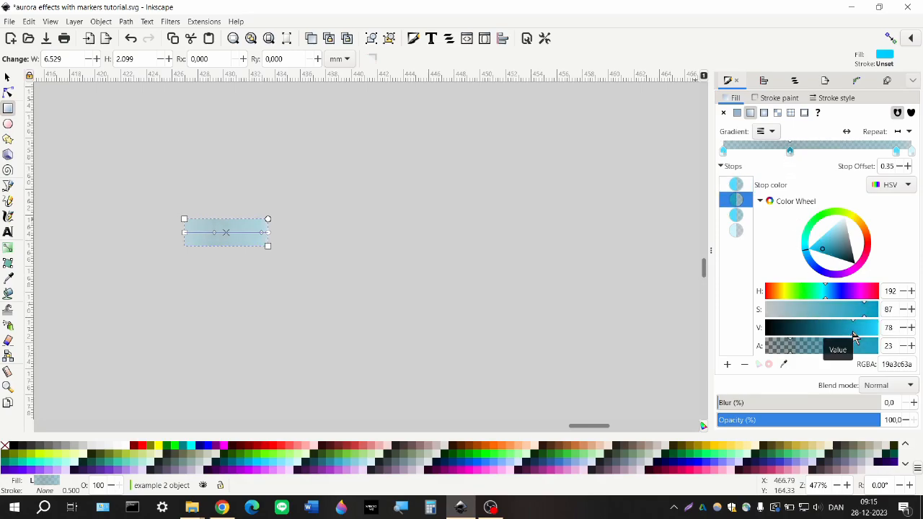
pyautogui.moveTo(894, 154); pyautogui.dragTo(874, 165)
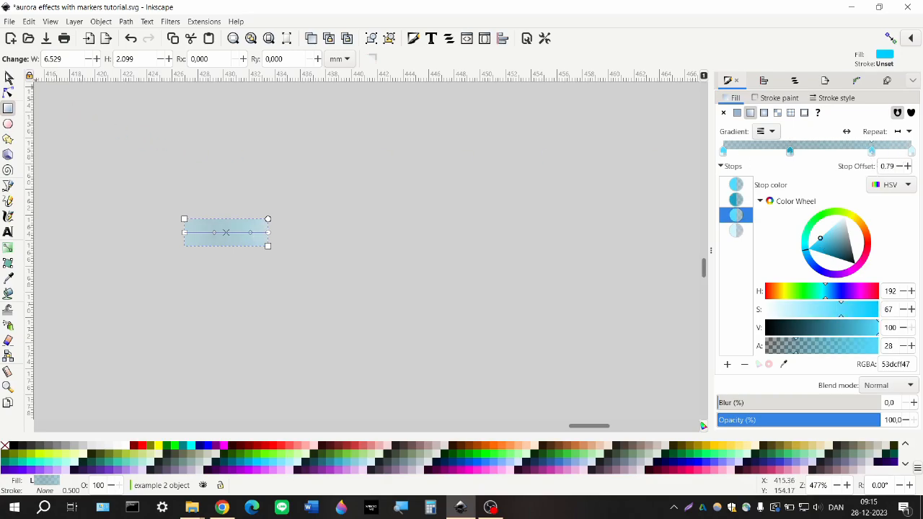
# Step: Place a copy of the gradient rectangle diagonally below the original and convert the original into a marker
pyautogui.click(8, 78)
pyautogui.scroll(-1, 254, 268)
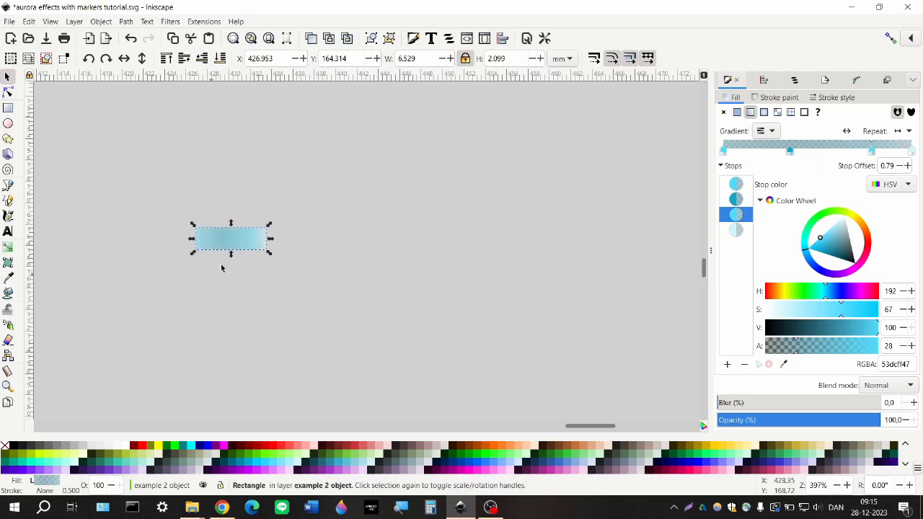
pyautogui.moveTo(240, 238); pyautogui.dragTo(349, 275)
pyautogui.click(228, 239)
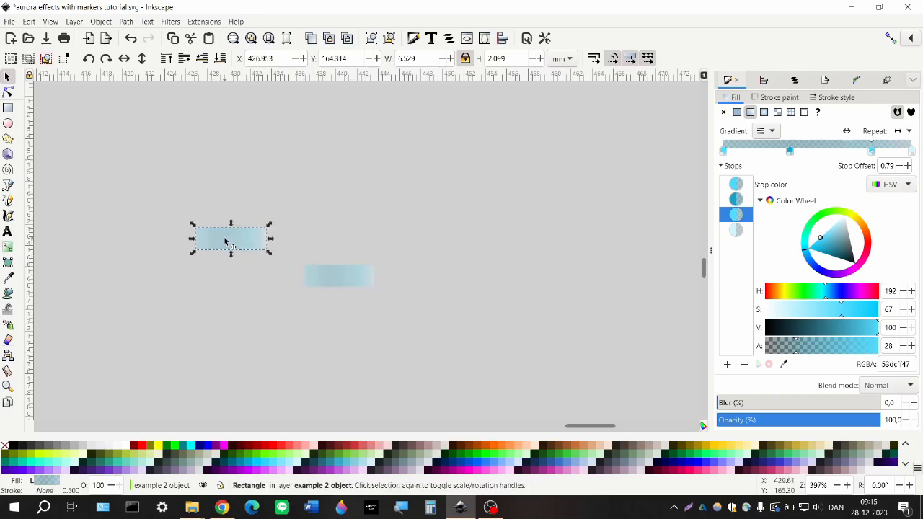
pyautogui.click(101, 22)
pyautogui.click(160, 204)
# Step: Apply the new blue gradient marker as the mid marker of the plain yellow GLITCH path
pyautogui.scroll(-2, 217, 214)
pyautogui.scroll(-3, 218, 216)
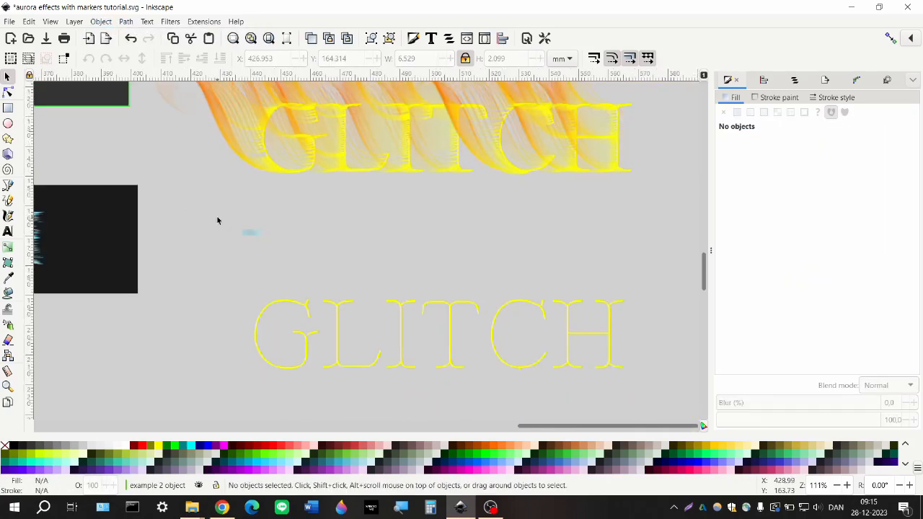
pyautogui.scroll(-1, 218, 217)
pyautogui.hscroll(2, 211, 224)
pyautogui.click(257, 265)
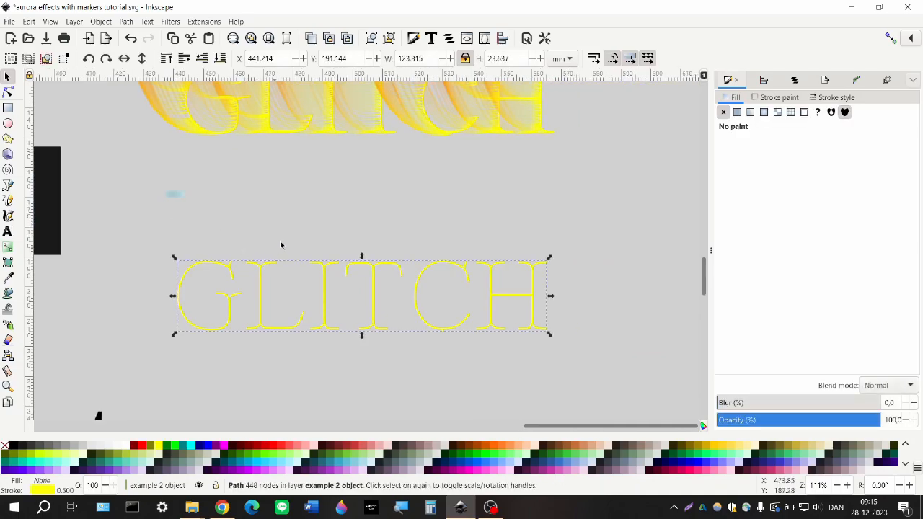
pyautogui.click(822, 99)
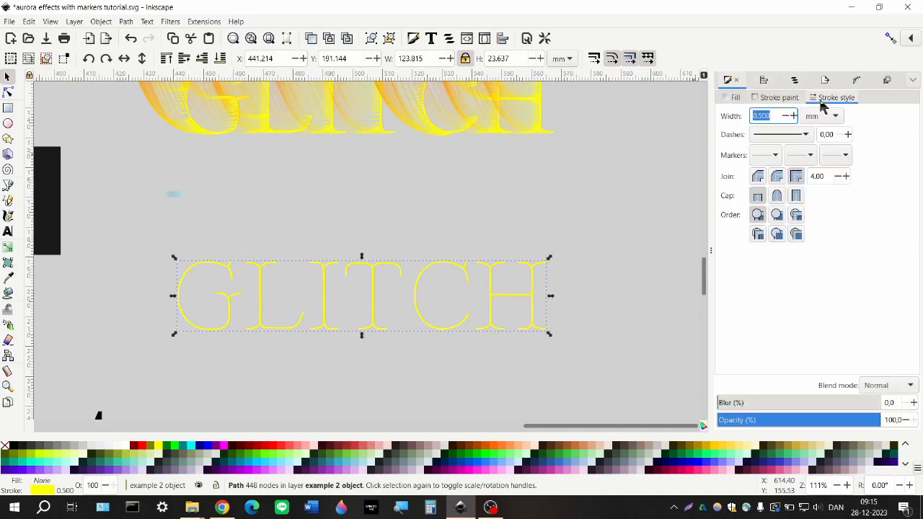
pyautogui.click(801, 156)
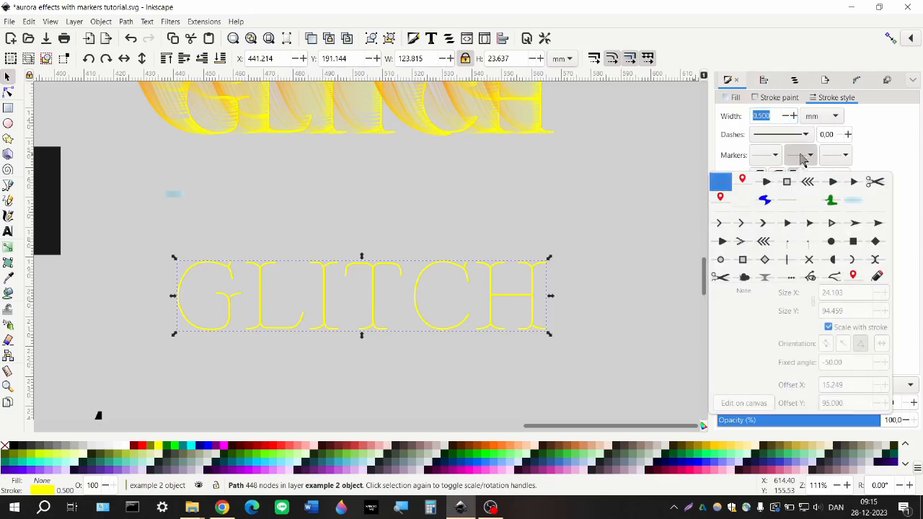
pyautogui.click(855, 202)
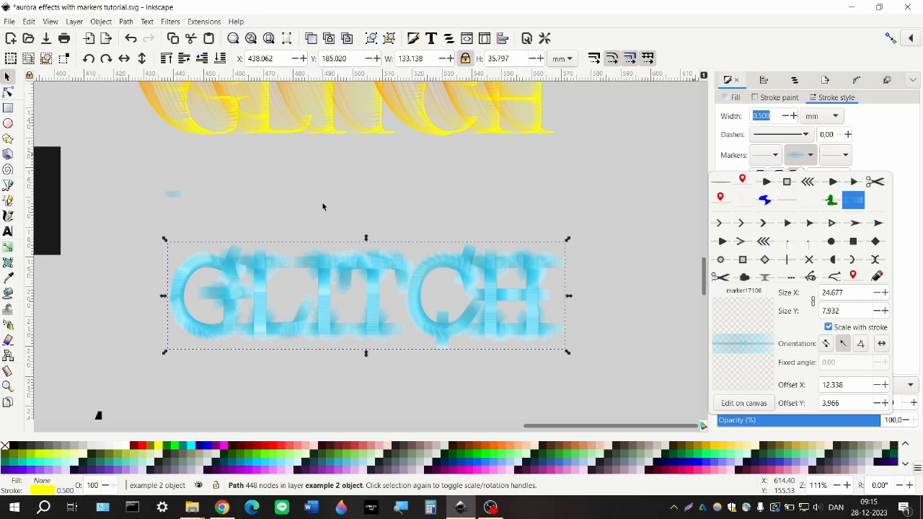
# Step: In the intro examples, move the upper-left node of the ellipse with green markers inward to demonstrate how markers follow the path's direction
pyautogui.click(318, 345)
pyautogui.scroll(-3, 321, 342)
pyautogui.hscroll(-6, 320, 335)
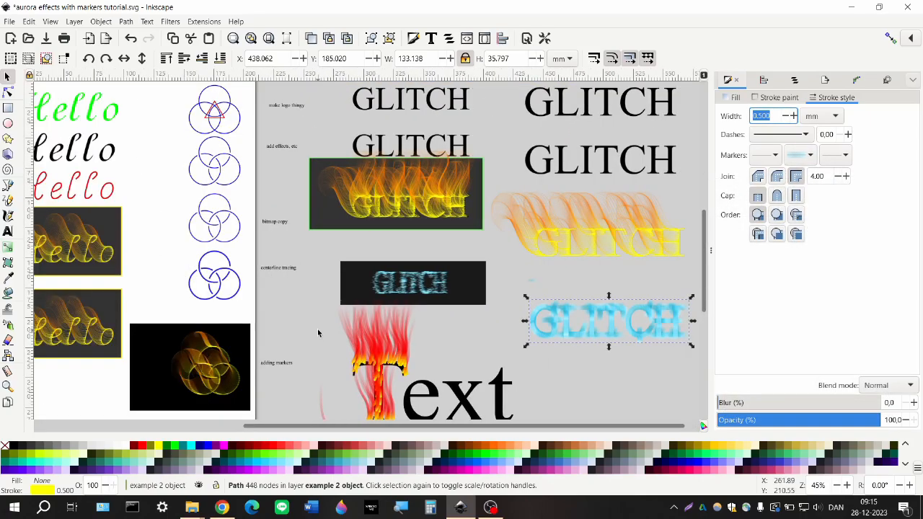
pyautogui.hscroll(-10, 318, 334)
pyautogui.scroll(8, 299, 303)
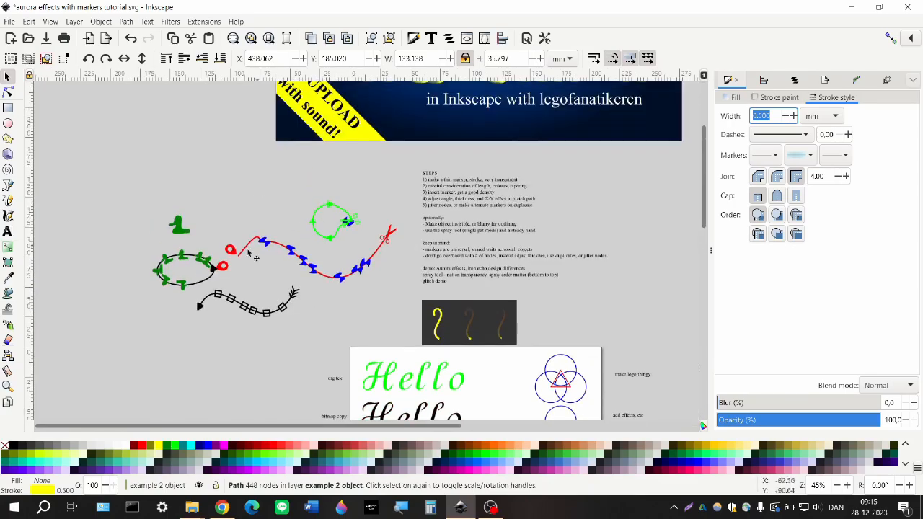
pyautogui.scroll(4, 186, 261)
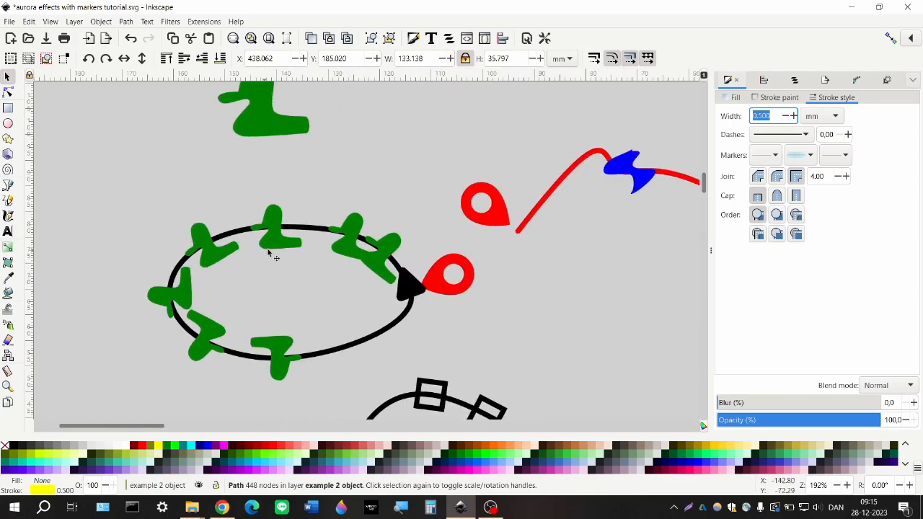
pyautogui.scroll(1, 281, 210)
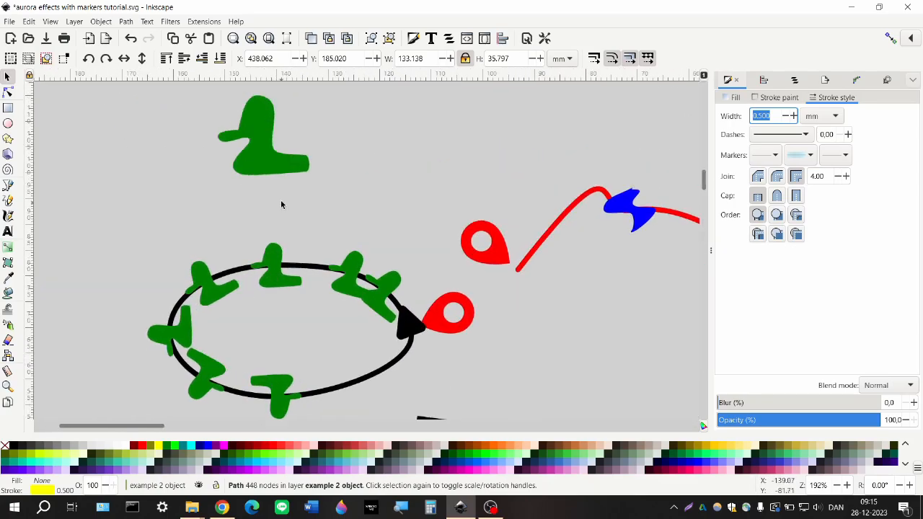
pyautogui.click(202, 291)
pyautogui.click(8, 92)
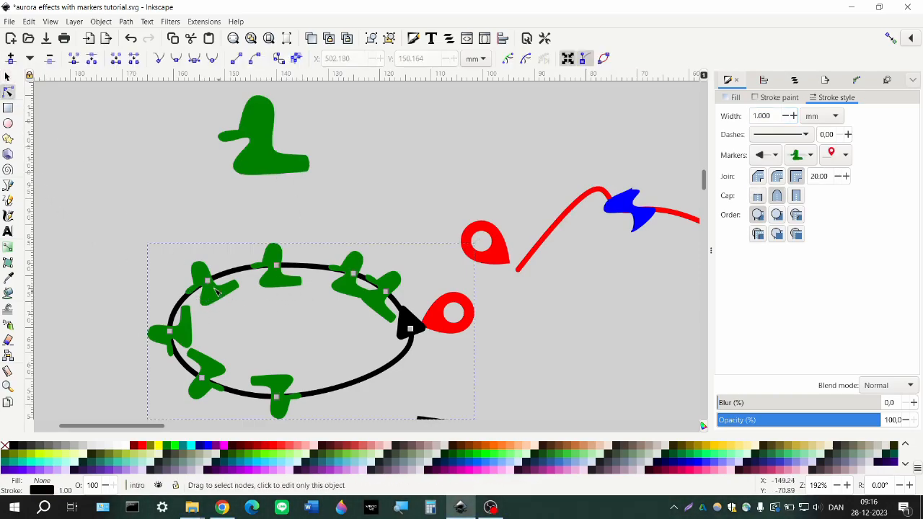
pyautogui.moveTo(207, 282)
pyautogui.mouseDown()
pyautogui.moveTo(233, 309)
pyautogui.moveTo(213, 276)
pyautogui.moveTo(243, 260)
pyautogui.moveTo(202, 326)
pyautogui.moveTo(256, 345)
pyautogui.moveTo(245, 333)
pyautogui.moveTo(251, 317)
pyautogui.mouseUp()
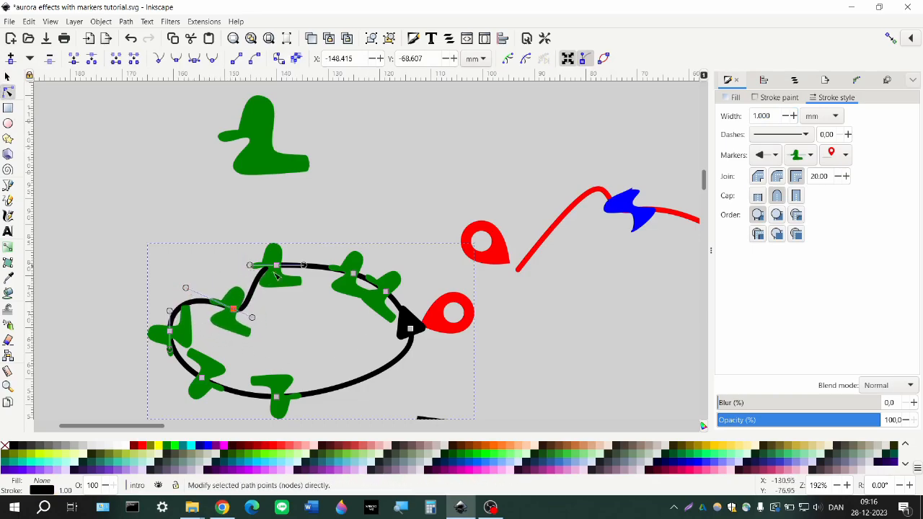
pyautogui.click(7, 77)
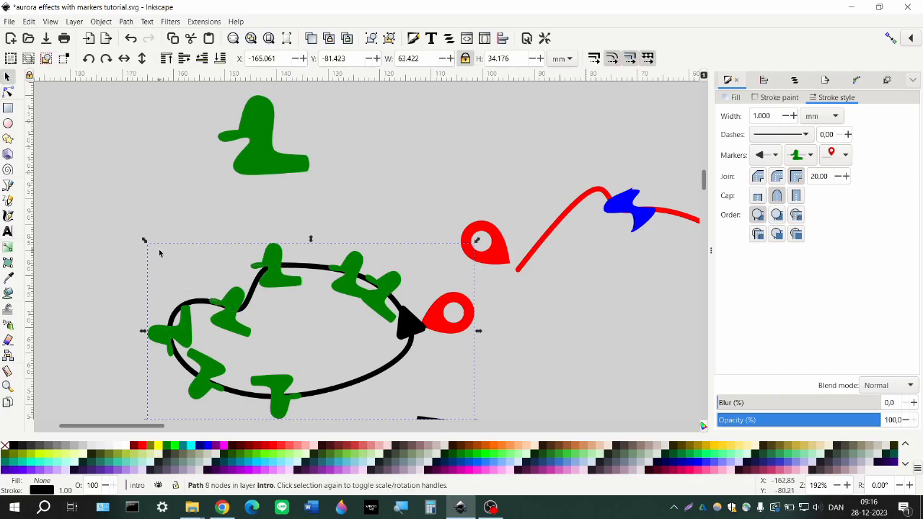
pyautogui.click(147, 269)
# Step: Switch the blue GLITCH path's mid marker to a fixed-angle orientation at 0 degrees
pyautogui.scroll(-3, 147, 274)
pyautogui.hscroll(15, 146, 270)
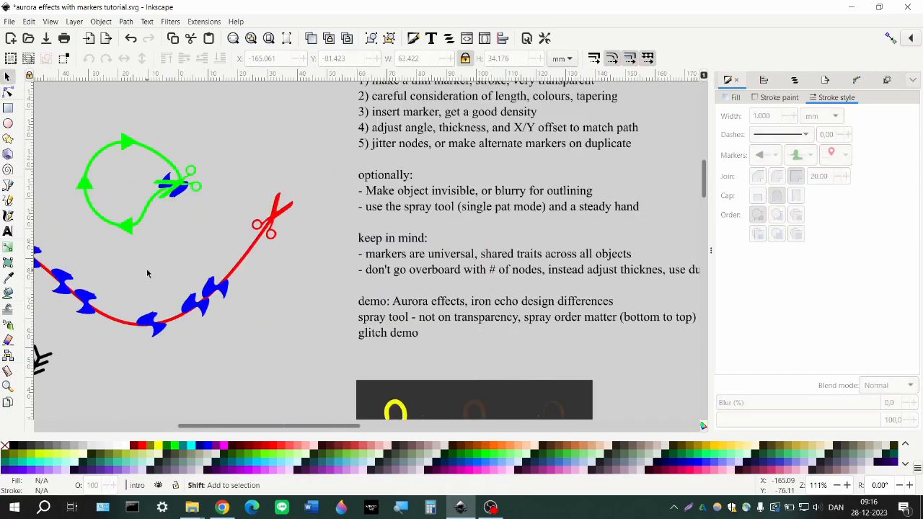
pyautogui.hscroll(8, 149, 269)
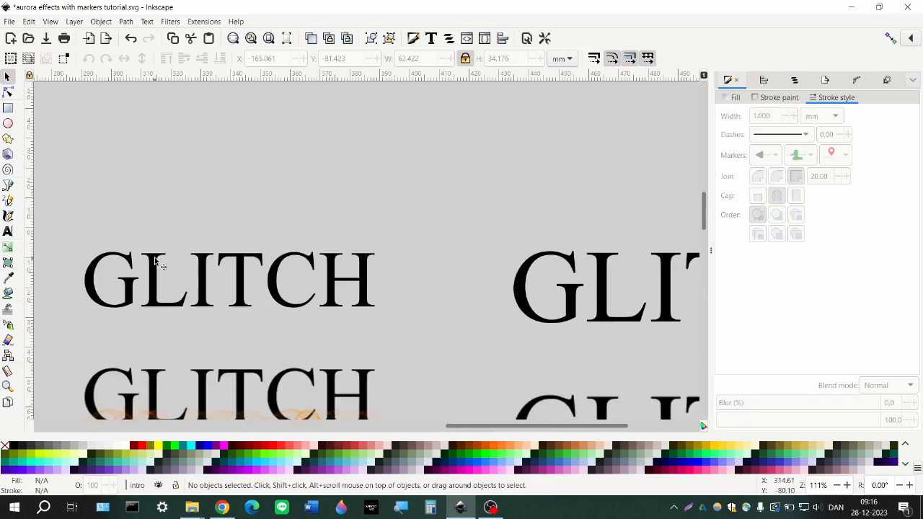
pyautogui.scroll(-4, 155, 257)
pyautogui.scroll(-8, 154, 260)
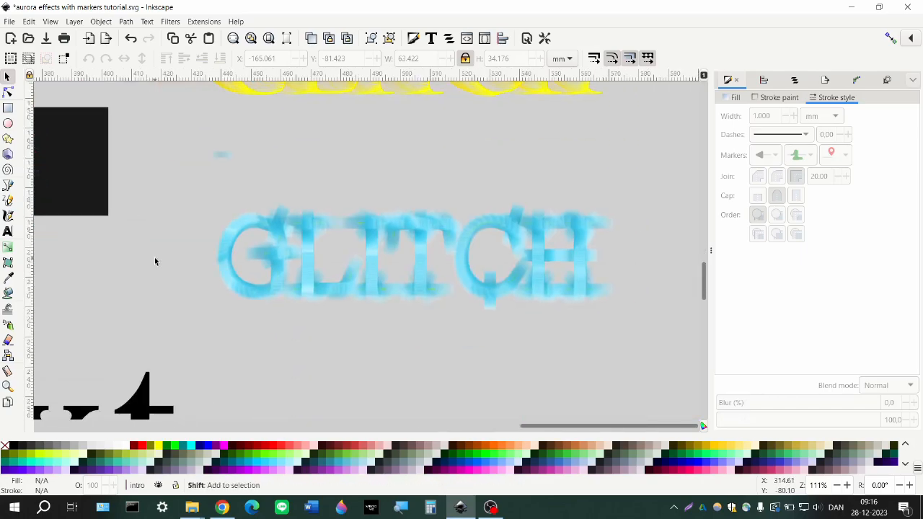
pyautogui.click(296, 263)
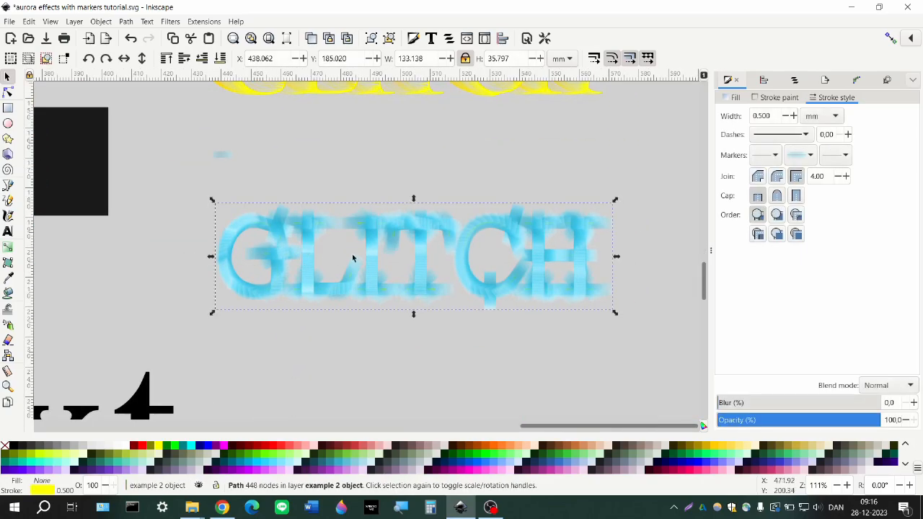
pyautogui.click(805, 158)
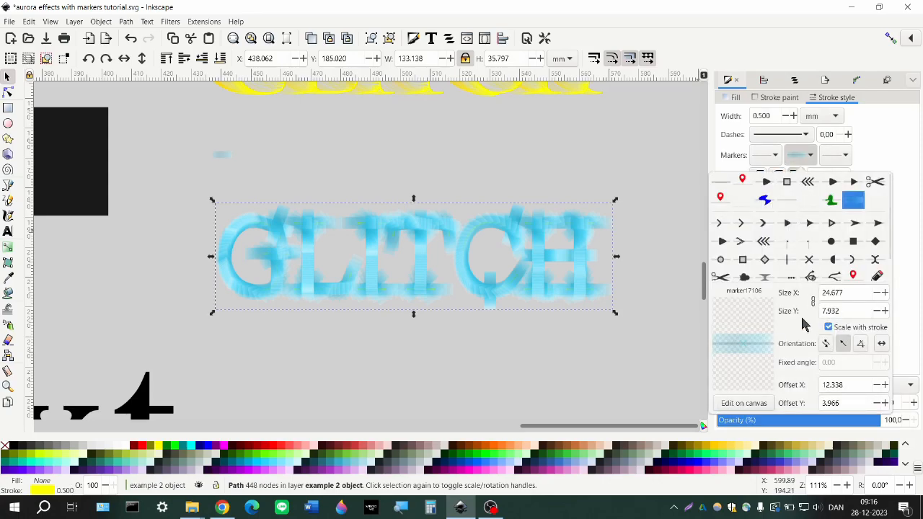
pyautogui.click(862, 345)
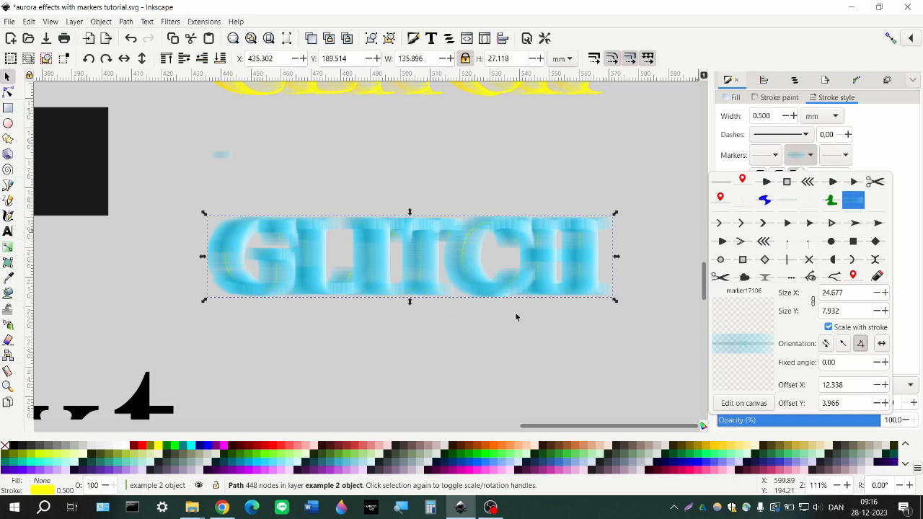
# Step: Reduce the blue mid marker on the GLITCH path to a Size X of 10
pyautogui.doubleClick(845, 294)
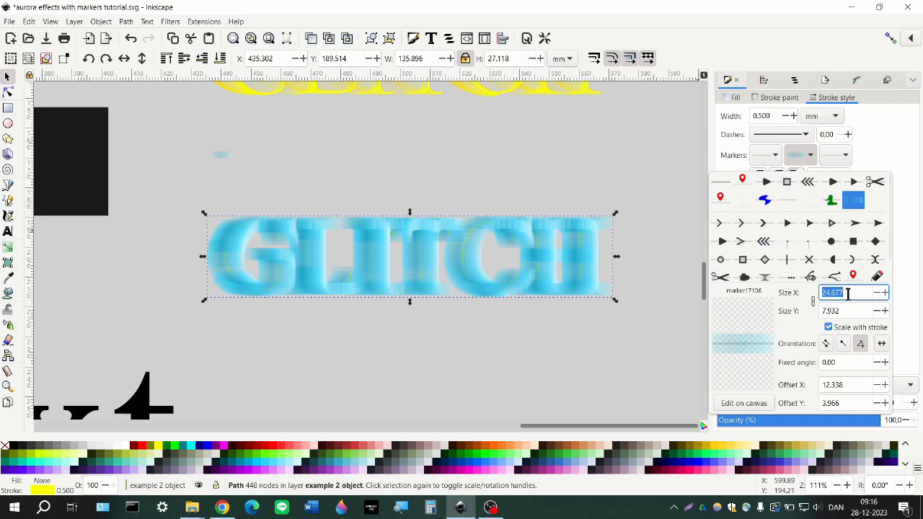
pyautogui.write('10')
pyautogui.press('Return')
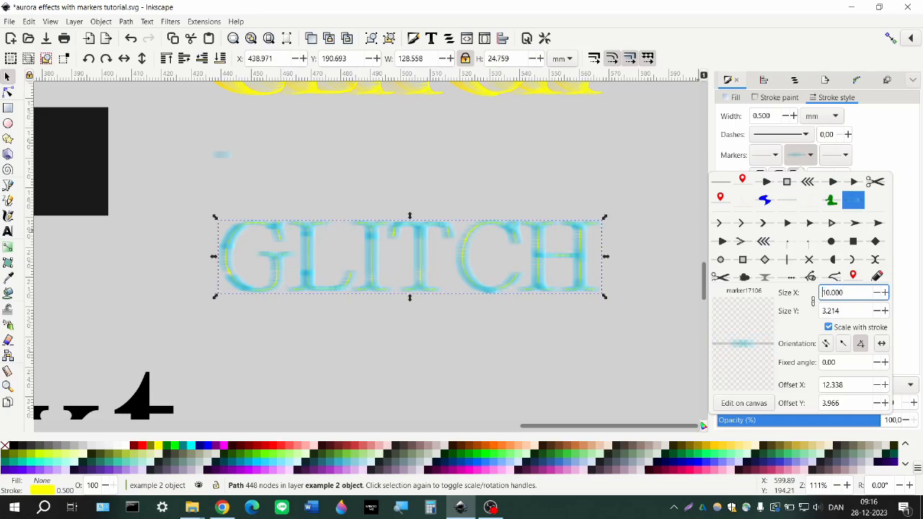
pyautogui.click(448, 268)
pyautogui.scroll(3, 453, 258)
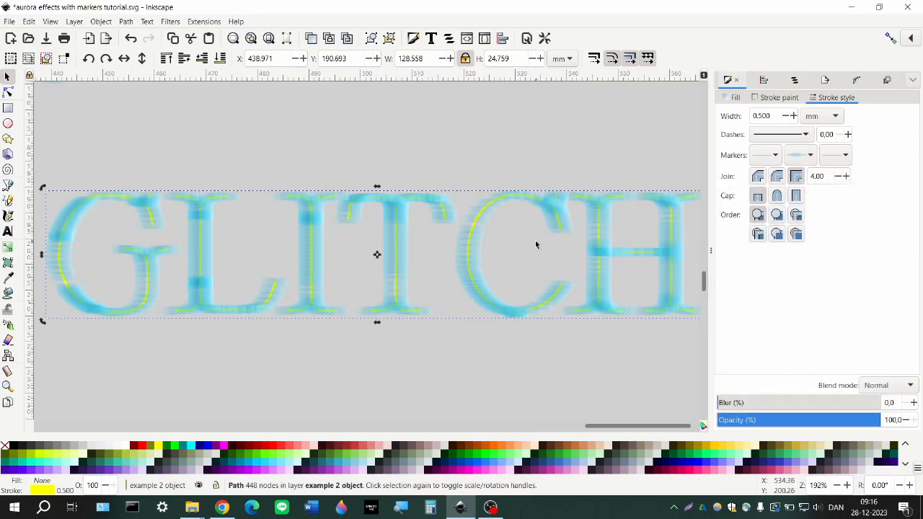
# Step: Set the mid marker's size on the GLITCH path to 8 in X and 2 in Y
pyautogui.click(797, 196)
pyautogui.click(801, 157)
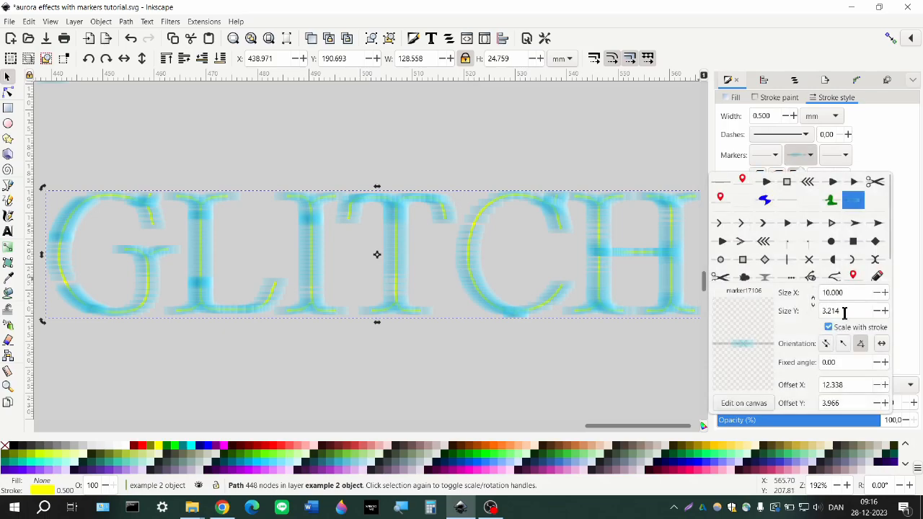
pyautogui.doubleClick(845, 311)
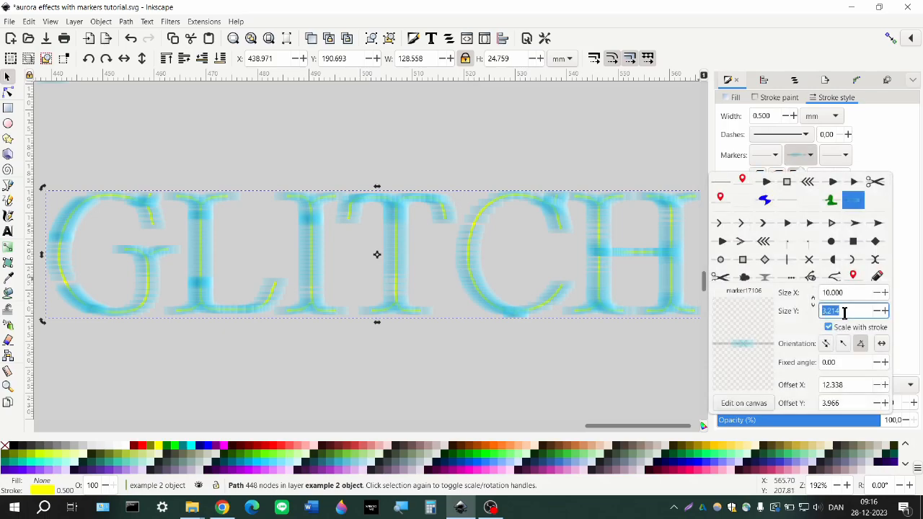
pyautogui.write('2')
pyautogui.press('Return')
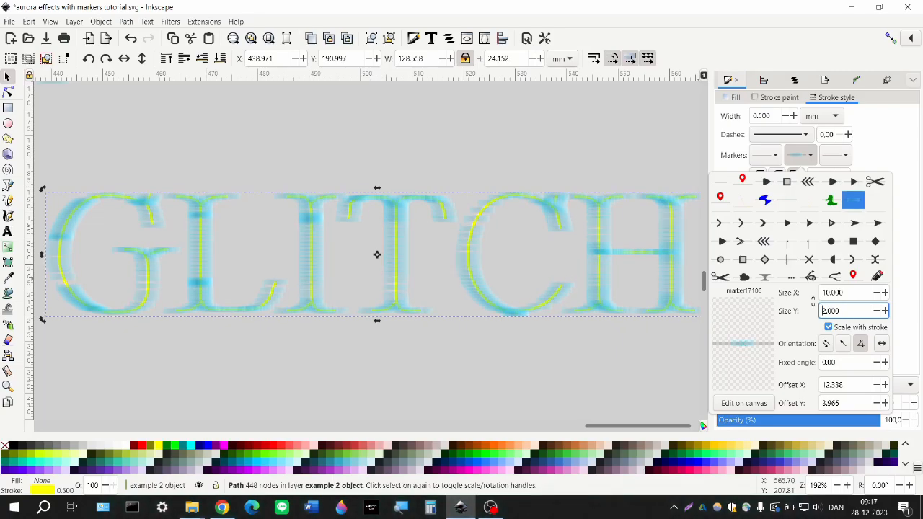
pyautogui.doubleClick(852, 296)
pyautogui.write('8')
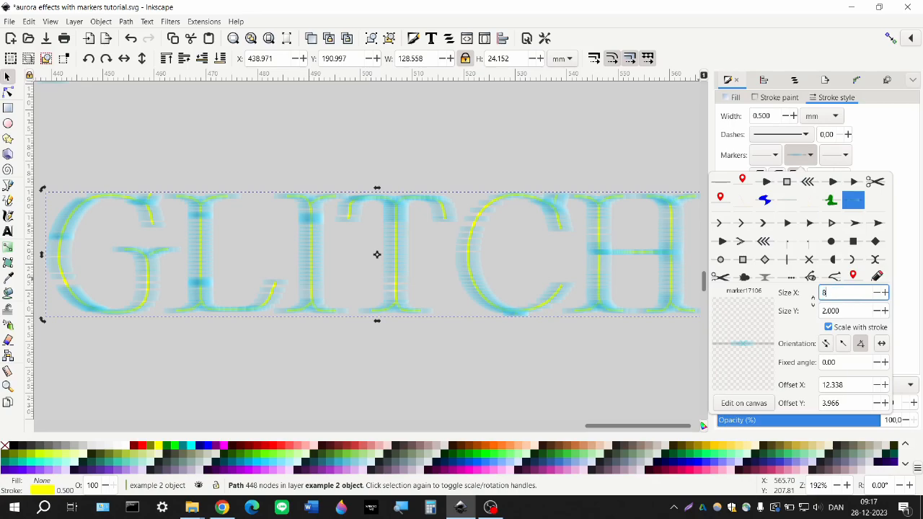
pyautogui.press('Return')
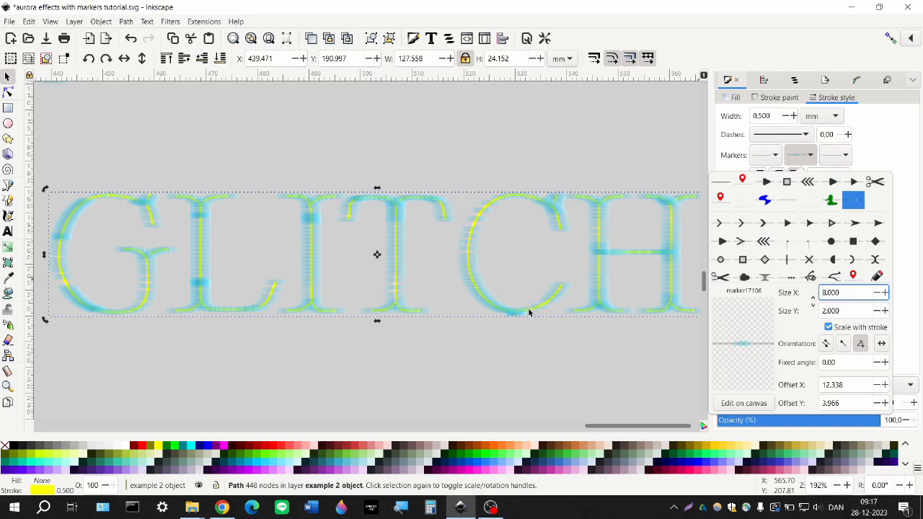
pyautogui.click(798, 155)
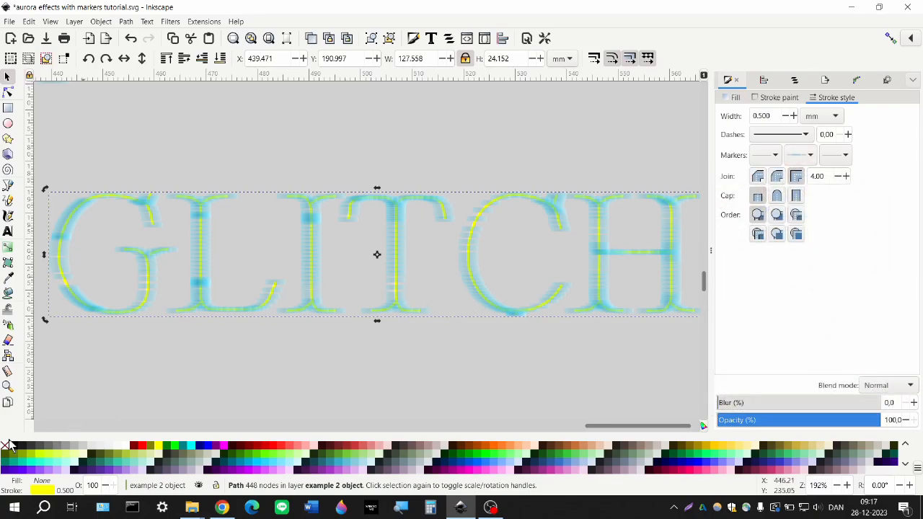
# Step: Select all nodes of the GLITCH path and open the Jitter nodes extension for them
pyautogui.press('ctrl')
pyautogui.scroll(-2, 154, 366)
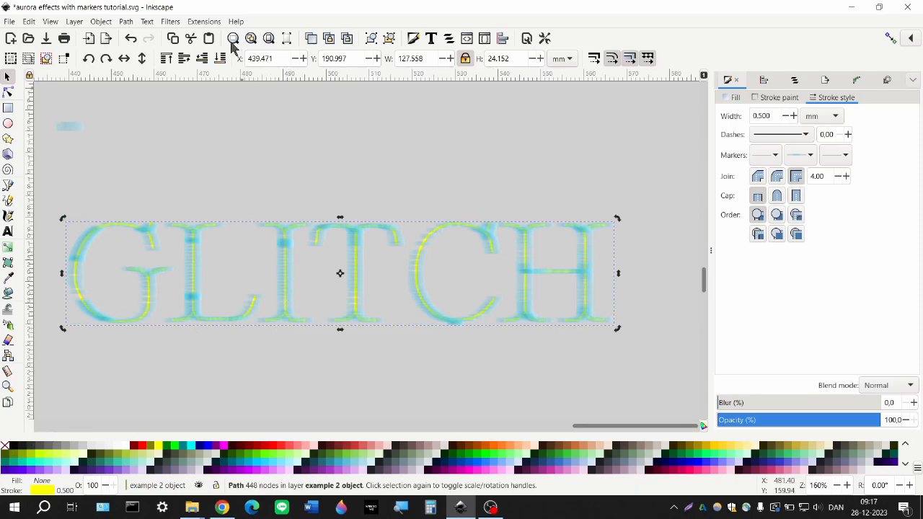
pyautogui.click(8, 94)
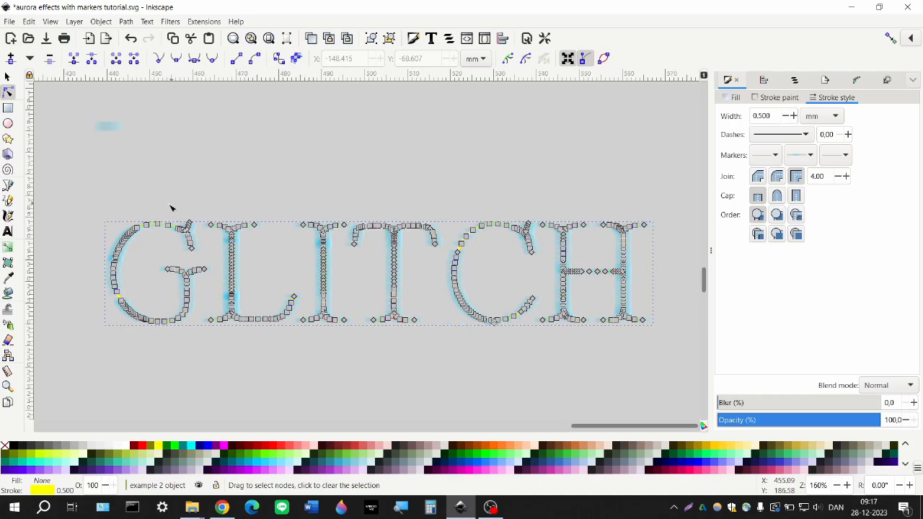
pyautogui.scroll(-2, 169, 206)
pyautogui.moveTo(498, 353); pyautogui.dragTo(587, 325)
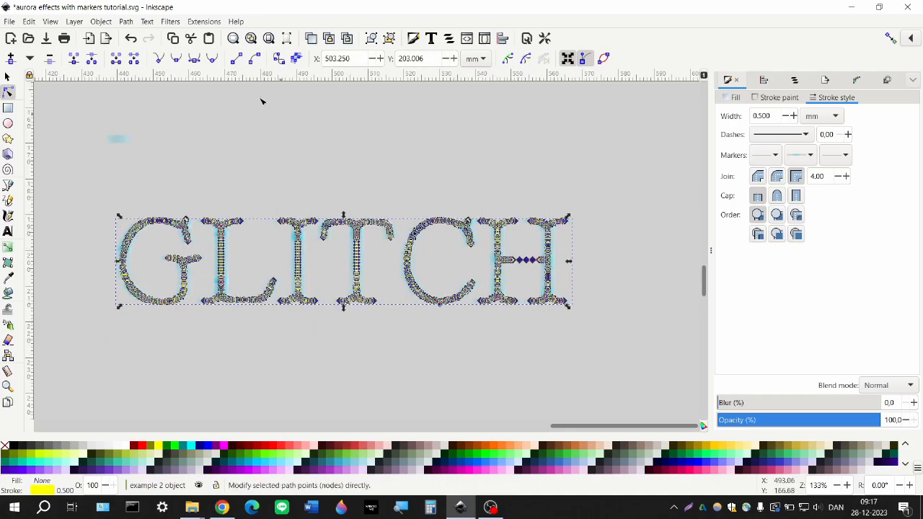
pyautogui.click(203, 22)
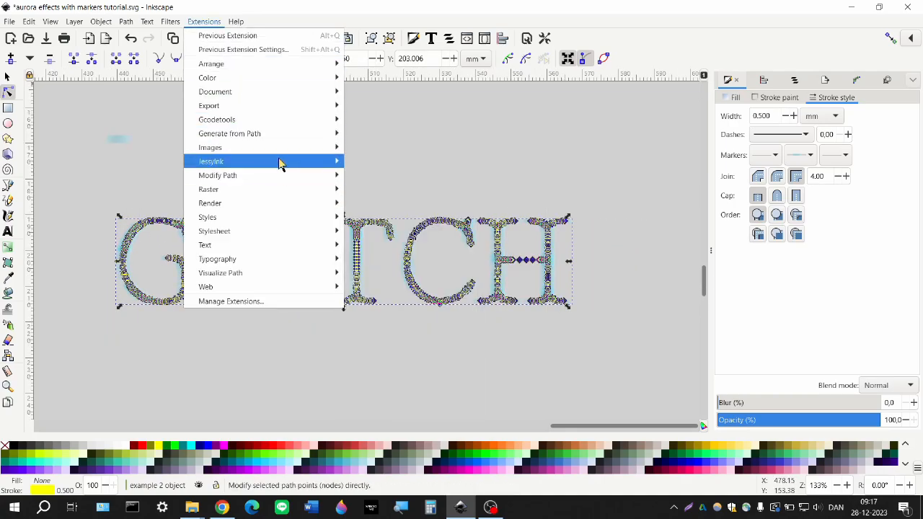
pyautogui.moveTo(276, 196)
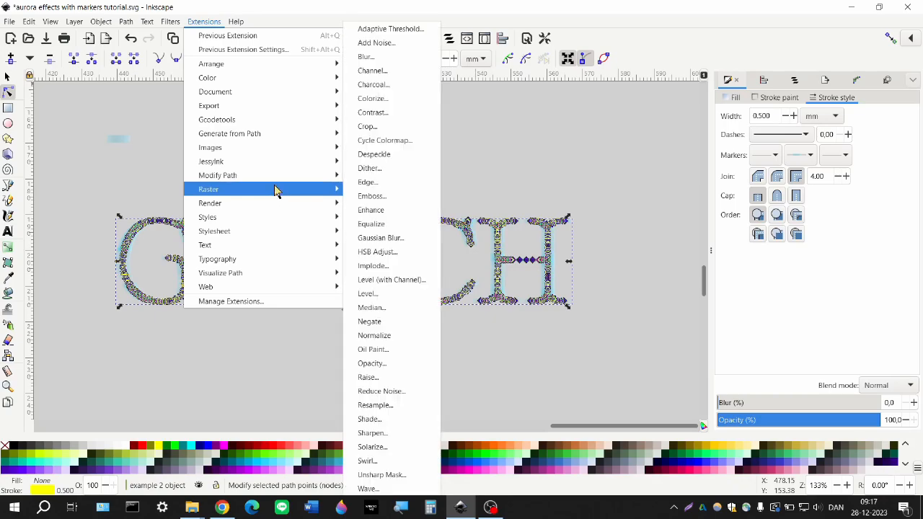
pyautogui.moveTo(274, 177)
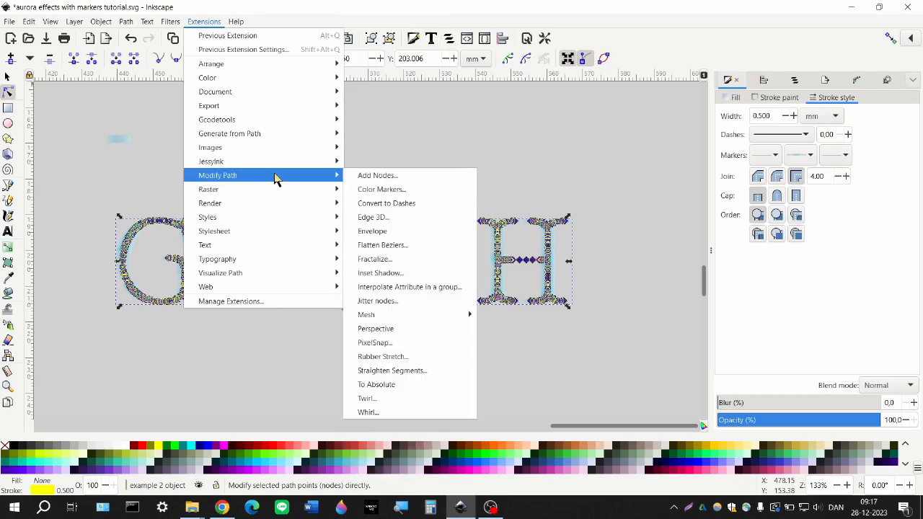
pyautogui.click(402, 303)
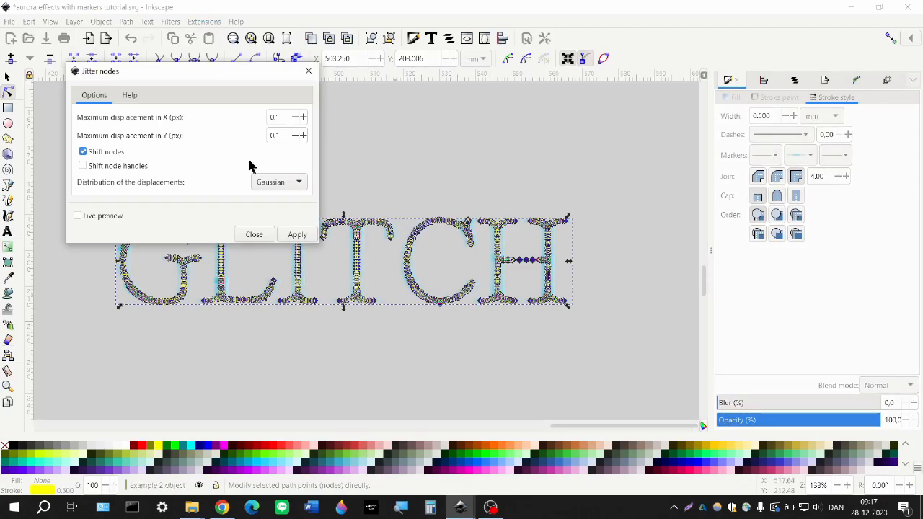
# Step: Preview the node jitter live with maximum displacements of 2.0 px in X and 0.2 px in Y
pyautogui.doubleClick(274, 117)
pyautogui.write('2')
pyautogui.click(281, 137)
pyautogui.write('2')
pyautogui.click(275, 118)
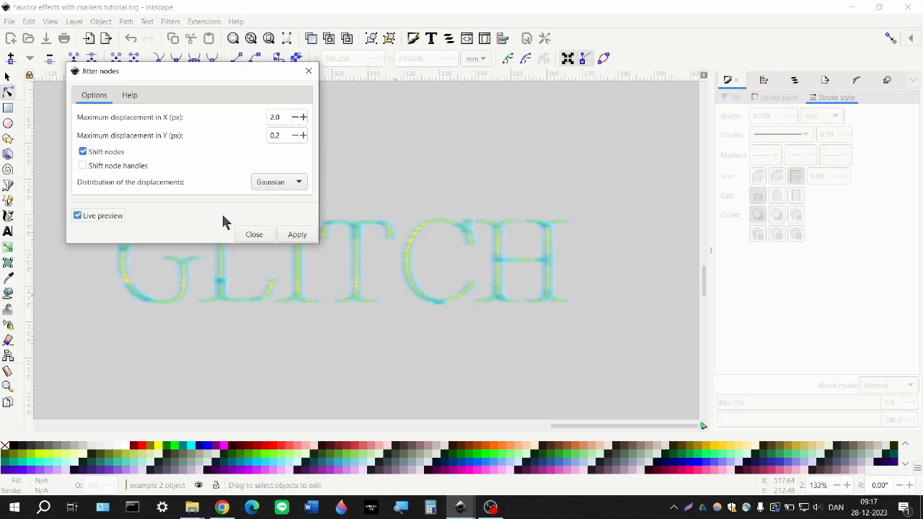
# Step: Jitter the GLITCH path's nodes with maximum displacements of 0.8 px in X and 0.1 px in Y
pyautogui.doubleClick(277, 118)
pyautogui.write('0.8')
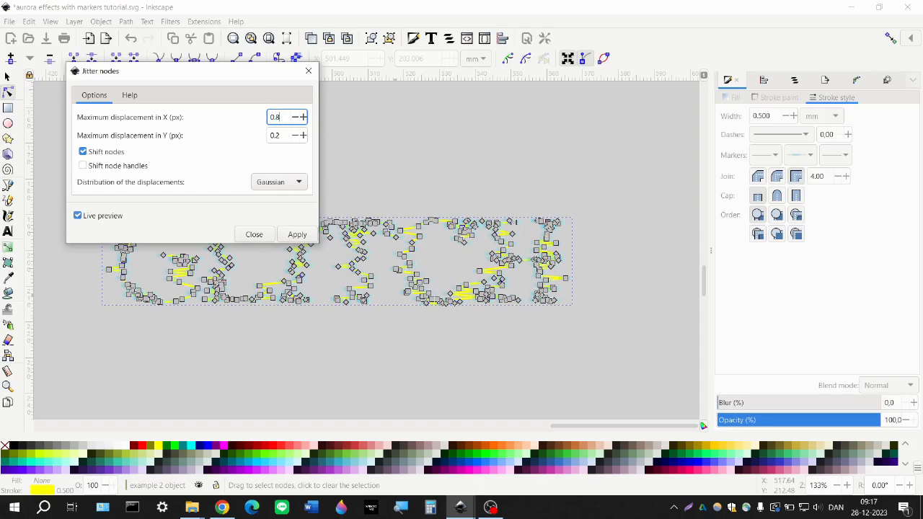
pyautogui.doubleClick(281, 136)
pyautogui.write('0.')
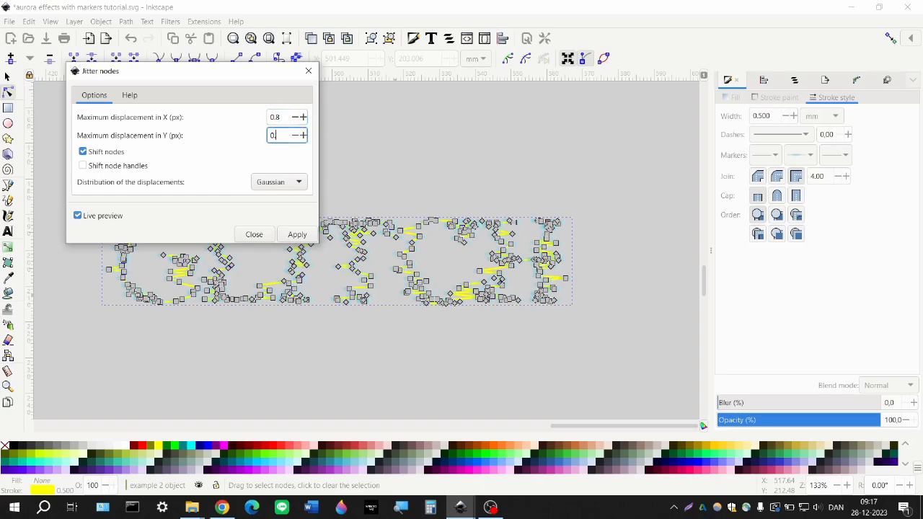
pyautogui.write('1')
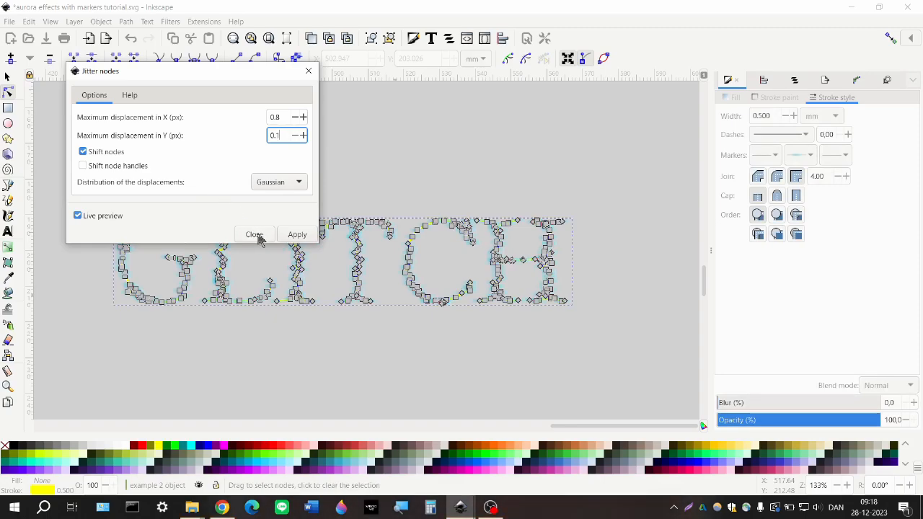
pyautogui.click(296, 235)
pyautogui.click(254, 235)
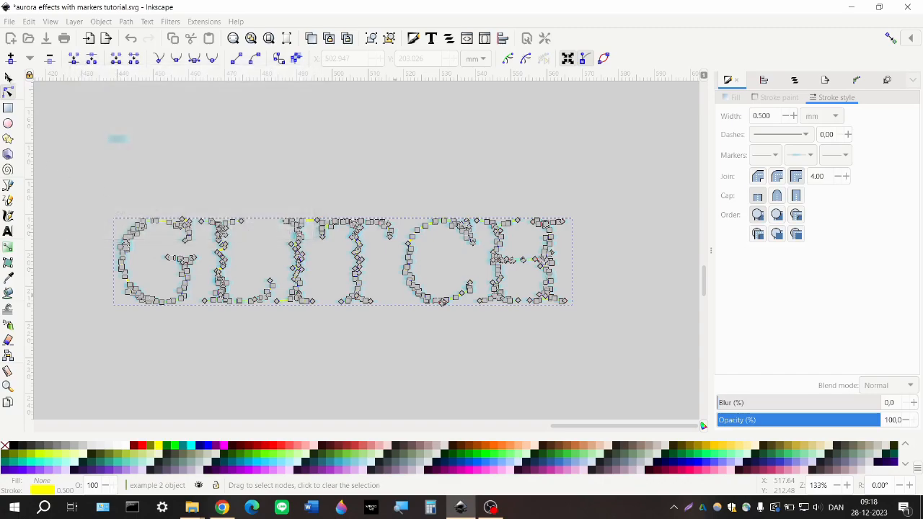
# Step: Remove the yellow stroke colour from the GLITCH path and deselect it
pyautogui.click(7, 77)
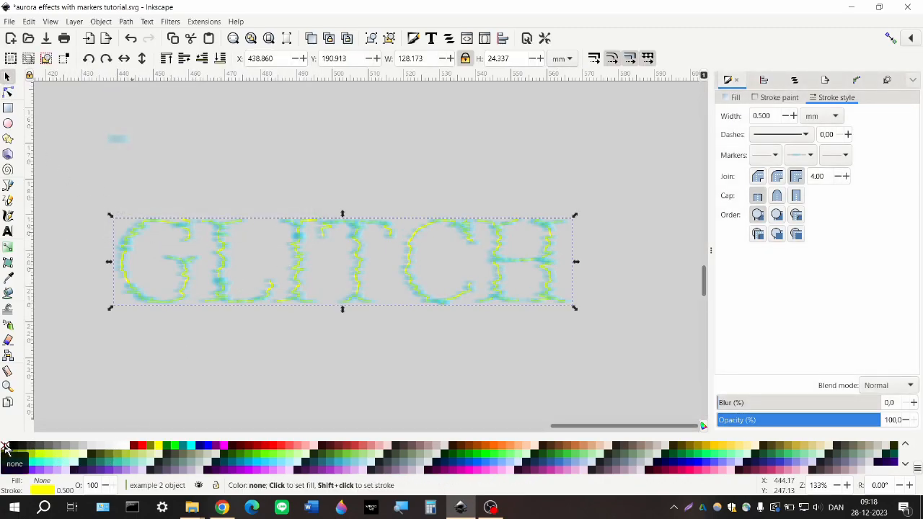
pyautogui.press('shift')
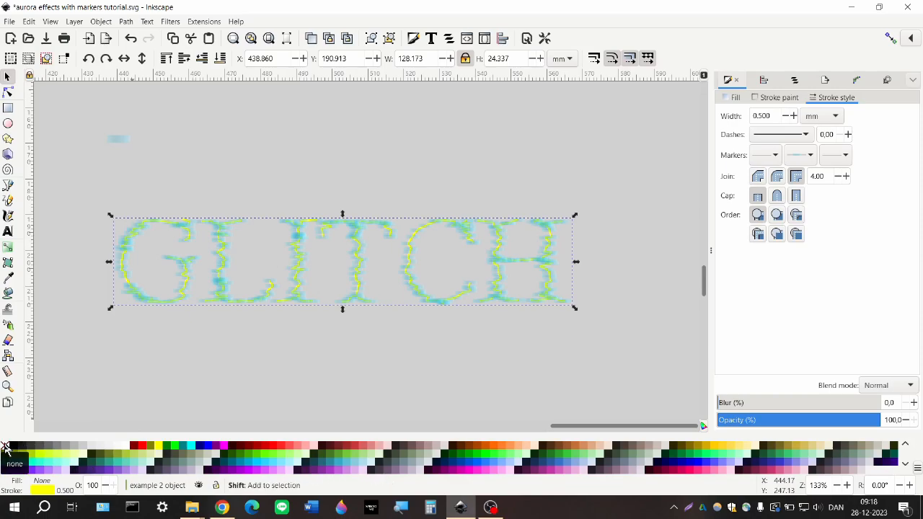
pyautogui.keyDown('shift'); pyautogui.click(6, 448); pyautogui.keyUp('shift')
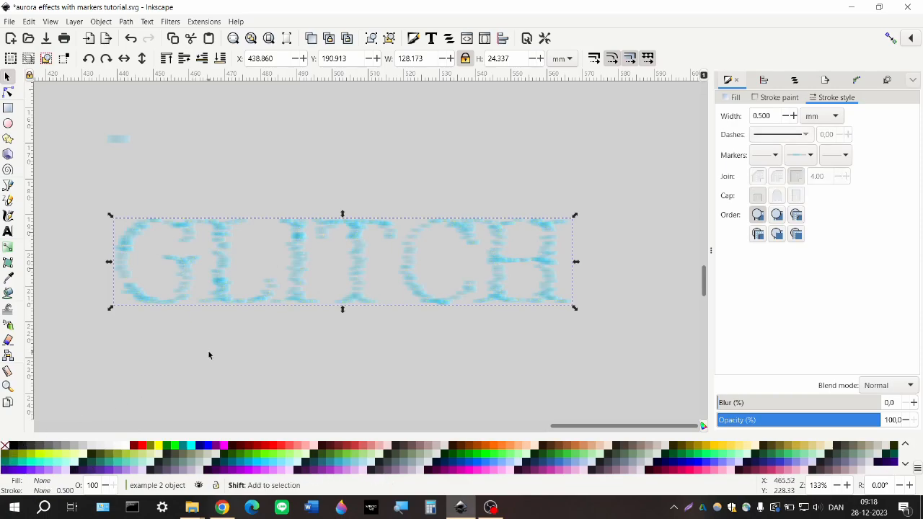
pyautogui.click(231, 335)
# Step: Try a duplicate of the GLITCH path offset about 2 mm to the right over the original
pyautogui.hscroll(-1, 261, 317)
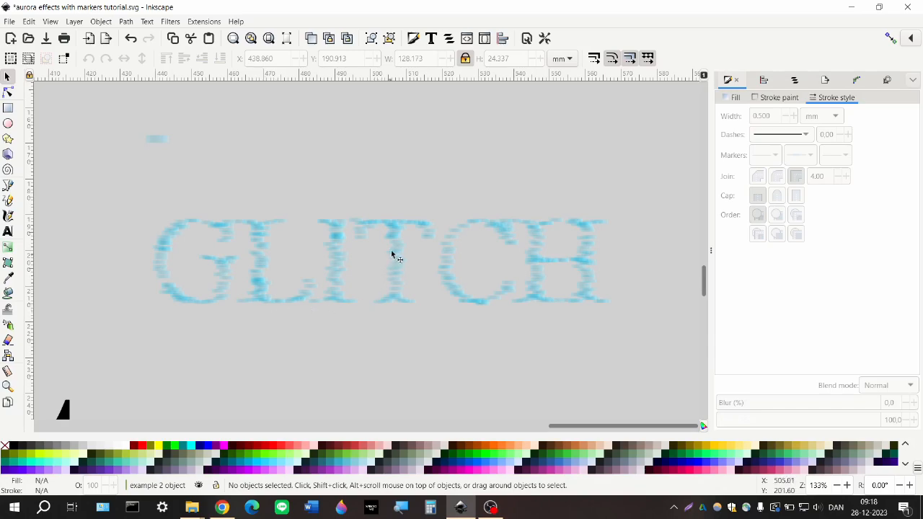
pyautogui.scroll(1, 396, 246)
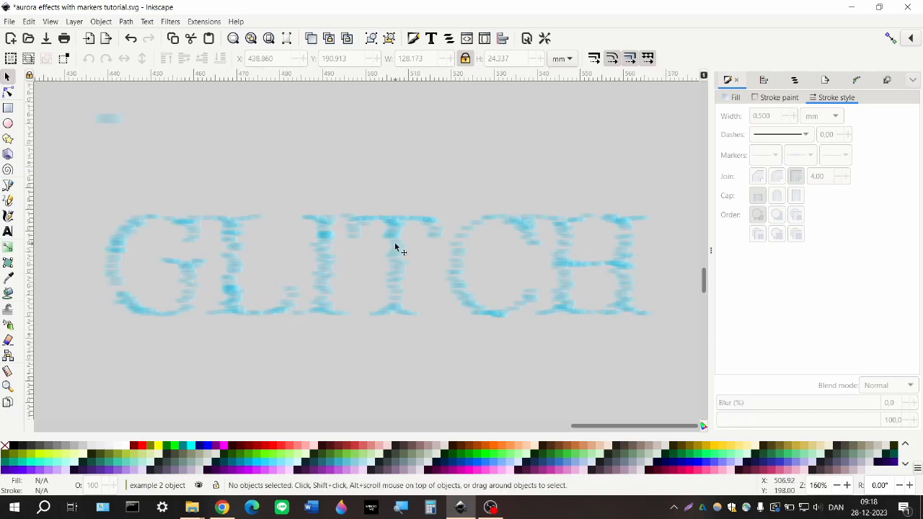
pyautogui.click(394, 256)
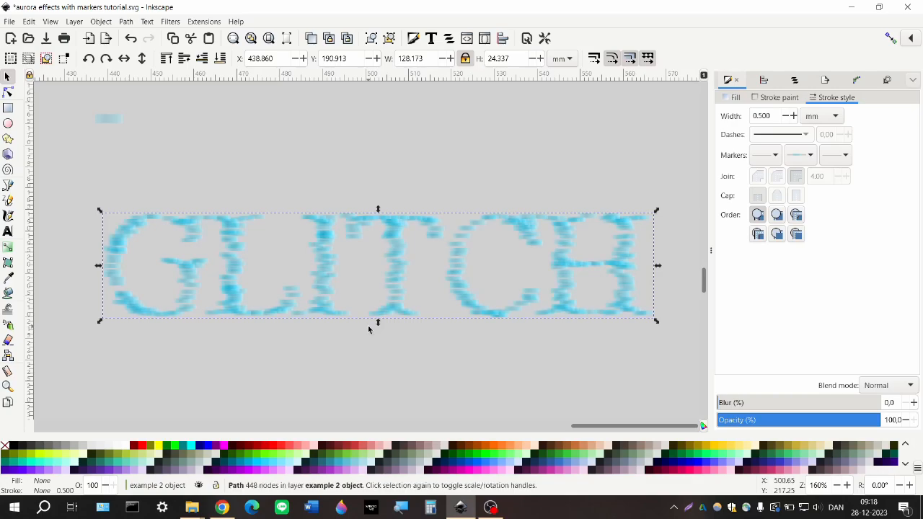
pyautogui.press('Right')
pyautogui.press('Right')
pyautogui.press('Right')
pyautogui.press('Down')
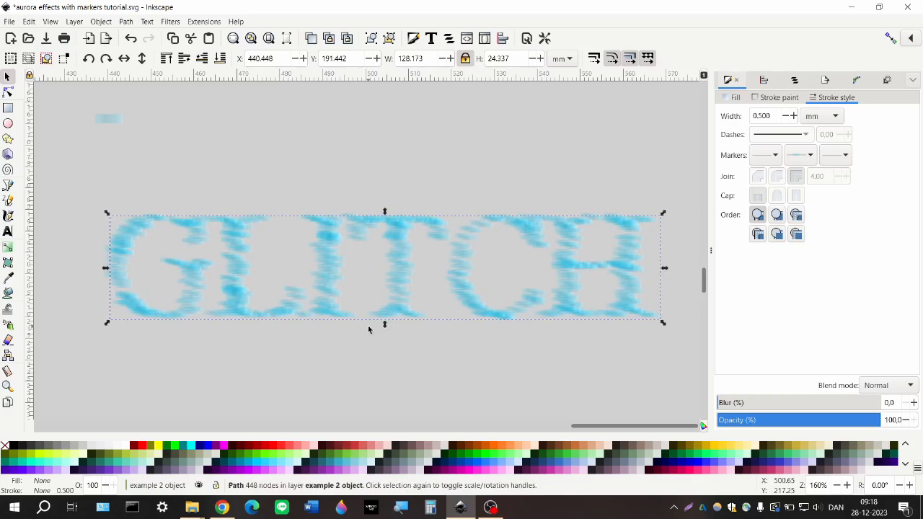
pyautogui.press('Down')
pyautogui.press('Up')
pyautogui.press('Up')
pyautogui.press('Right')
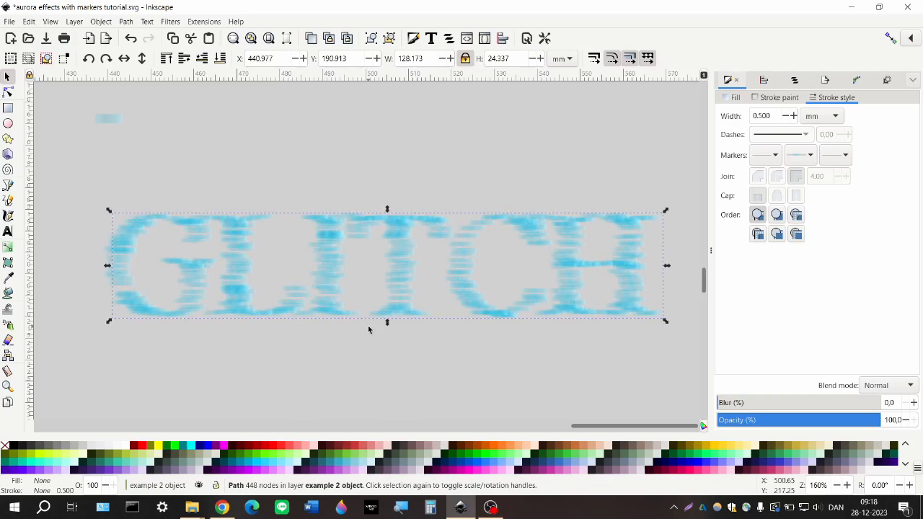
pyautogui.click(368, 329)
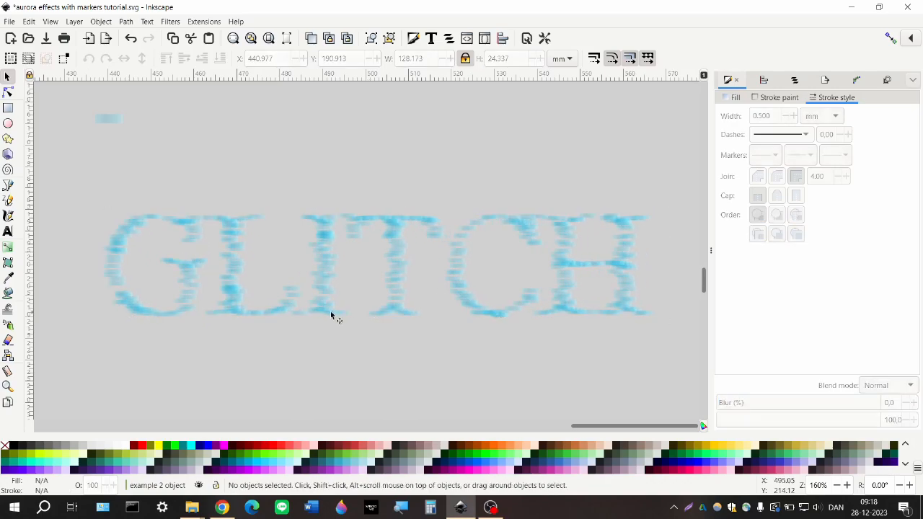
# Step: Examine the finished blue GLITCH example on the dark rectangle up close, and return to select the new GLITCH path
pyautogui.scroll(-1, 350, 330)
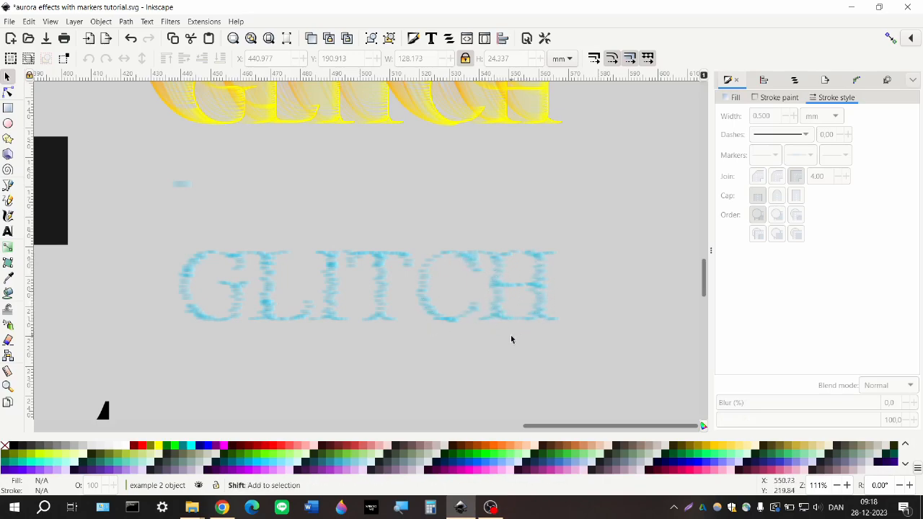
pyautogui.keyDown('shift'); pyautogui.hscroll(-1, 498, 336); pyautogui.keyUp('shift')
pyautogui.keyDown('ctrl'); pyautogui.scroll(-1, 461, 323); pyautogui.keyUp('ctrl')
pyautogui.keyDown('shift'); pyautogui.hscroll(-1, 460, 323); pyautogui.keyUp('shift')
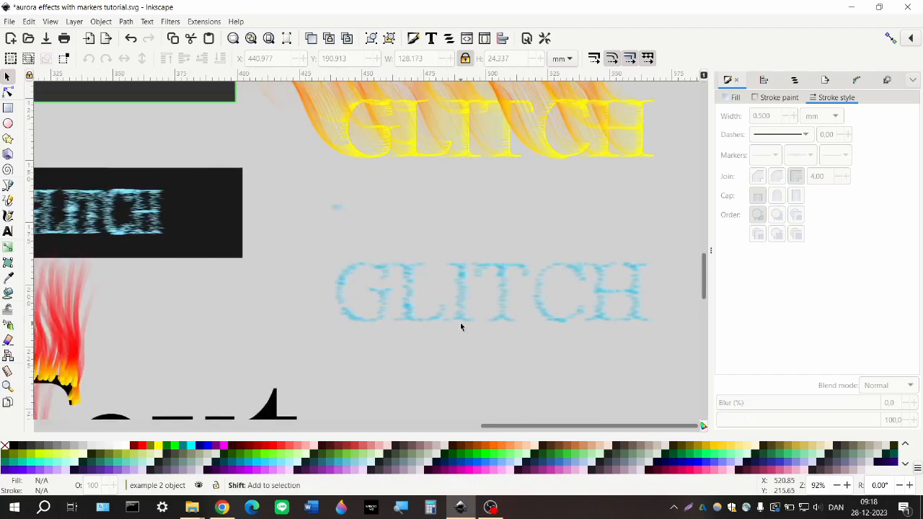
pyautogui.keyDown('shift'); pyautogui.hscroll(-1, 373, 310); pyautogui.keyUp('shift')
pyautogui.scroll(1, 288, 246)
pyautogui.keyDown('ctrl'); pyautogui.scroll(5, 278, 253); pyautogui.keyUp('ctrl')
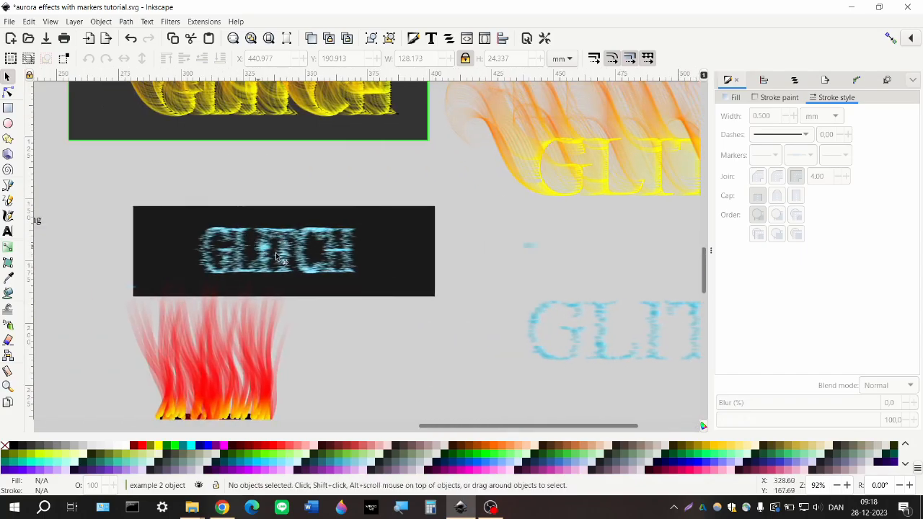
pyautogui.keyDown('ctrl'); pyautogui.scroll(1, 279, 253); pyautogui.keyUp('ctrl')
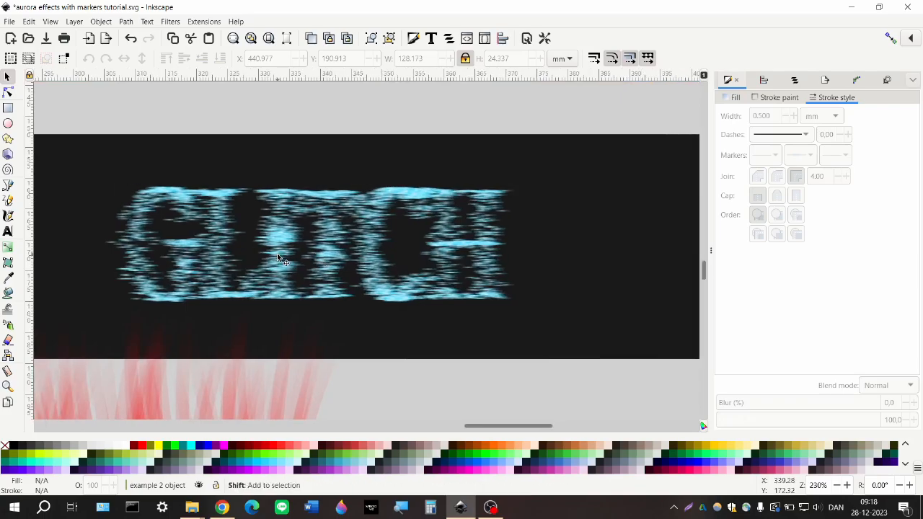
pyautogui.keyDown('ctrl'); pyautogui.scroll(2, 277, 253); pyautogui.keyUp('ctrl')
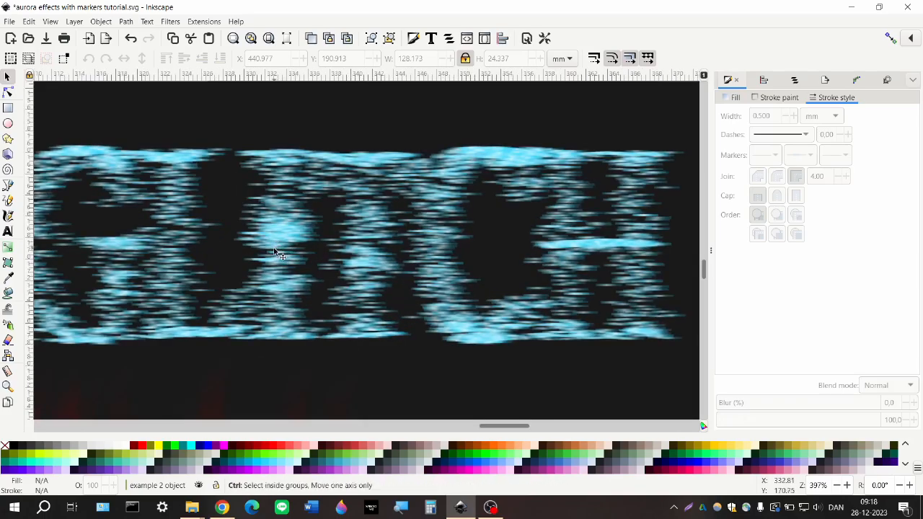
pyautogui.keyDown('ctrl'); pyautogui.scroll(-6, 275, 253); pyautogui.keyUp('ctrl')
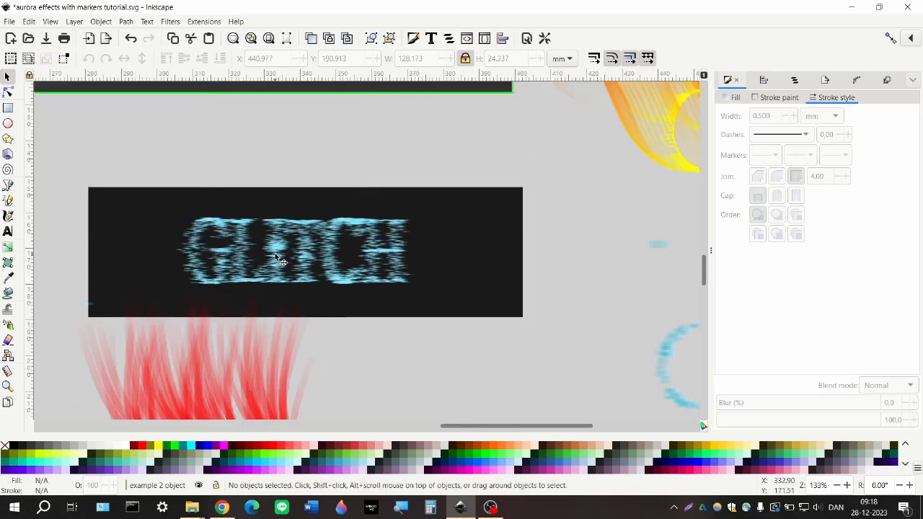
pyautogui.keyDown('shift'); pyautogui.hscroll(10, 275, 253); pyautogui.keyUp('shift')
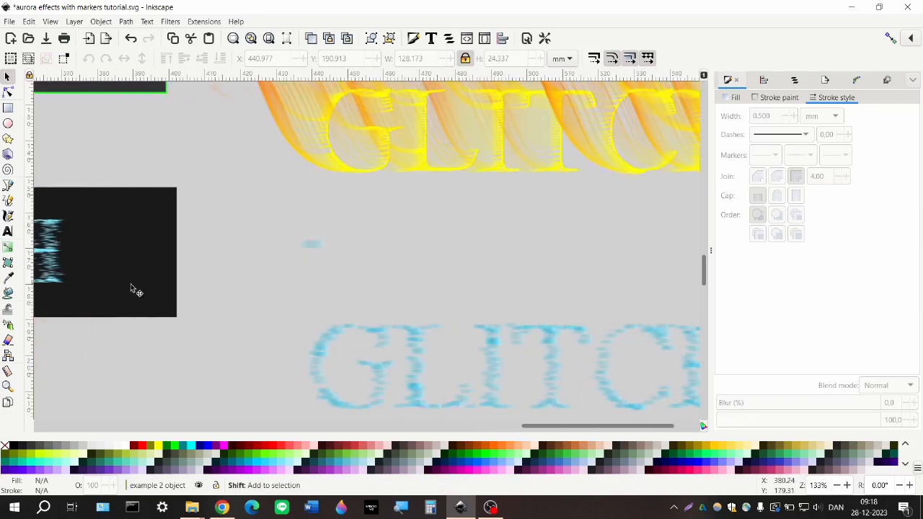
pyautogui.keyDown('shift'); pyautogui.hscroll(3, 184, 291); pyautogui.keyUp('shift')
pyautogui.scroll(-4, 184, 292)
pyautogui.click(215, 268)
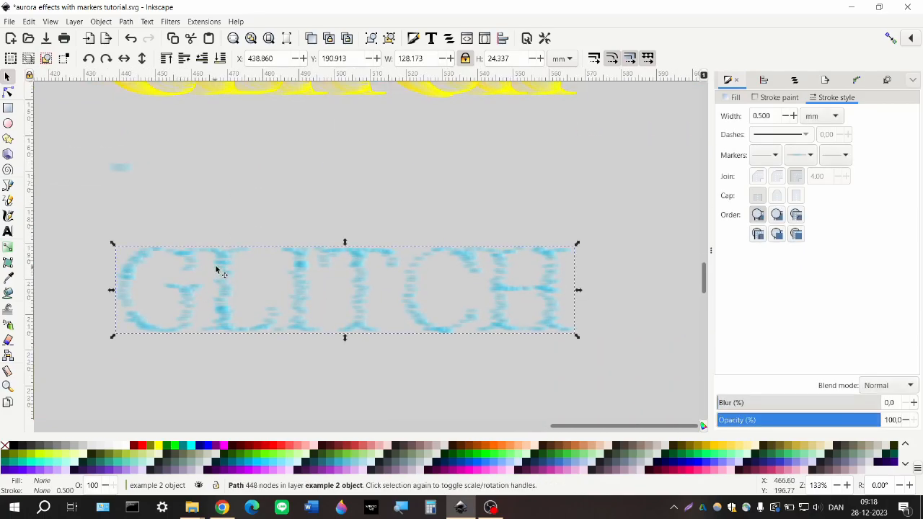
# Step: Try the Blur filter on the GLITCH path with 2.00 horizontal and 0.01 vertical blur, using the live preview
pyautogui.click(205, 22)
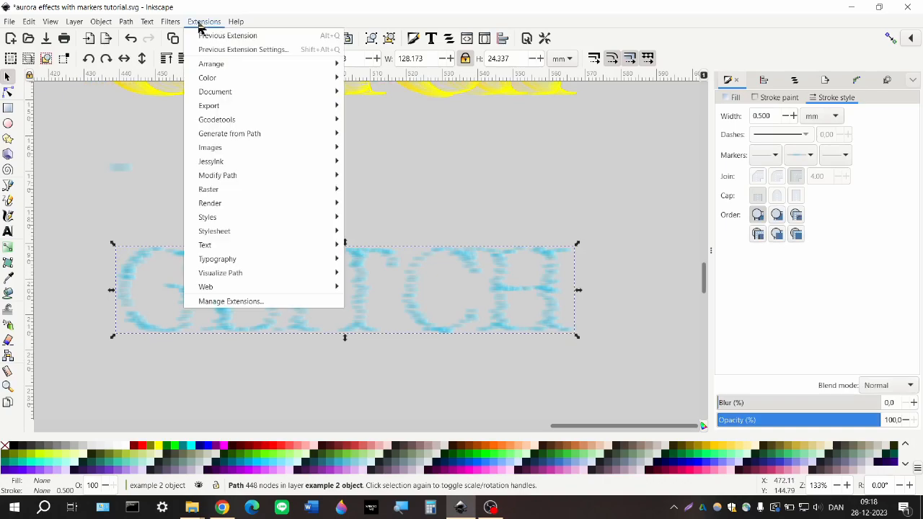
pyautogui.moveTo(173, 22)
pyautogui.moveTo(209, 65)
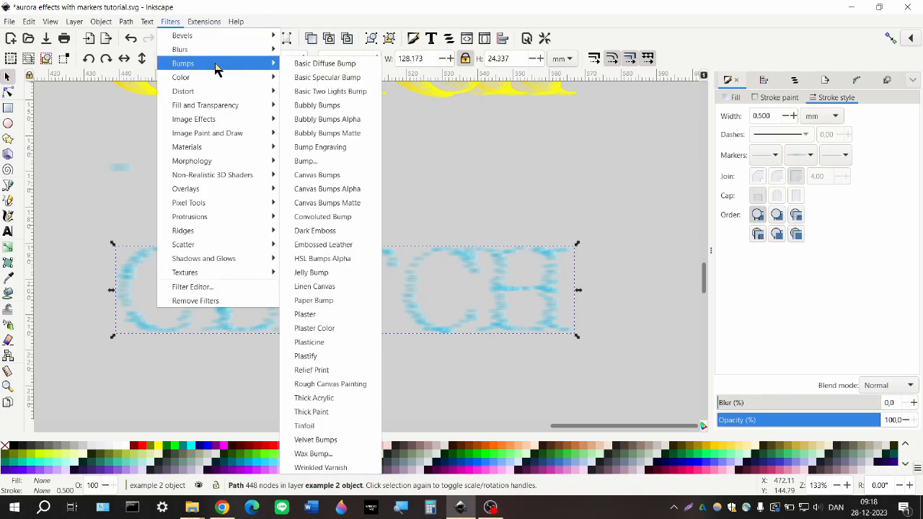
pyautogui.moveTo(260, 51)
pyautogui.click(317, 77)
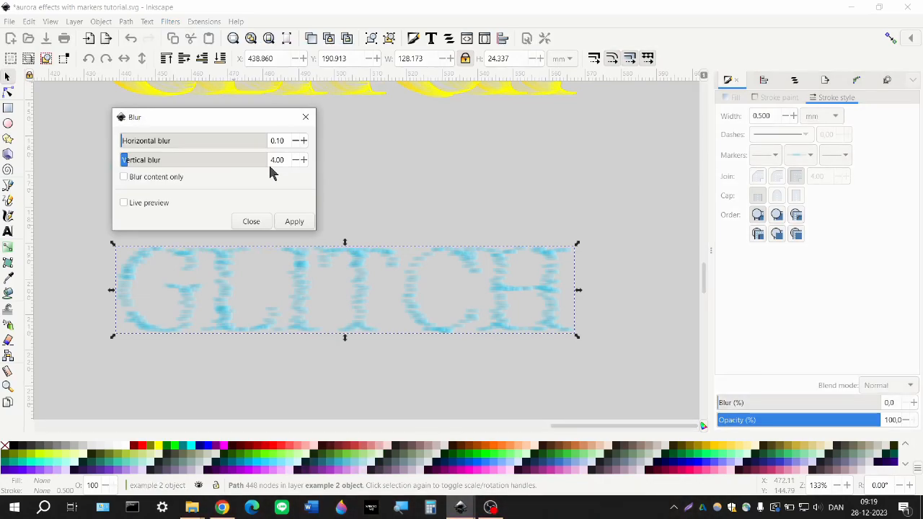
pyautogui.click(272, 159)
pyautogui.click(278, 142)
pyautogui.click(123, 203)
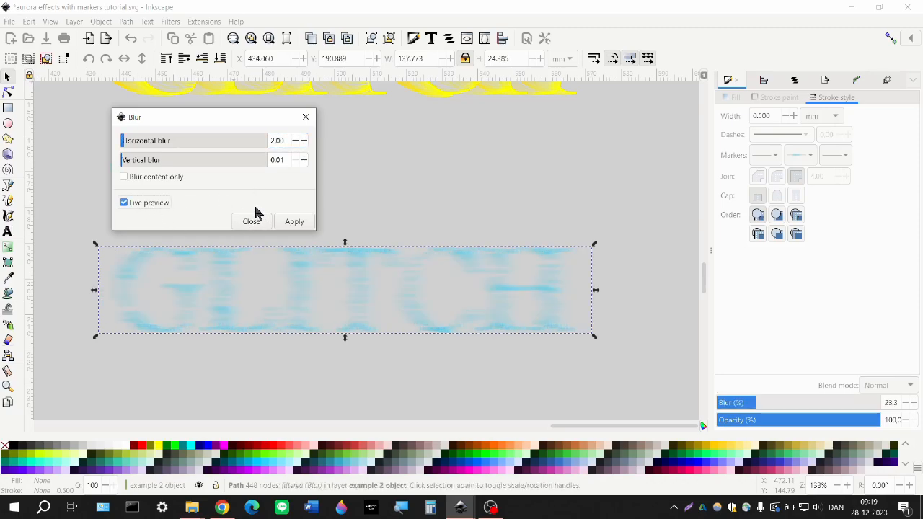
# Step: Try weaker horizontal blurs of 1.00, 0.50 and 0.20 on the GLITCH path and close the filter settings
pyautogui.click(274, 140)
pyautogui.press('BackSpace')
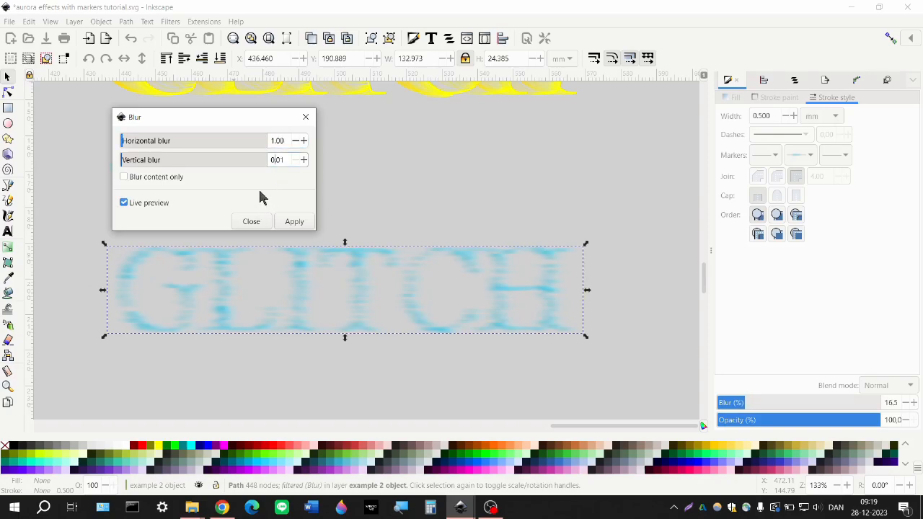
pyautogui.click(274, 141)
pyautogui.write('1')
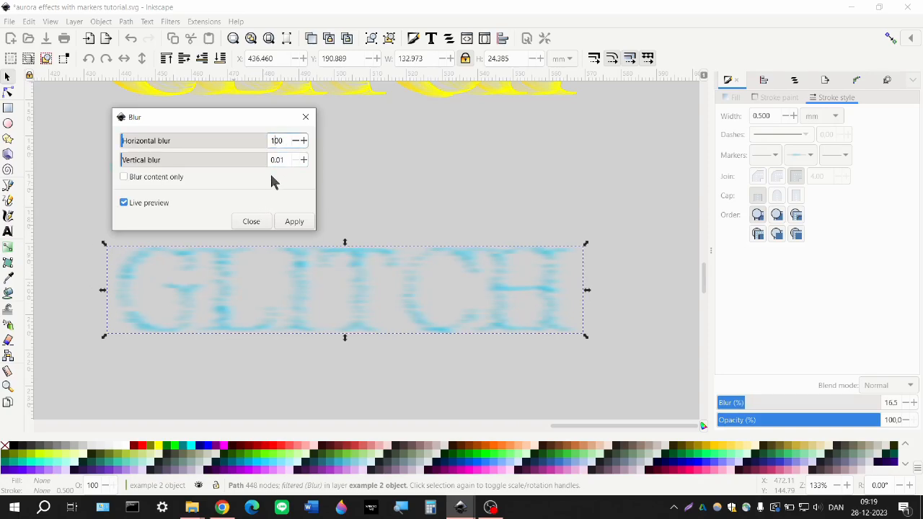
pyautogui.press('BackSpace')
pyautogui.write('5')
pyautogui.click(277, 157)
pyautogui.click(281, 140)
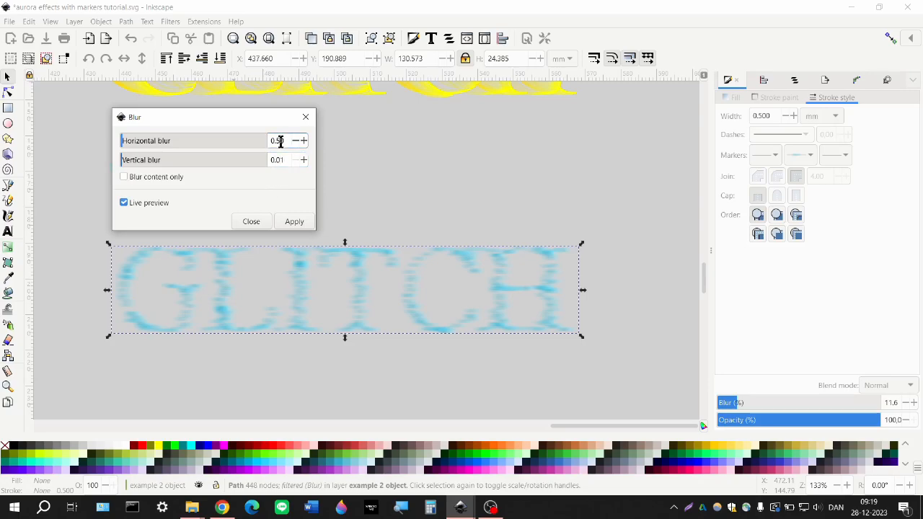
pyautogui.press('BackSpace')
pyautogui.write('2')
pyautogui.click(279, 160)
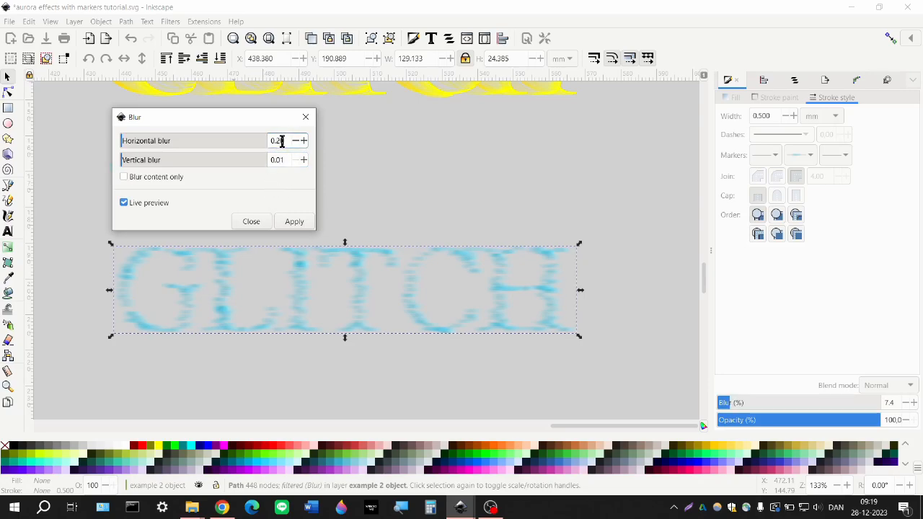
pyautogui.click(282, 221)
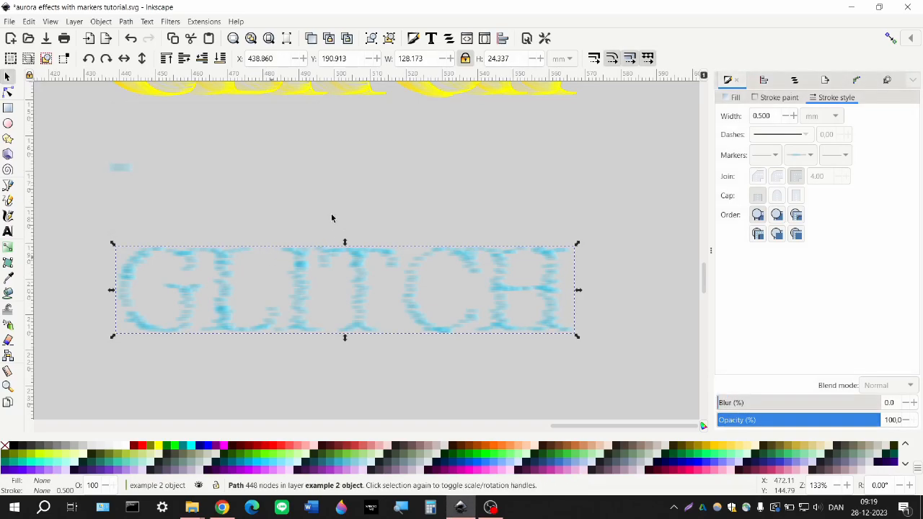
# Step: Examine the blurred markers on the GLITCH letters and the small blue source shape up close, and deselect the path
pyautogui.scroll(4, 395, 274)
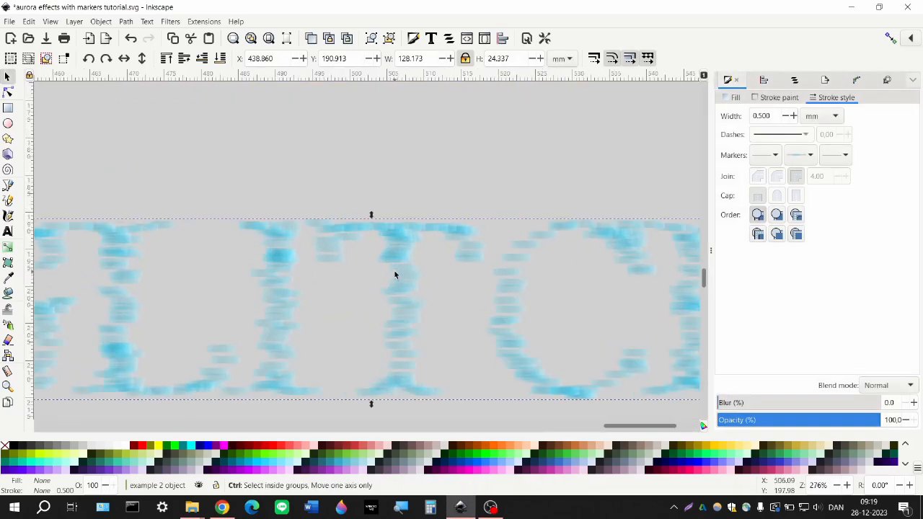
pyautogui.scroll(-4, 416, 277)
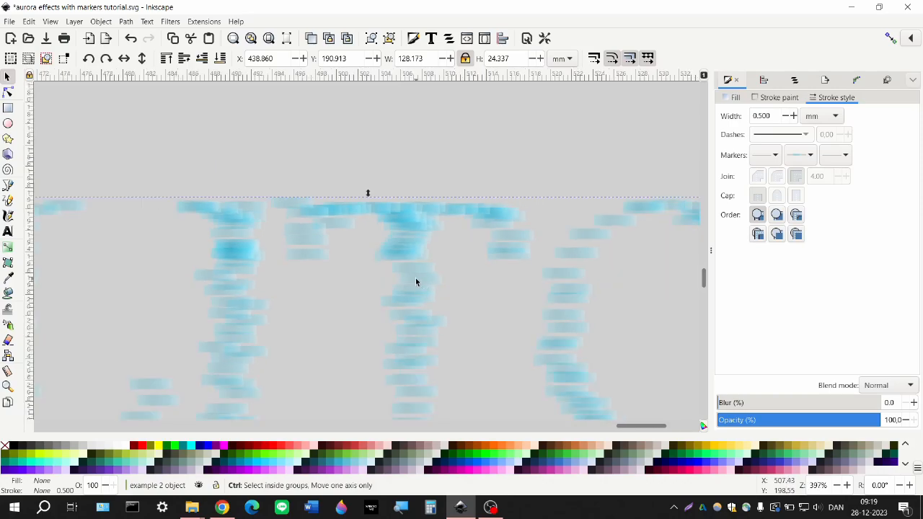
pyautogui.scroll(3, 418, 285)
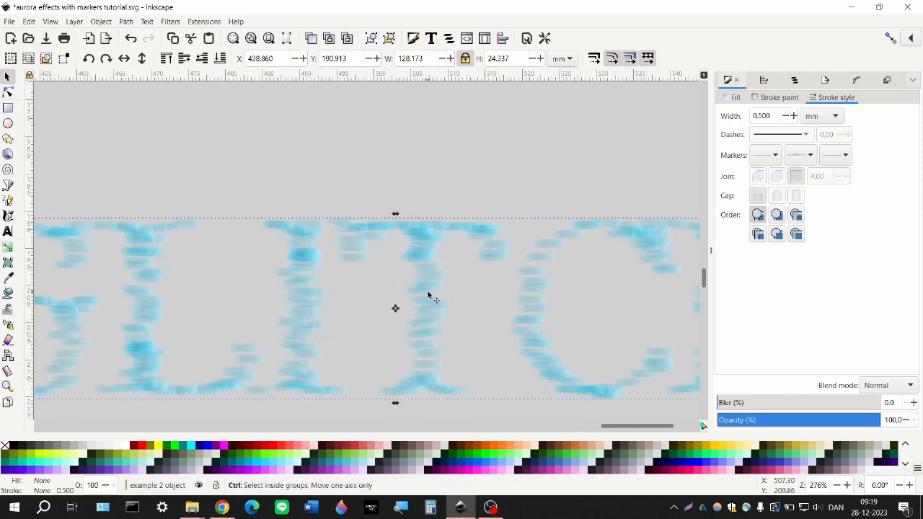
pyautogui.scroll(3, 414, 285)
pyautogui.hscroll(-5, 190, 241)
pyautogui.scroll(2, 260, 210)
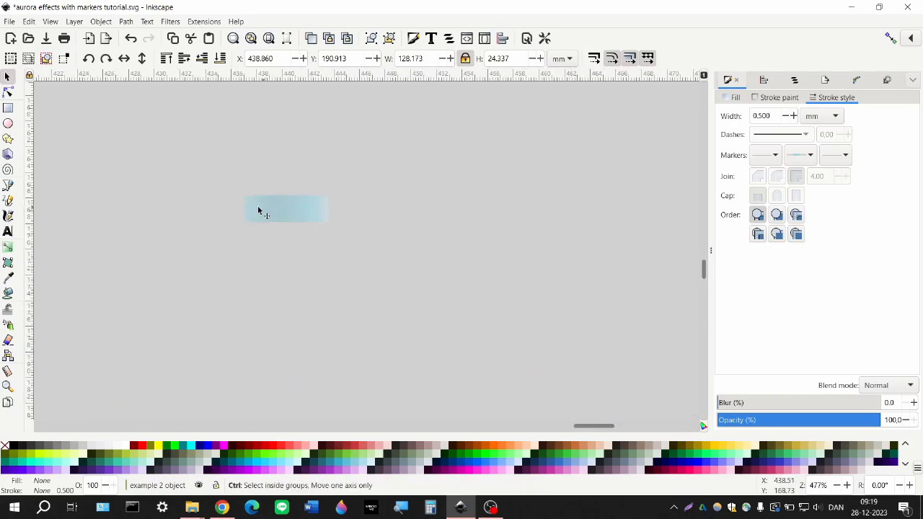
pyautogui.scroll(-4, 274, 223)
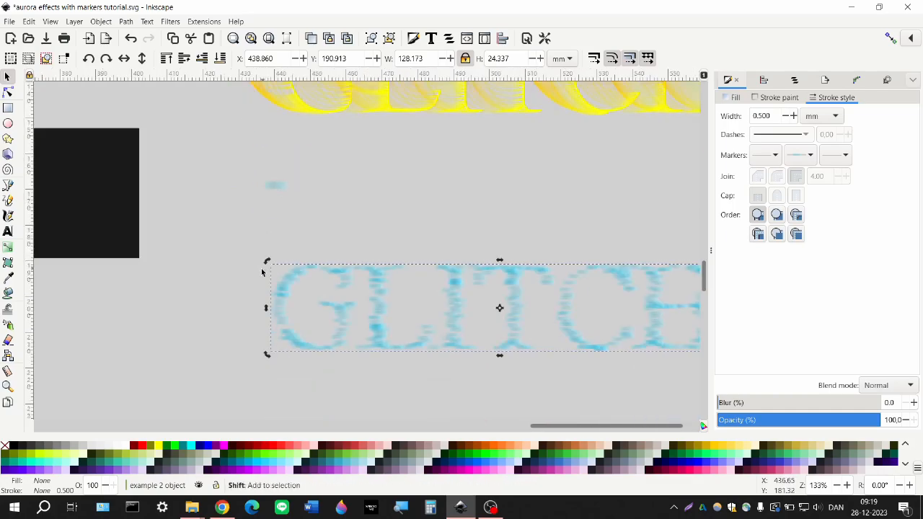
pyautogui.hscroll(3, 273, 275)
pyautogui.scroll(-1, 273, 275)
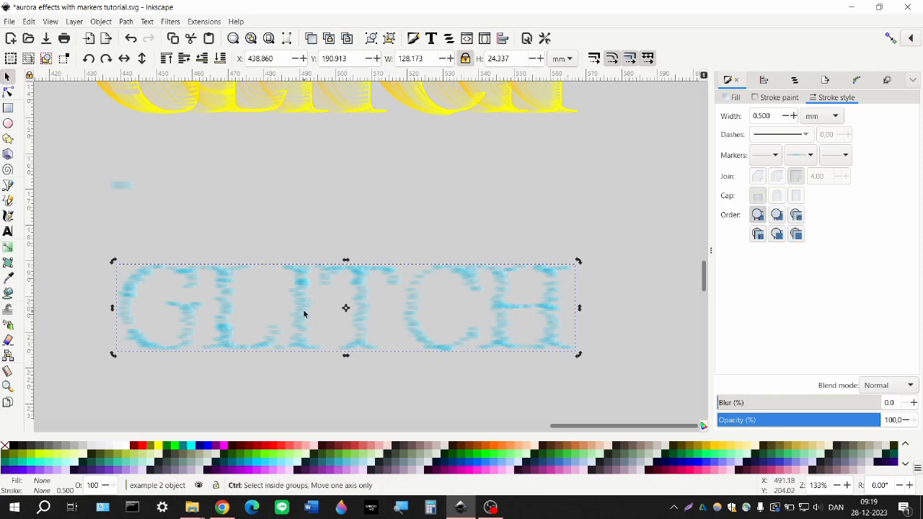
pyautogui.scroll(-2, 305, 290)
pyautogui.click(301, 287)
# Step: Review the finished GLITCH examples and examine the flaming T of the Text example with its separate flame stroke
pyautogui.hscroll(-4, 310, 284)
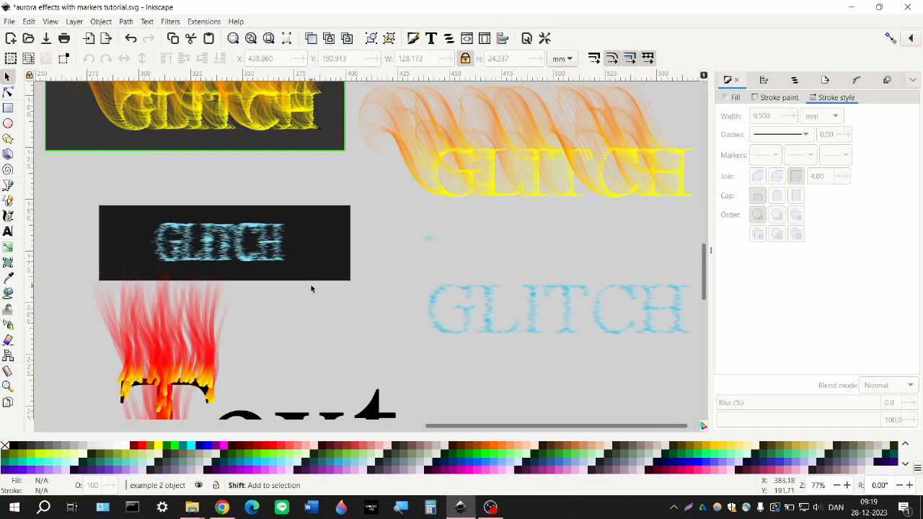
pyautogui.scroll(3, 251, 252)
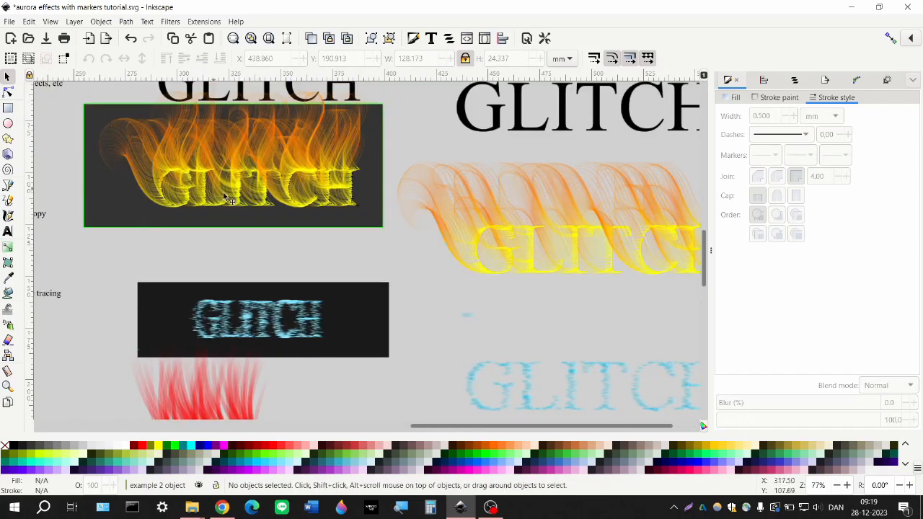
pyautogui.scroll(-9, 436, 288)
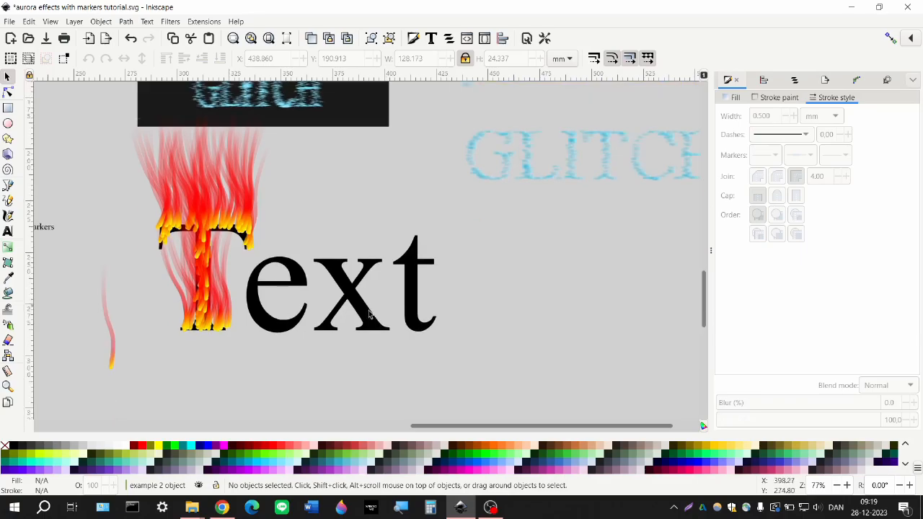
pyautogui.hscroll(8, 321, 347)
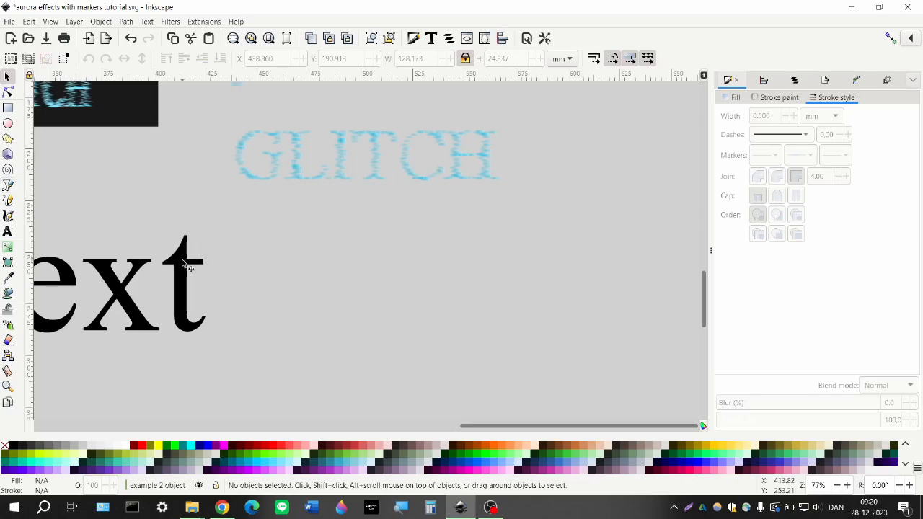
pyautogui.hscroll(-4, 216, 259)
pyautogui.hscroll(4, 216, 260)
pyautogui.hscroll(-4, 210, 267)
pyautogui.hscroll(-2, 221, 278)
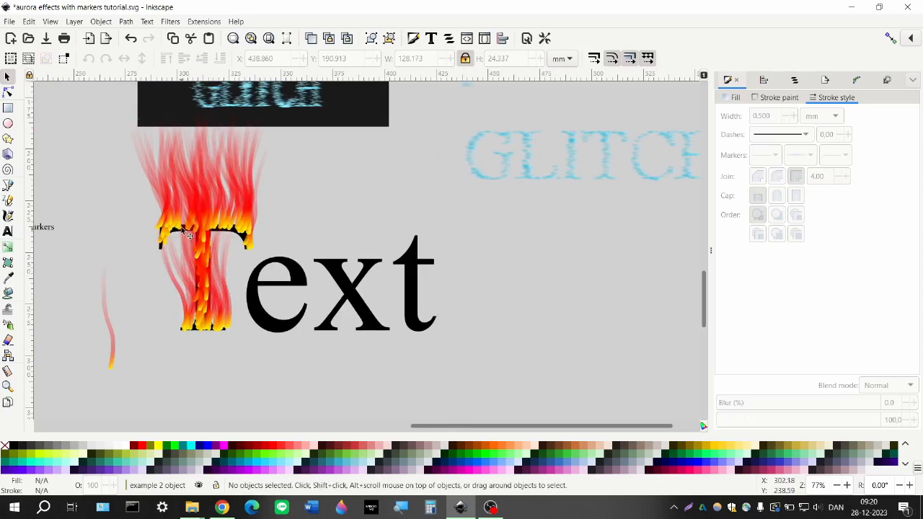
pyautogui.hscroll(-2, 221, 281)
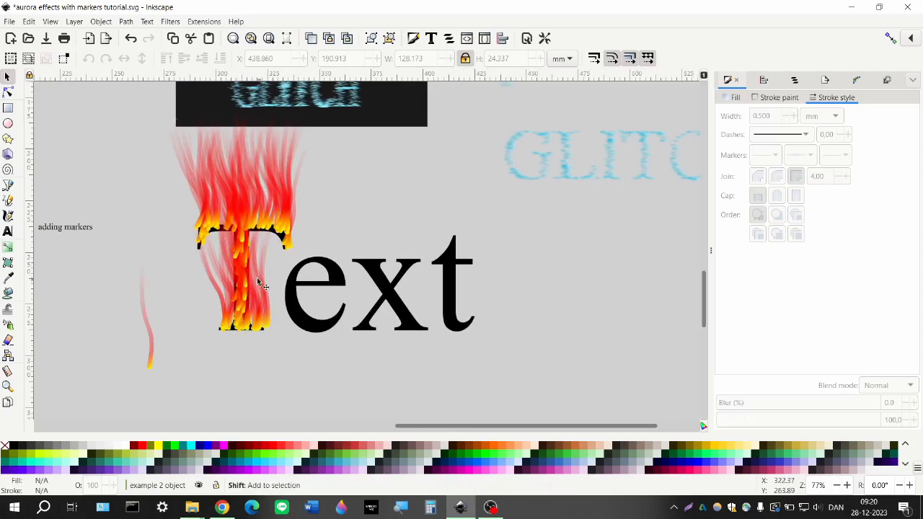
pyautogui.hscroll(2, 245, 288)
pyautogui.hscroll(-3, 231, 274)
pyautogui.hscroll(3, 216, 260)
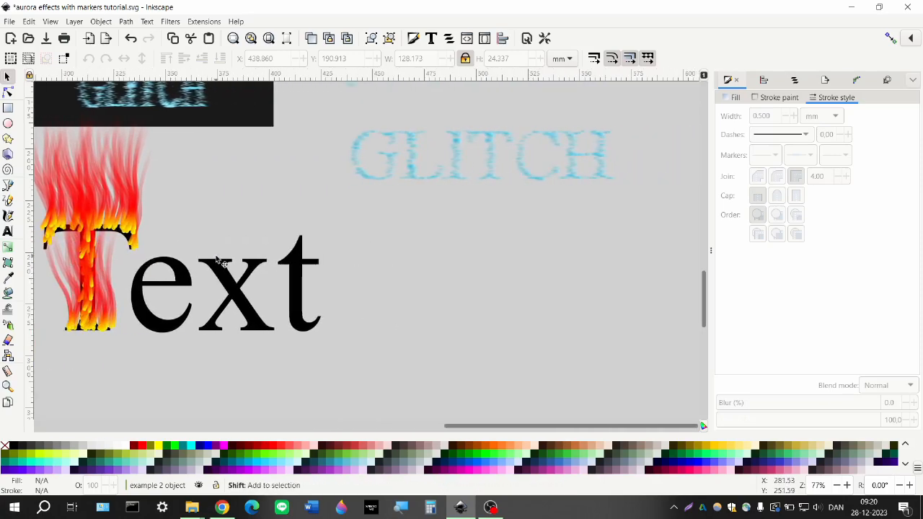
pyautogui.hscroll(-3, 216, 260)
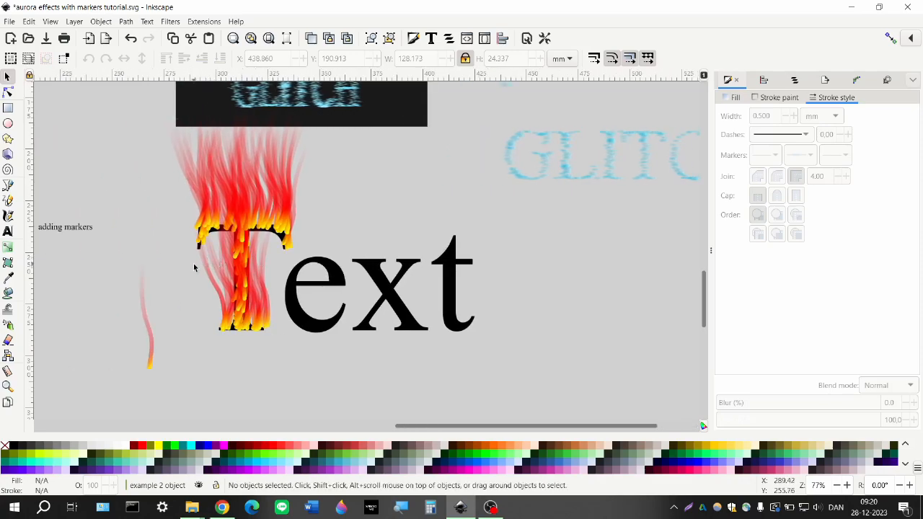
pyautogui.hscroll(5, 217, 267)
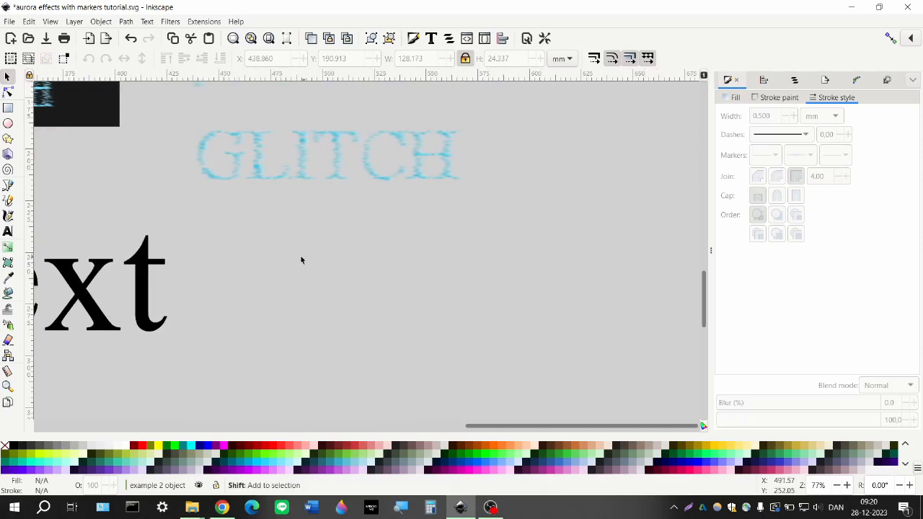
# Step: Add the text DEMO in the empty area beside the Text example and scale it to about 160 mm wide
pyautogui.click(7, 231)
pyautogui.click(256, 266)
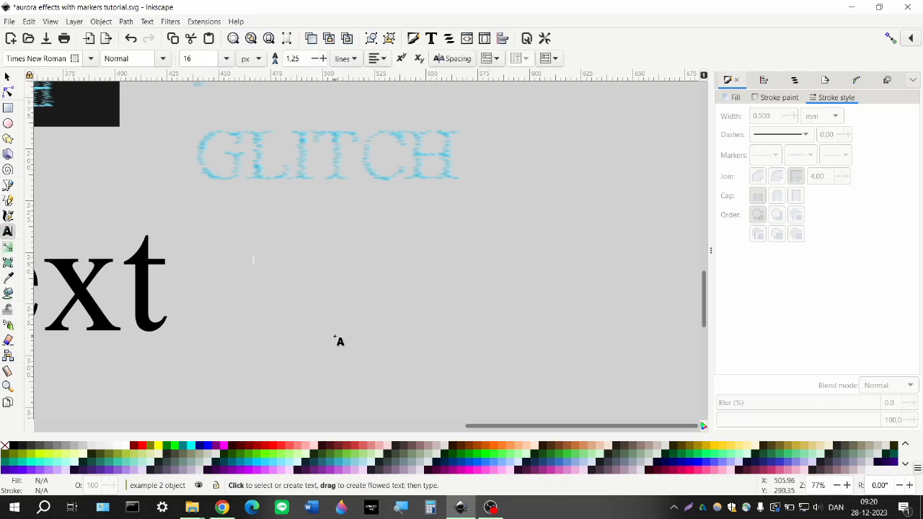
pyautogui.write('DEMO')
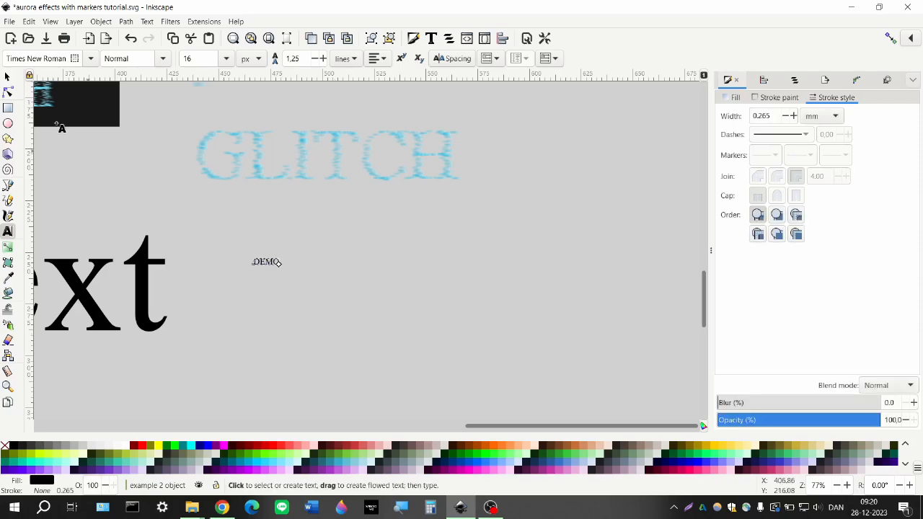
pyautogui.click(7, 77)
pyautogui.moveTo(275, 272); pyautogui.dragTo(588, 340)
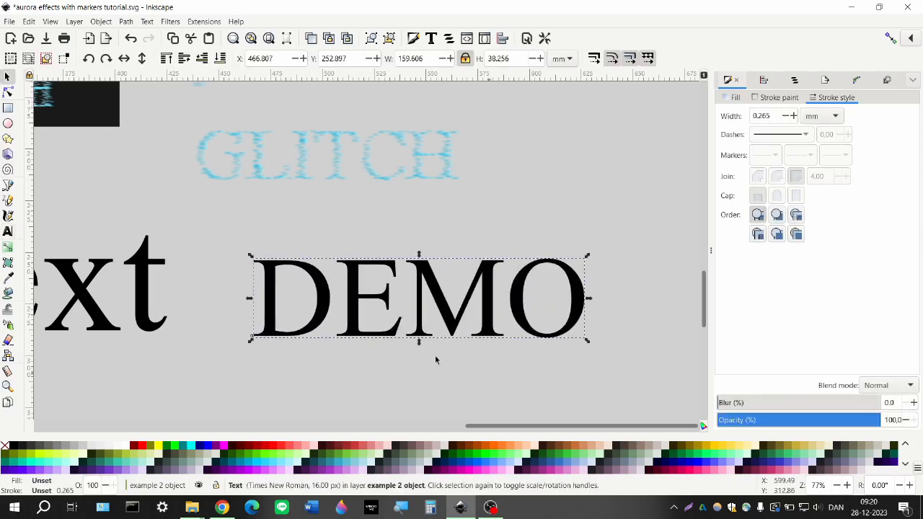
pyautogui.moveTo(326, 303); pyautogui.dragTo(328, 296)
# Step: Make the DEMO text bold, shift it slightly up and to the left, and deselect it
pyautogui.doubleClick(329, 296)
pyautogui.hotkey('ctrl', 'a')
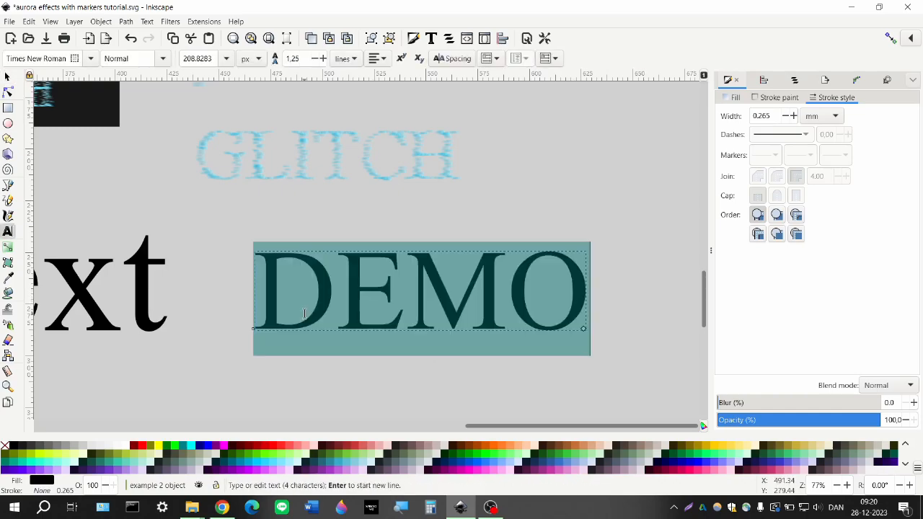
pyautogui.click(162, 59)
pyautogui.click(155, 109)
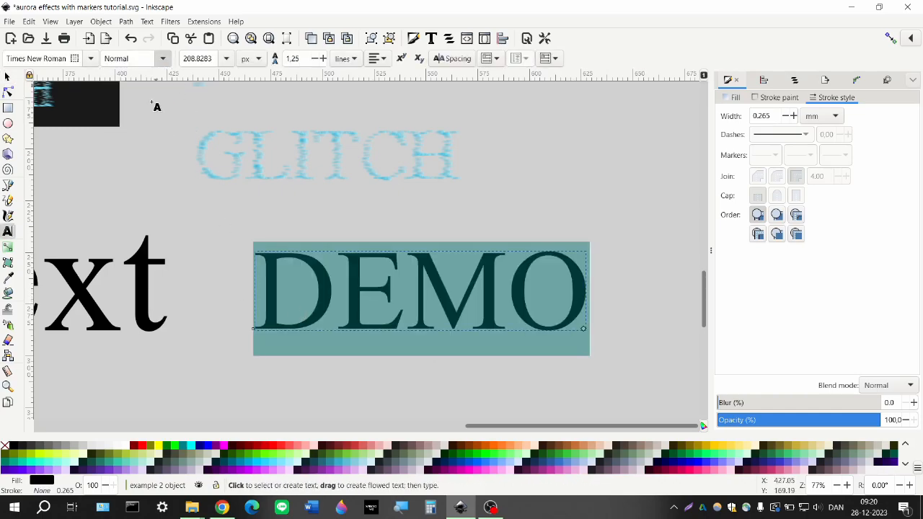
pyautogui.press('F1')
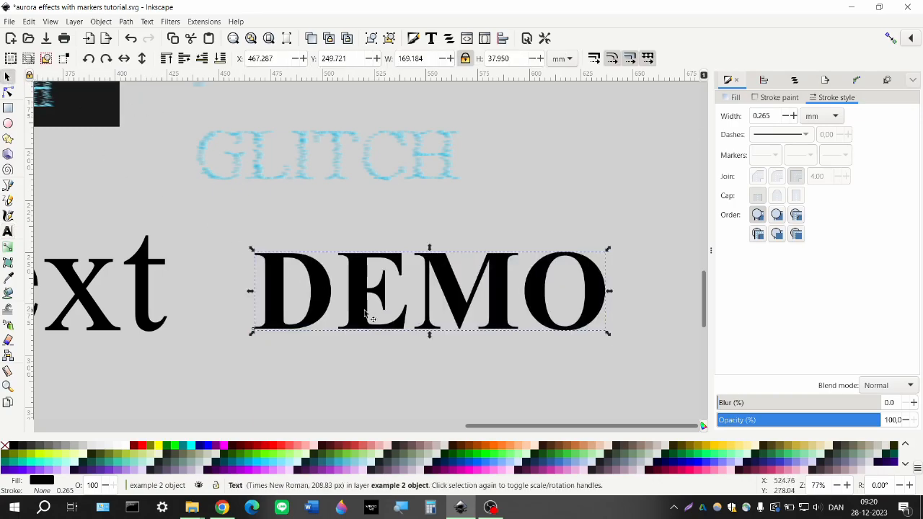
pyautogui.moveTo(324, 298); pyautogui.dragTo(314, 293)
pyautogui.click(369, 346)
pyautogui.hscroll(1, 348, 303)
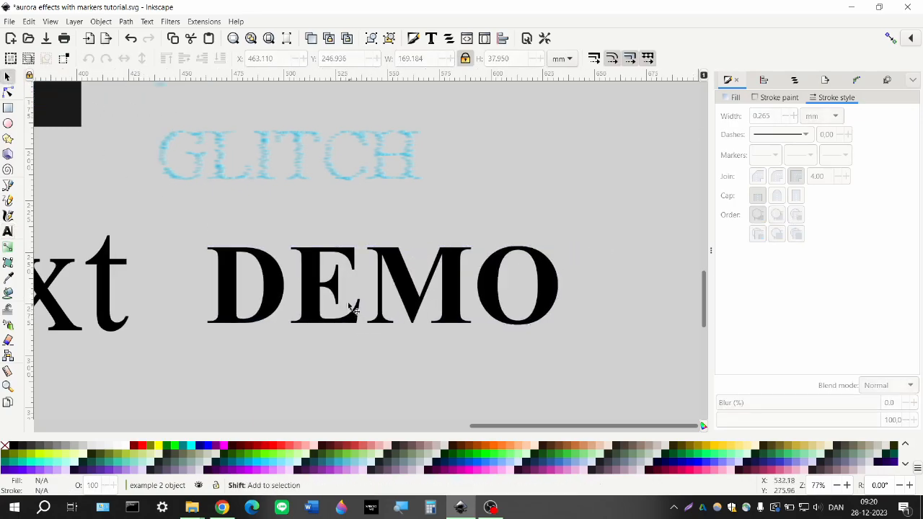
pyautogui.scroll(3, 339, 303)
pyautogui.scroll(-2, 325, 285)
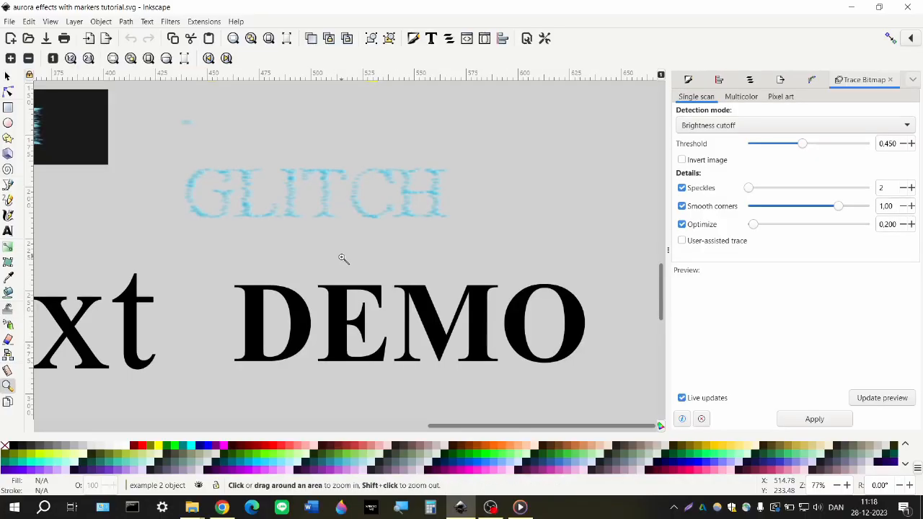
pyautogui.hscroll(1, 289, 279)
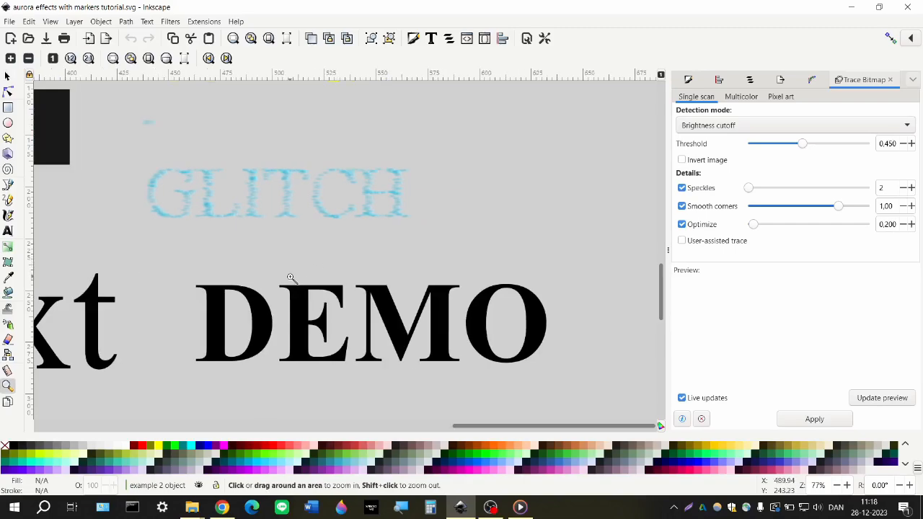
pyautogui.scroll(-1, 292, 286)
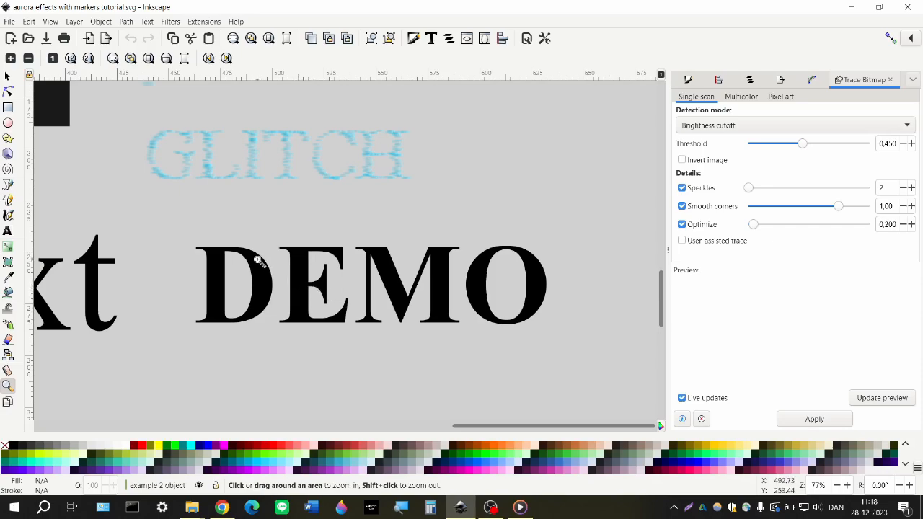
pyautogui.click(8, 76)
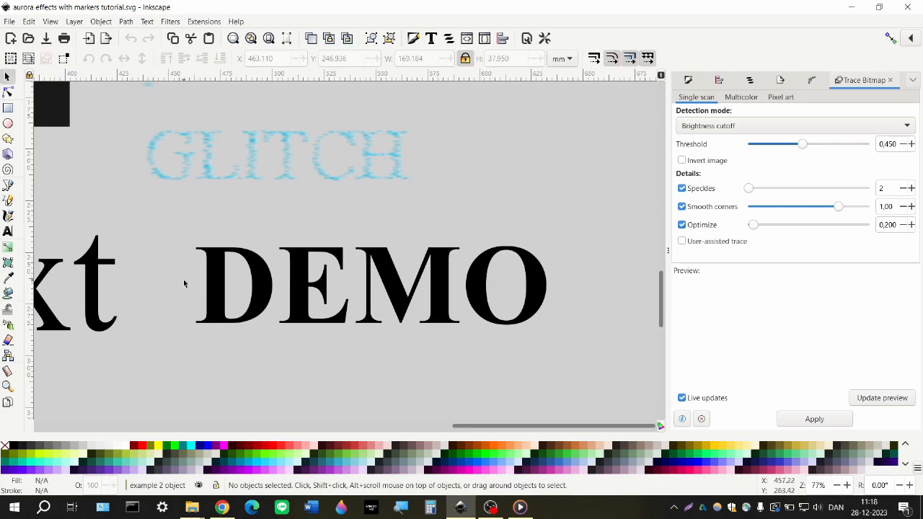
# Step: Select the separate flame stroke beside the flaming T and compare it with the T and the DEMO text
pyautogui.hscroll(-5, 205, 295)
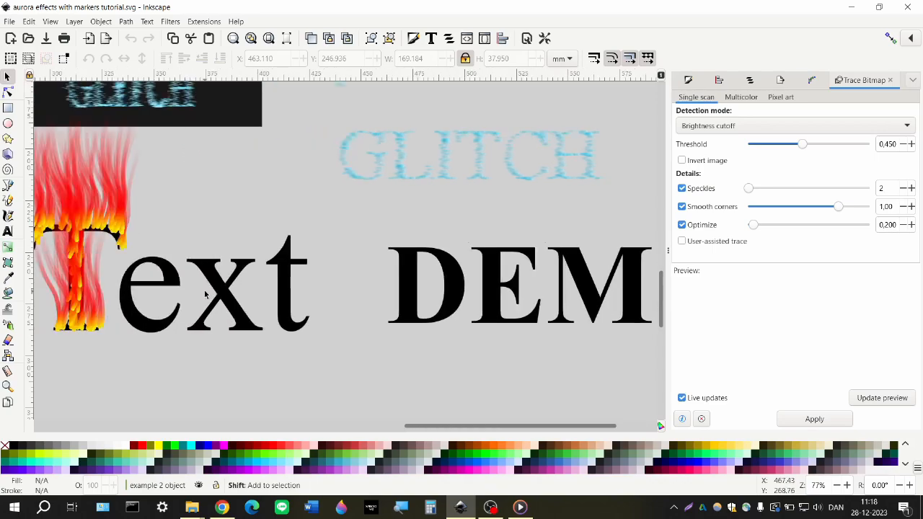
pyautogui.hscroll(-6, 206, 294)
pyautogui.click(212, 332)
pyautogui.scroll(-2, 191, 319)
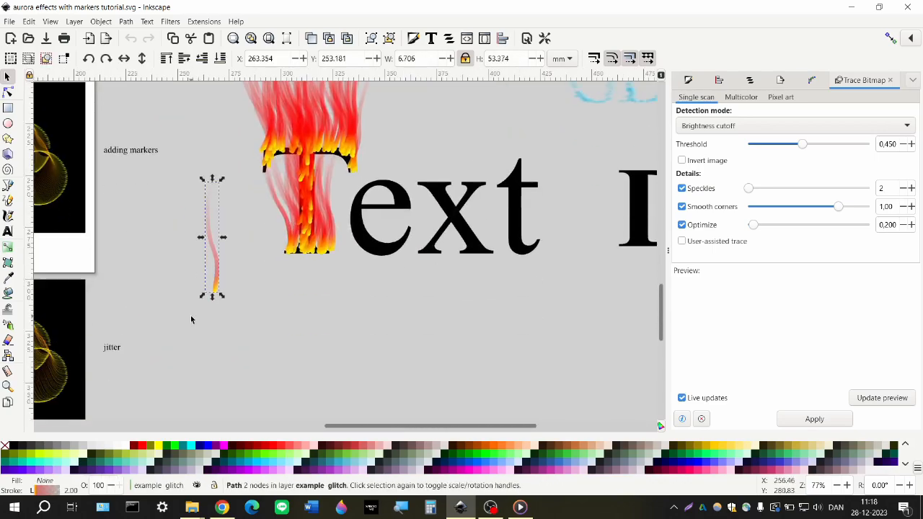
pyautogui.hscroll(5, 198, 293)
pyautogui.hscroll(-3, 199, 288)
pyautogui.hscroll(6, 216, 292)
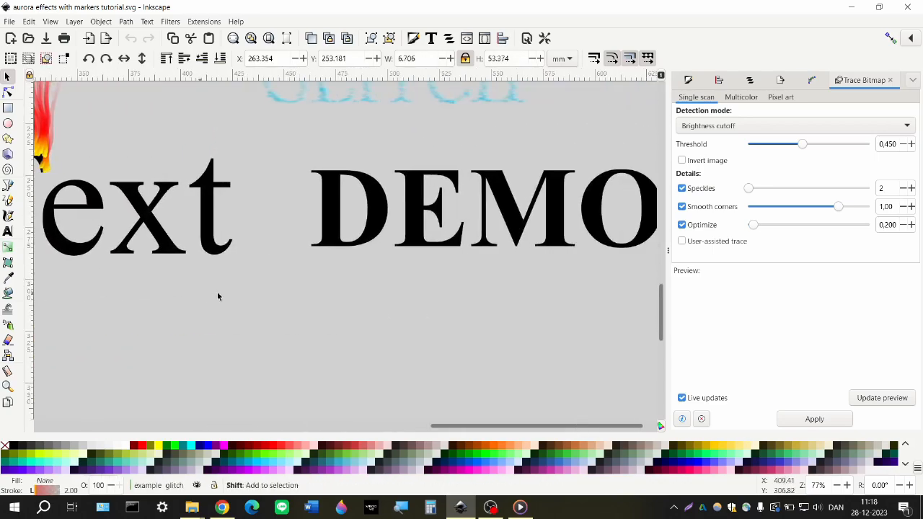
# Step: Sketch a freehand S-shaped line about 43 mm tall below the start of DEMO, with a yellow stroke and no fill
pyautogui.click(8, 201)
pyautogui.scroll(-2, 288, 310)
pyautogui.hscroll(1, 288, 310)
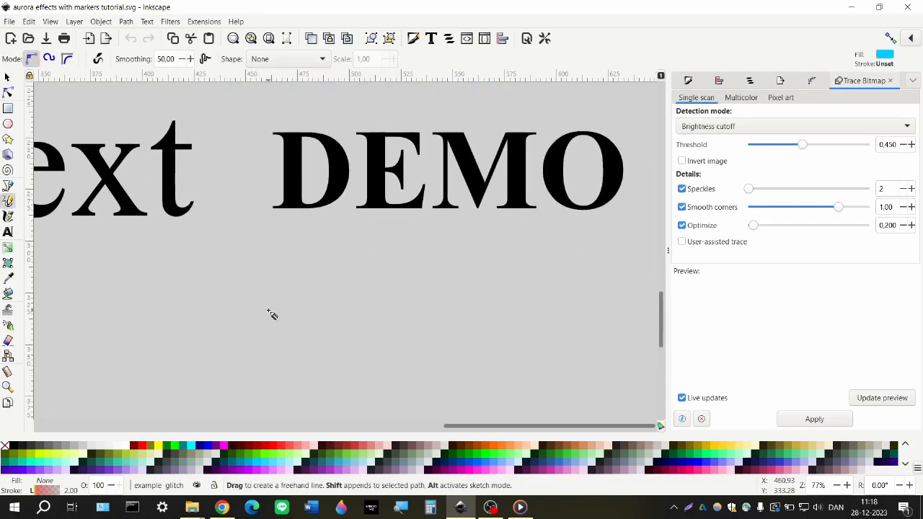
pyautogui.moveTo(269, 303)
pyautogui.mouseDown()
pyautogui.moveTo(255, 293)
pyautogui.moveTo(261, 257)
pyautogui.moveTo(249, 215)
pyautogui.mouseUp()
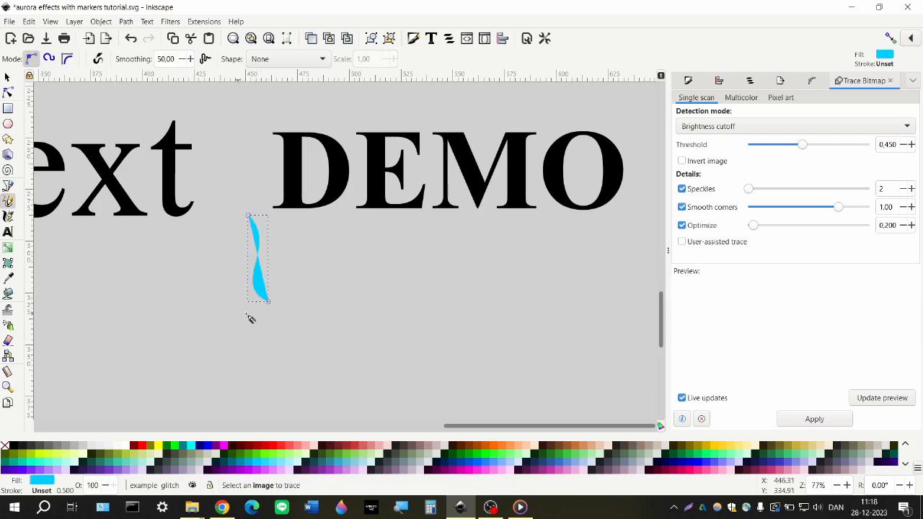
pyautogui.keyDown('shift'); pyautogui.click(155, 445); pyautogui.keyUp('shift')
pyautogui.click(6, 446)
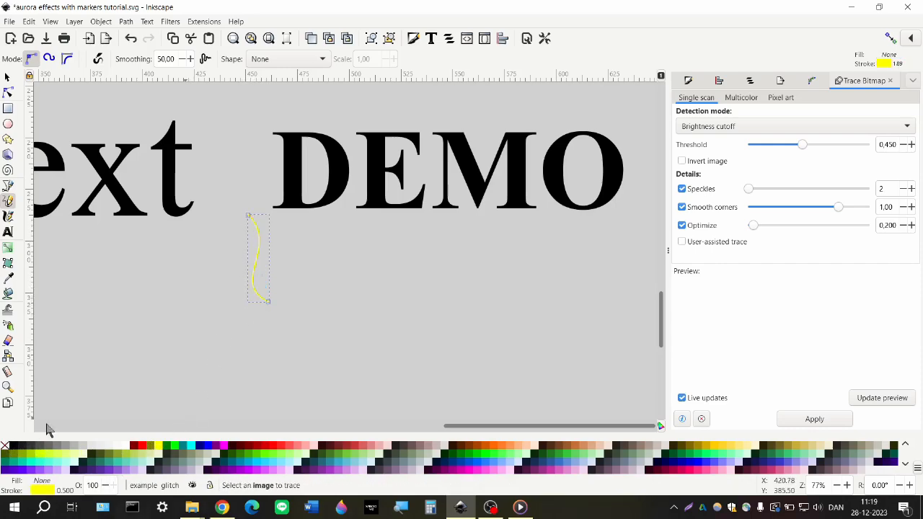
# Step: Set the stroke width of the S-shaped line to 1 mm
pyautogui.scroll(3, 250, 254)
pyautogui.scroll(2, 251, 259)
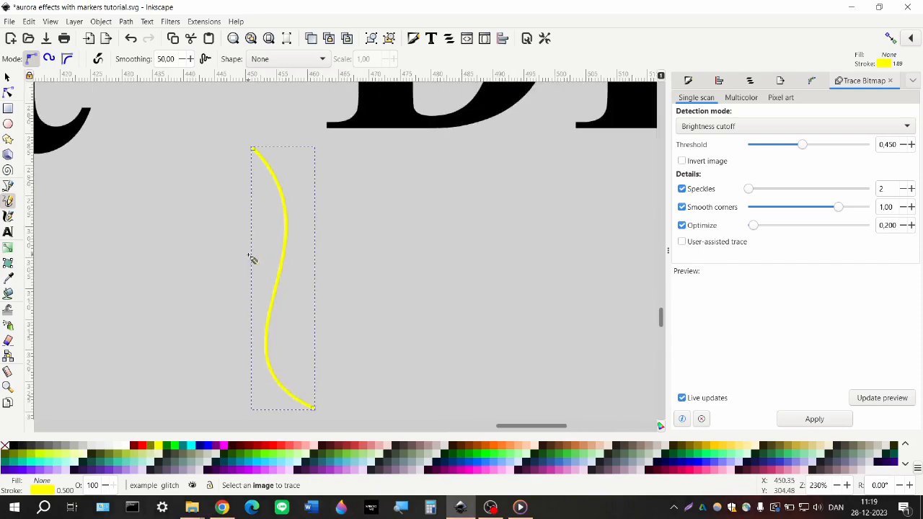
pyautogui.click(685, 82)
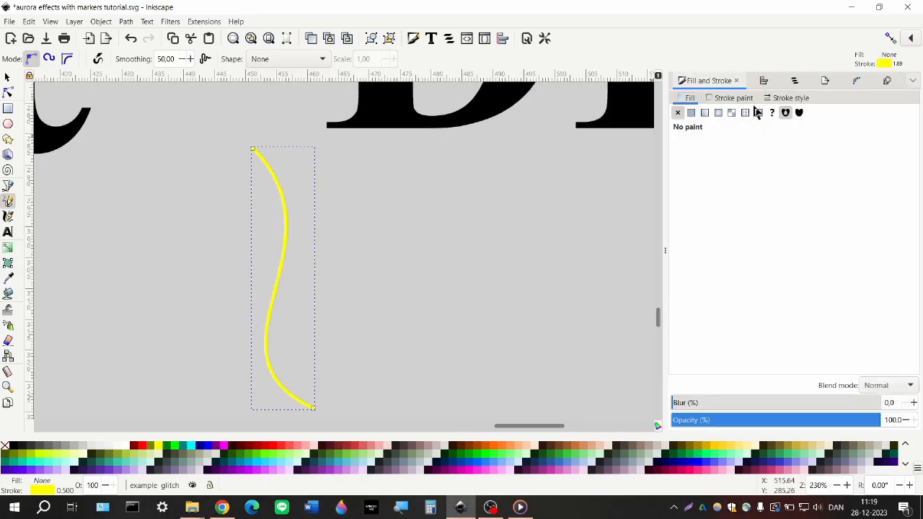
pyautogui.click(786, 103)
pyautogui.doubleClick(716, 116)
pyautogui.write('1')
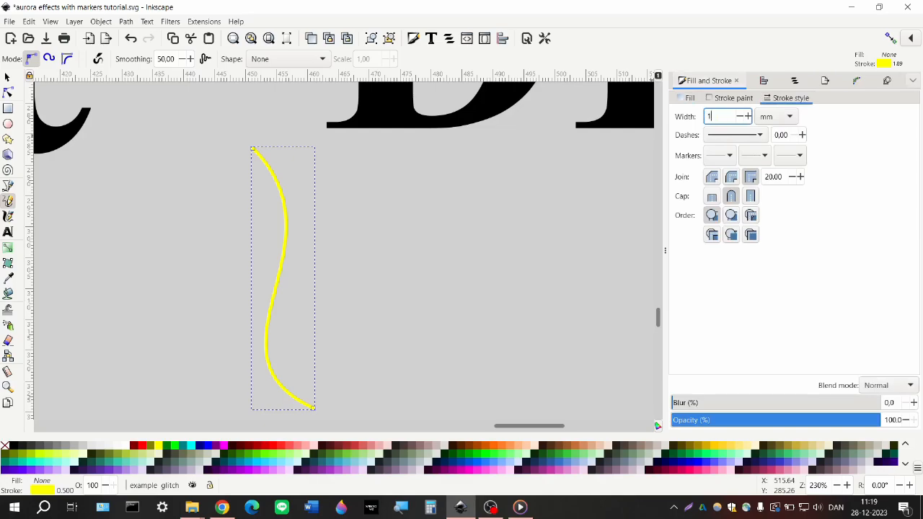
pyautogui.press('Return')
pyautogui.scroll(-1, 213, 242)
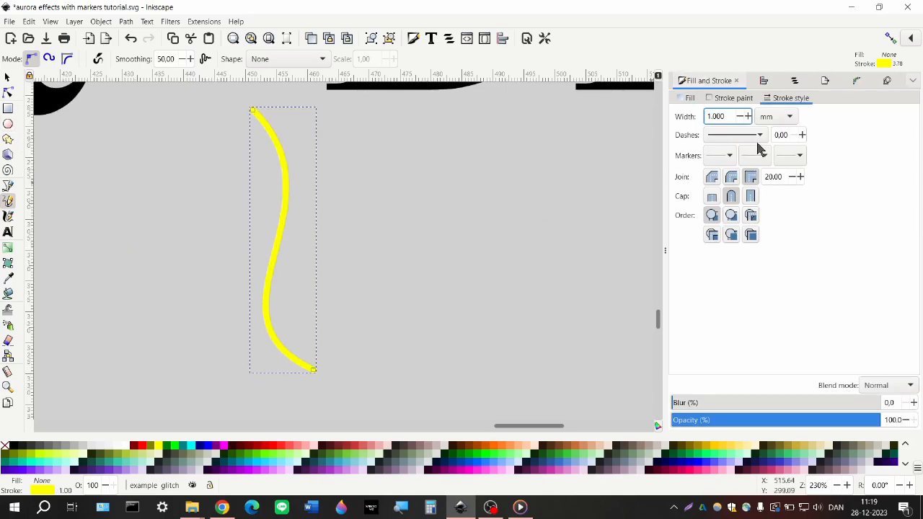
# Step: Give the line's stroke a linear gradient using the existing yellow-to-transparent-red gradient 11926
pyautogui.click(711, 99)
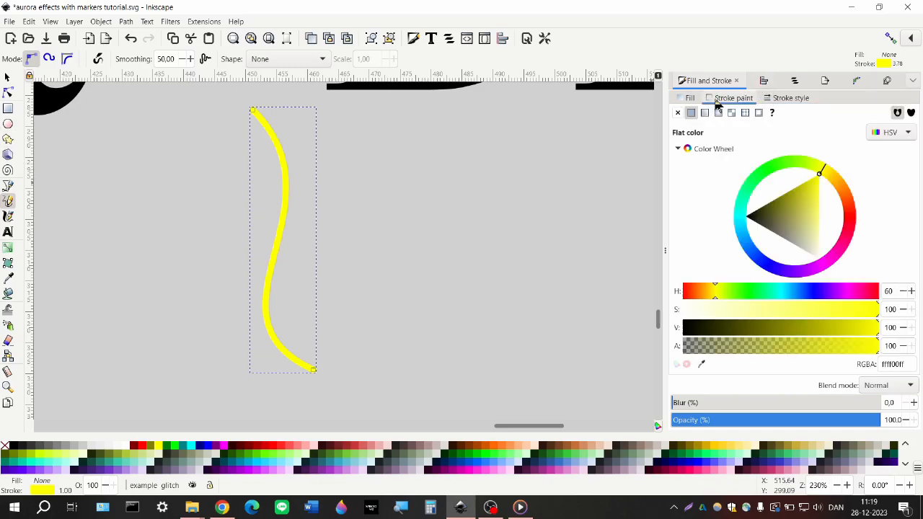
pyautogui.click(706, 113)
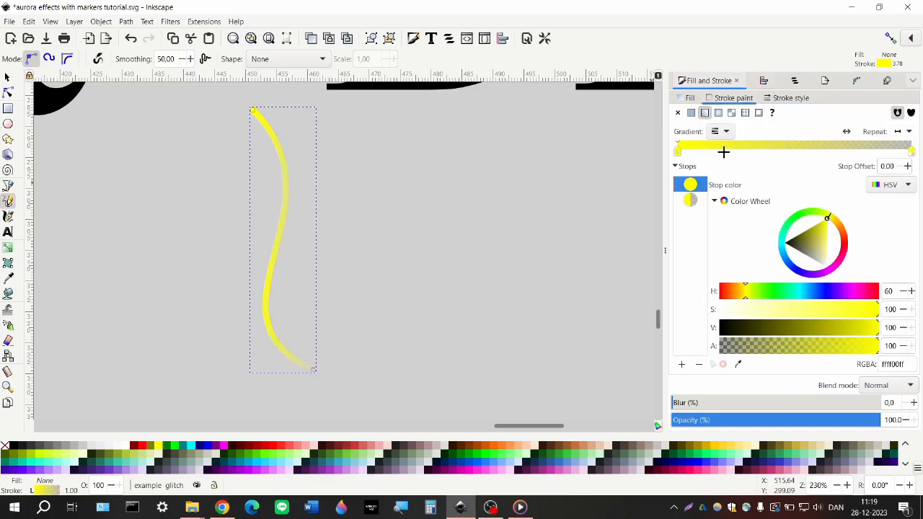
pyautogui.click(727, 132)
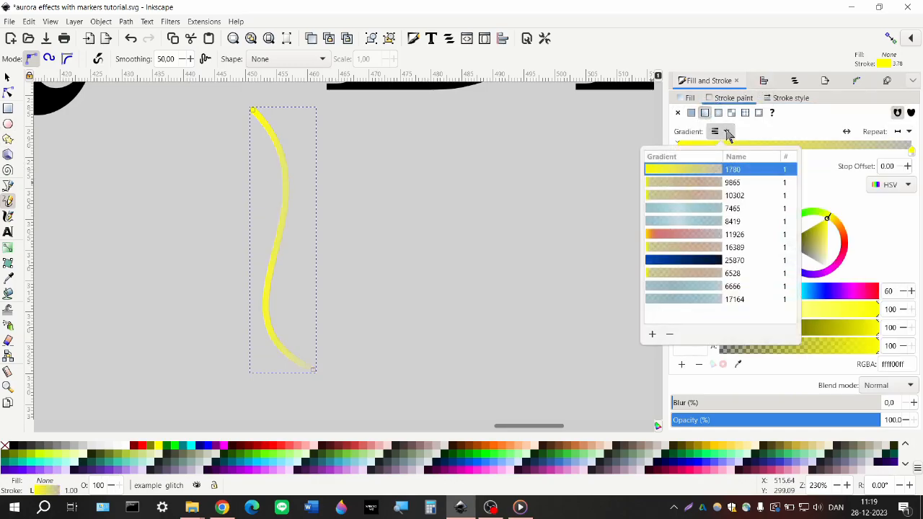
pyautogui.click(712, 236)
pyautogui.click(417, 272)
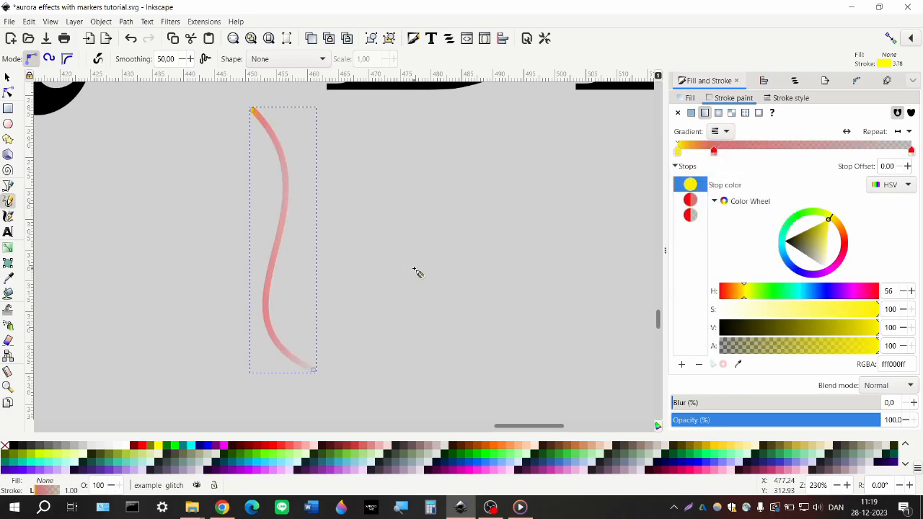
# Step: Realign the stroke gradient along the line so yellow starts at its lower end and the transparent end lies at its upper end
pyautogui.press('g')
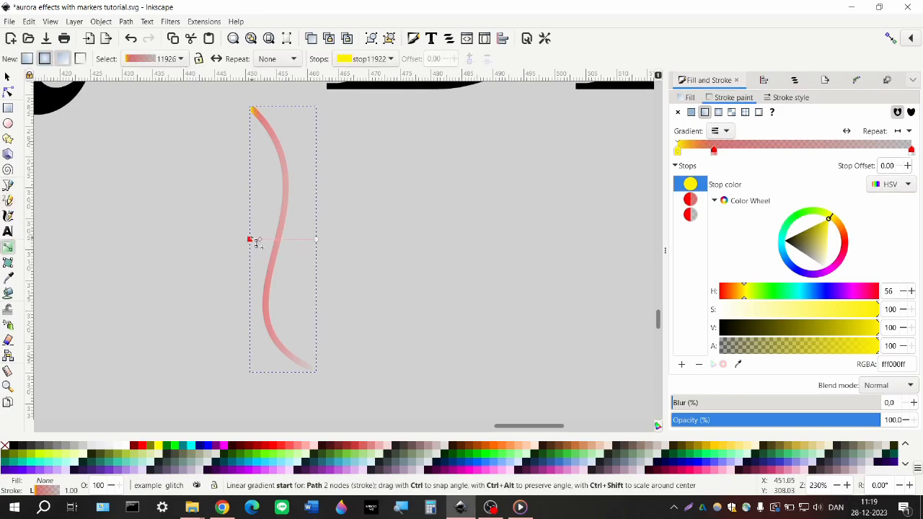
pyautogui.moveTo(320, 355); pyautogui.dragTo(309, 368)
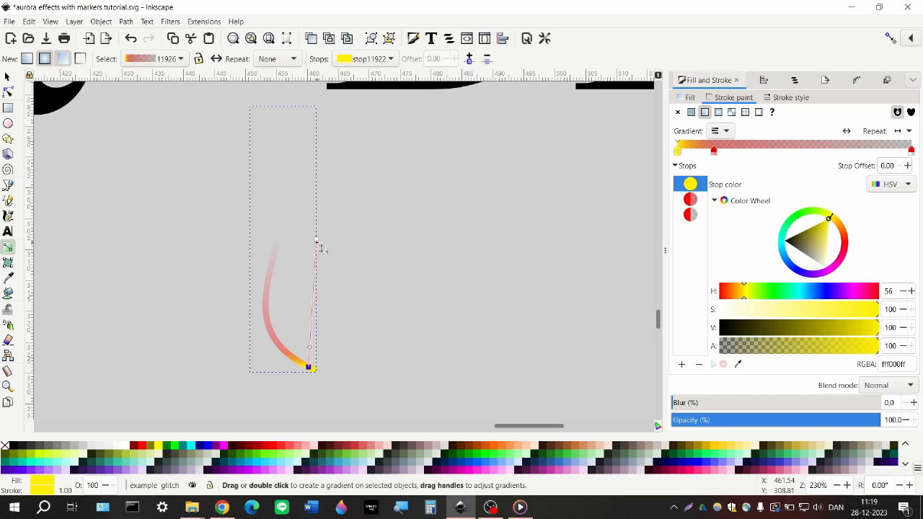
pyautogui.moveTo(320, 243)
pyautogui.mouseDown()
pyautogui.moveTo(278, 177)
pyautogui.moveTo(272, 119)
pyautogui.mouseUp()
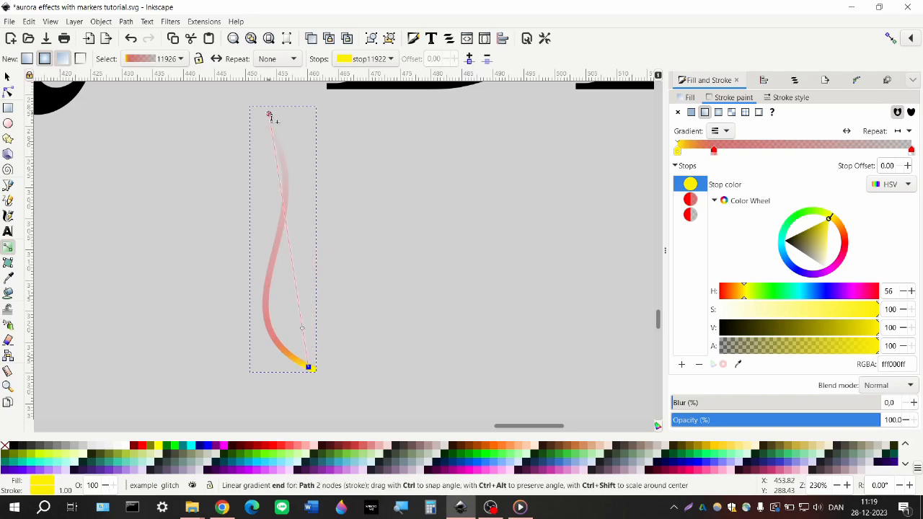
pyautogui.click(265, 103)
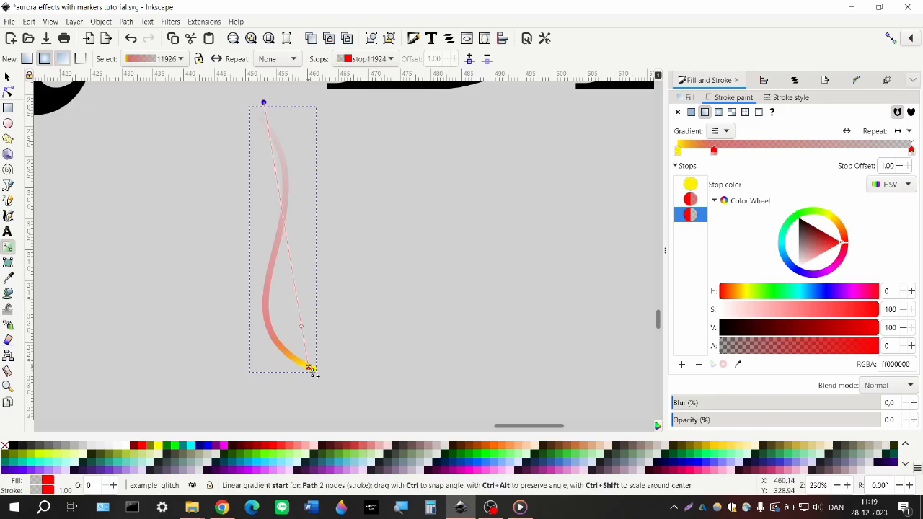
# Step: Reshape the line into a gentler flame curve by moving the handle of its lower end node up and inward
pyautogui.click(8, 92)
pyautogui.click(288, 347)
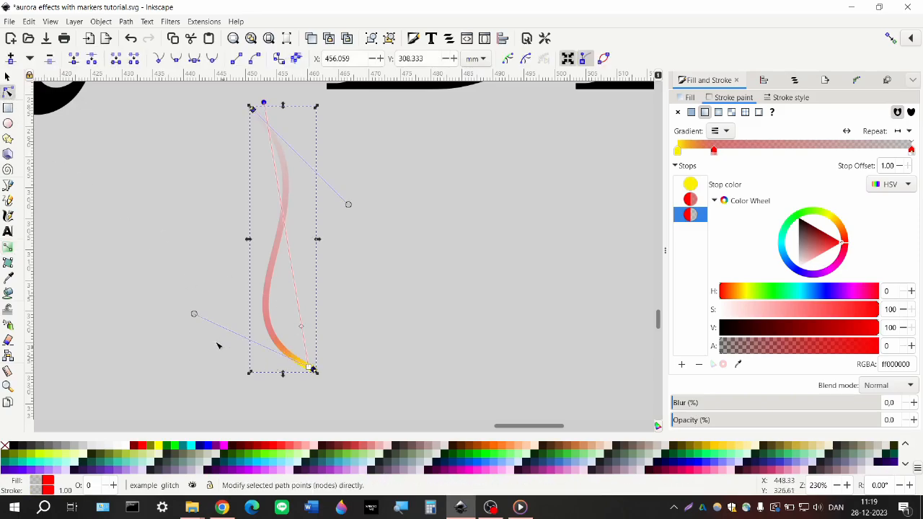
pyautogui.moveTo(196, 313); pyautogui.dragTo(260, 269)
pyautogui.click(7, 76)
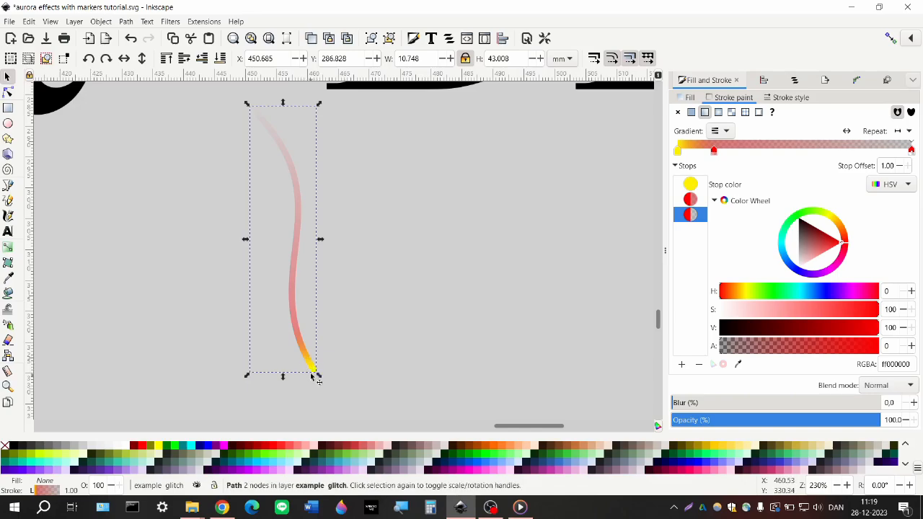
pyautogui.keyDown('ctrl'); pyautogui.scroll(-3, 360, 371); pyautogui.keyUp('ctrl')
pyautogui.keyDown('ctrl'); pyautogui.scroll(3, 356, 370); pyautogui.keyUp('ctrl')
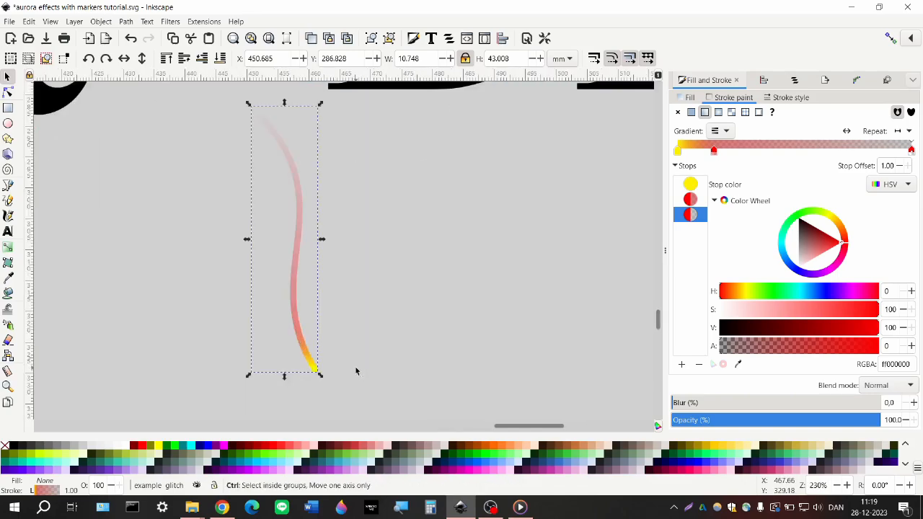
# Step: Move the middle red gradient stop closer to the yellow one, to an offset of 0.06
pyautogui.click(714, 150)
pyautogui.click(678, 150)
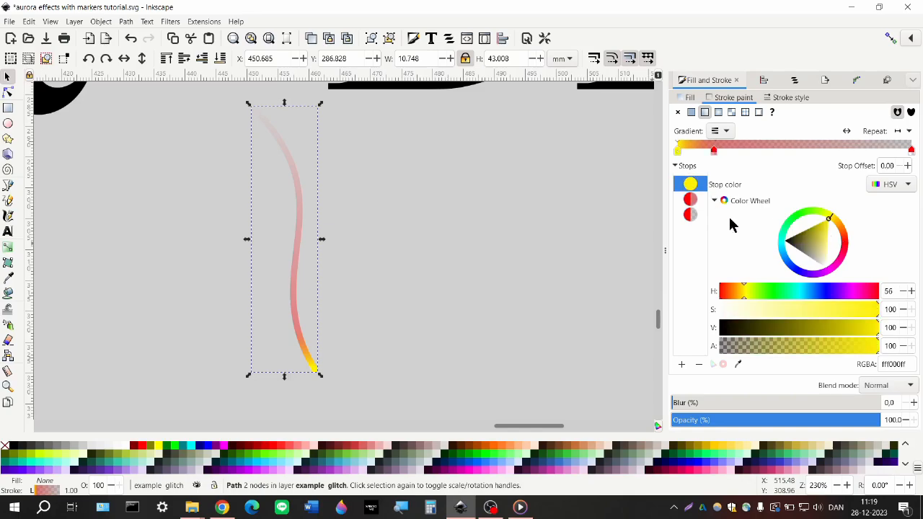
pyautogui.doubleClick(893, 346)
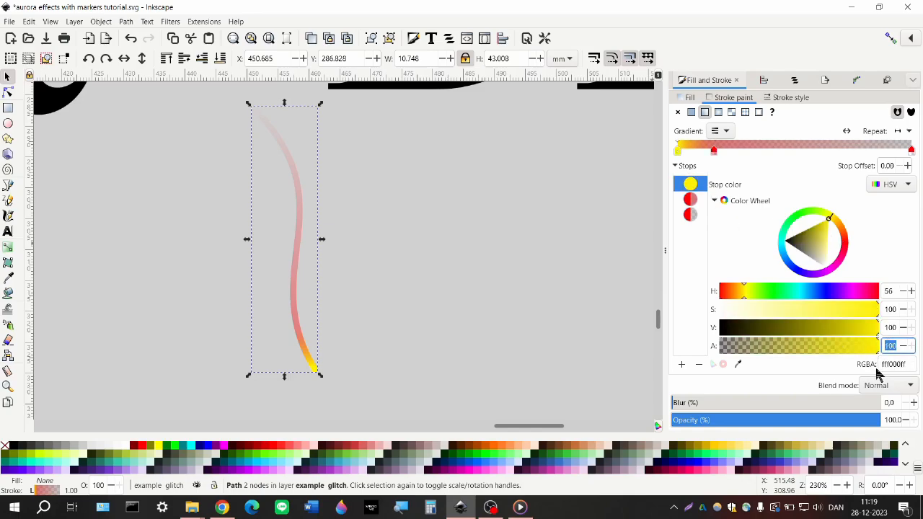
pyautogui.moveTo(714, 150); pyautogui.dragTo(690, 156)
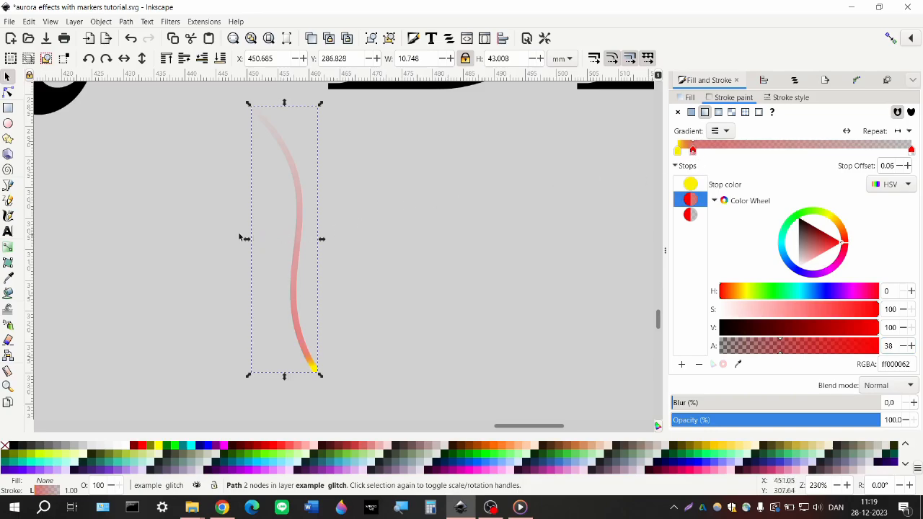
pyautogui.rightClick(295, 305)
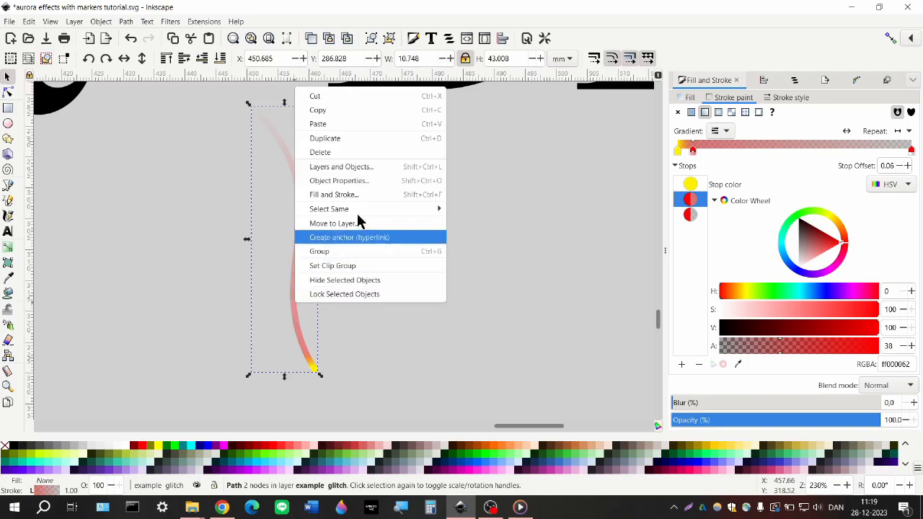
pyautogui.click(299, 346)
pyautogui.click(304, 349)
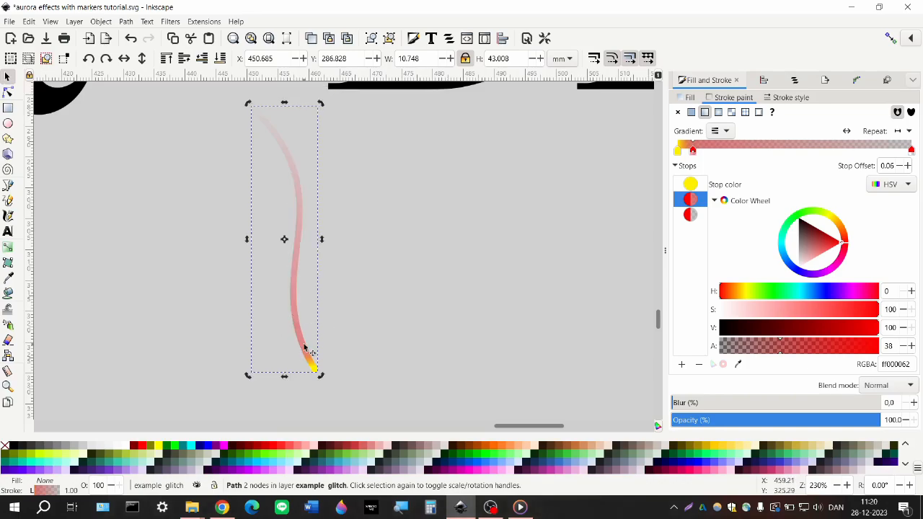
pyautogui.click(101, 22)
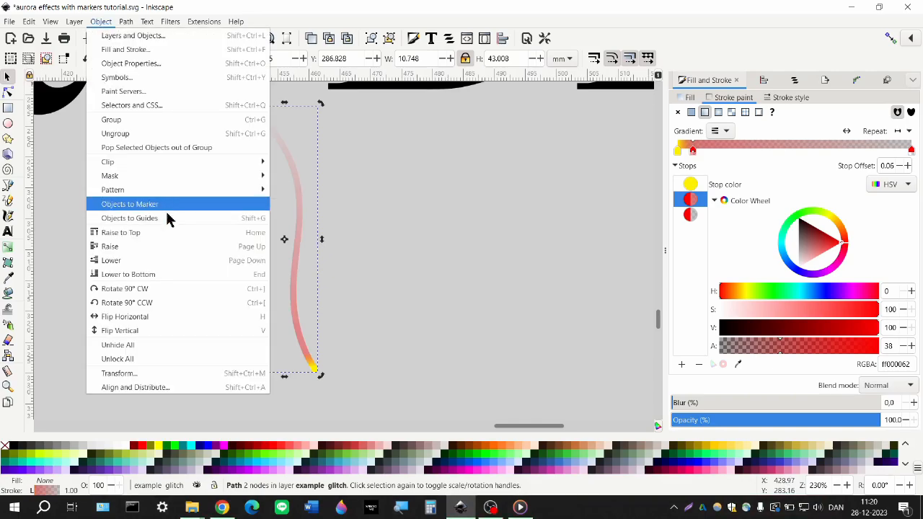
pyautogui.click(356, 275)
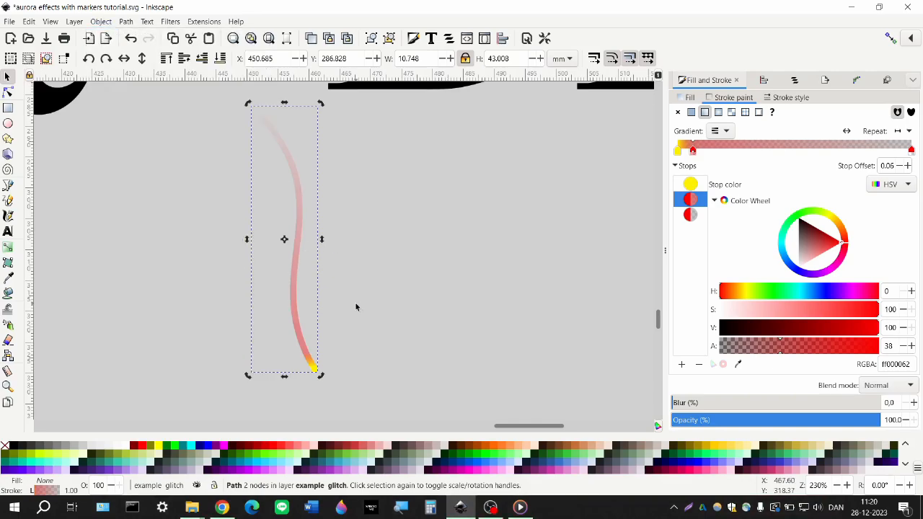
# Step: Move the flame stroke about 2 mm to the left and 2 mm down, farther away from the DEMO text
pyautogui.scroll(-1, 351, 324)
pyautogui.scroll(-3, 349, 321)
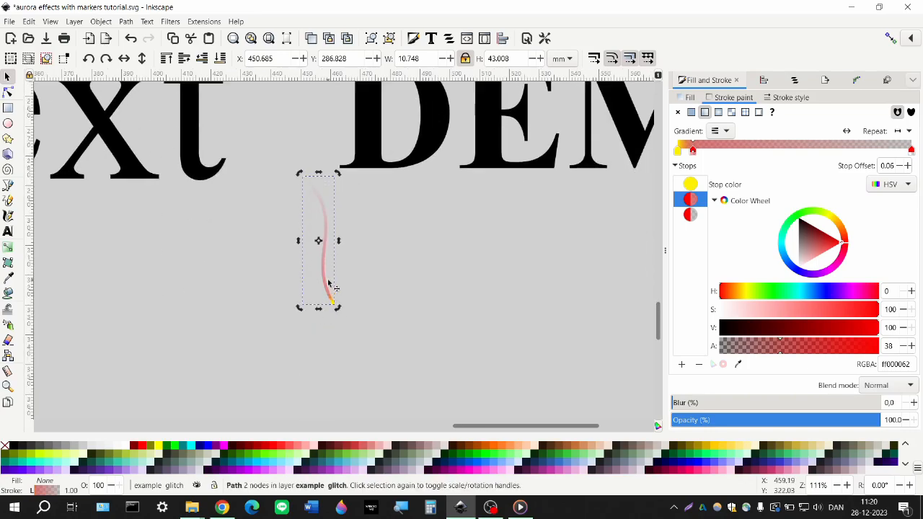
pyautogui.moveTo(325, 285); pyautogui.dragTo(319, 293)
pyautogui.hscroll(-1, 400, 278)
pyautogui.hscroll(3, 383, 288)
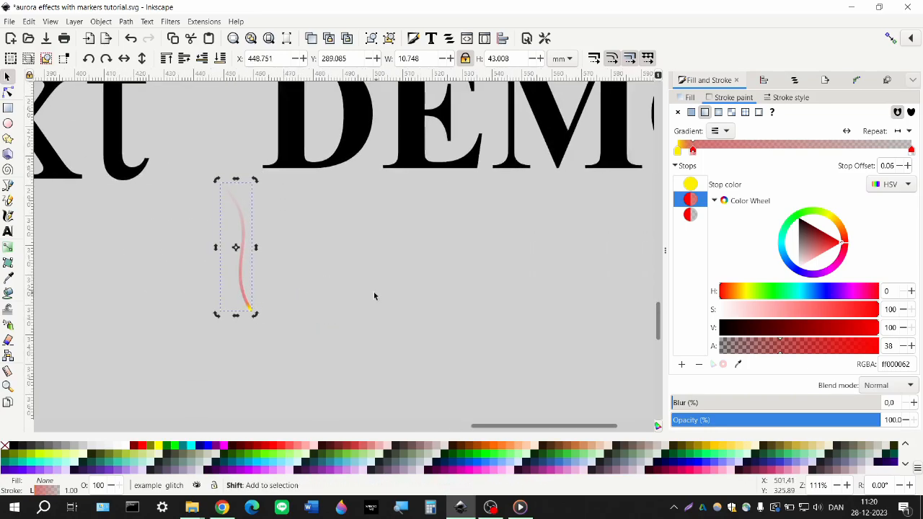
pyautogui.scroll(2, 373, 295)
pyautogui.hscroll(1, 373, 296)
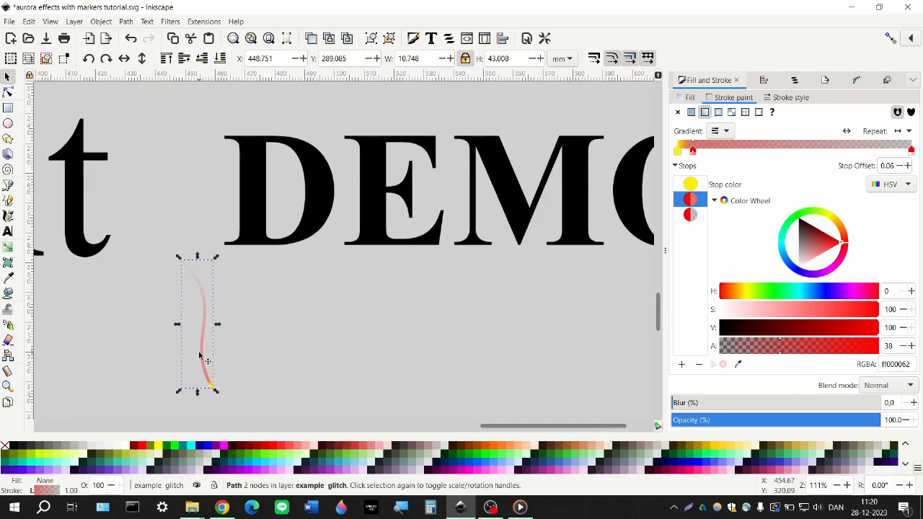
pyautogui.click(9, 326)
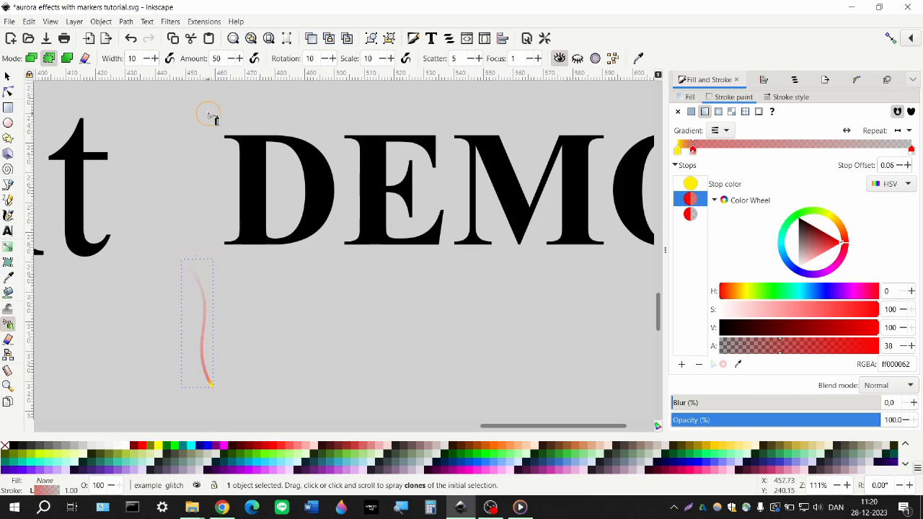
pyautogui.hscroll(3, 182, 215)
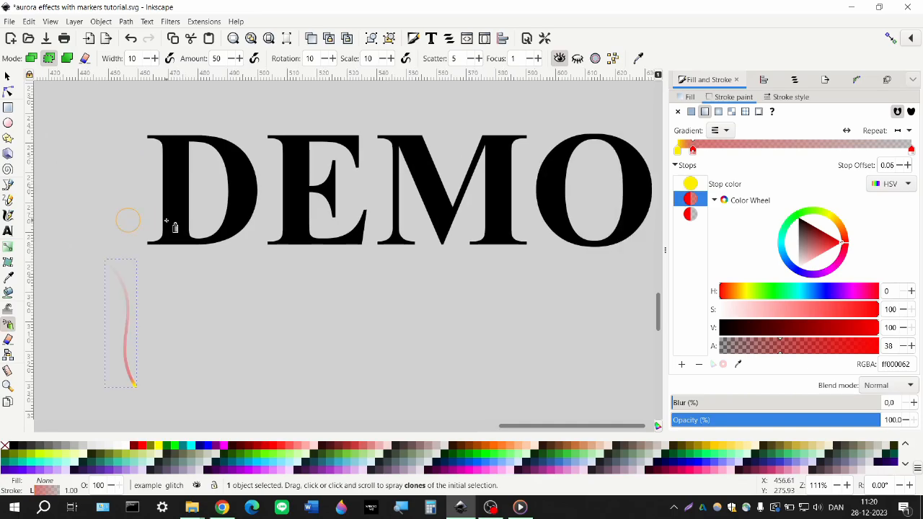
pyautogui.scroll(1, 174, 228)
pyautogui.hscroll(2, 173, 227)
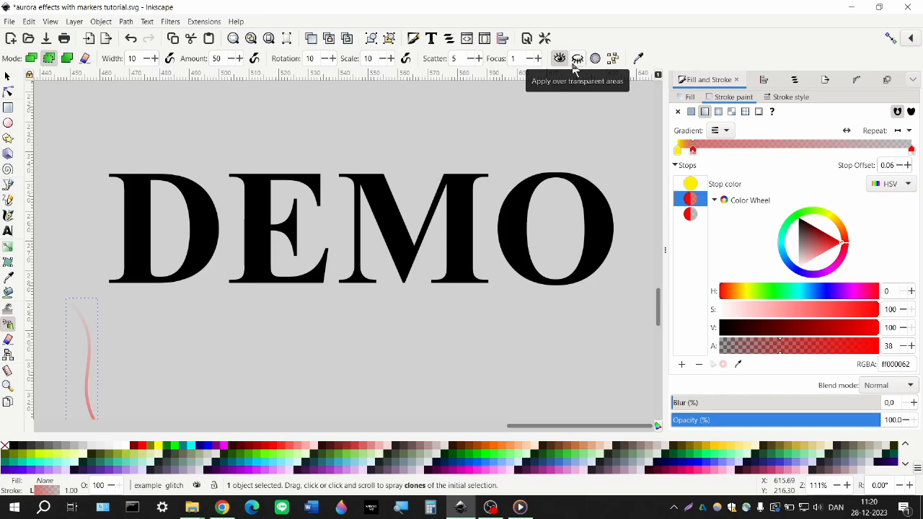
pyautogui.scroll(-7, 280, 299)
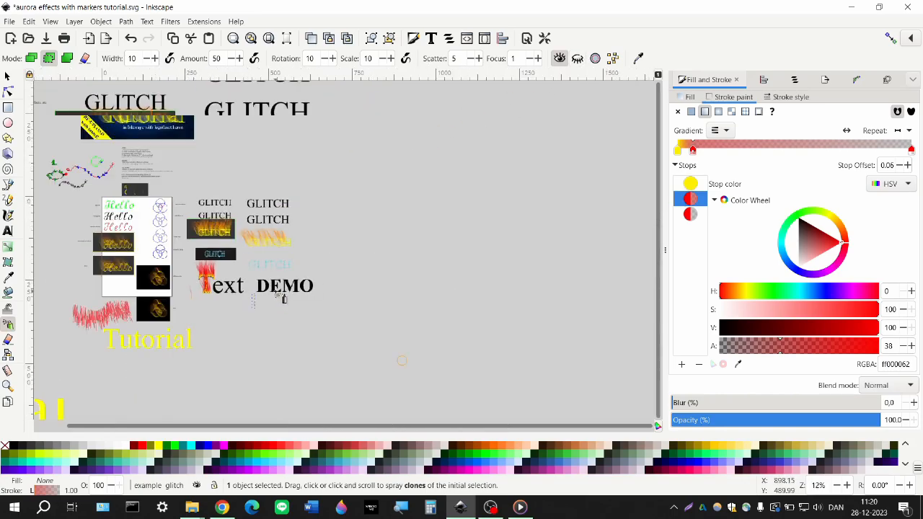
pyautogui.scroll(4, 283, 299)
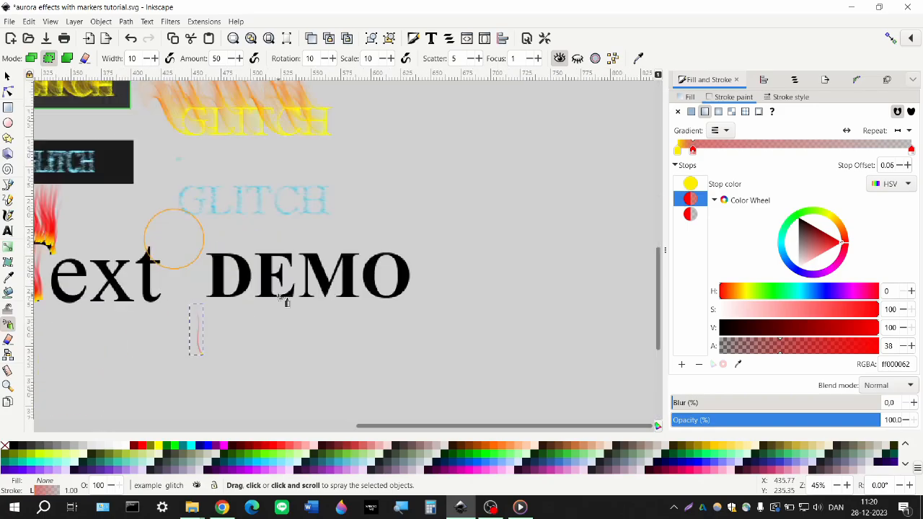
pyautogui.scroll(3, 284, 299)
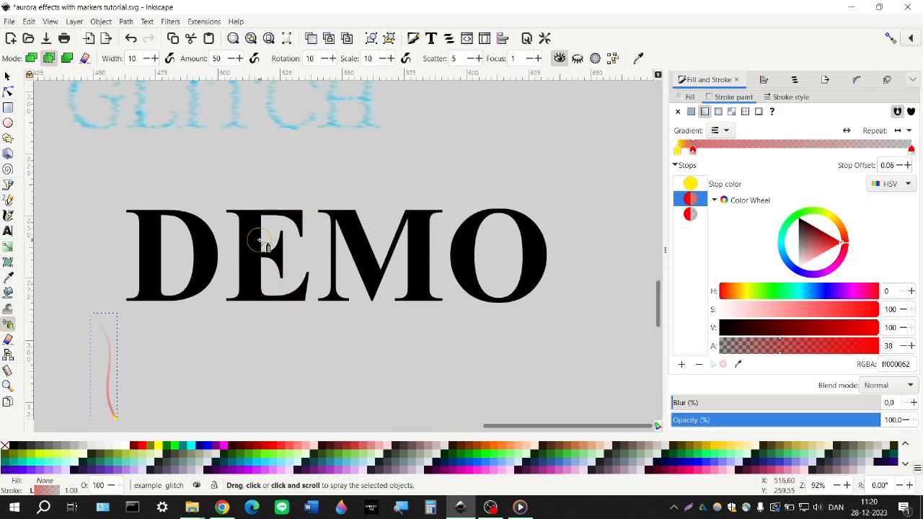
pyautogui.hscroll(-1, 241, 243)
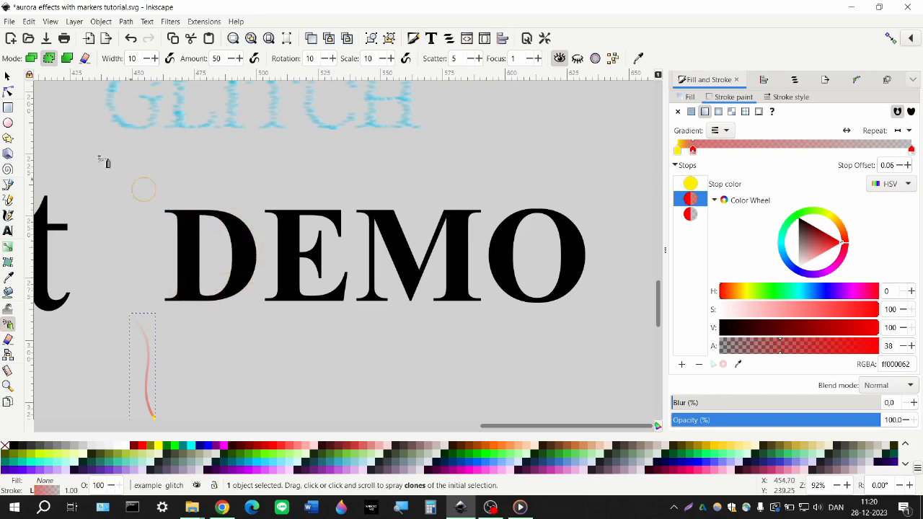
# Step: Convert the DEMO text object to paths
pyautogui.click(7, 77)
pyautogui.click(195, 231)
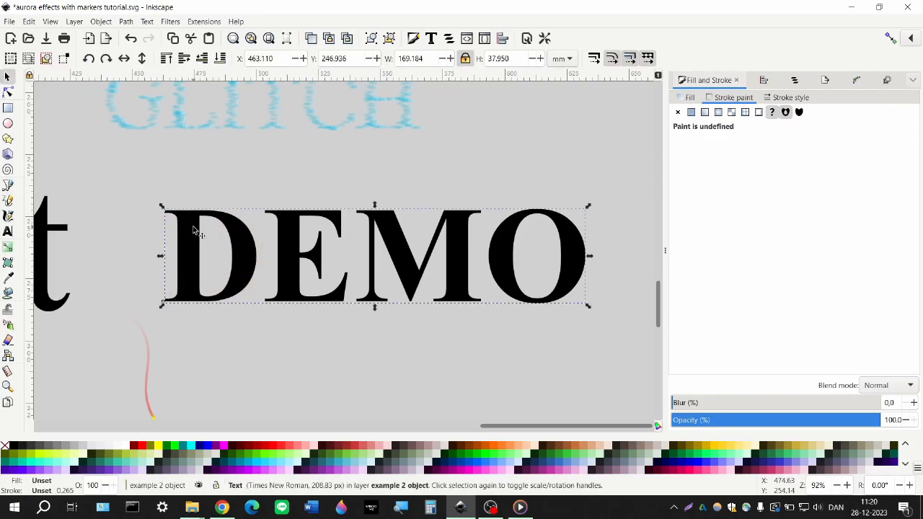
pyautogui.hscroll(2, 188, 232)
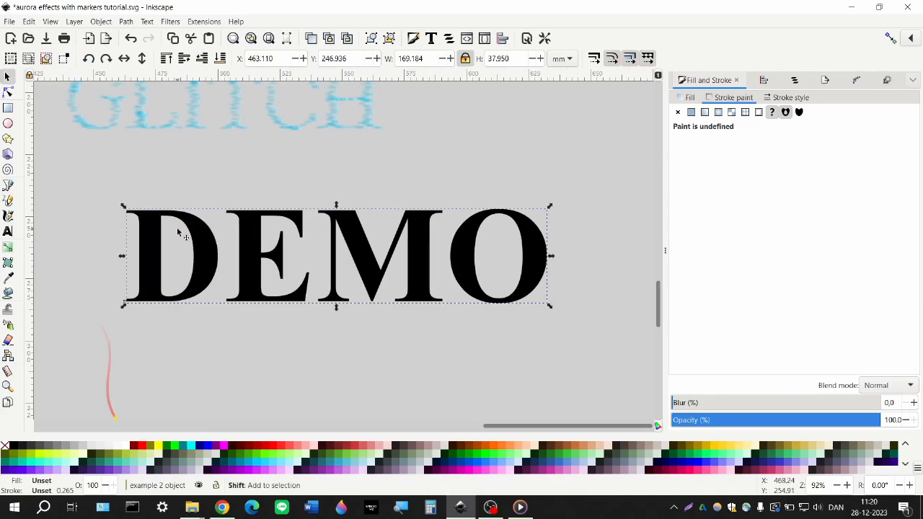
pyautogui.click(127, 22)
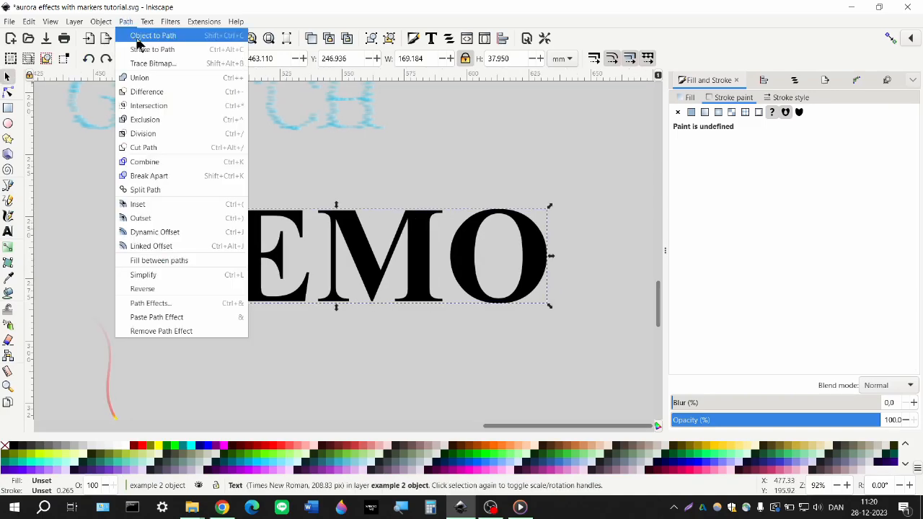
pyautogui.click(148, 35)
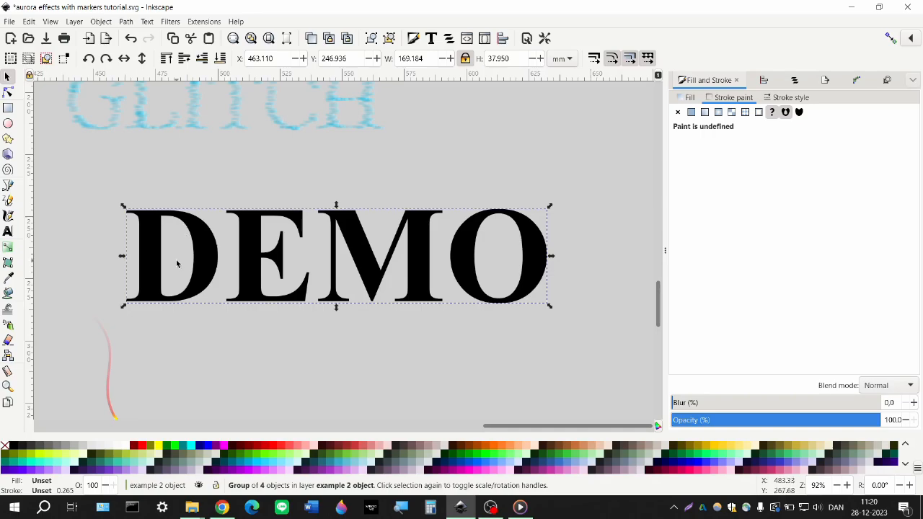
# Step: Ungroup the DEMO letter paths and unite them into a single path
pyautogui.click(393, 41)
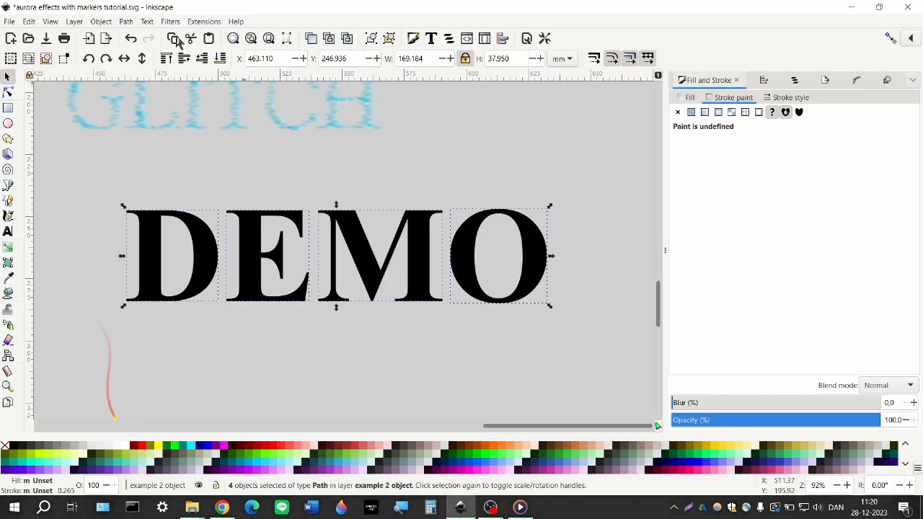
pyautogui.click(127, 21)
pyautogui.click(153, 76)
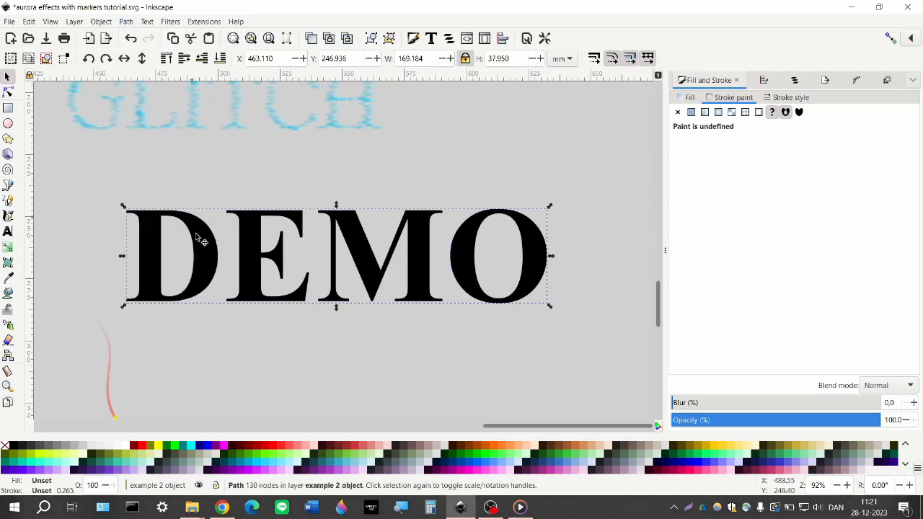
pyautogui.click(112, 288)
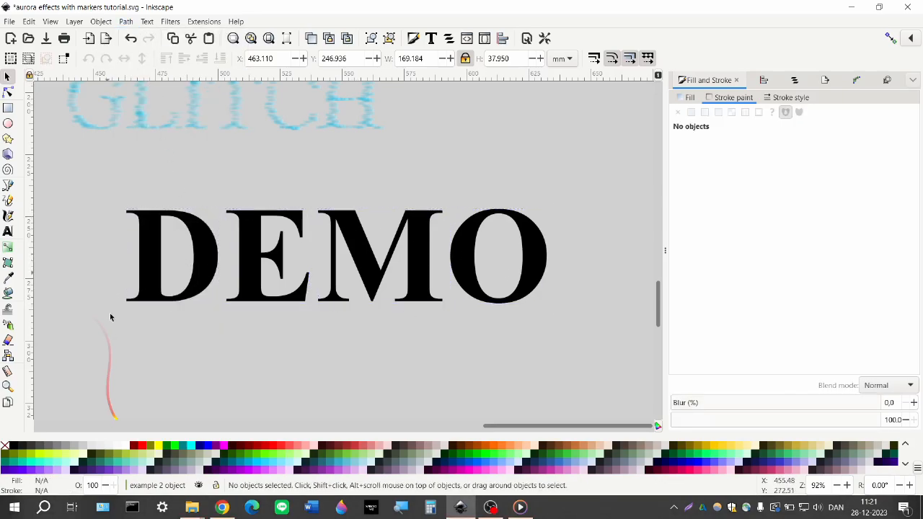
# Step: Spray clones of the flame stroke densely over the letter E of DEMO with width 10, scale 10 and scatter 5
pyautogui.click(113, 378)
pyautogui.scroll(-1, 144, 336)
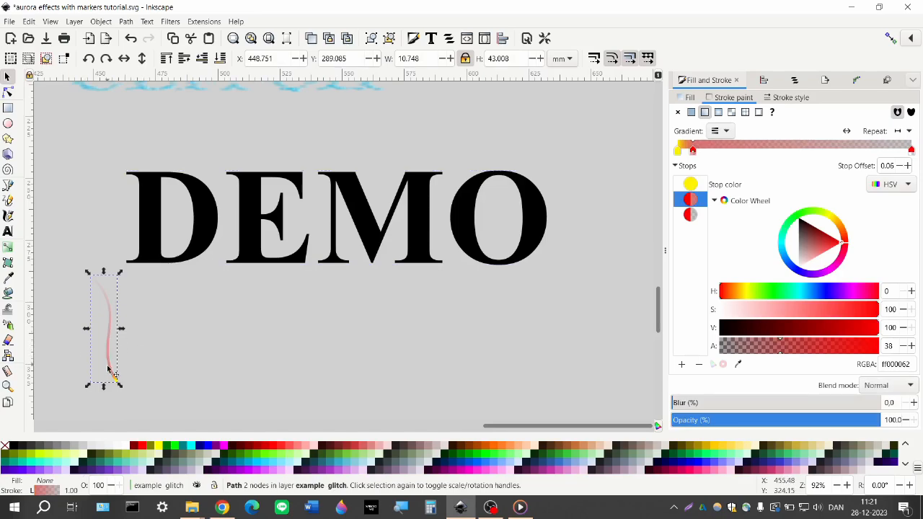
pyautogui.click(8, 325)
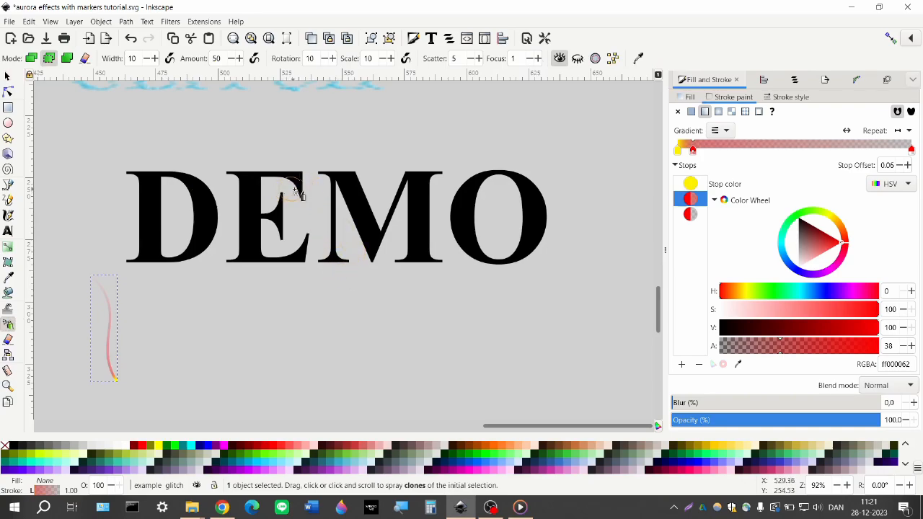
pyautogui.moveTo(295, 191)
pyautogui.mouseDown()
pyautogui.moveTo(226, 177)
pyautogui.moveTo(252, 177)
pyautogui.moveTo(240, 189)
pyautogui.moveTo(256, 195)
pyautogui.moveTo(241, 203)
pyautogui.moveTo(253, 217)
pyautogui.moveTo(231, 256)
pyautogui.moveTo(300, 256)
pyautogui.moveTo(310, 244)
pyautogui.moveTo(292, 261)
pyautogui.moveTo(267, 263)
pyautogui.moveTo(302, 256)
pyautogui.moveTo(305, 246)
pyautogui.moveTo(298, 261)
pyautogui.moveTo(246, 254)
pyautogui.moveTo(247, 169)
pyautogui.moveTo(286, 174)
pyautogui.moveTo(300, 193)
pyautogui.moveTo(295, 178)
pyautogui.moveTo(246, 185)
pyautogui.moveTo(250, 224)
pyautogui.moveTo(279, 212)
pyautogui.moveTo(254, 214)
pyautogui.moveTo(247, 252)
pyautogui.moveTo(257, 261)
pyautogui.moveTo(303, 257)
pyautogui.moveTo(311, 240)
pyautogui.moveTo(309, 256)
pyautogui.moveTo(274, 262)
pyautogui.moveTo(248, 252)
pyautogui.moveTo(260, 215)
pyautogui.moveTo(278, 219)
pyautogui.moveTo(255, 220)
pyautogui.moveTo(249, 186)
pyautogui.moveTo(257, 177)
pyautogui.moveTo(287, 179)
pyautogui.mouseUp()
pyautogui.press('Escape')
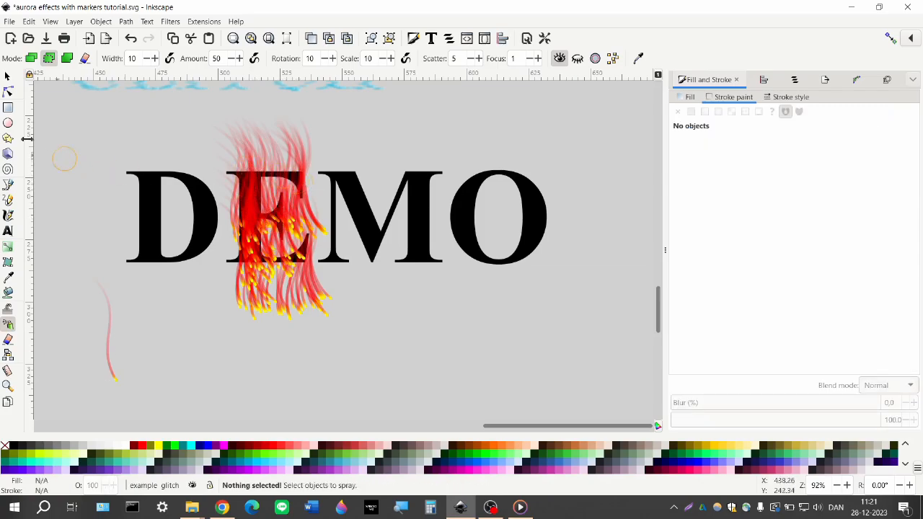
# Step: Move all the sprayed flame clones about 21 mm up and 2 mm to the left over the letter E
pyautogui.click(8, 75)
pyautogui.click(109, 324)
pyautogui.scroll(1, 226, 341)
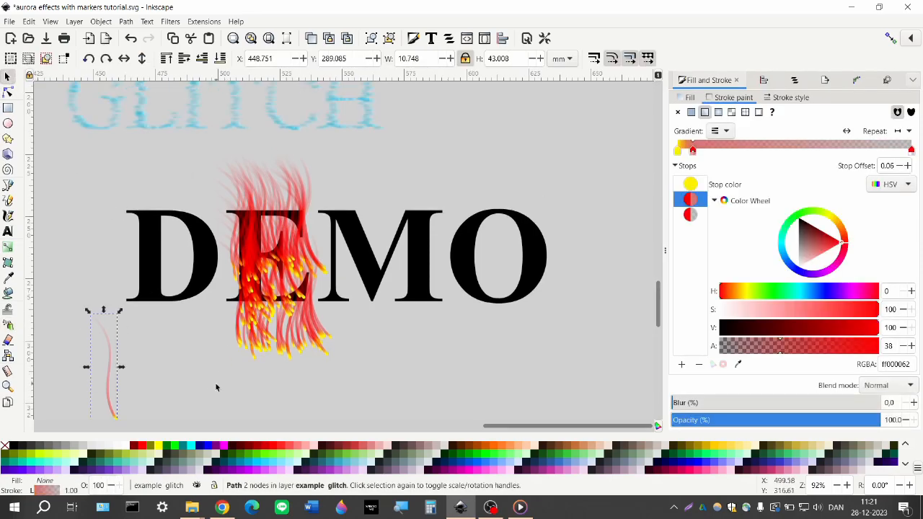
pyautogui.moveTo(205, 391)
pyautogui.mouseDown()
pyautogui.moveTo(322, 284)
pyautogui.moveTo(353, 148)
pyautogui.mouseUp()
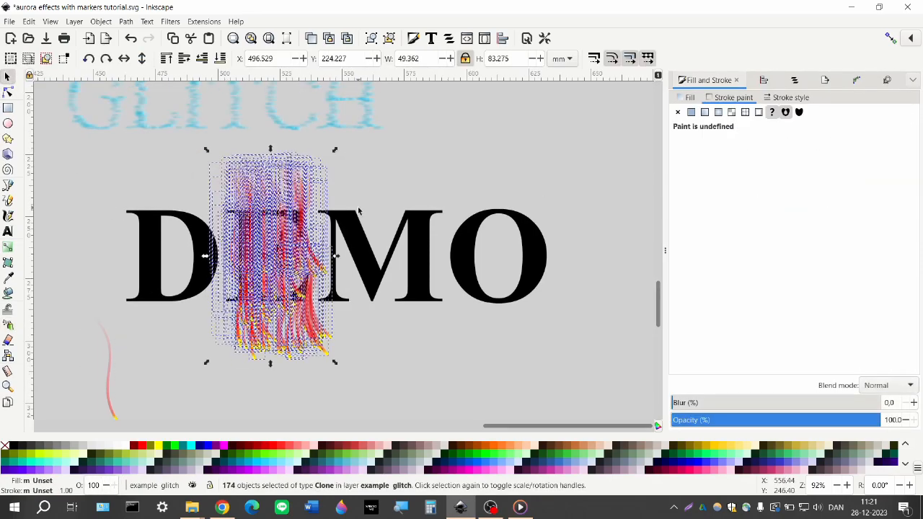
pyautogui.hotkey('shift', 'Up')
pyautogui.hotkey('shift', 'Up')
pyautogui.hotkey('shift', 'Up')
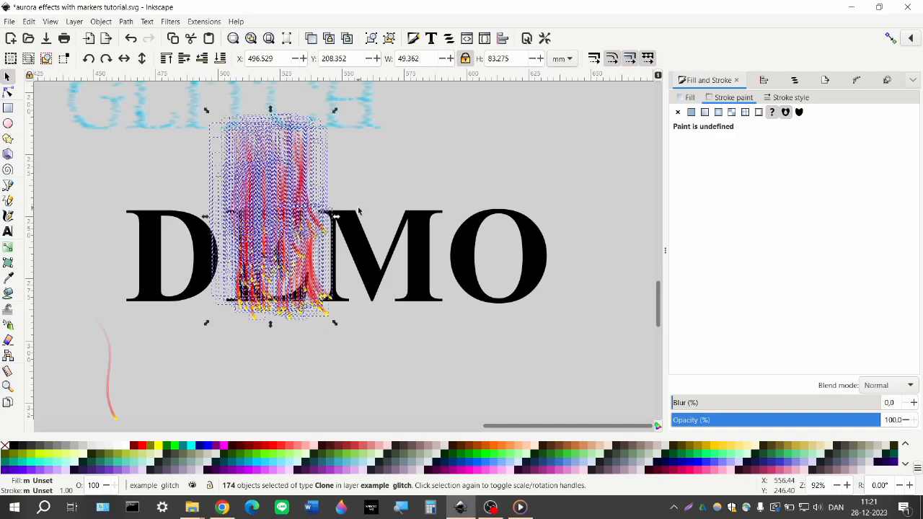
pyautogui.hotkey('shift', 'Up')
pyautogui.press('Down')
pyautogui.press('Left')
pyautogui.press('Left')
pyautogui.press('Left')
pyautogui.press('Left')
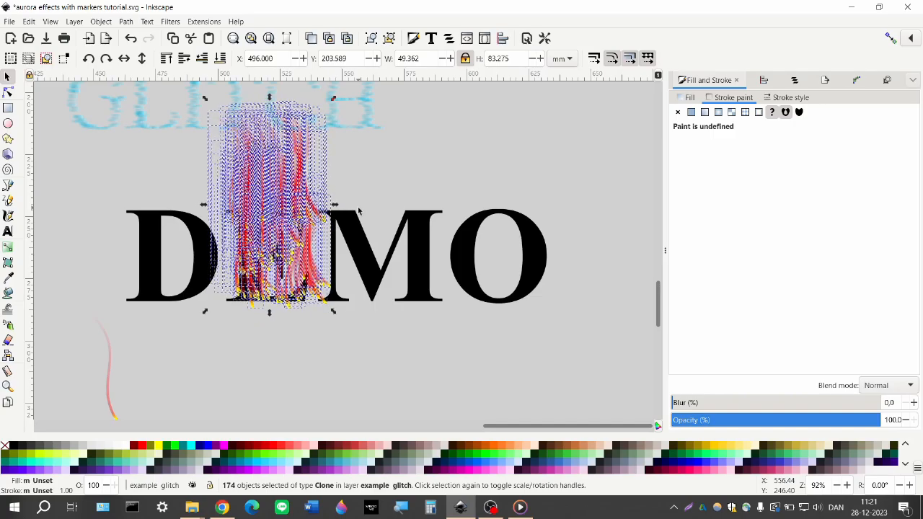
pyautogui.click(311, 349)
# Step: Delete all the flame clones sprayed over the letter E, keeping the original flame stroke
pyautogui.keyDown('ctrl'); pyautogui.scroll(2, 283, 267); pyautogui.keyUp('ctrl')
pyautogui.keyDown('ctrl'); pyautogui.scroll(1, 280, 267); pyautogui.keyUp('ctrl')
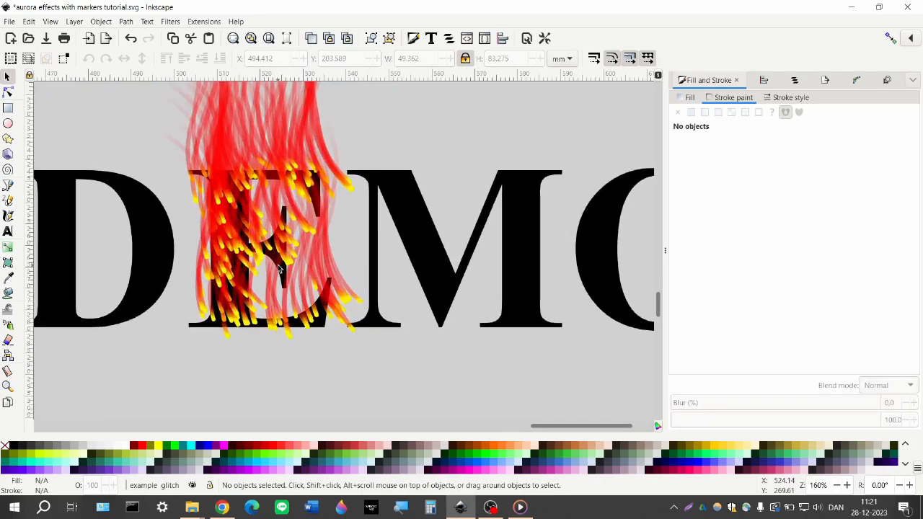
pyautogui.keyDown('ctrl'); pyautogui.scroll(-2, 280, 288); pyautogui.keyUp('ctrl')
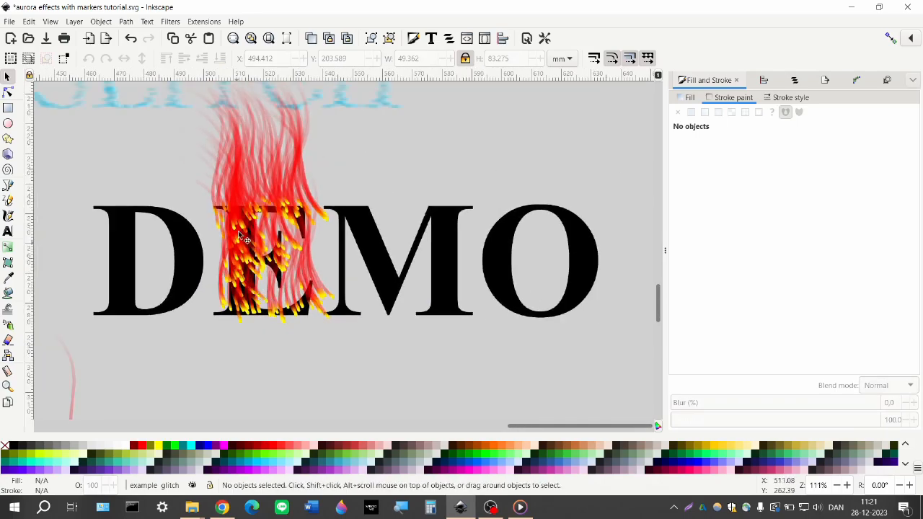
pyautogui.keyDown('ctrl'); pyautogui.scroll(-2, 312, 315); pyautogui.keyUp('ctrl')
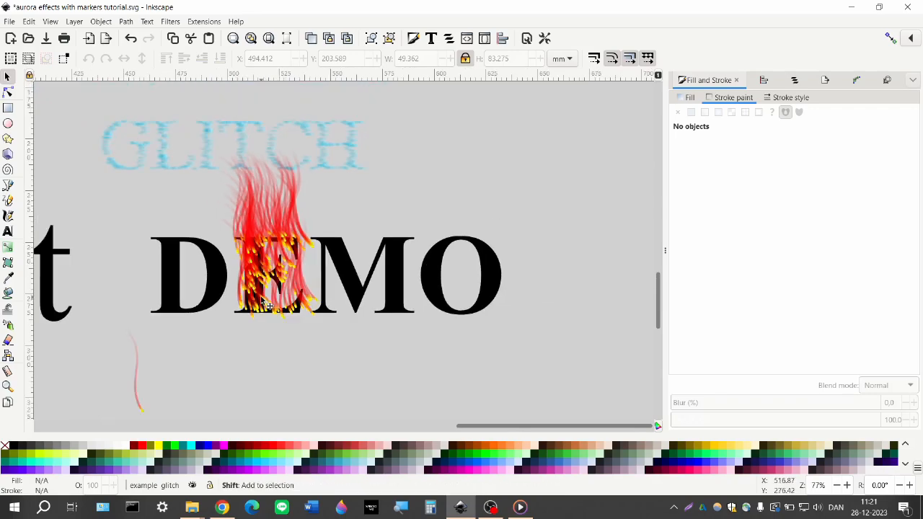
pyautogui.hscroll(1, 308, 356)
pyautogui.moveTo(308, 359)
pyautogui.mouseDown()
pyautogui.moveTo(151, 145)
pyautogui.moveTo(148, 110)
pyautogui.mouseUp()
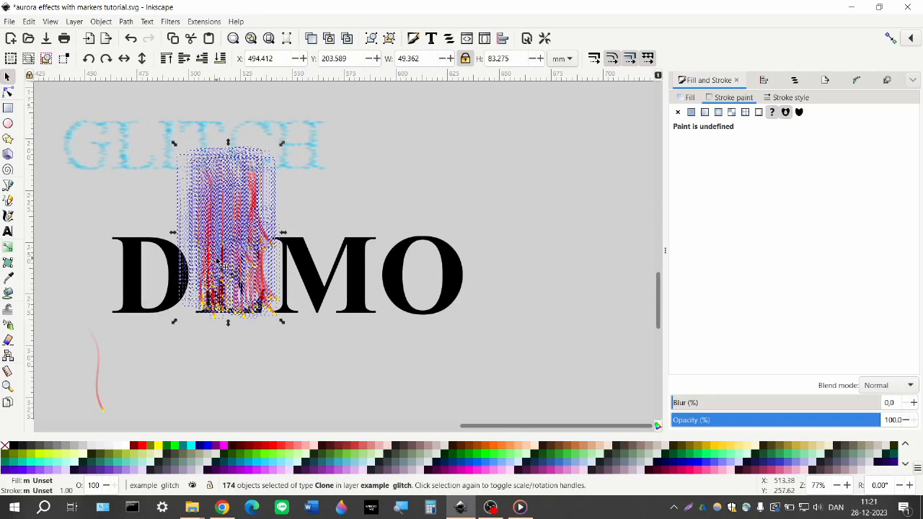
pyautogui.press('Delete')
# Step: Select the flame stroke and set the Spray tool to width 4, scale 5 and scatter 2
pyautogui.hscroll(-1, 287, 283)
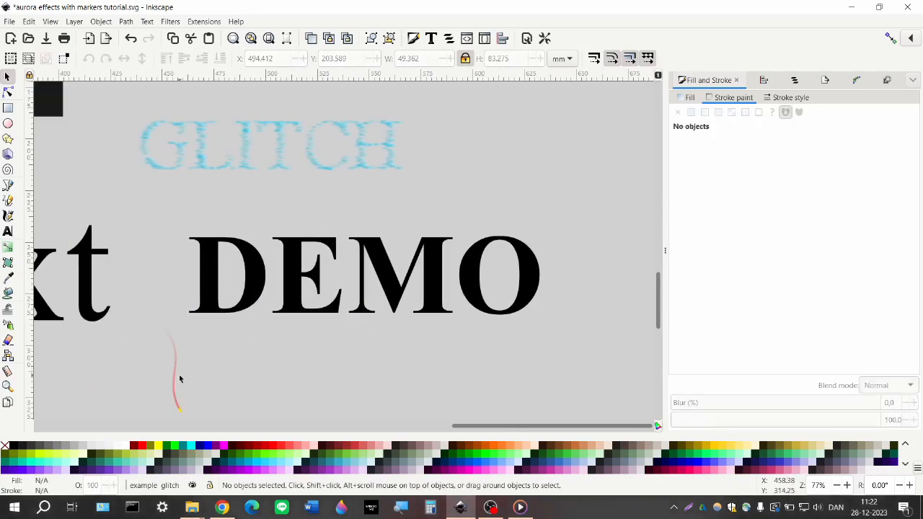
pyautogui.hotkey('shift', 'Tab')
pyautogui.scroll(-1, 260, 343)
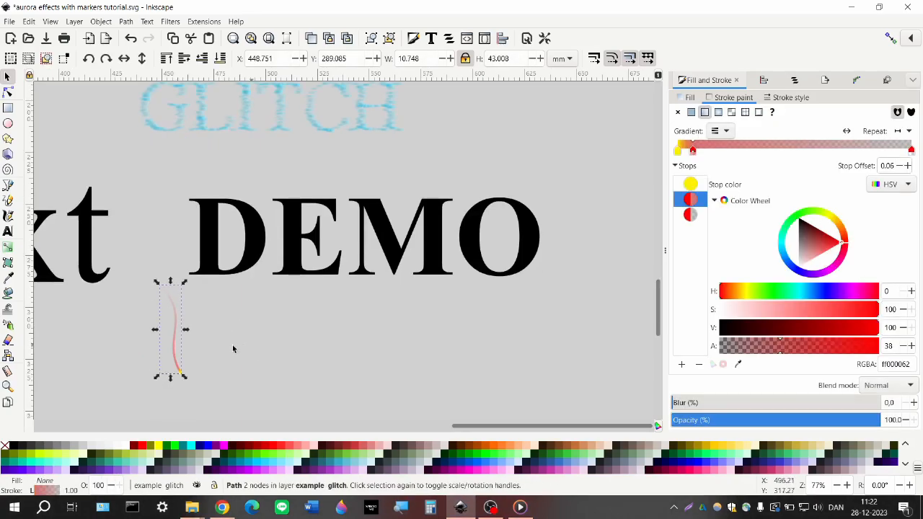
pyautogui.click(8, 324)
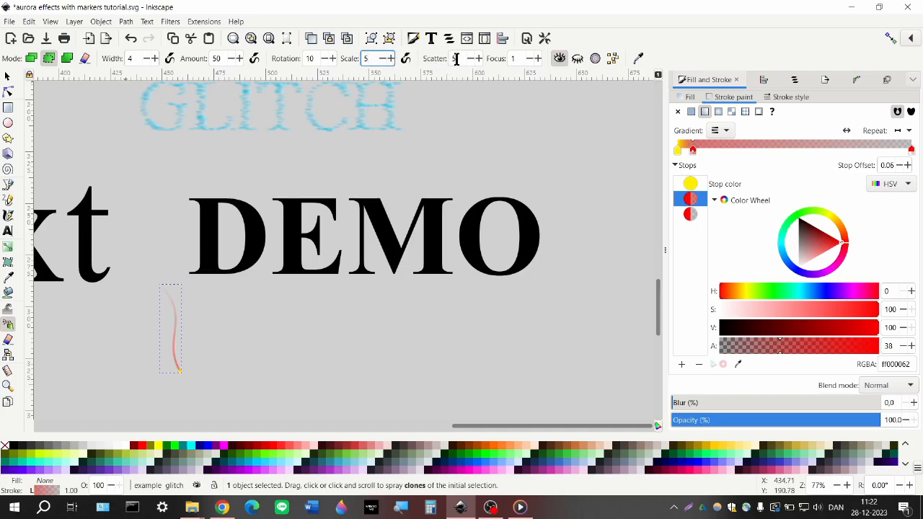
pyautogui.click(456, 60)
pyautogui.write('2')
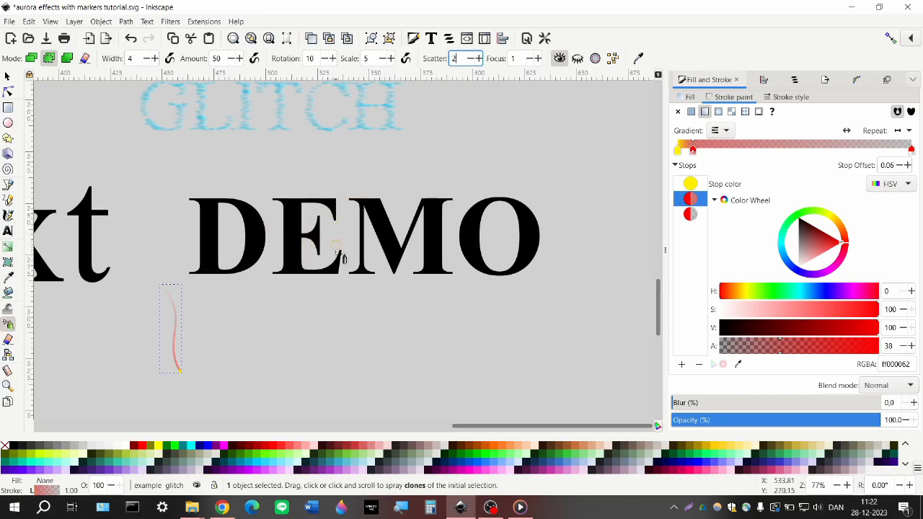
# Step: Spray flame stroke clones over the letter E again with the narrower width and smaller scatter, filling its stem and arms
pyautogui.moveTo(339, 265)
pyautogui.mouseDown()
pyautogui.moveTo(276, 273)
pyautogui.moveTo(293, 250)
pyautogui.mouseUp()
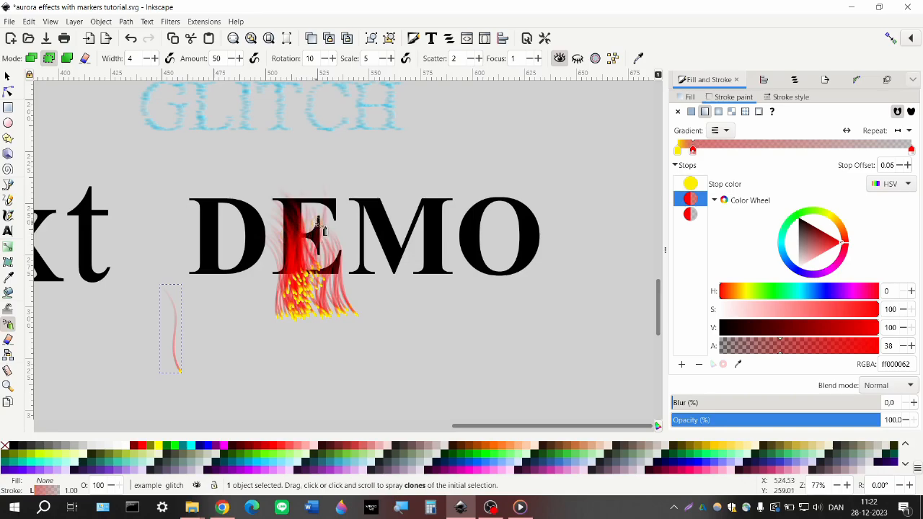
pyautogui.moveTo(324, 230)
pyautogui.mouseDown()
pyautogui.moveTo(325, 245)
pyautogui.moveTo(313, 231)
pyautogui.mouseUp()
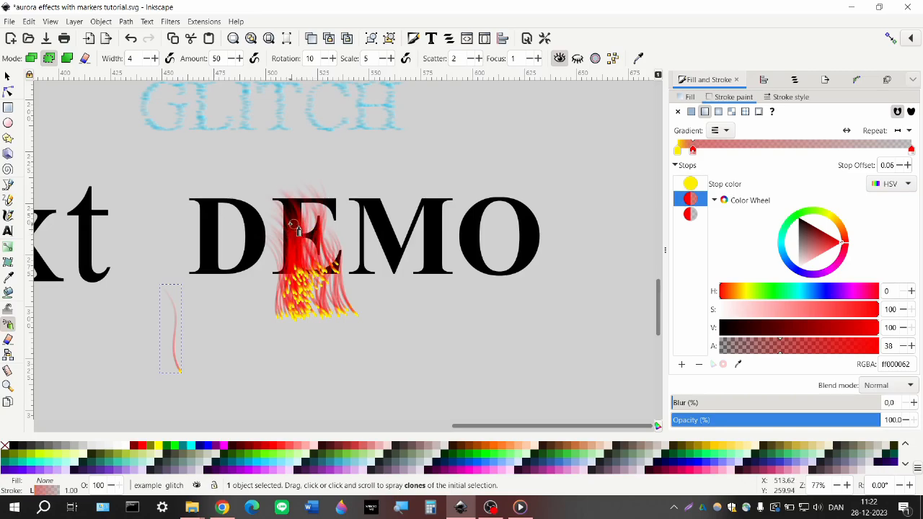
pyautogui.moveTo(293, 210)
pyautogui.mouseDown()
pyautogui.moveTo(330, 203)
pyautogui.moveTo(334, 211)
pyautogui.moveTo(321, 199)
pyautogui.moveTo(293, 197)
pyautogui.moveTo(294, 233)
pyautogui.mouseUp()
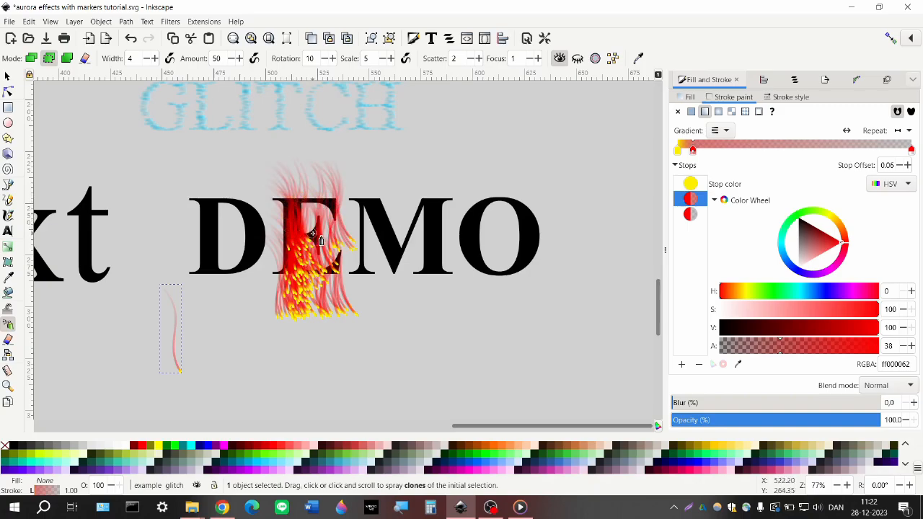
pyautogui.press('Escape')
# Step: Remove the second batch of sprayed flame clones from the letter E
pyautogui.click(5, 79)
pyautogui.click(176, 337)
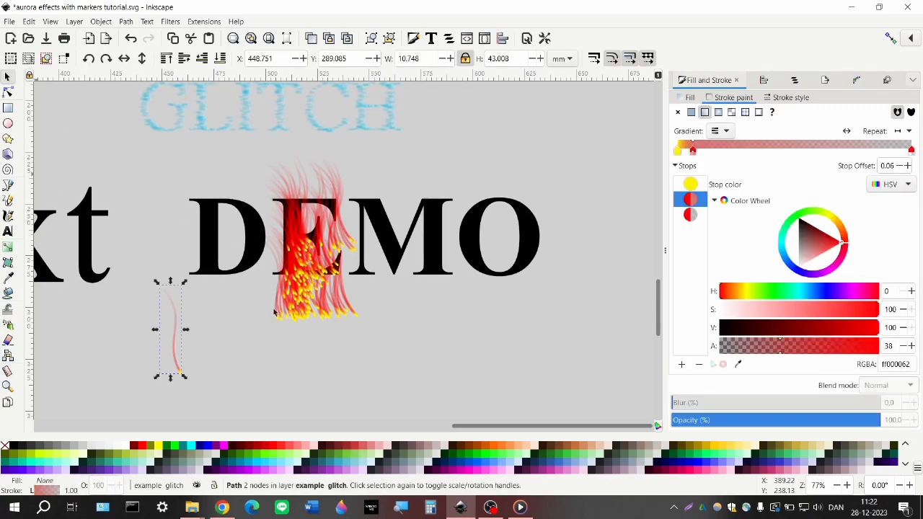
pyautogui.press('Escape')
pyautogui.scroll(3, 315, 316)
pyautogui.scroll(1, 317, 350)
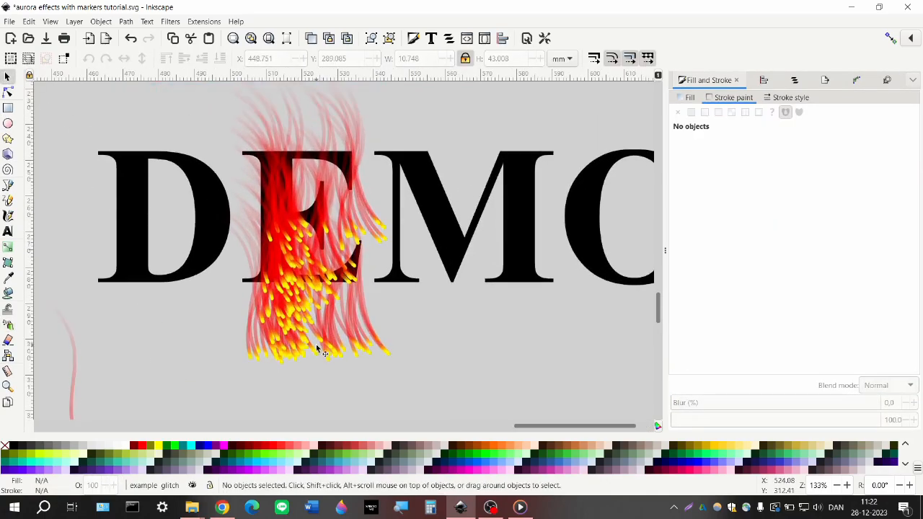
pyautogui.scroll(-2, 306, 328)
pyautogui.hscroll(-1, 375, 368)
pyautogui.moveTo(384, 382)
pyautogui.mouseDown()
pyautogui.moveTo(258, 185)
pyautogui.moveTo(233, 179)
pyautogui.mouseUp()
pyautogui.press('Delete')
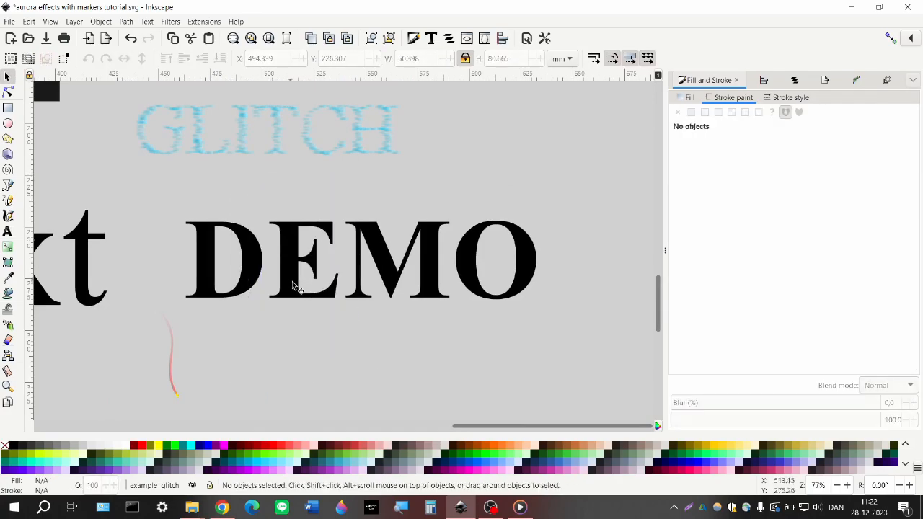
# Step: Examine the flame effect on the letter T of the Text example for comparison with the DEMO letters
pyautogui.hscroll(-5, 311, 334)
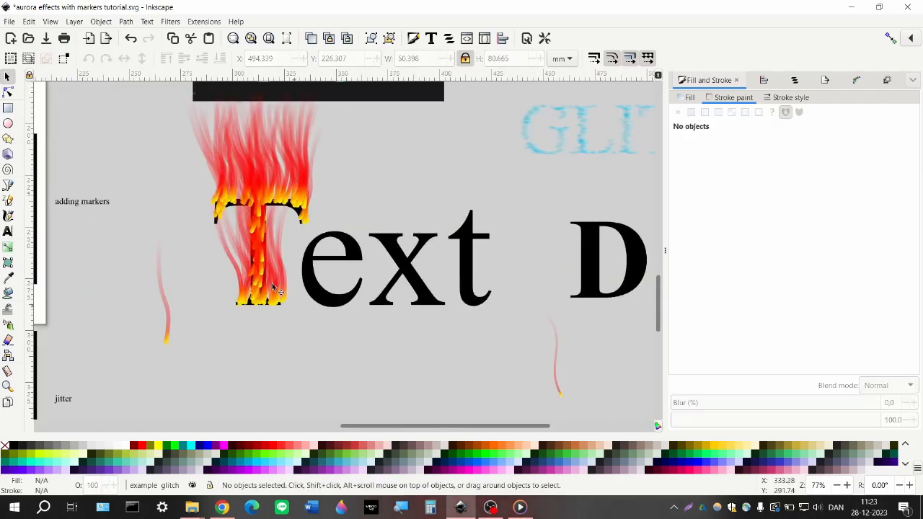
pyautogui.press('ctrl')
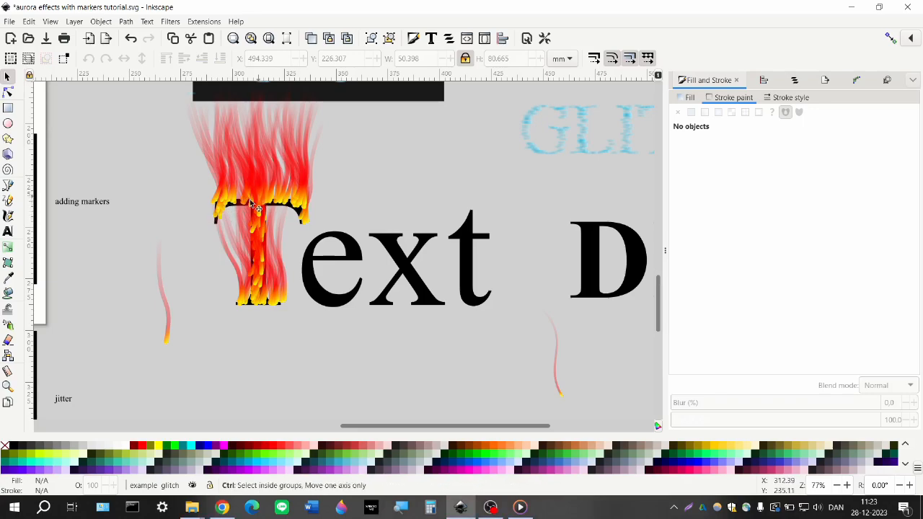
pyautogui.scroll(1, 252, 207)
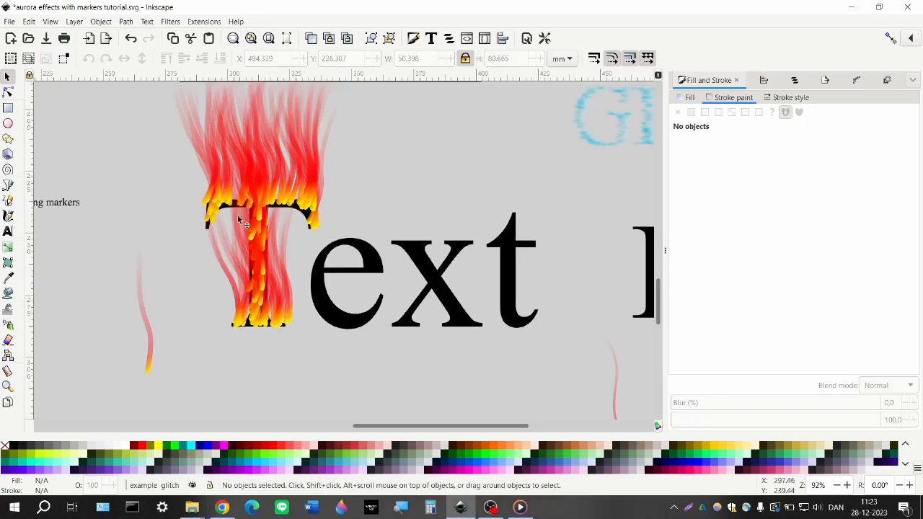
pyautogui.scroll(-2, 259, 326)
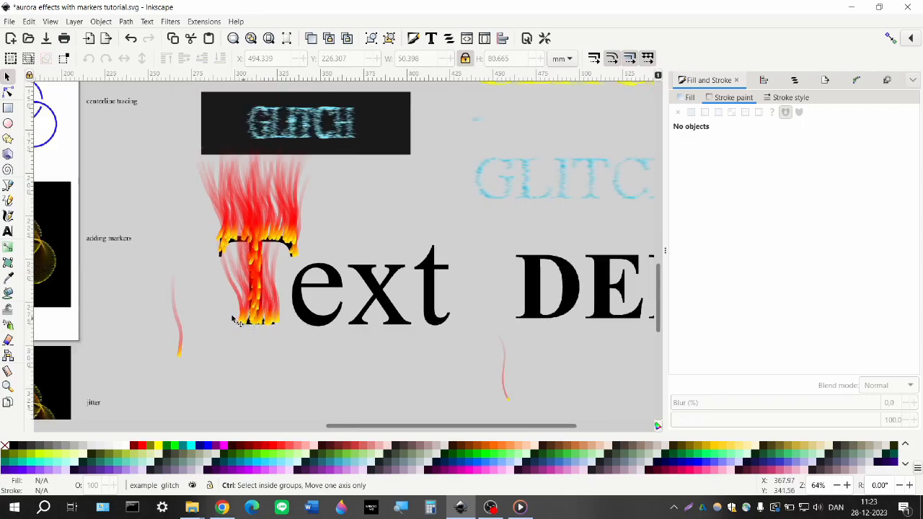
pyautogui.hscroll(4, 262, 311)
pyautogui.hscroll(2, 332, 303)
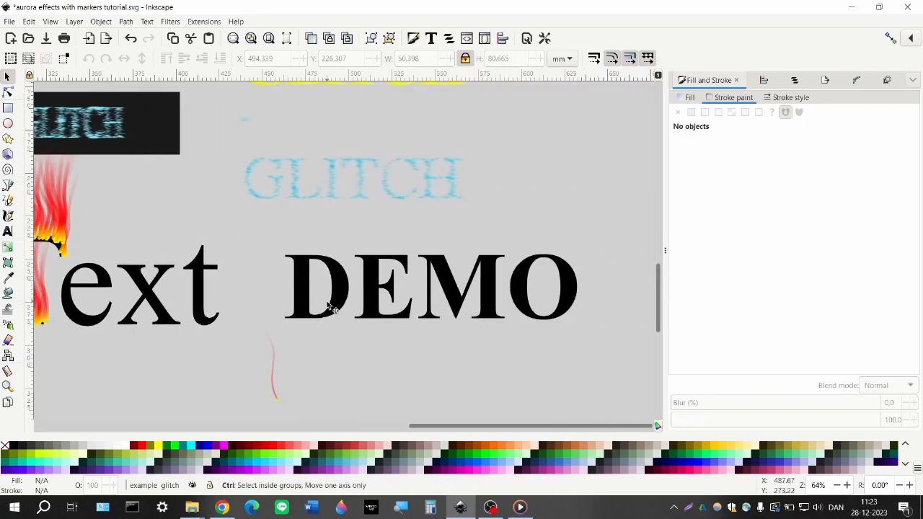
# Step: Select the flame stroke beside the DEMO letters and set the Spray tool to rotation 0, scale 0 and scatter 1
pyautogui.scroll(1, 326, 306)
pyautogui.click(263, 336)
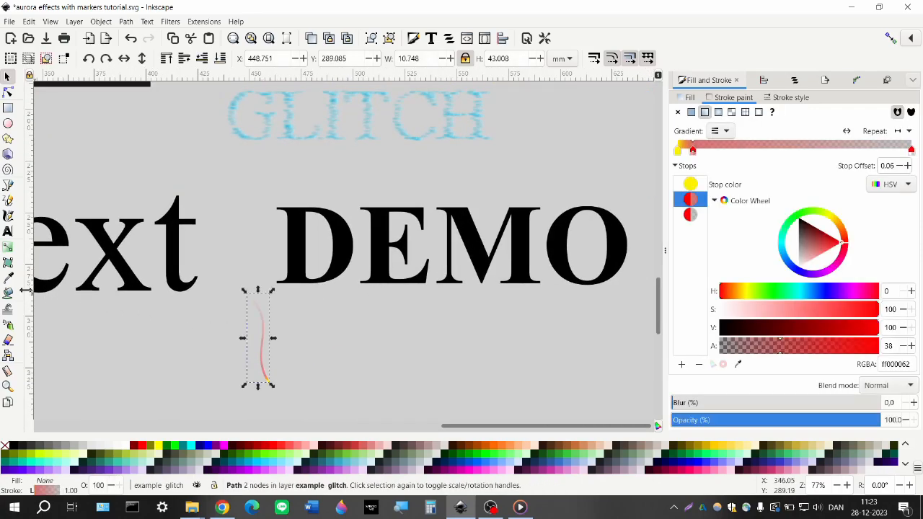
pyautogui.click(8, 326)
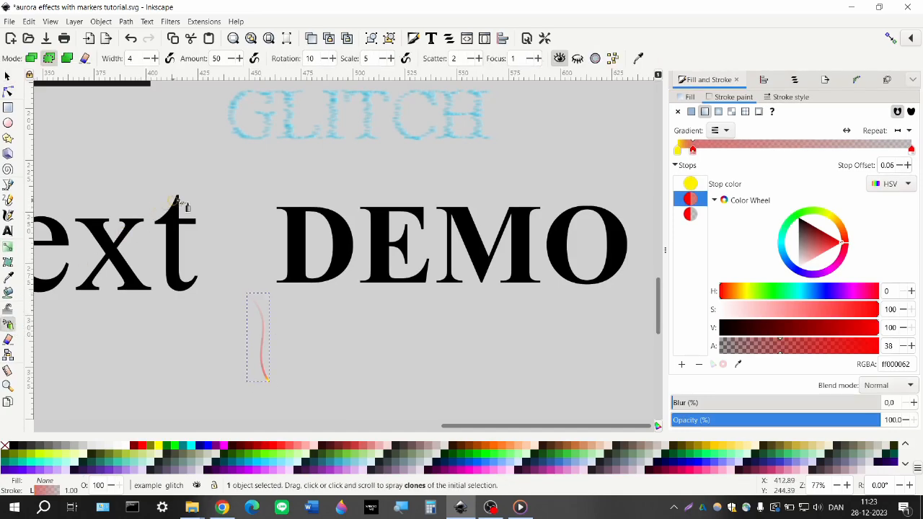
pyautogui.doubleClick(316, 60)
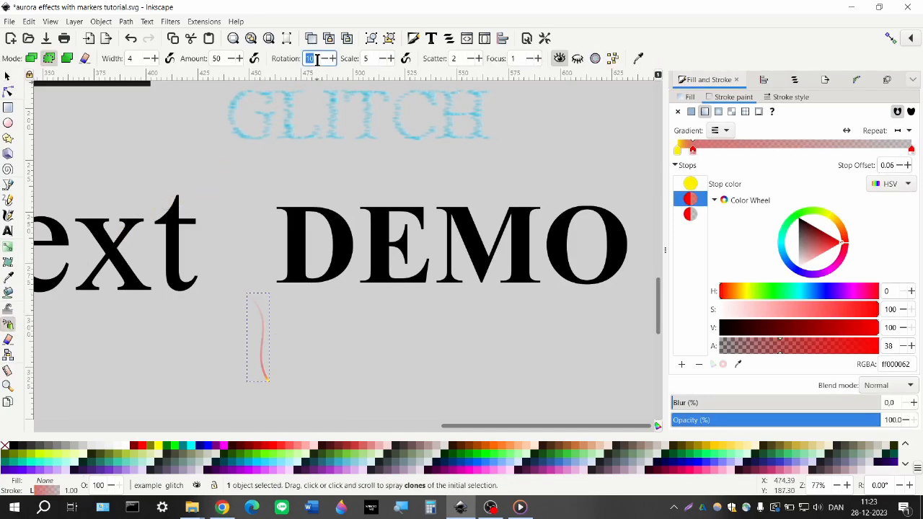
pyautogui.click(367, 59)
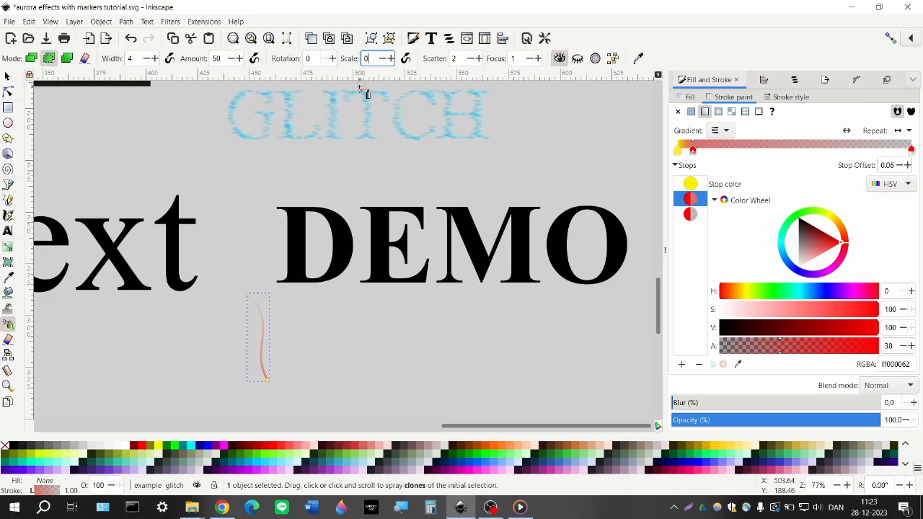
pyautogui.click(456, 59)
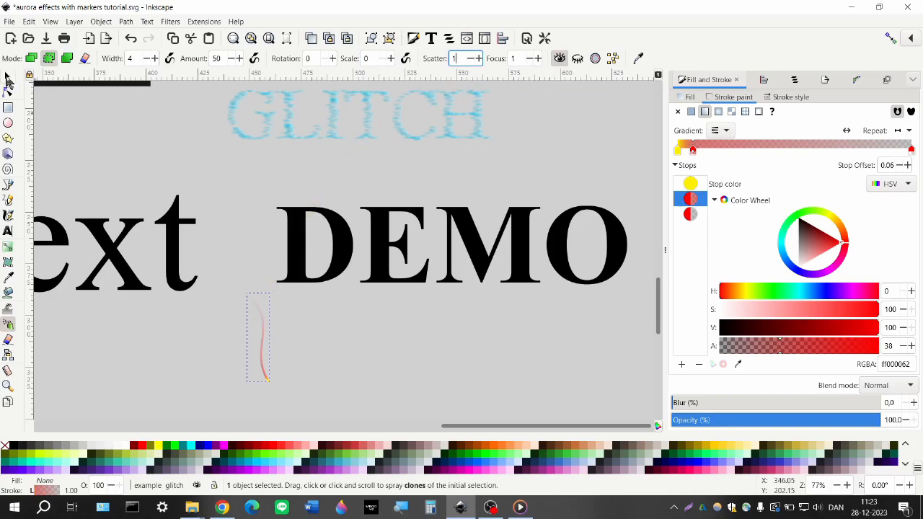
# Step: Enlarge the original flame stroke proportionally about its centre to about 19.4 mm wide and 77.8 mm high
pyautogui.click(8, 78)
pyautogui.moveTo(243, 292); pyautogui.dragTo(234, 256)
pyautogui.moveTo(264, 357); pyautogui.dragTo(261, 353)
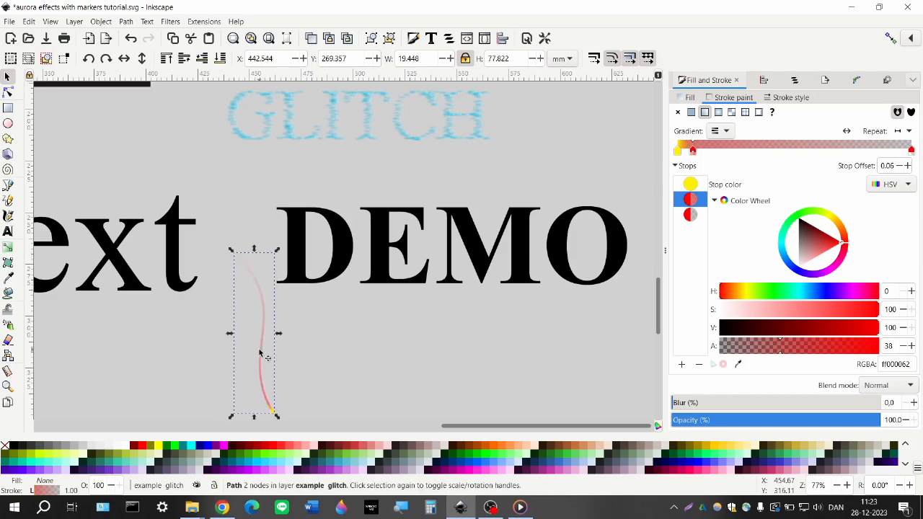
# Step: Set the flame stroke's width to 2 mm and move the stroke up by about 5.6 mm
pyautogui.click(686, 97)
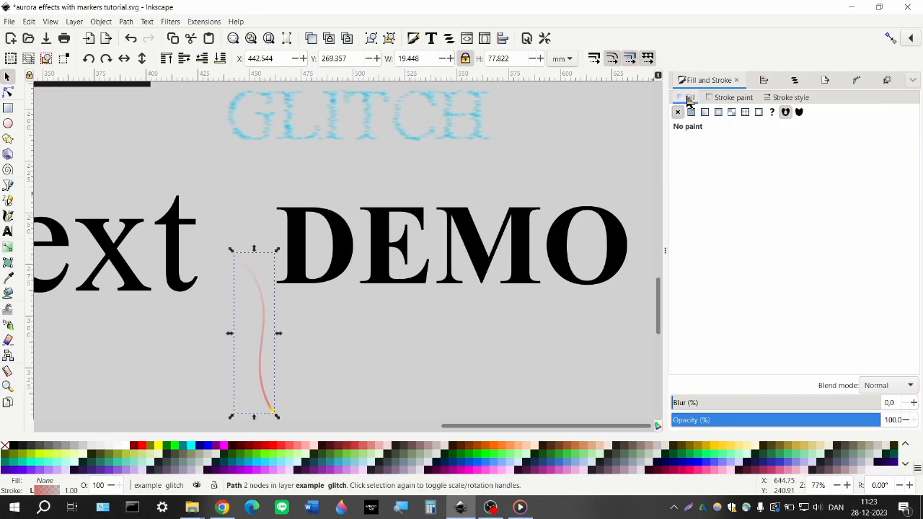
pyautogui.click(788, 97)
pyautogui.write('2')
pyautogui.press('Return')
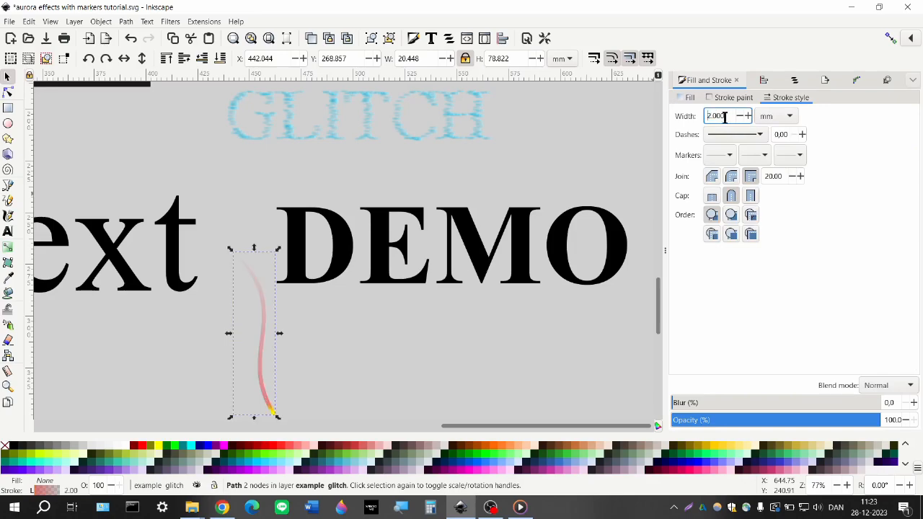
pyautogui.moveTo(264, 389); pyautogui.dragTo(262, 380)
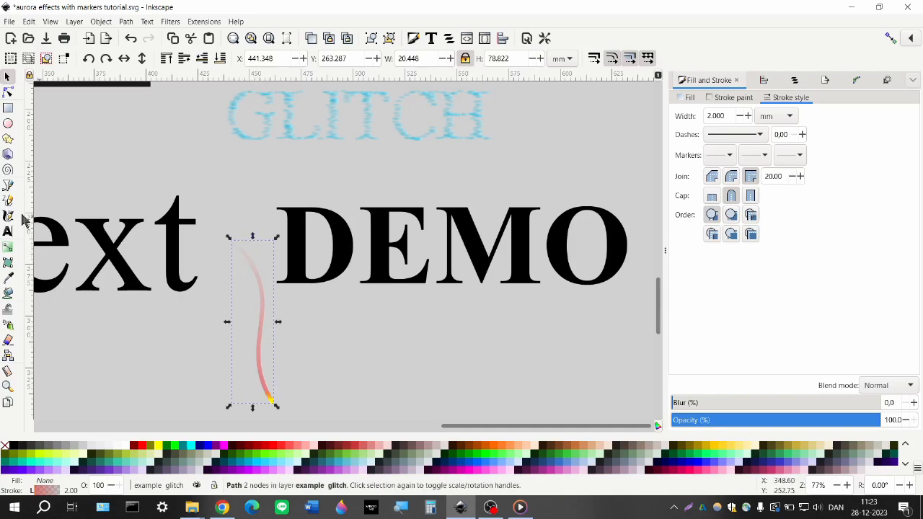
# Step: Spray clones of the enlarged flame stroke over the letter E of DEMO, following its shape
pyautogui.click(9, 324)
pyautogui.hscroll(1, 373, 284)
pyautogui.scroll(1, 332, 306)
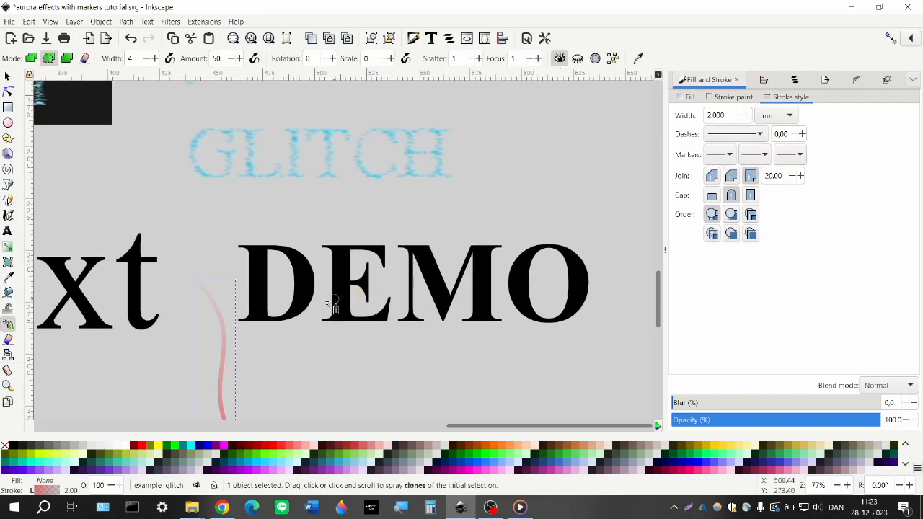
pyautogui.hscroll(1, 332, 306)
pyautogui.moveTo(345, 263)
pyautogui.mouseDown()
pyautogui.moveTo(282, 249)
pyautogui.moveTo(298, 255)
pyautogui.moveTo(300, 280)
pyautogui.moveTo(326, 275)
pyautogui.moveTo(325, 294)
pyautogui.moveTo(324, 280)
pyautogui.moveTo(307, 283)
pyautogui.moveTo(299, 321)
pyautogui.moveTo(349, 309)
pyautogui.moveTo(307, 321)
pyautogui.mouseUp()
pyautogui.press('Escape')
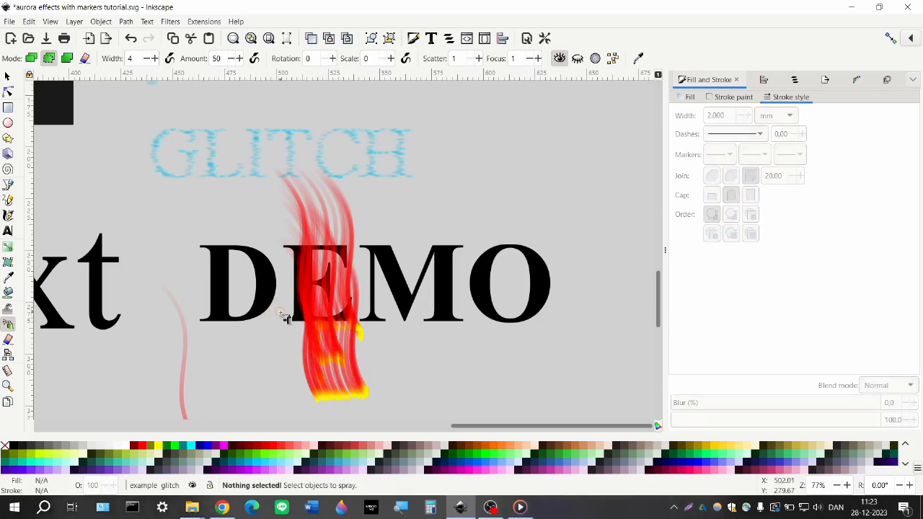
# Step: Delete the enlarged flame clones sprayed over the letter E, leaving the original flame stroke
pyautogui.scroll(-1, 287, 335)
pyautogui.press('s')
pyautogui.press('Tab')
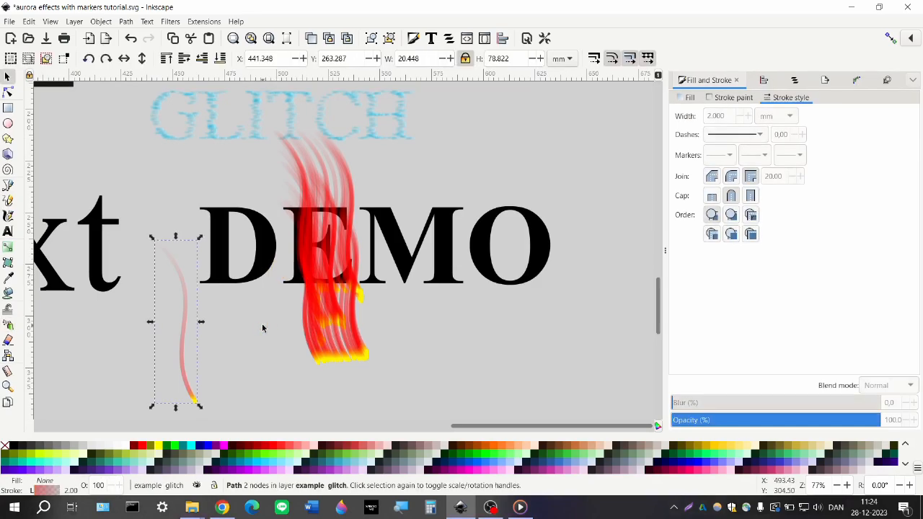
pyautogui.moveTo(416, 401); pyautogui.dragTo(234, 94)
pyautogui.press('Delete')
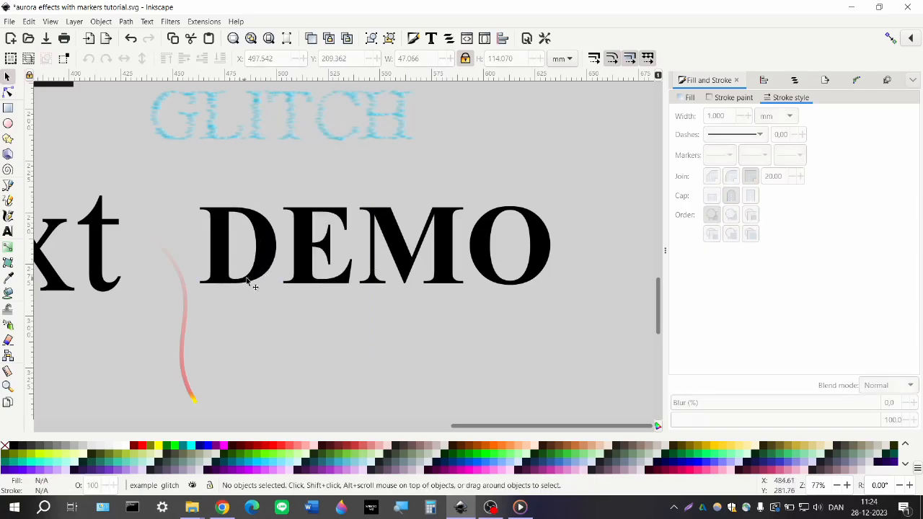
# Step: Select the original flame stroke again, spray its clones densely along the letter E, and deselect it
pyautogui.click(180, 362)
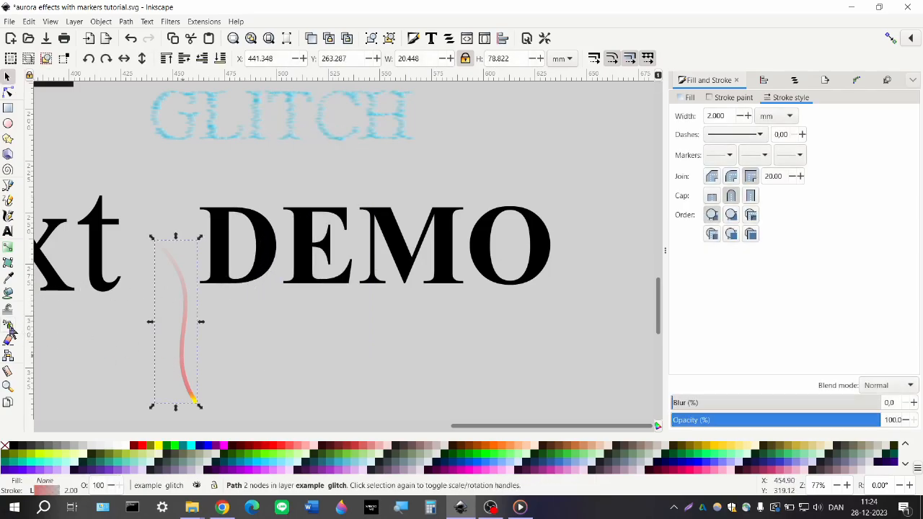
pyautogui.press('a')
pyautogui.moveTo(349, 272)
pyautogui.mouseDown()
pyautogui.moveTo(350, 280)
pyautogui.moveTo(299, 280)
pyautogui.moveTo(309, 277)
pyautogui.moveTo(298, 248)
pyautogui.moveTo(330, 258)
pyautogui.moveTo(329, 243)
pyautogui.moveTo(299, 251)
pyautogui.moveTo(310, 243)
pyautogui.moveTo(297, 211)
pyautogui.moveTo(346, 224)
pyautogui.moveTo(342, 213)
pyautogui.mouseUp()
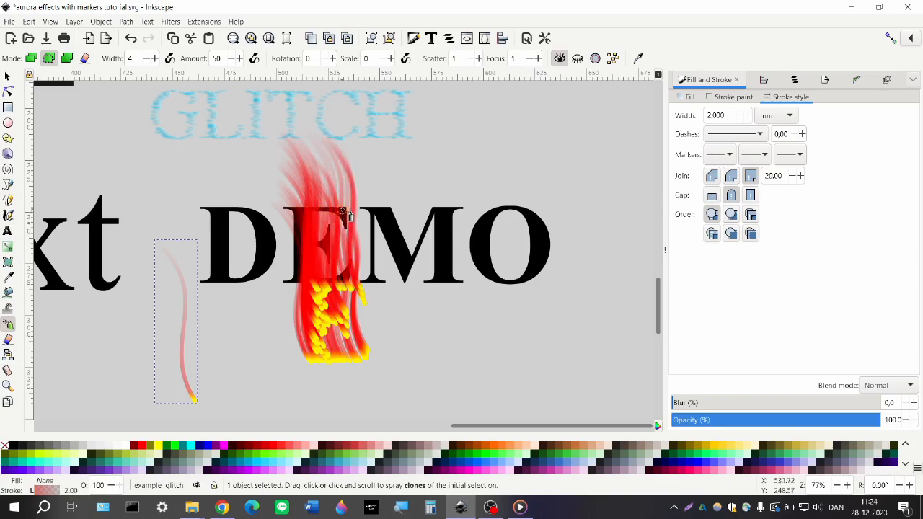
pyautogui.press('Escape')
pyautogui.click(7, 76)
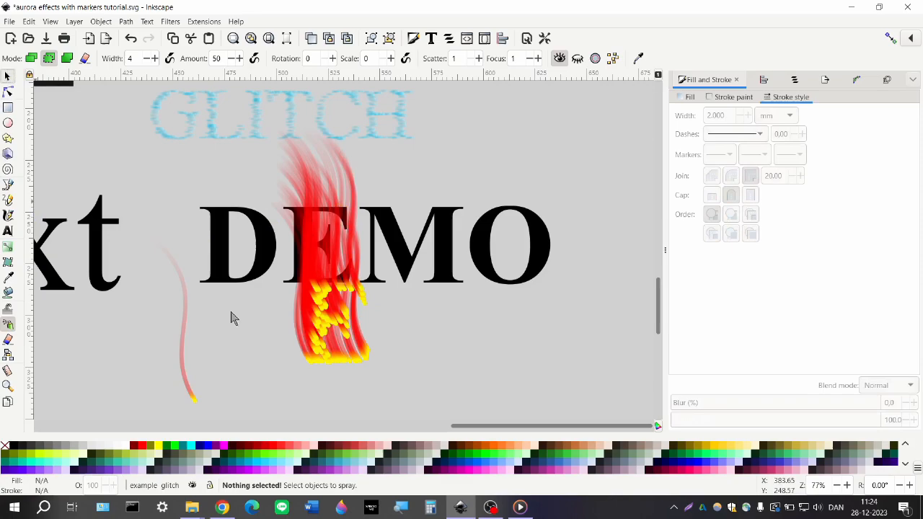
pyautogui.click(344, 391)
# Step: Examine the yellow ends of the flame clones below the E and compare them with the GLITCH and flaming T examples
pyautogui.scroll(4, 330, 350)
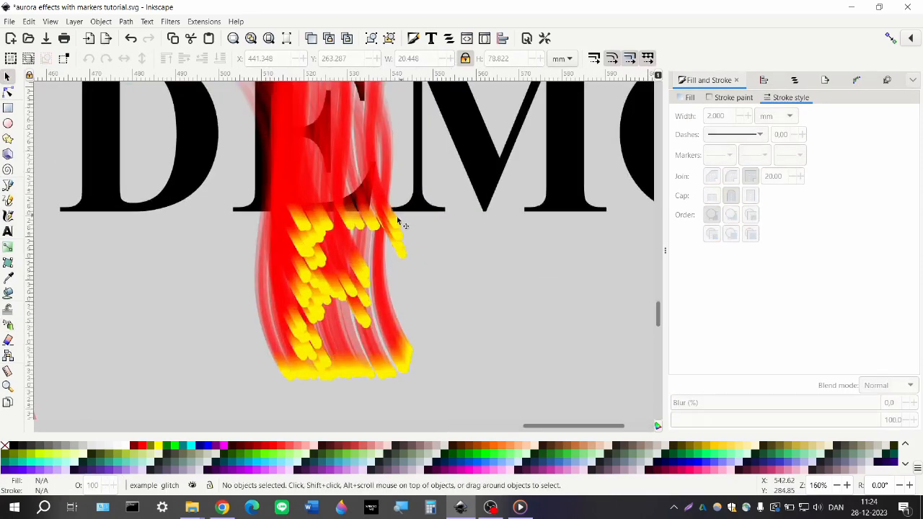
pyautogui.scroll(-5, 332, 314)
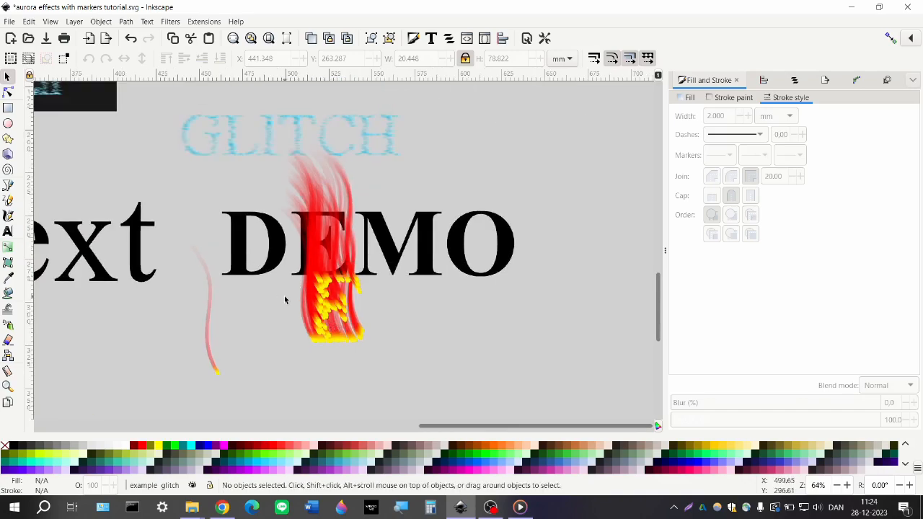
pyautogui.scroll(6, 284, 299)
pyautogui.scroll(1, 216, 238)
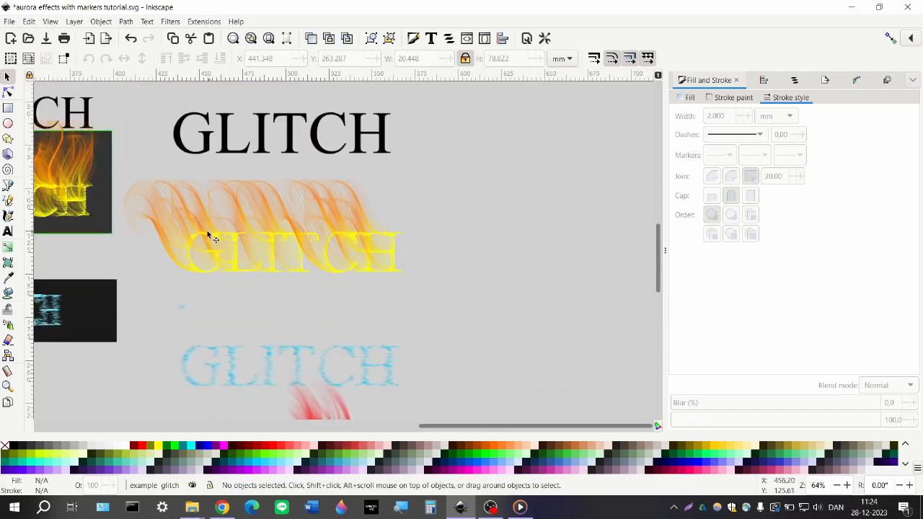
pyautogui.scroll(-5, 303, 248)
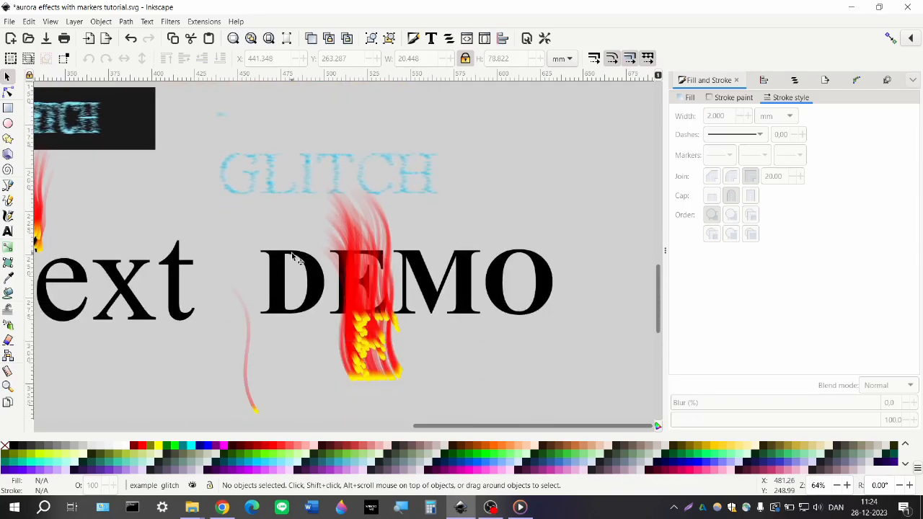
pyautogui.scroll(-1, 307, 275)
pyautogui.hscroll(-5, 303, 304)
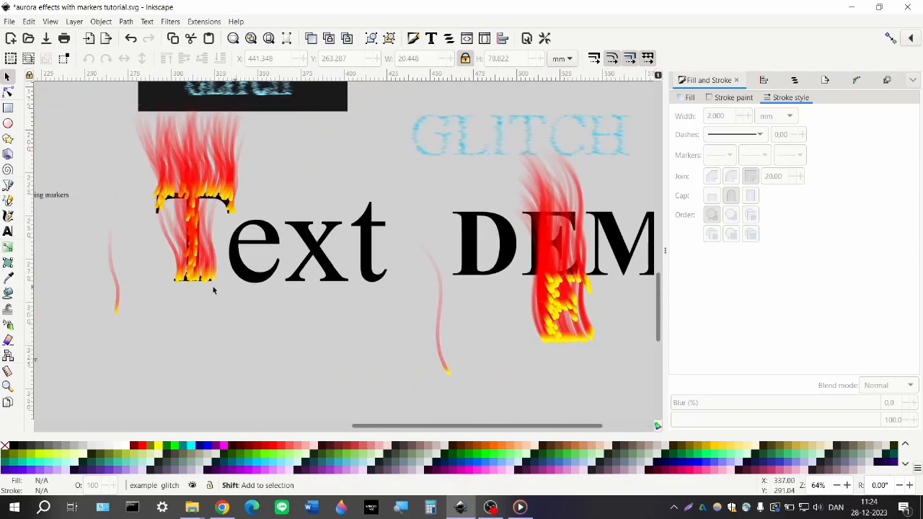
pyautogui.hscroll(2, 411, 309)
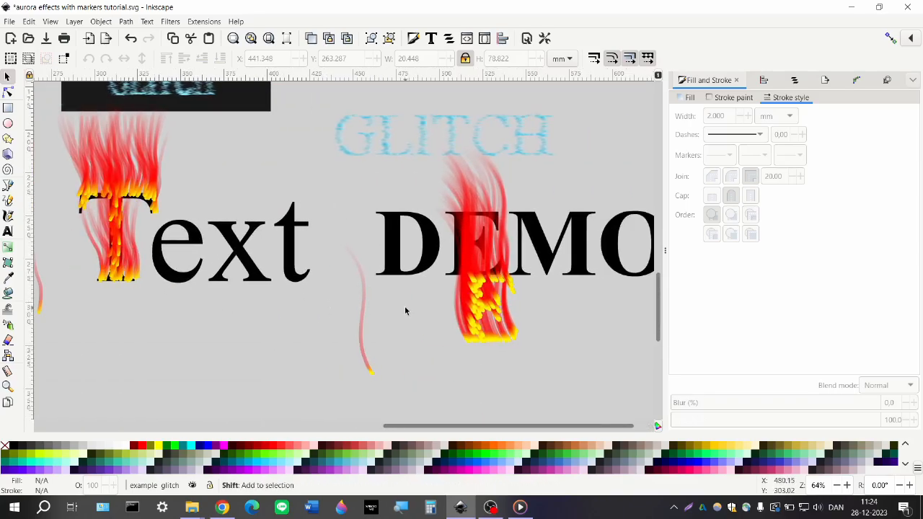
pyautogui.hscroll(2, 406, 310)
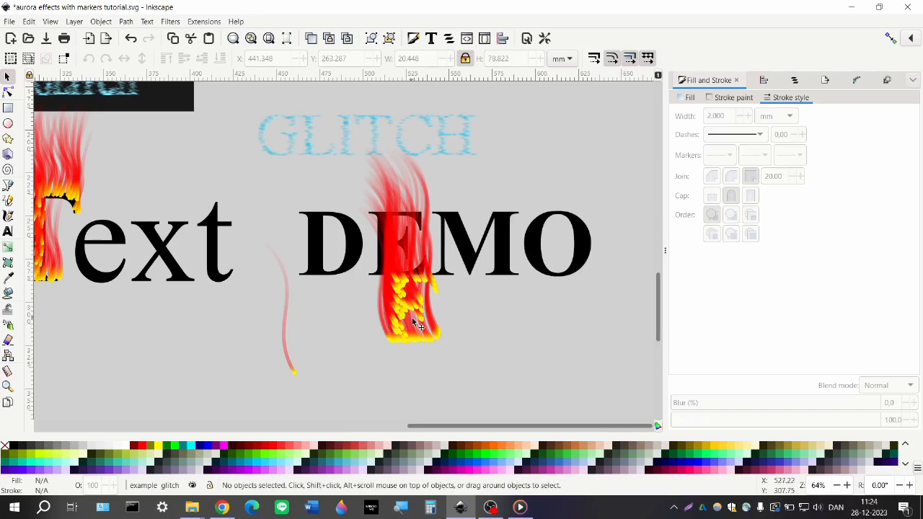
pyautogui.hscroll(1, 298, 293)
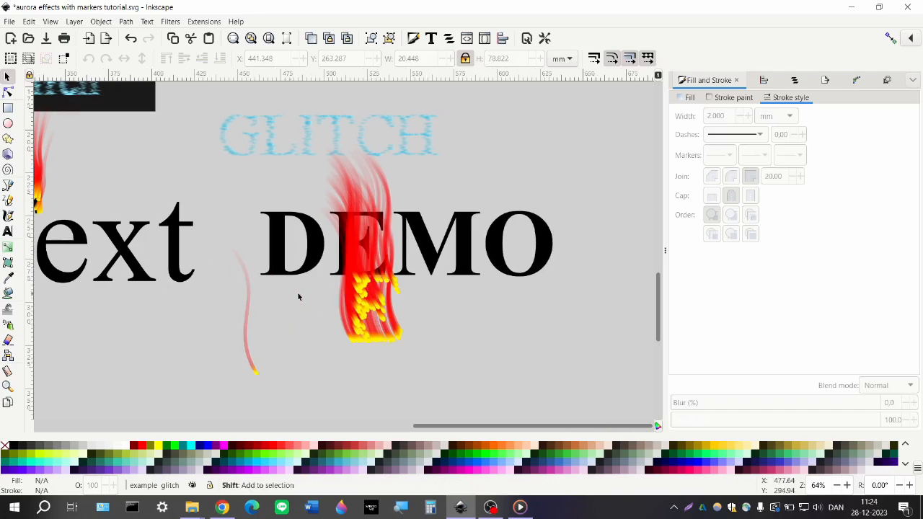
pyautogui.scroll(2, 422, 311)
pyautogui.hscroll(1, 400, 311)
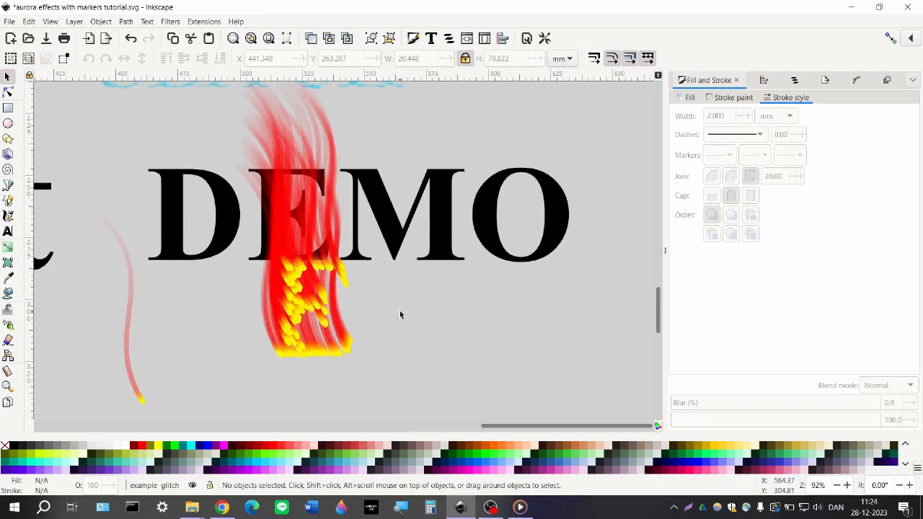
pyautogui.scroll(1, 400, 311)
pyautogui.hscroll(1, 392, 318)
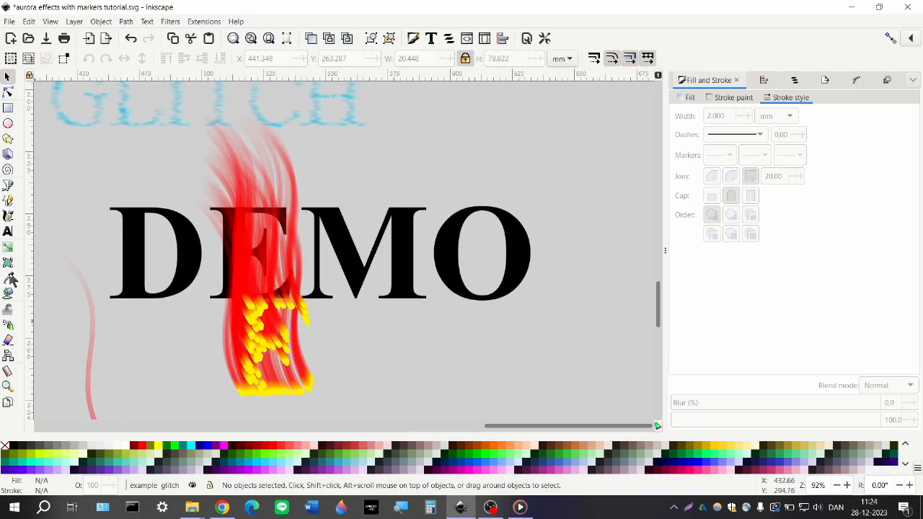
# Step: Select the original flame stroke and spray a single clone of it at the top of the letter O
pyautogui.click(8, 327)
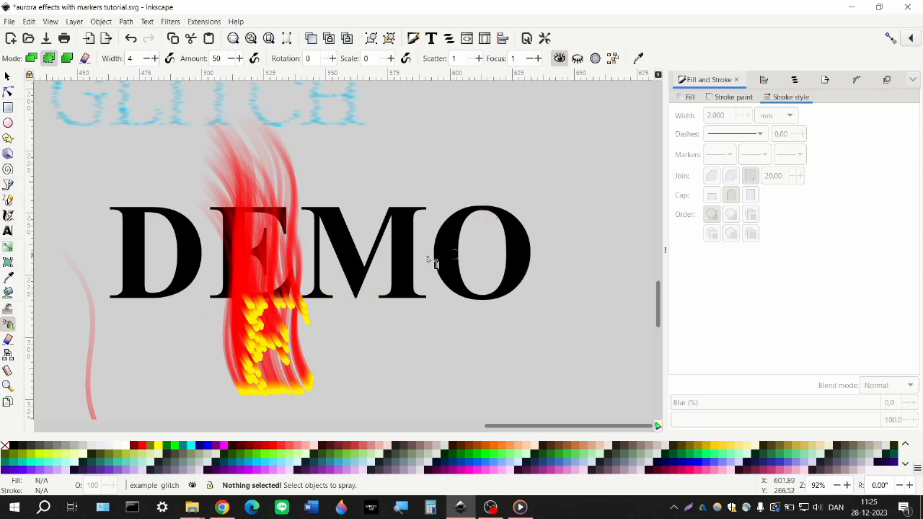
pyautogui.click(7, 76)
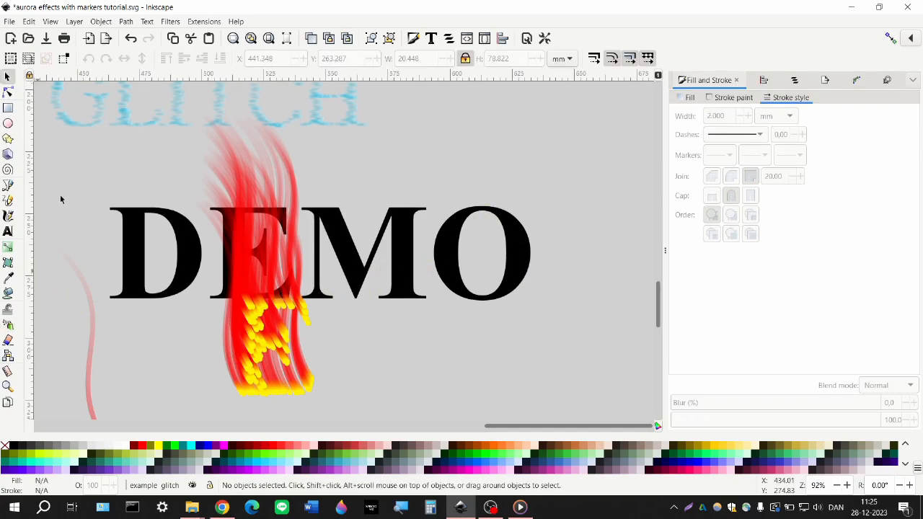
pyautogui.click(93, 340)
pyautogui.click(11, 326)
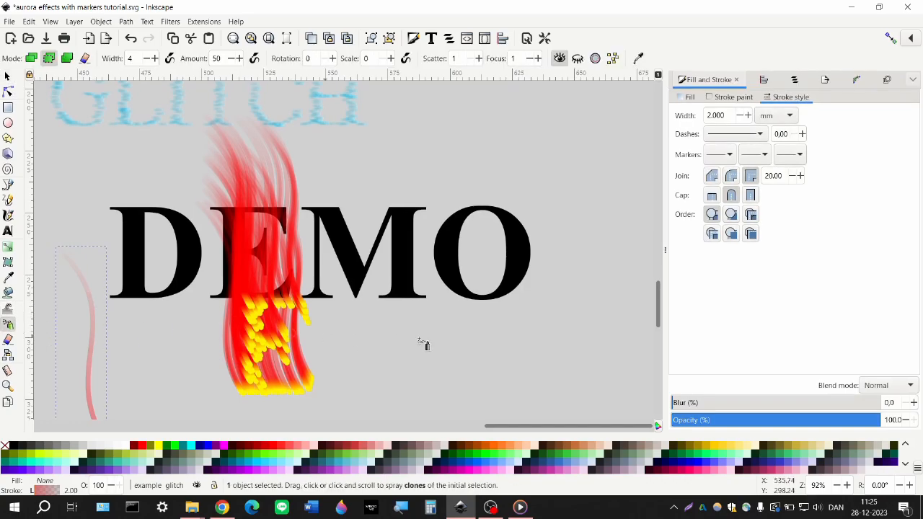
pyautogui.click(479, 194)
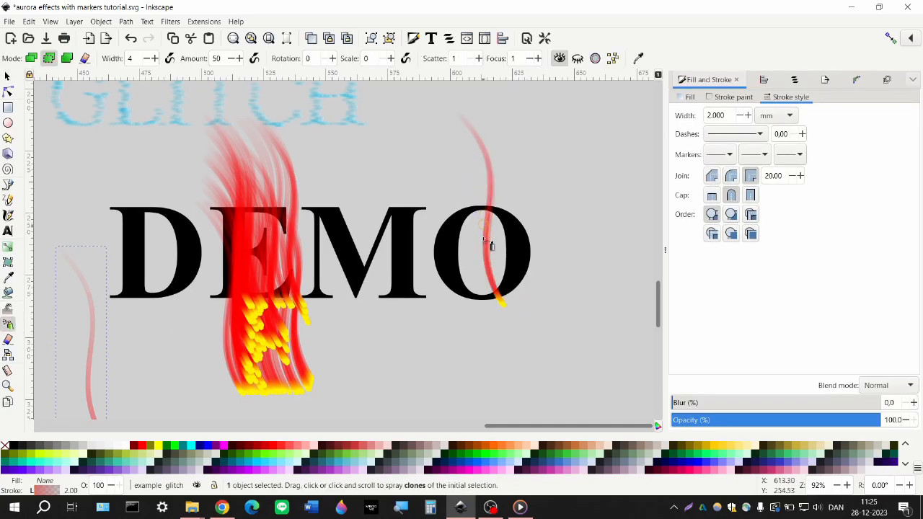
# Step: Spray flame clones all around the letter O and deselect the original flame stroke
pyautogui.click(481, 306)
pyautogui.moveTo(482, 301)
pyautogui.mouseDown()
pyautogui.moveTo(512, 282)
pyautogui.moveTo(519, 249)
pyautogui.moveTo(494, 202)
pyautogui.moveTo(443, 245)
pyautogui.moveTo(445, 263)
pyautogui.moveTo(477, 302)
pyautogui.moveTo(501, 303)
pyautogui.moveTo(528, 267)
pyautogui.moveTo(517, 230)
pyautogui.moveTo(481, 220)
pyautogui.moveTo(451, 231)
pyautogui.moveTo(442, 271)
pyautogui.moveTo(455, 301)
pyautogui.moveTo(508, 290)
pyautogui.moveTo(519, 274)
pyautogui.moveTo(499, 177)
pyautogui.moveTo(457, 218)
pyautogui.mouseUp()
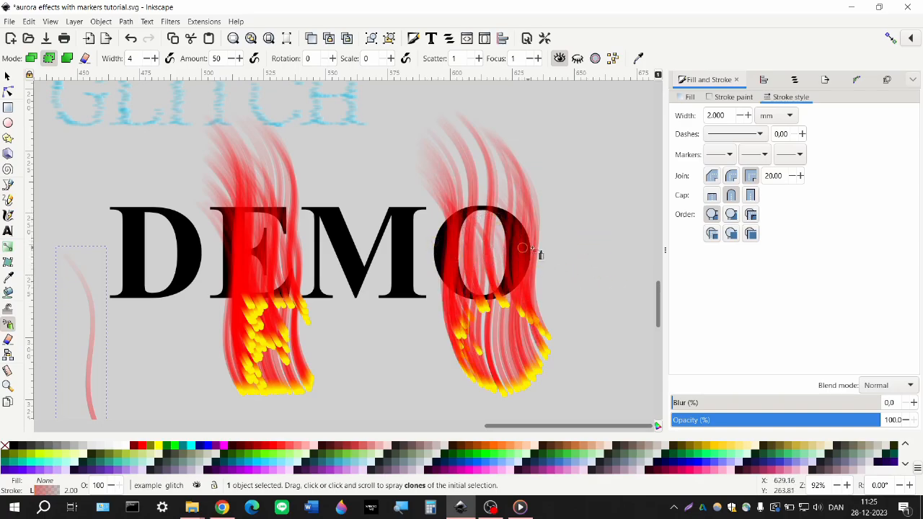
pyautogui.press('Escape')
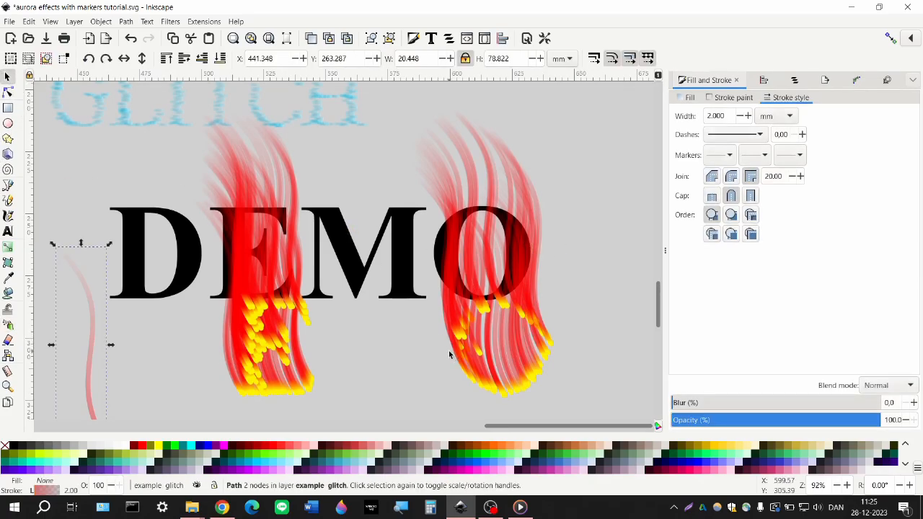
pyautogui.click(439, 360)
# Step: Select all the flame clones over the letter E, lower their opacity to 20%, and deselect them
pyautogui.scroll(-1, 438, 363)
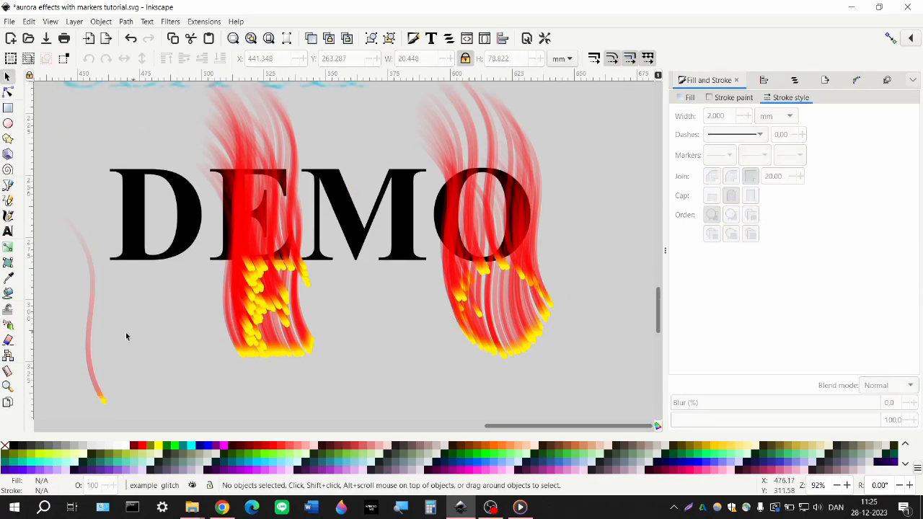
pyautogui.click(89, 338)
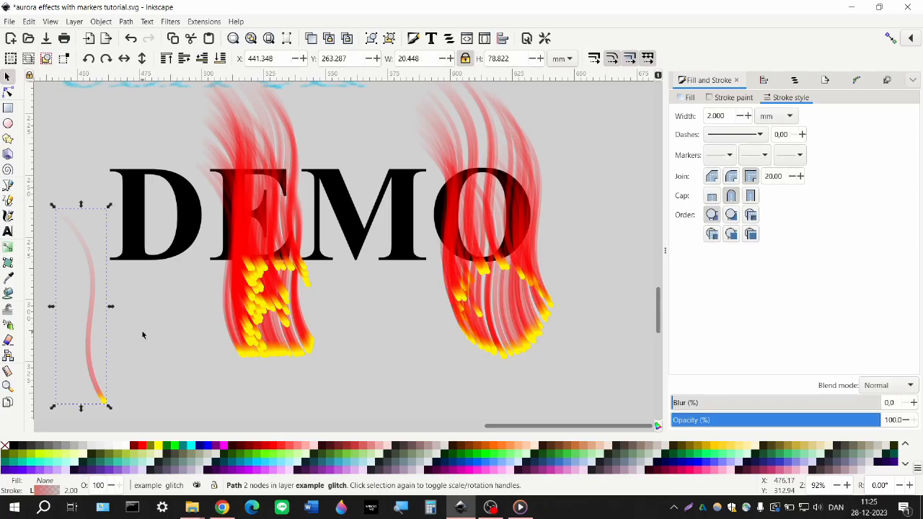
pyautogui.click(348, 414)
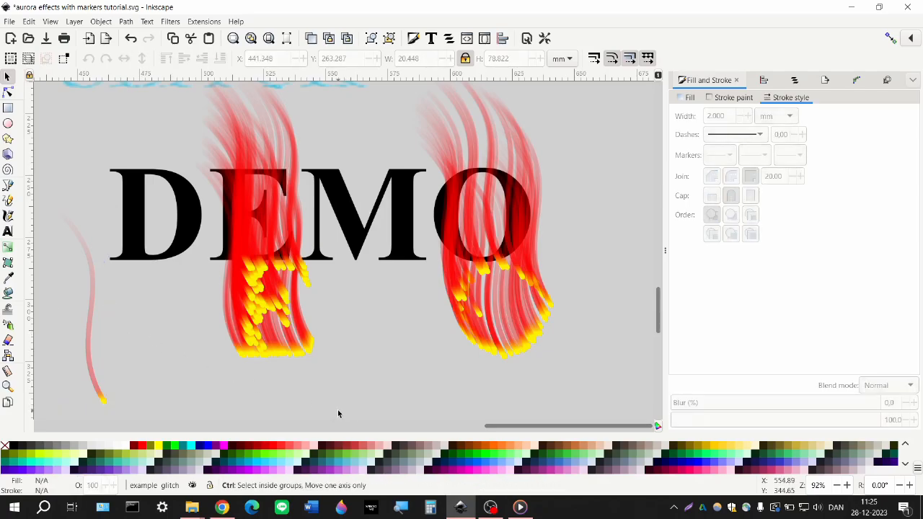
pyautogui.scroll(-1, 350, 411)
pyautogui.moveTo(363, 407); pyautogui.dragTo(190, 104)
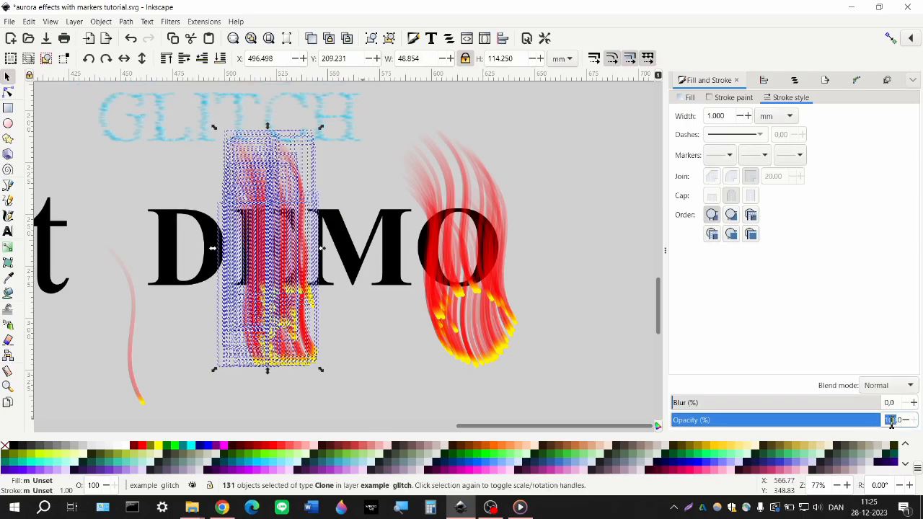
pyautogui.press('Return')
pyautogui.click(419, 394)
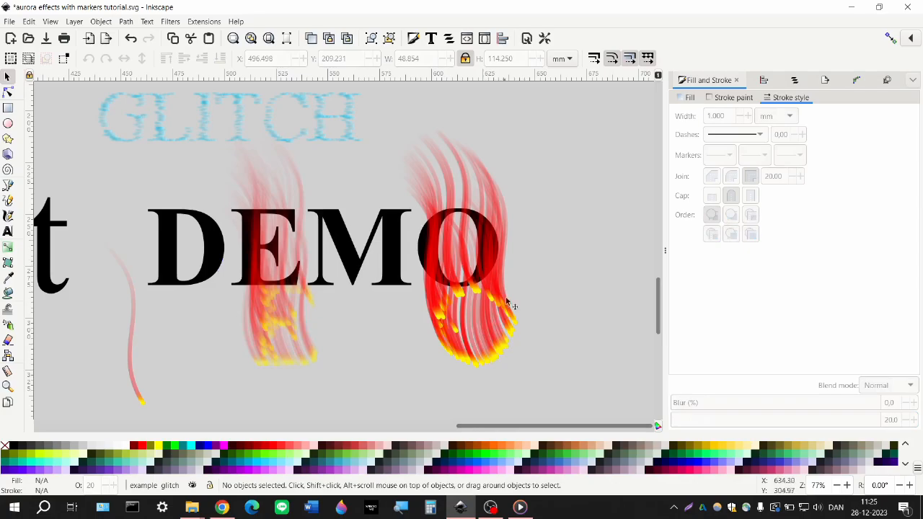
# Step: Compare the flames on the E and O with the GLITCH examples and the flaming T
pyautogui.hscroll(1, 383, 341)
pyautogui.hscroll(-1, 367, 353)
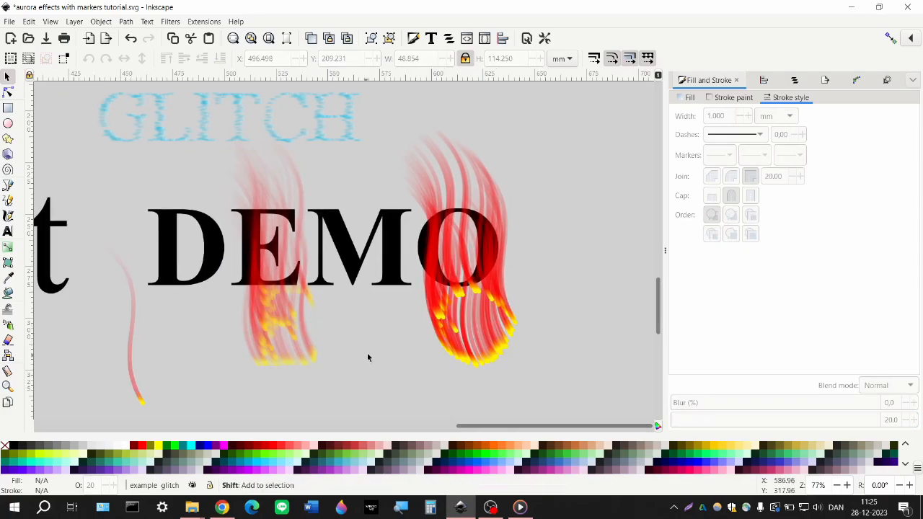
pyautogui.hscroll(-3, 368, 353)
pyautogui.keyDown('ctrl'); pyautogui.scroll(-2, 346, 336); pyautogui.keyUp('ctrl')
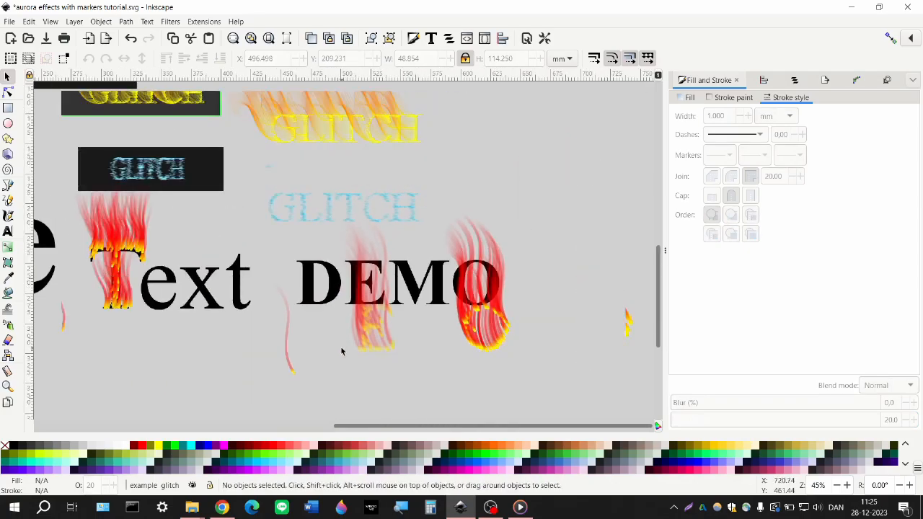
pyautogui.hscroll(-2, 342, 352)
pyautogui.scroll(4, 336, 347)
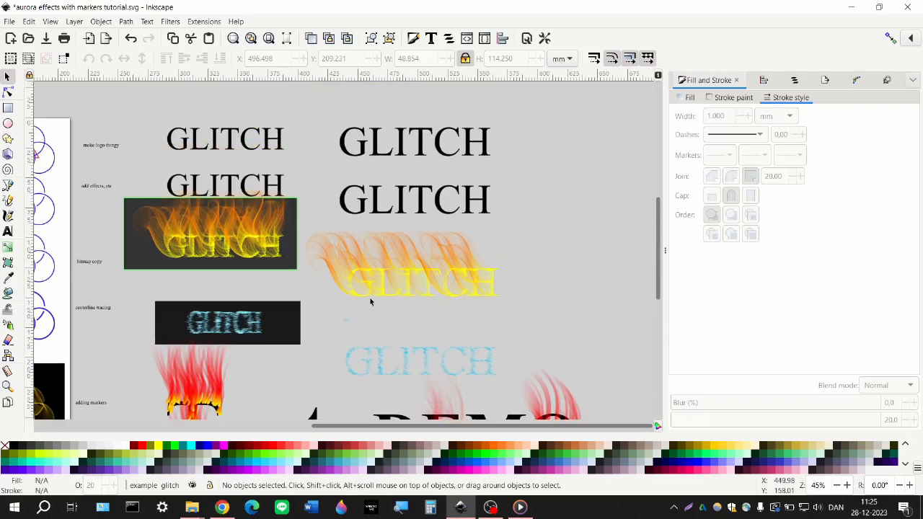
pyautogui.scroll(-3, 413, 261)
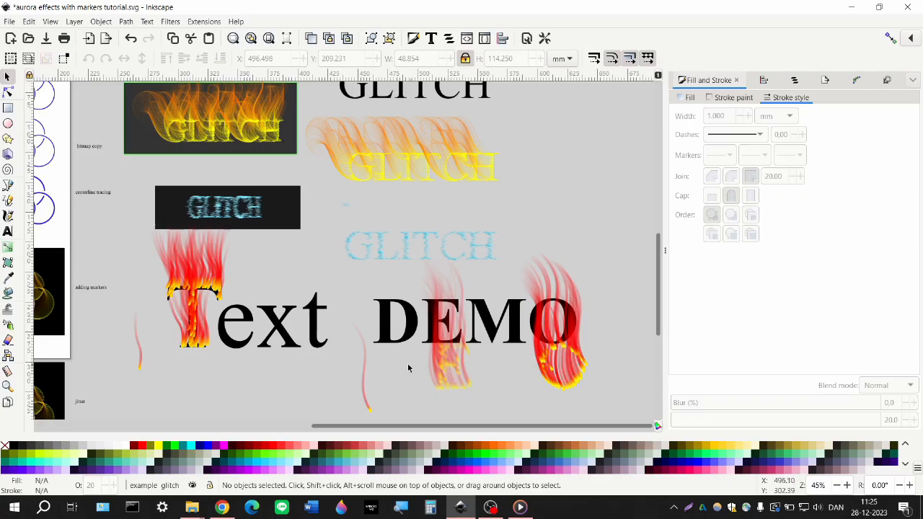
pyautogui.hscroll(1, 402, 369)
pyautogui.scroll(-1, 385, 355)
pyautogui.hscroll(-1, 386, 357)
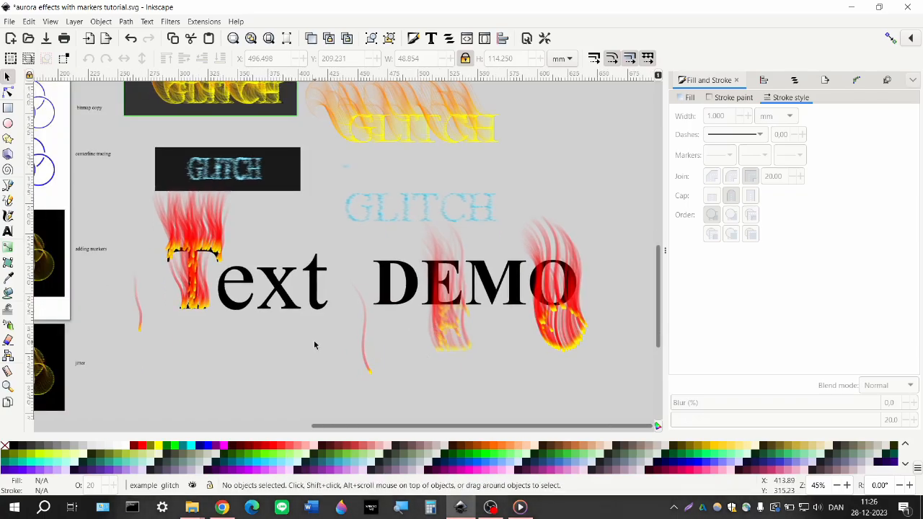
pyautogui.scroll(2, 337, 272)
pyautogui.scroll(-2, 282, 285)
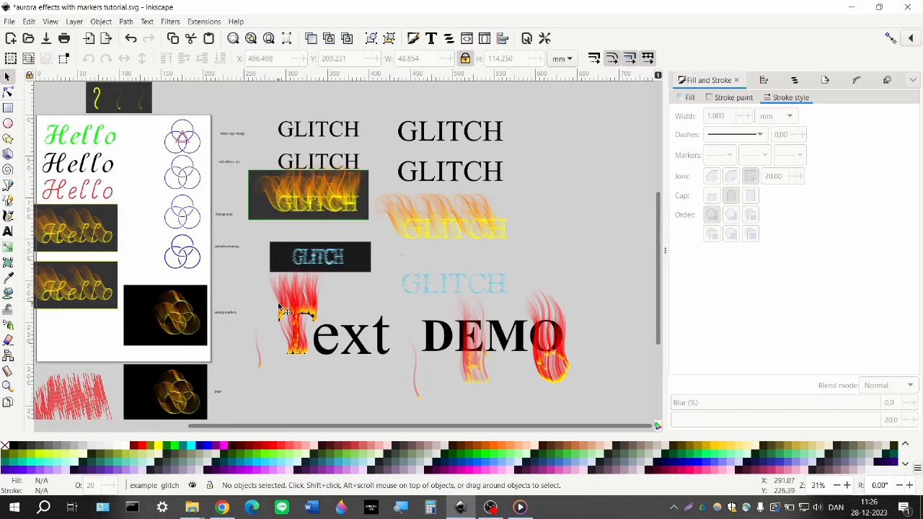
# Step: Draw two wavy freehand curves, each about 250 mm wide, one above the other in the empty area below DEMO
pyautogui.scroll(-3, 281, 309)
pyautogui.hscroll(1, 280, 308)
pyautogui.scroll(-1, 280, 309)
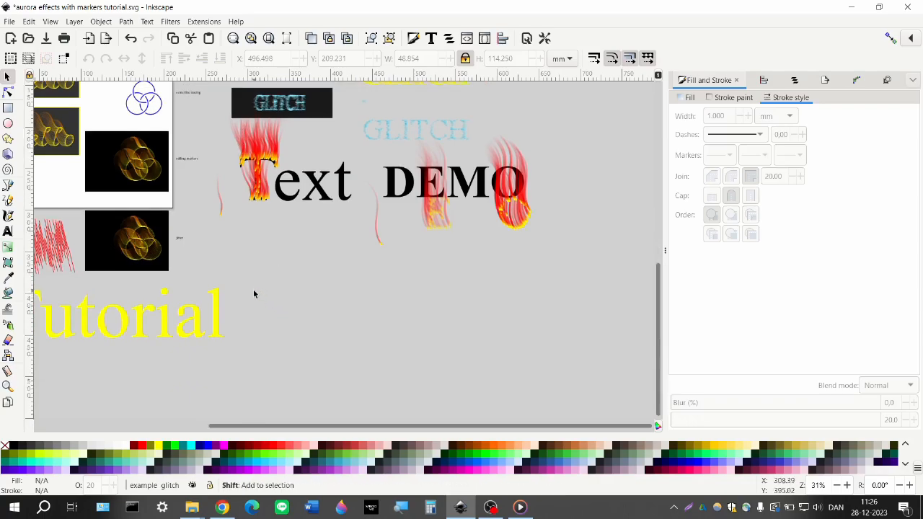
pyautogui.hscroll(1, 296, 307)
pyautogui.scroll(1, 299, 308)
pyautogui.scroll(-1, 303, 296)
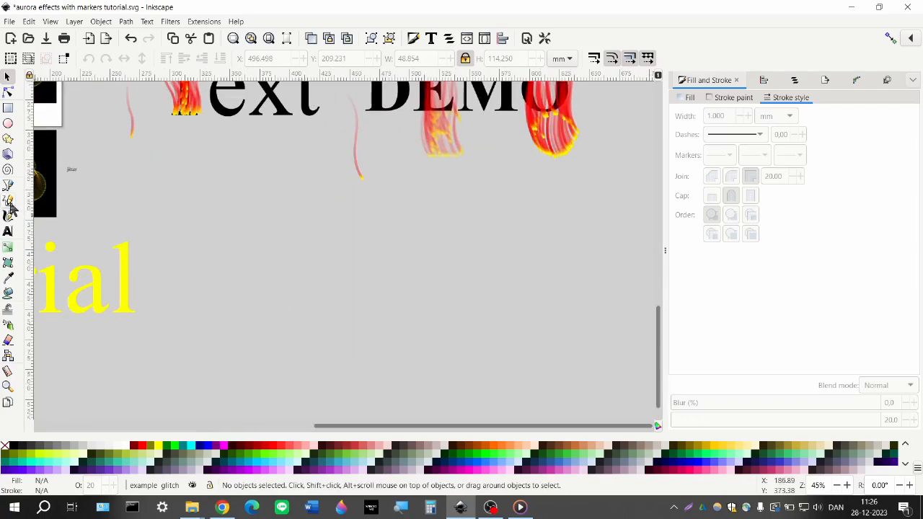
pyautogui.click(9, 202)
pyautogui.moveTo(199, 268)
pyautogui.mouseDown()
pyautogui.moveTo(228, 279)
pyautogui.moveTo(358, 247)
pyautogui.mouseUp()
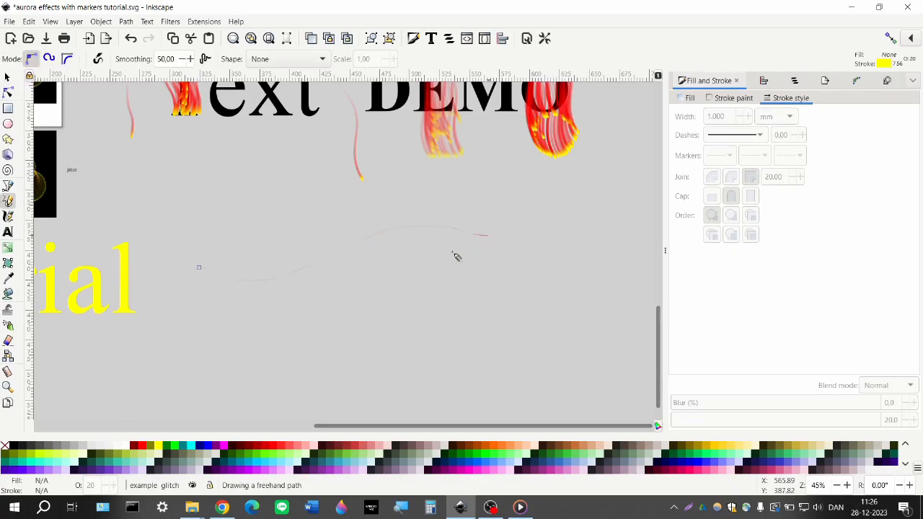
pyautogui.moveTo(455, 257); pyautogui.dragTo(491, 235)
pyautogui.moveTo(183, 331)
pyautogui.mouseDown()
pyautogui.moveTo(336, 343)
pyautogui.moveTo(420, 300)
pyautogui.moveTo(488, 308)
pyautogui.mouseUp()
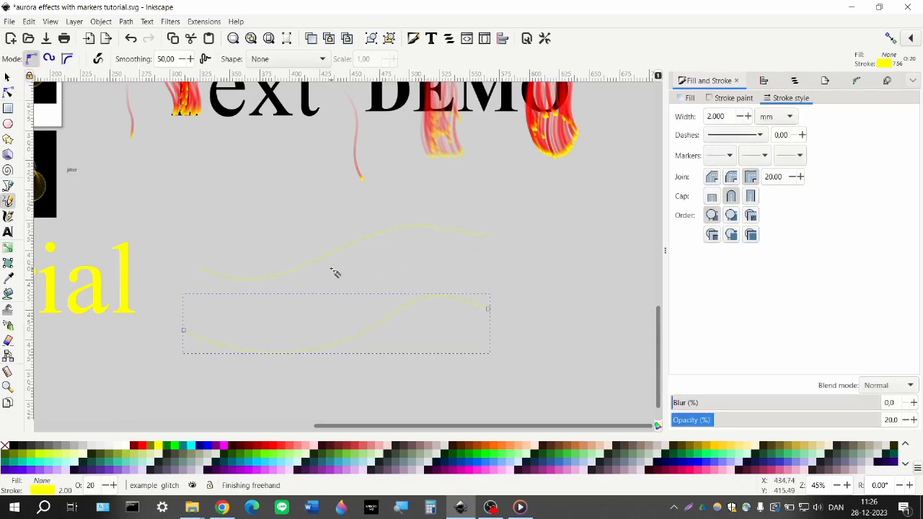
# Step: Select both wavy curves and combine them into one path
pyautogui.press('s')
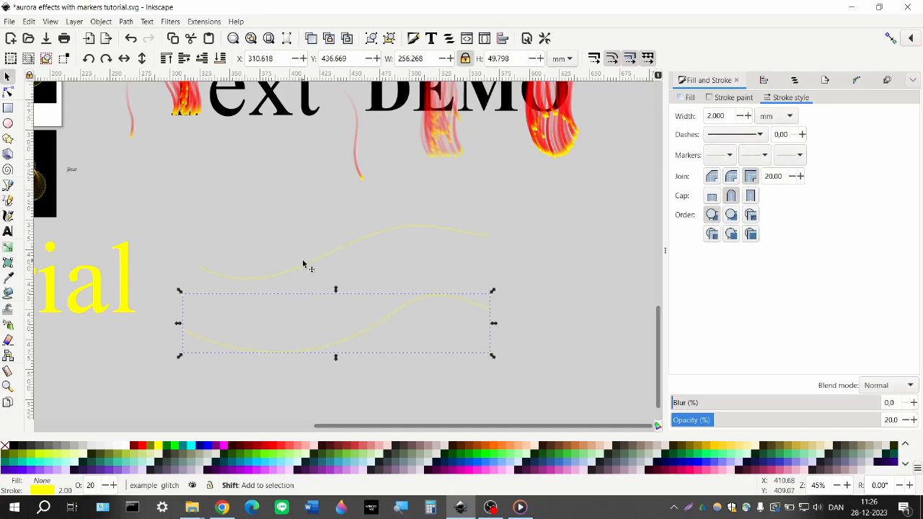
pyautogui.keyDown('shift'); pyautogui.click(303, 265); pyautogui.keyUp('shift')
pyautogui.click(170, 22)
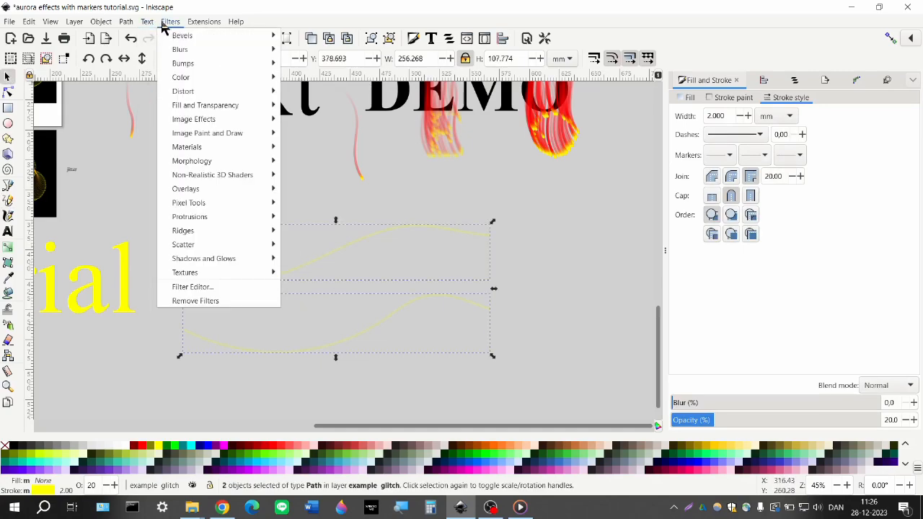
pyautogui.moveTo(124, 24)
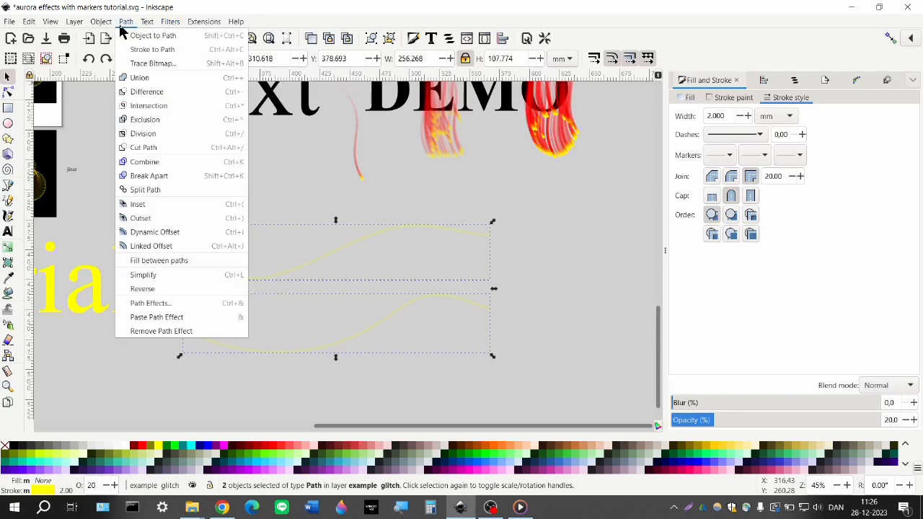
pyautogui.click(157, 163)
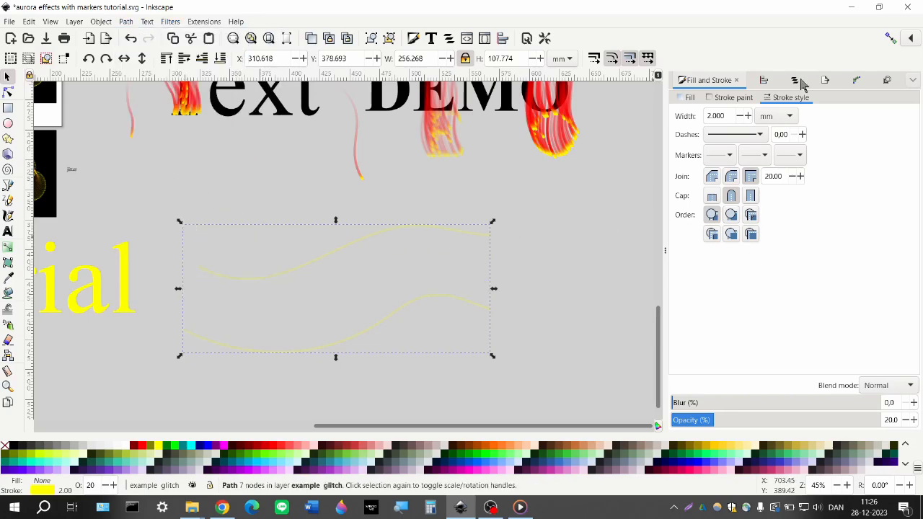
# Step: Apply the Stitch Sub-Paths path effect to the combined curves with the number of paths set to 150
pyautogui.click(886, 81)
pyautogui.click(680, 412)
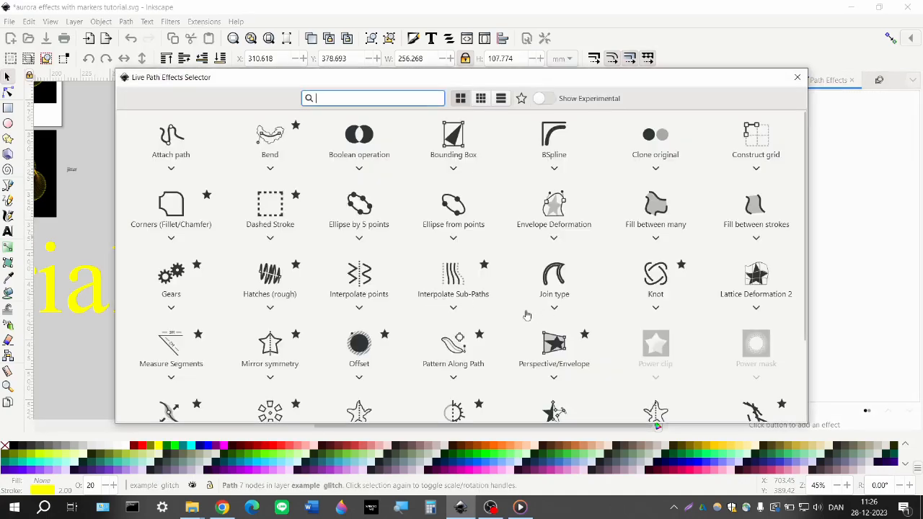
pyautogui.scroll(-1, 510, 319)
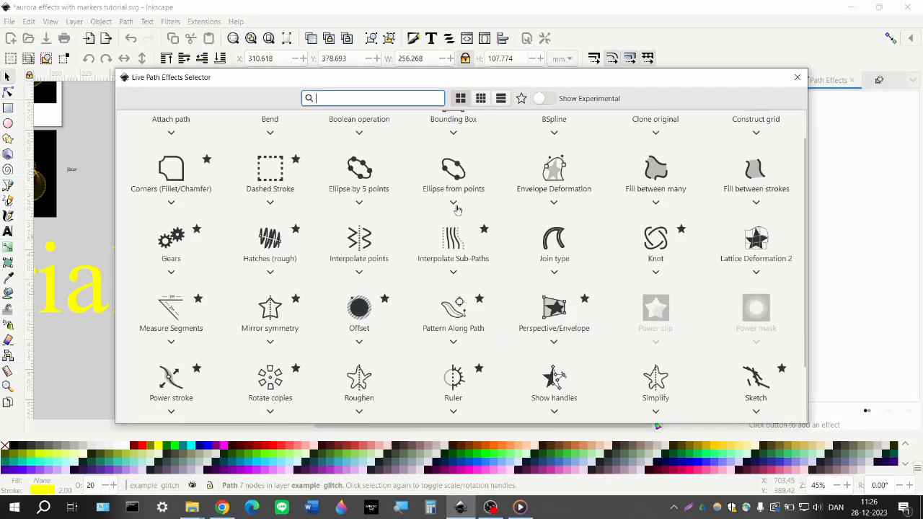
pyautogui.click(521, 101)
pyautogui.click(246, 299)
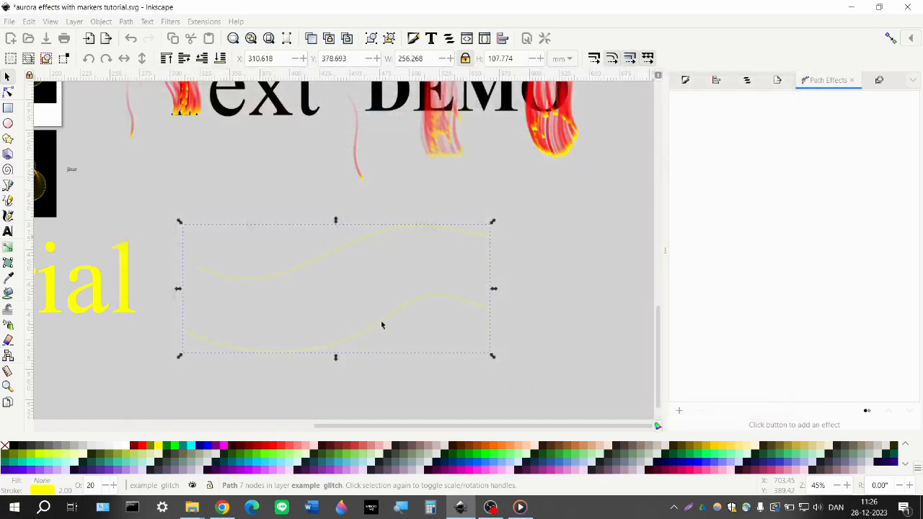
pyautogui.doubleClick(747, 280)
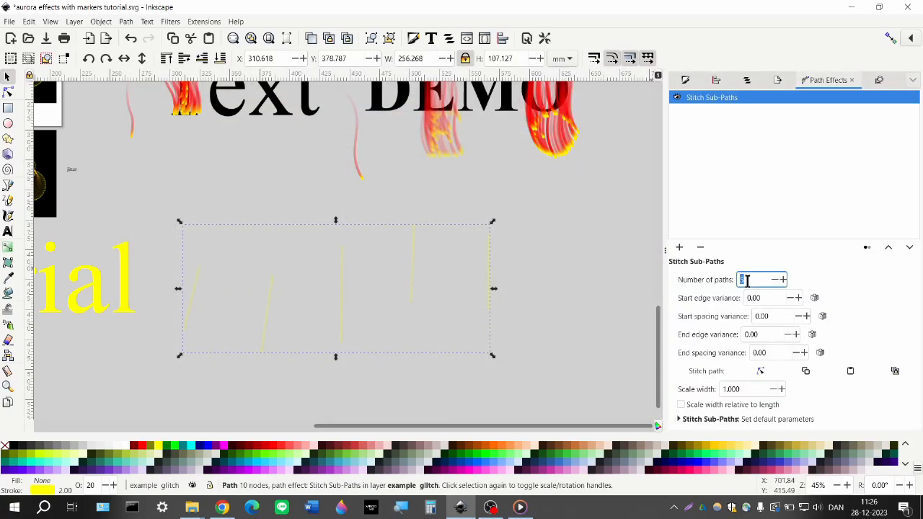
pyautogui.write('150')
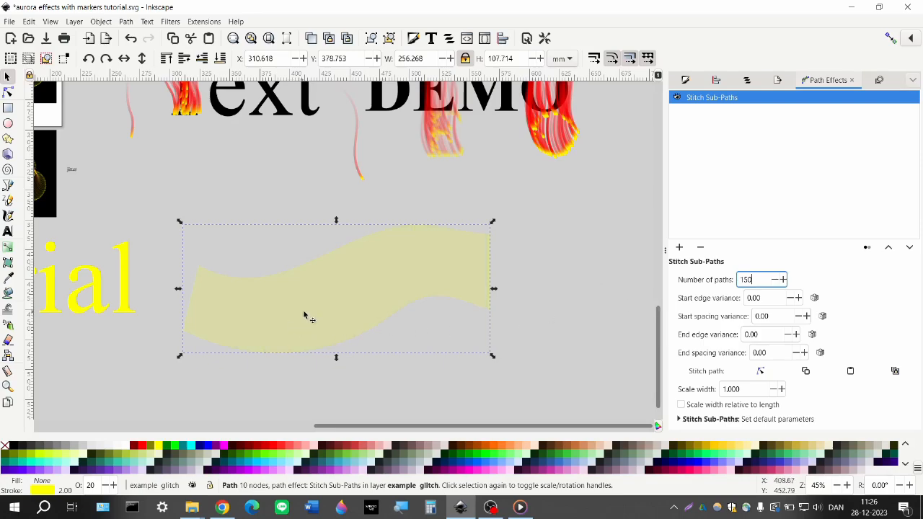
# Step: Set the stroke width of the stitched path to 1 mm
pyautogui.keyDown('ctrl'); pyautogui.scroll(2, 304, 314); pyautogui.keyUp('ctrl')
pyautogui.click(685, 79)
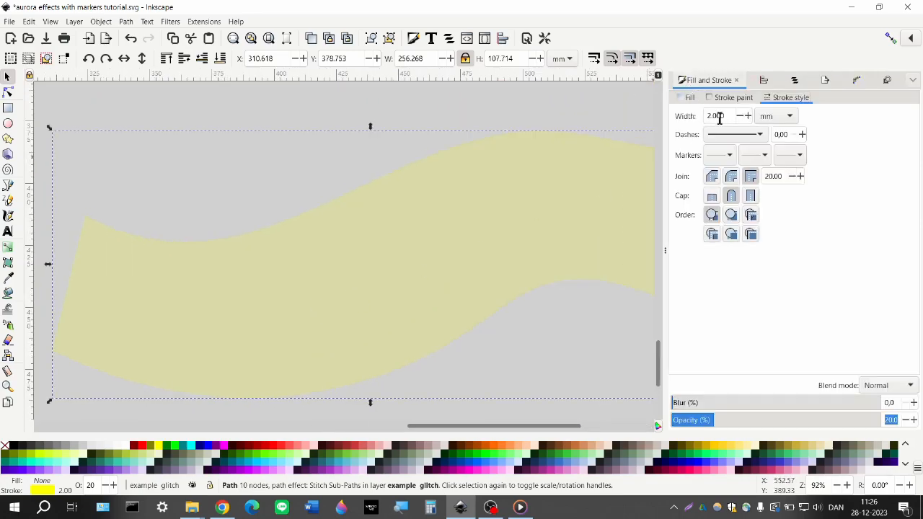
pyautogui.doubleClick(715, 115)
pyautogui.write('1')
pyautogui.press('Return')
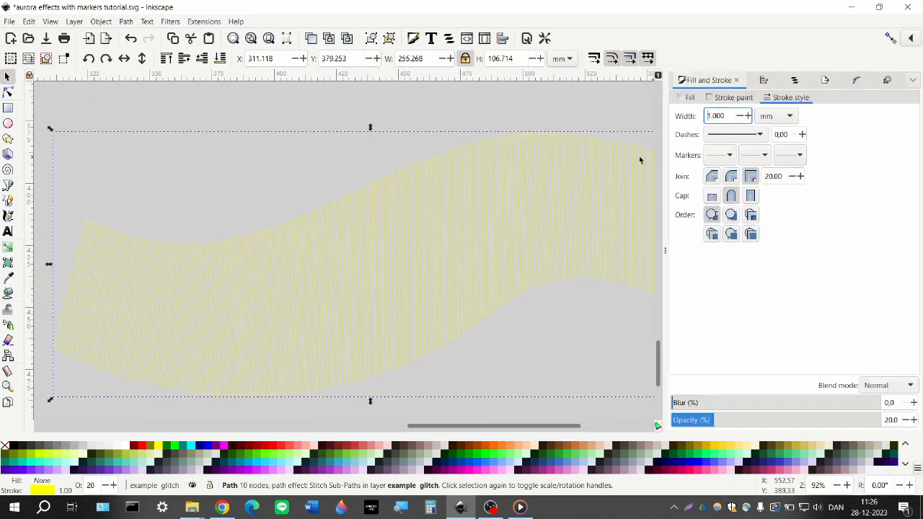
# Step: Raise the stitched path's opacity to 100%, leave it without a fill, and color its stroke red
pyautogui.click(223, 445)
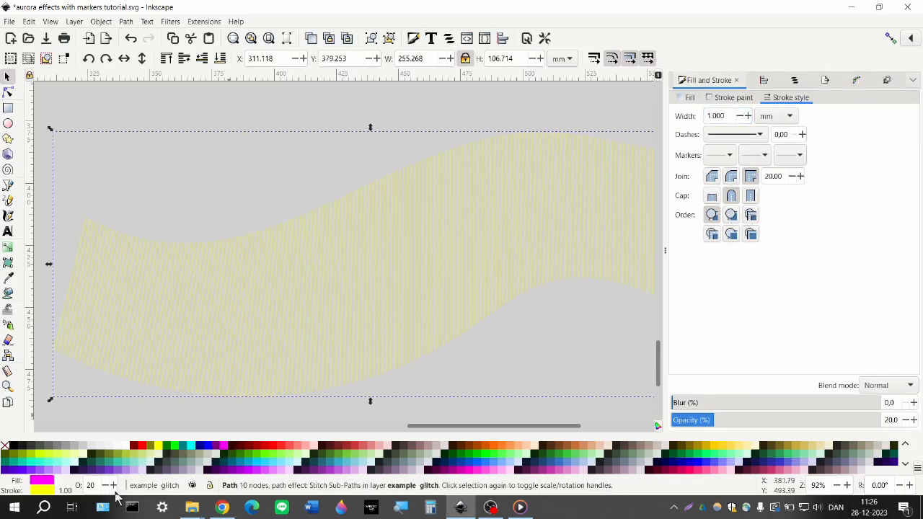
pyautogui.click(91, 486)
pyautogui.write('100')
pyautogui.press('Return')
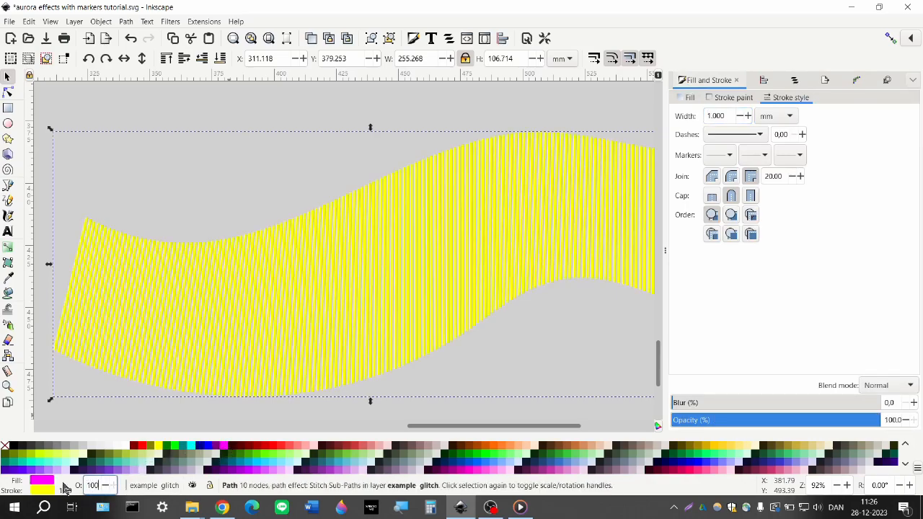
pyautogui.click(6, 448)
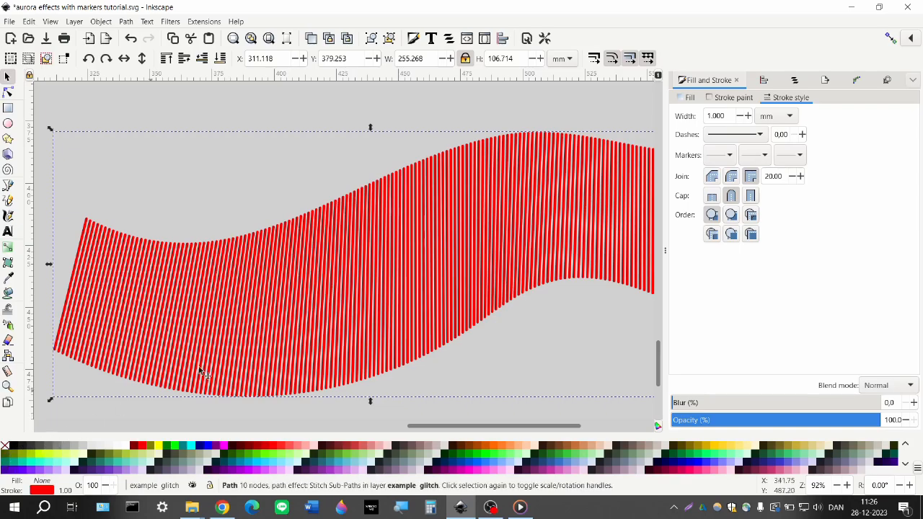
# Step: Try a start edge variance of 1 in the Stitch Sub-Paths effect
pyautogui.scroll(-3, 212, 357)
pyautogui.scroll(3, 217, 342)
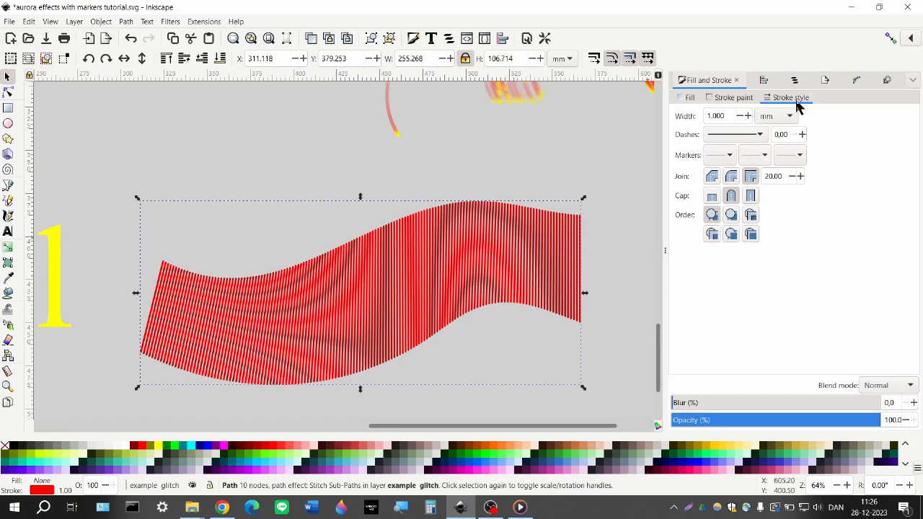
pyautogui.click(856, 80)
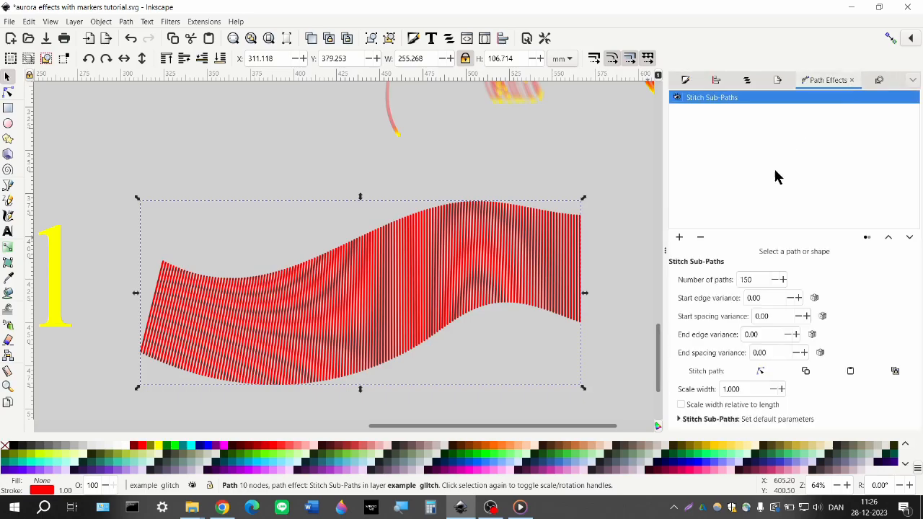
pyautogui.click(767, 299)
pyautogui.write('1')
pyautogui.press('Return')
# Step: Set the Stitch Sub-Paths start edge variance to 0.1 and start spacing variance to 0.3
pyautogui.click(767, 299)
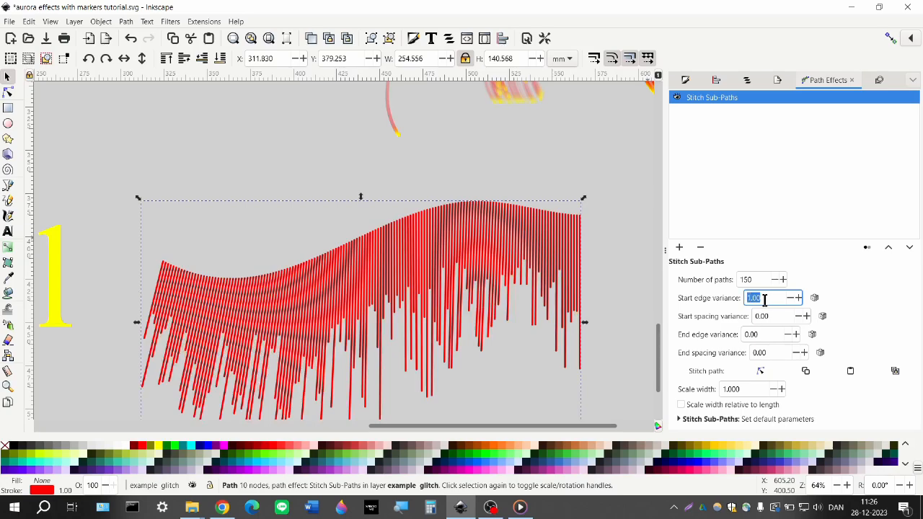
pyautogui.write('0.1')
pyautogui.press('Return')
pyautogui.click(771, 317)
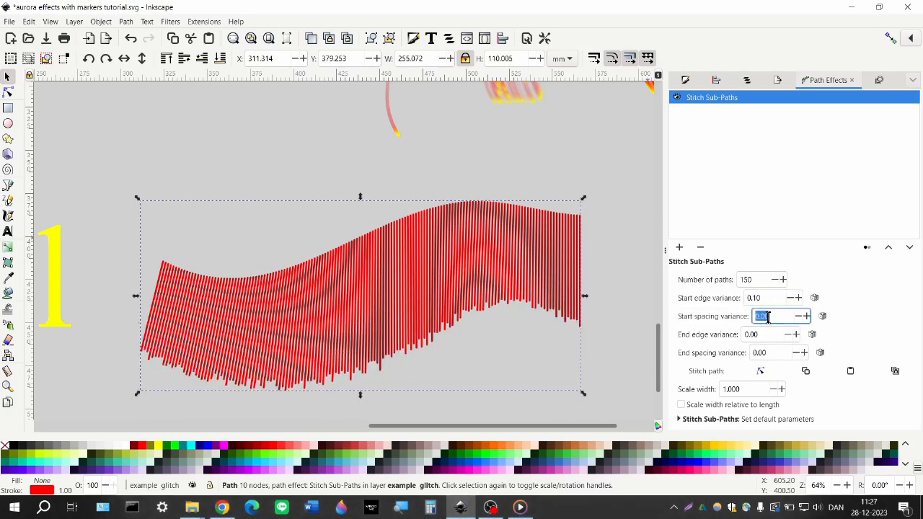
pyautogui.write('0.3')
pyautogui.press('Return')
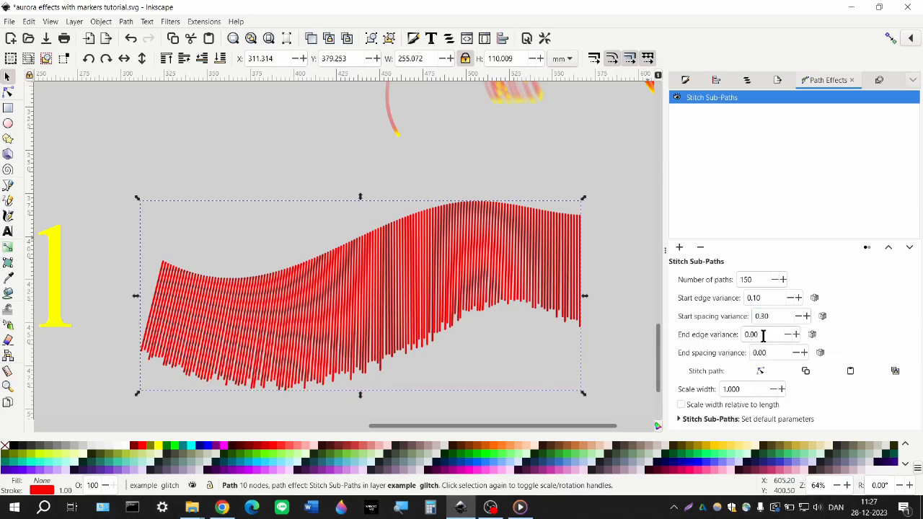
# Step: Set the Stitch Sub-Paths end edge variance to 0.3 and end spacing variance to 1
pyautogui.click(766, 334)
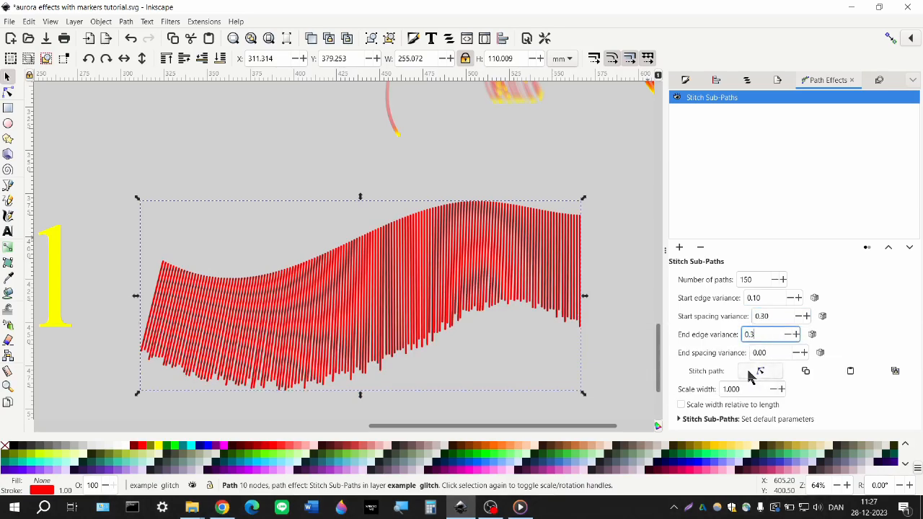
pyautogui.write('0.3')
pyautogui.press('Return')
pyautogui.click(772, 354)
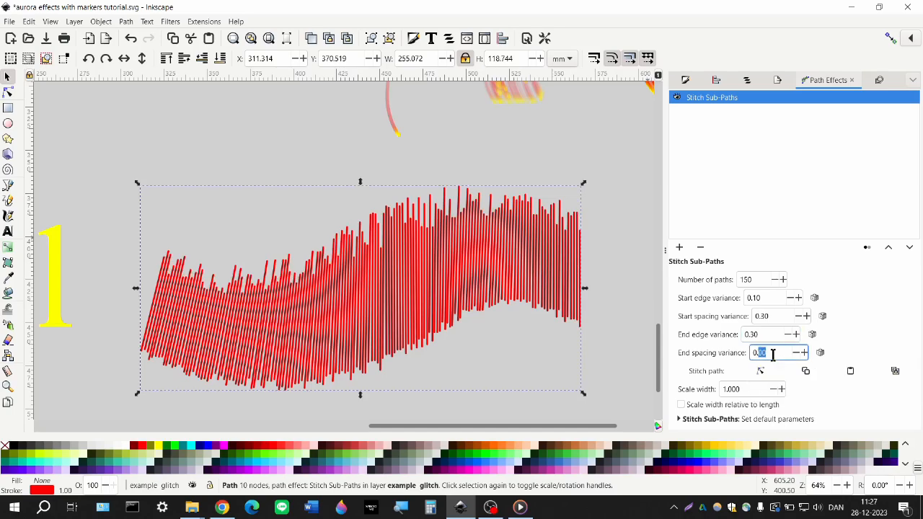
pyautogui.write('1')
pyautogui.press('Return')
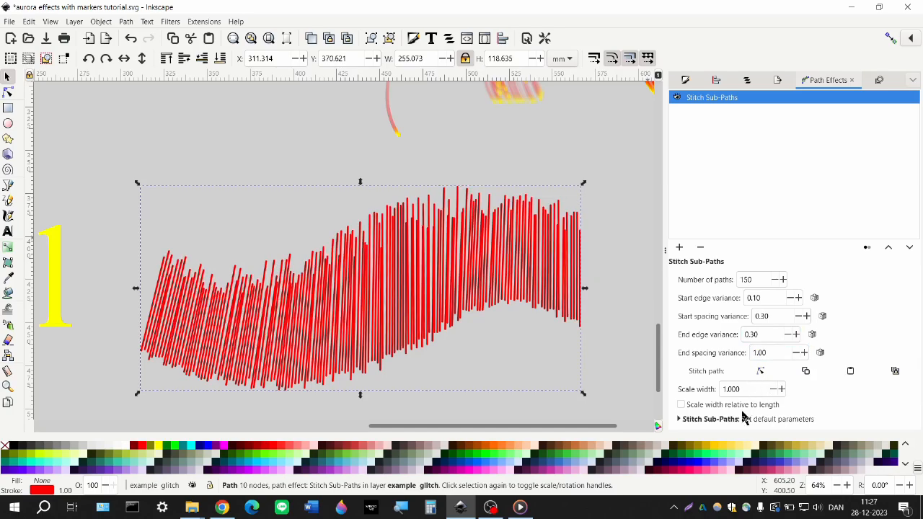
# Step: Compare the new stitched shape with the earlier red stitched example beside the Tutorial text, checking that example's path effect settings
pyautogui.hscroll(1, 339, 357)
pyautogui.scroll(-1, 308, 338)
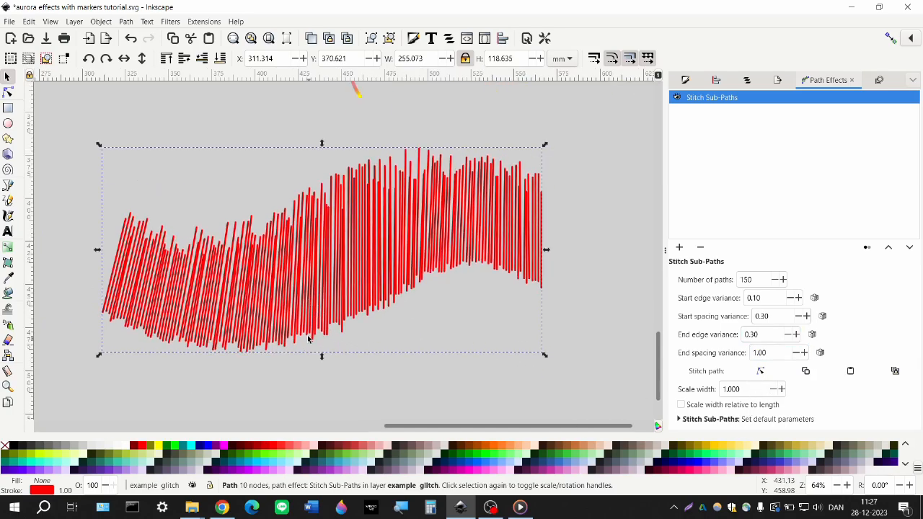
pyautogui.scroll(-1, 309, 339)
pyautogui.hscroll(-1, 309, 341)
pyautogui.scroll(-1, 311, 343)
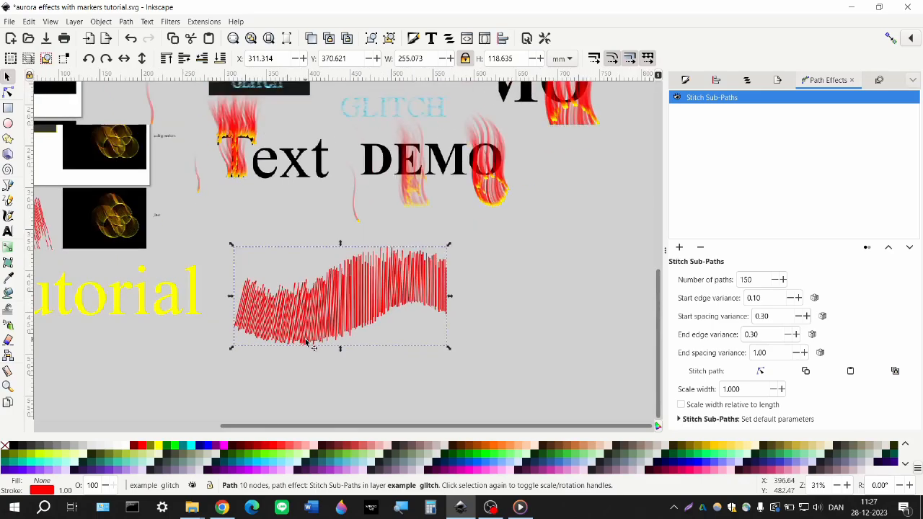
pyautogui.scroll(1, 318, 346)
pyautogui.hscroll(-3, 346, 354)
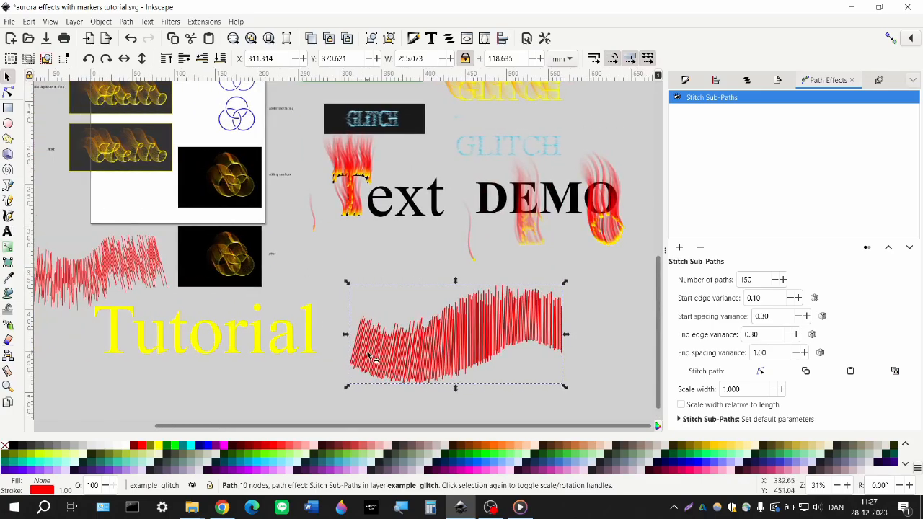
pyautogui.hscroll(-2, 368, 356)
pyautogui.click(151, 285)
pyautogui.hscroll(-1, 144, 281)
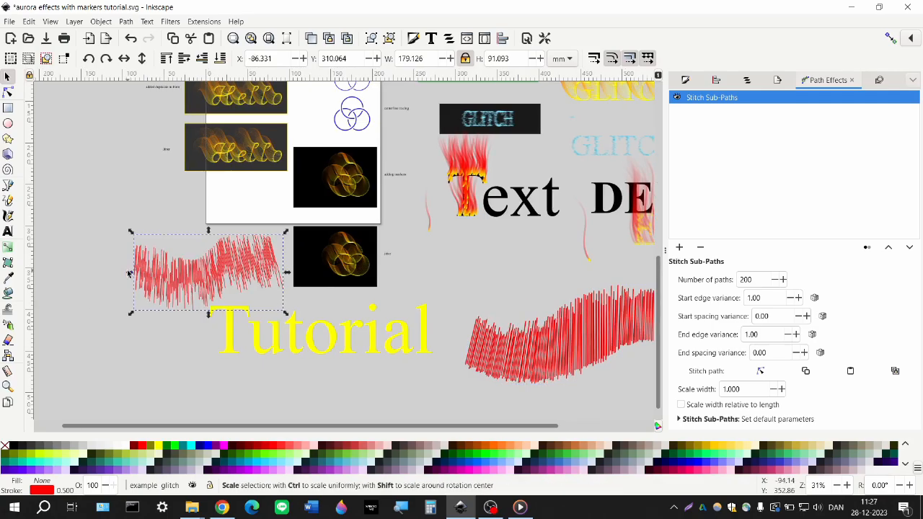
pyautogui.hscroll(2, 137, 278)
pyautogui.hscroll(1, 417, 328)
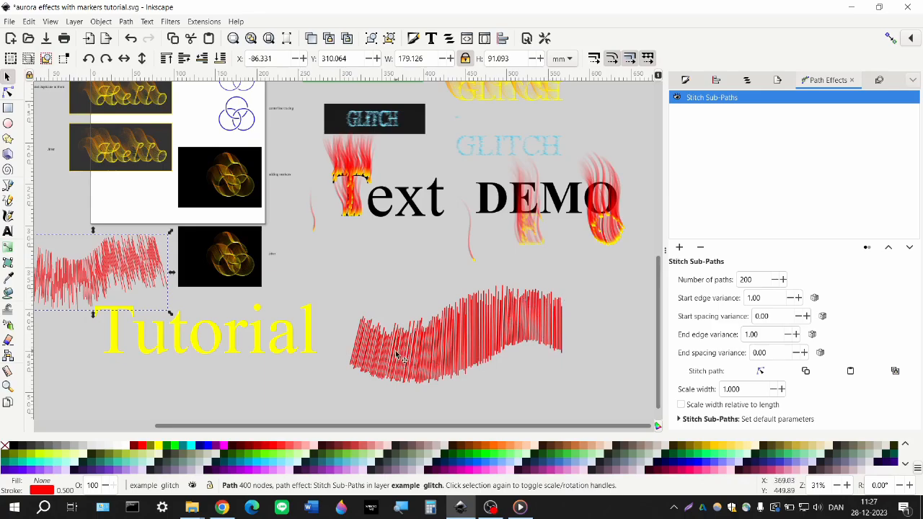
# Step: Examine the marker effects on the interlocking rings and the Hello lettering, and the new stitched shape
pyautogui.scroll(2, 360, 310)
pyautogui.hscroll(-1, 339, 289)
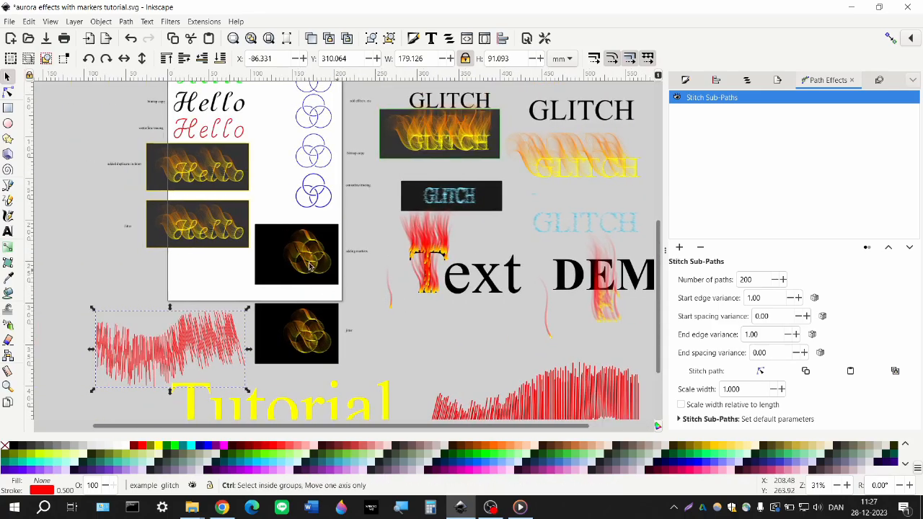
pyautogui.keyDown('ctrl'); pyautogui.scroll(3, 306, 267); pyautogui.keyUp('ctrl')
pyautogui.keyDown('ctrl'); pyautogui.scroll(1, 305, 267); pyautogui.keyUp('ctrl')
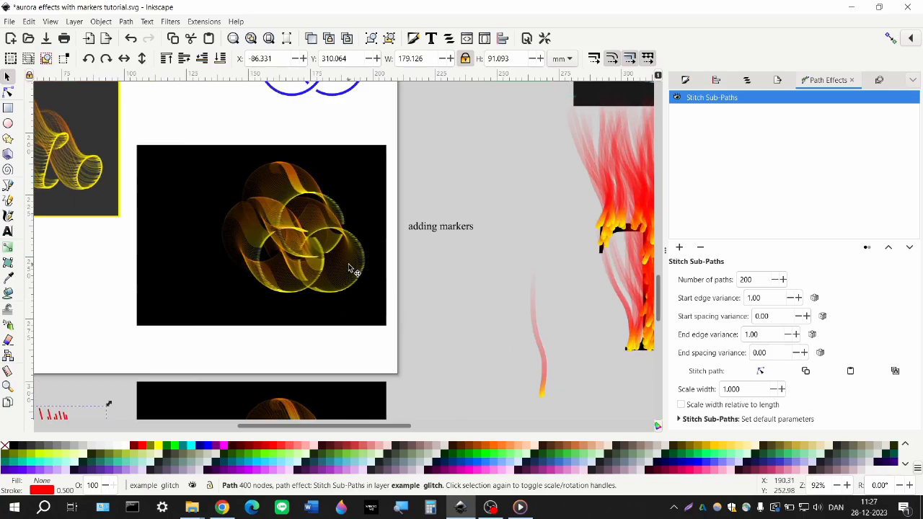
pyautogui.scroll(4, 339, 238)
pyautogui.hscroll(-2, 302, 251)
pyautogui.hscroll(-5, 302, 251)
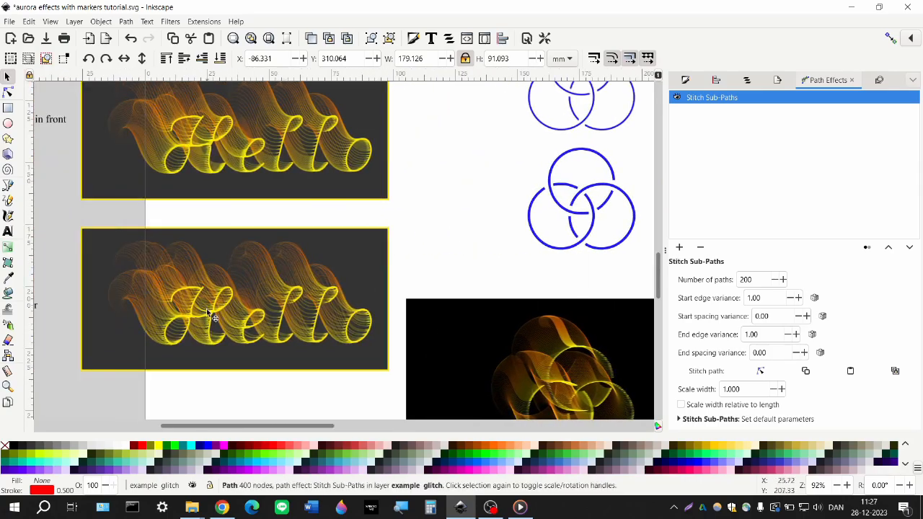
pyautogui.scroll(-1, 183, 288)
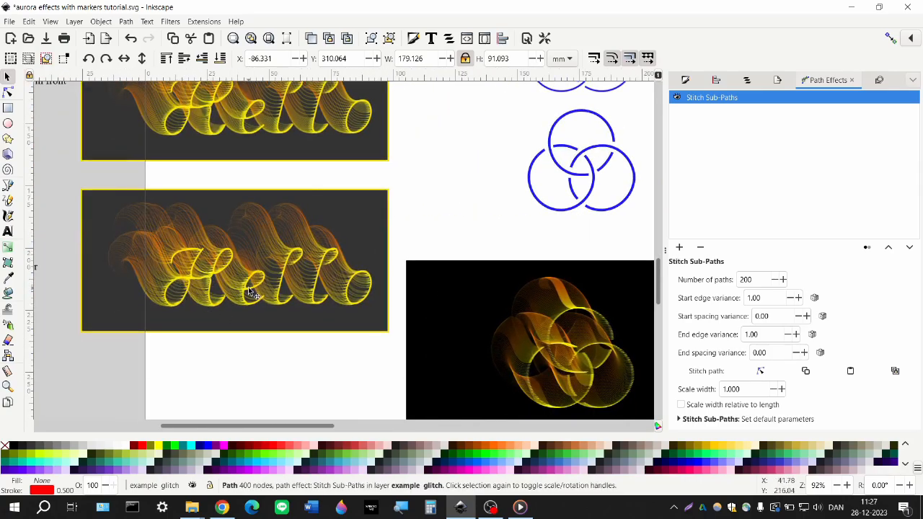
pyautogui.scroll(1, 241, 283)
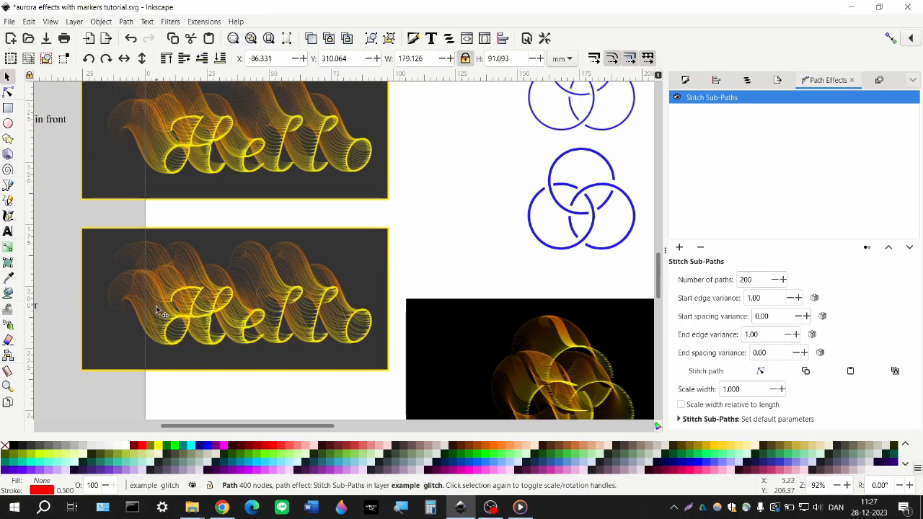
pyautogui.scroll(-2, 266, 328)
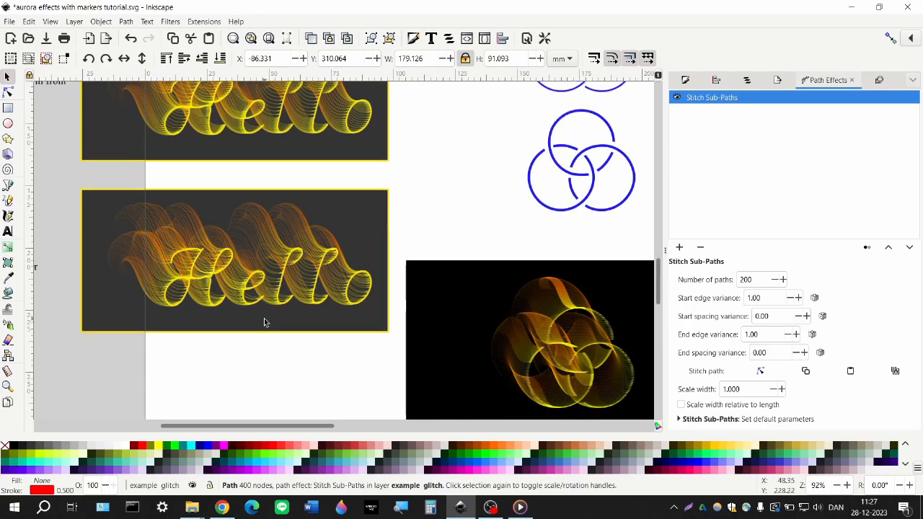
pyautogui.hscroll(7, 264, 322)
pyautogui.scroll(-2, 264, 321)
pyautogui.scroll(-6, 267, 318)
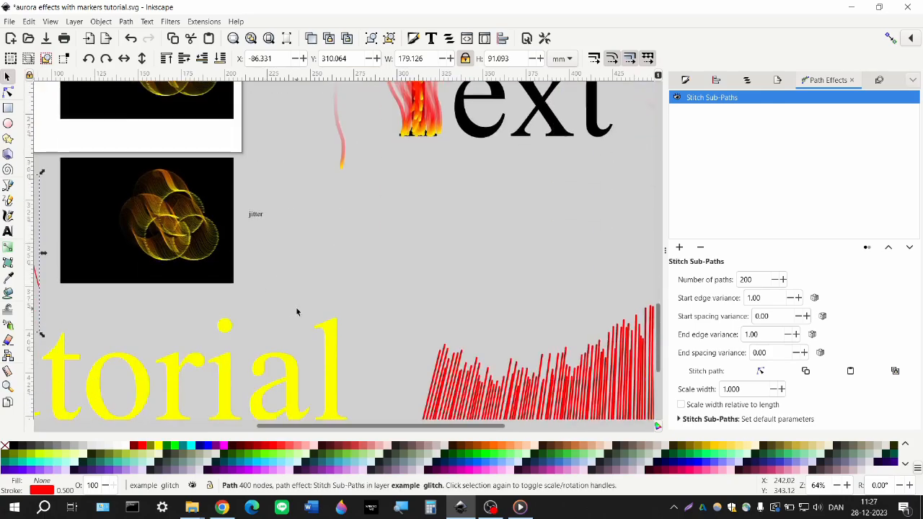
pyautogui.hscroll(4, 311, 312)
pyautogui.scroll(-4, 325, 312)
pyautogui.hscroll(3, 325, 311)
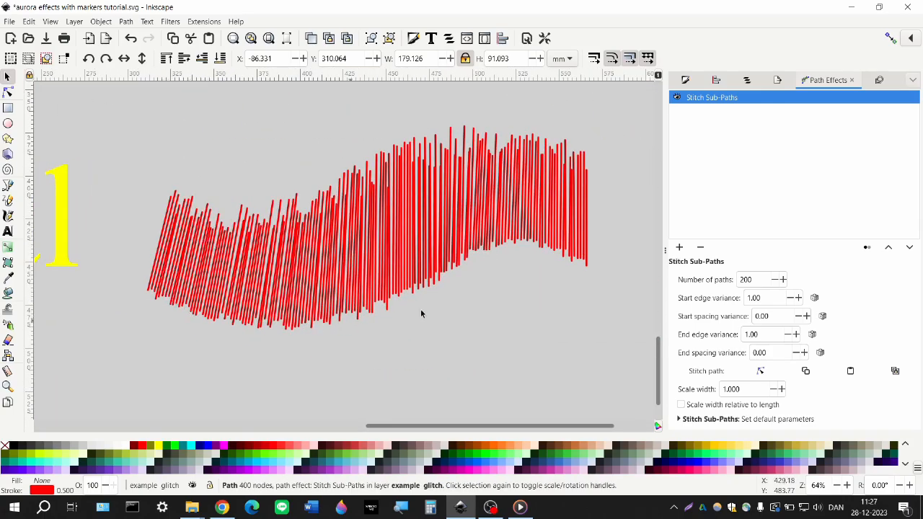
# Step: Examine the orange and blue marker effects on the GLITCH texts and the flame effects on Text and DEMO
pyautogui.scroll(-2, 451, 311)
pyautogui.scroll(8, 451, 311)
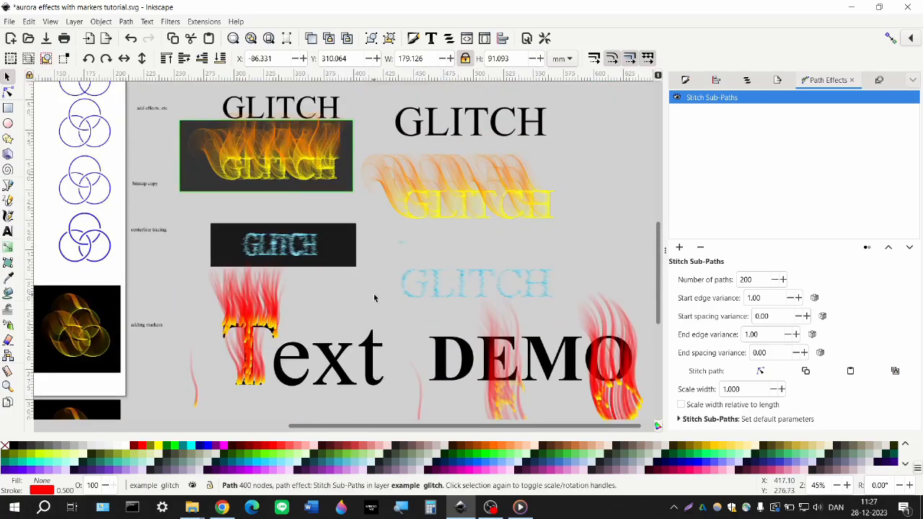
pyautogui.scroll(1, 374, 298)
pyautogui.scroll(2, 459, 316)
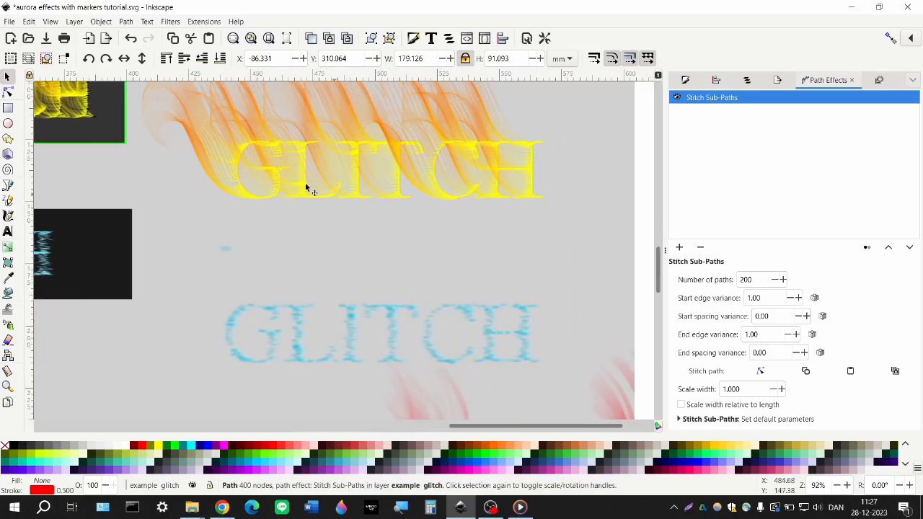
pyautogui.scroll(1, 307, 189)
pyautogui.scroll(-1, 459, 369)
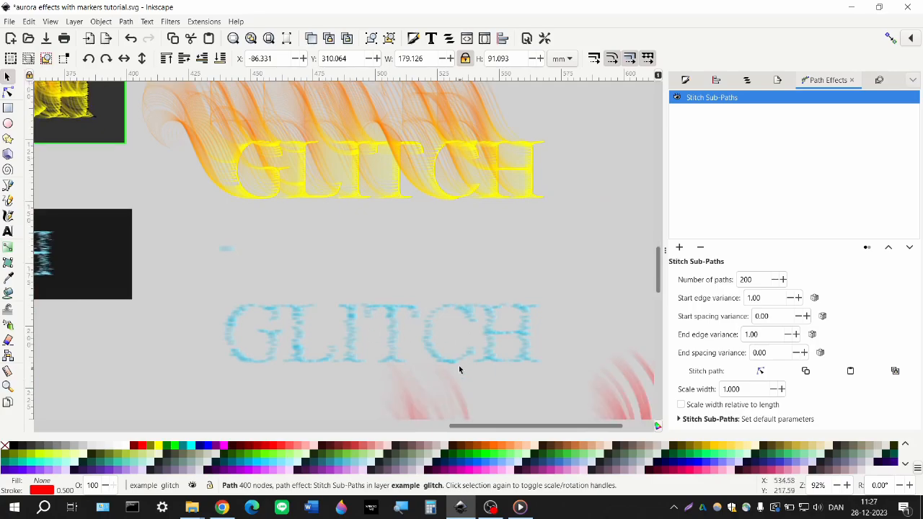
pyautogui.scroll(-2, 486, 329)
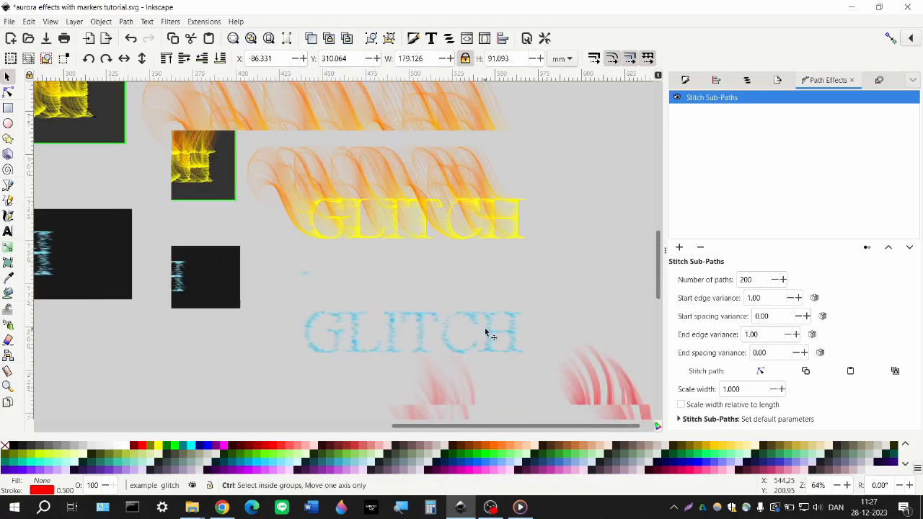
pyautogui.scroll(-6, 483, 330)
pyautogui.scroll(-1, 354, 310)
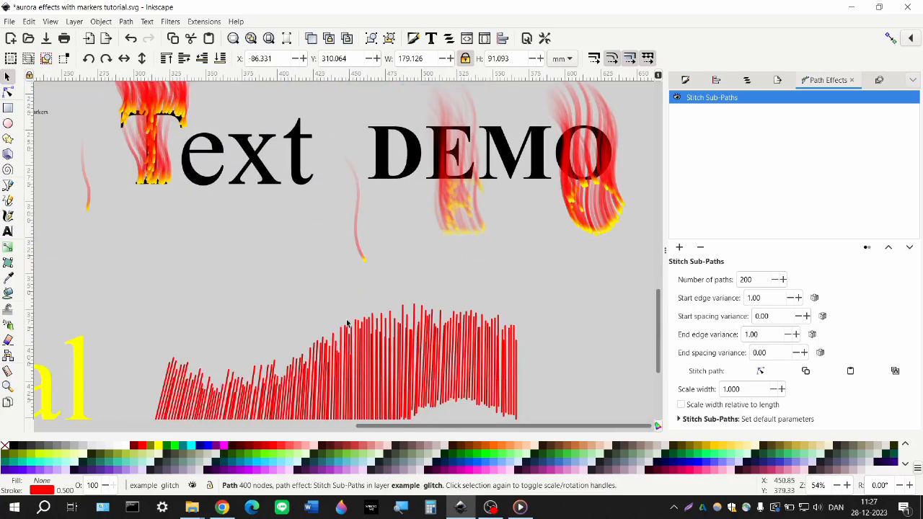
pyautogui.scroll(-1, 249, 337)
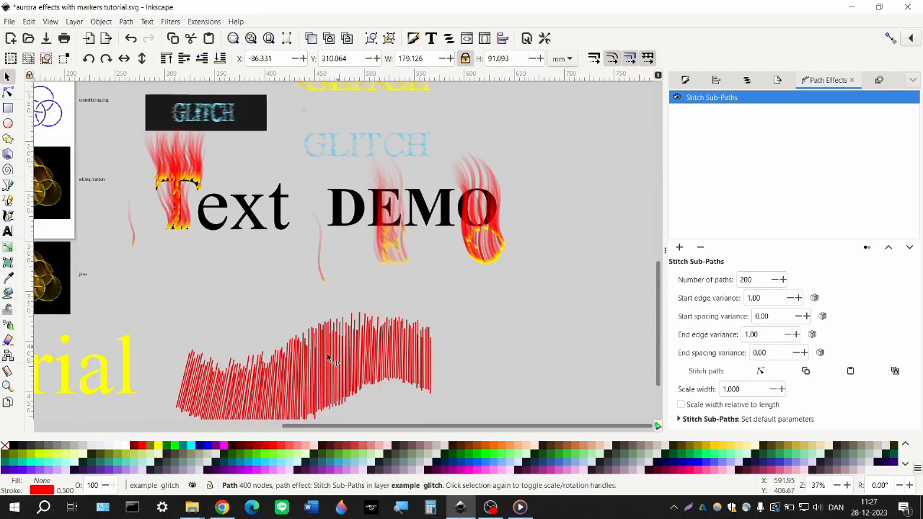
pyautogui.scroll(-1, 249, 339)
pyautogui.hscroll(-4, 249, 338)
pyautogui.scroll(5, 332, 297)
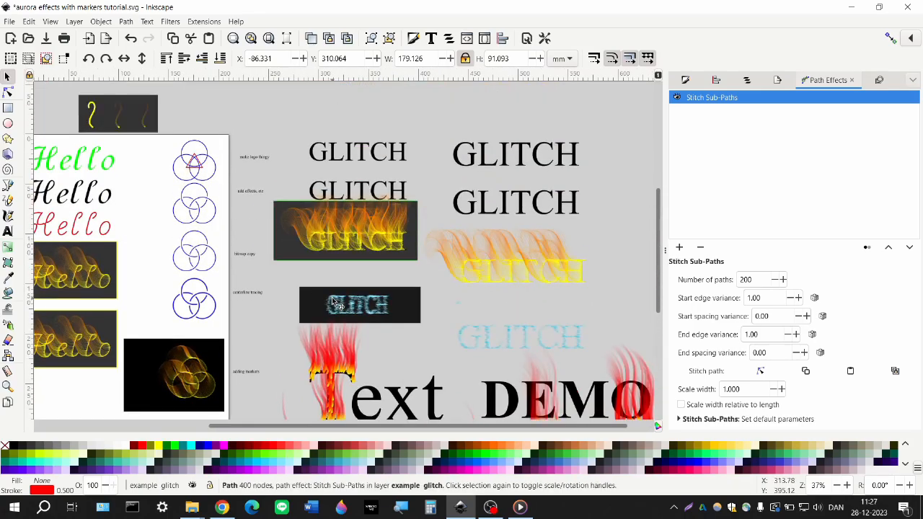
pyautogui.hscroll(2, 323, 303)
pyautogui.hscroll(2, 367, 280)
pyautogui.scroll(2, 368, 279)
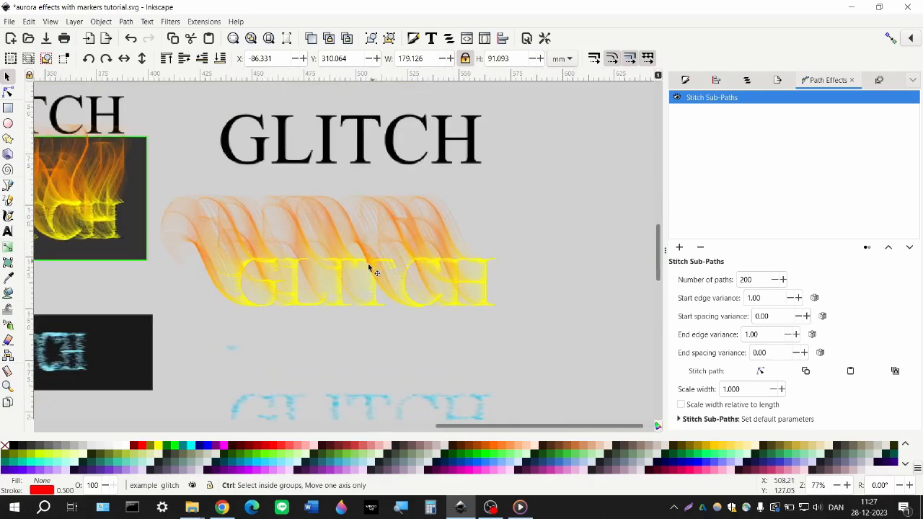
# Step: Select the large orange-yellow GLITCH flame text and set its mid marker's fixed angle to -10
pyautogui.hscroll(-2, 368, 268)
pyautogui.click(367, 271)
pyautogui.scroll(-1, 368, 274)
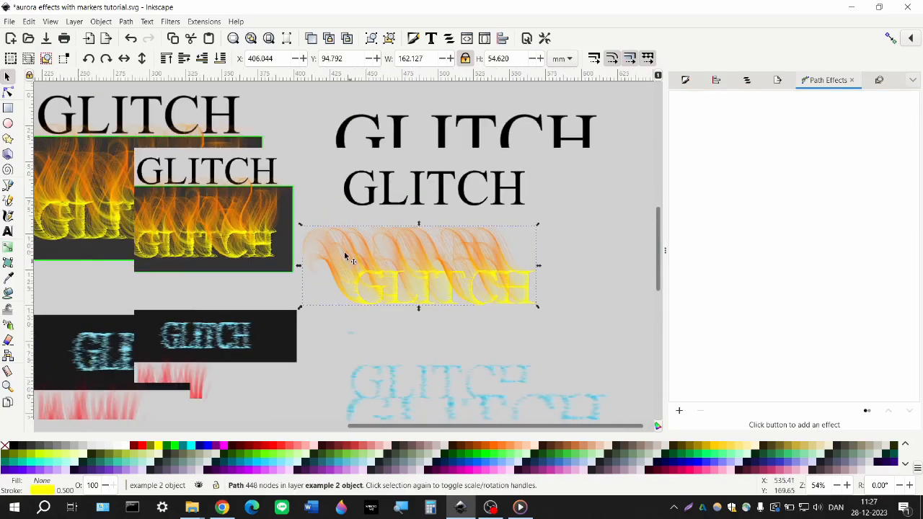
pyautogui.hscroll(-4, 372, 278)
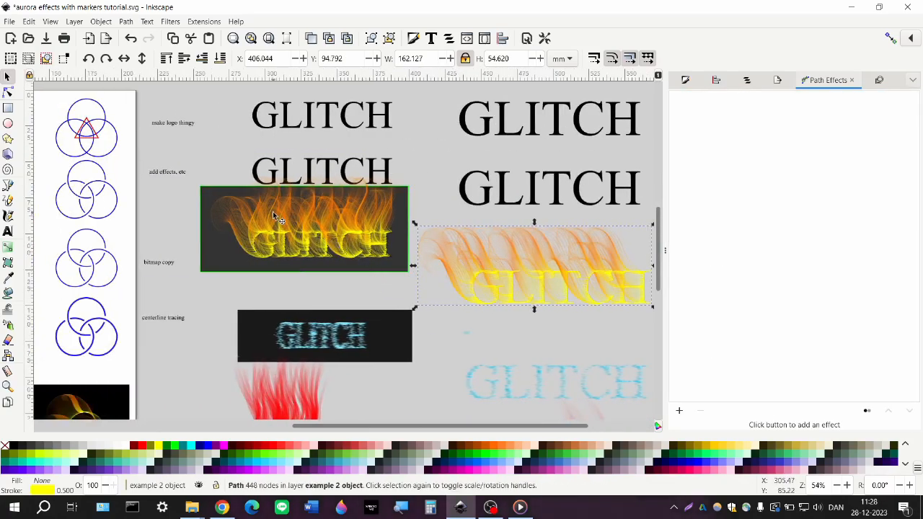
pyautogui.hscroll(6, 288, 234)
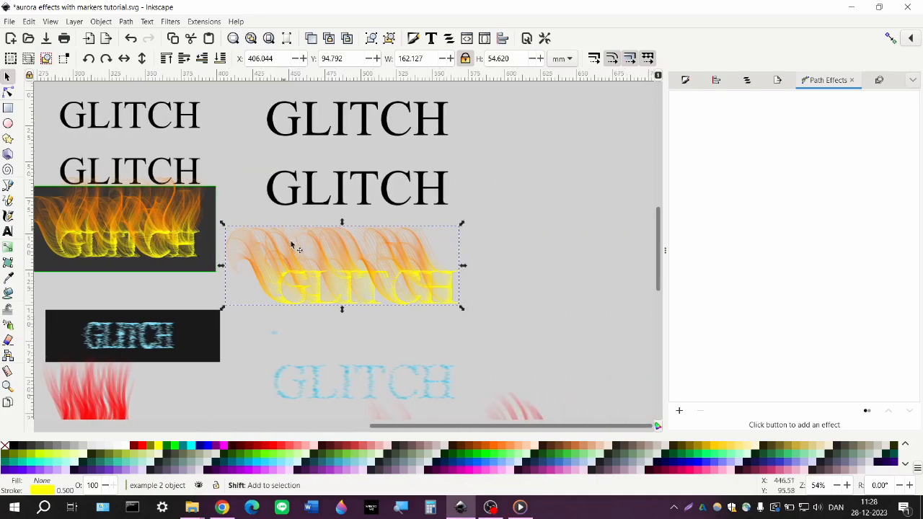
pyautogui.scroll(1, 352, 281)
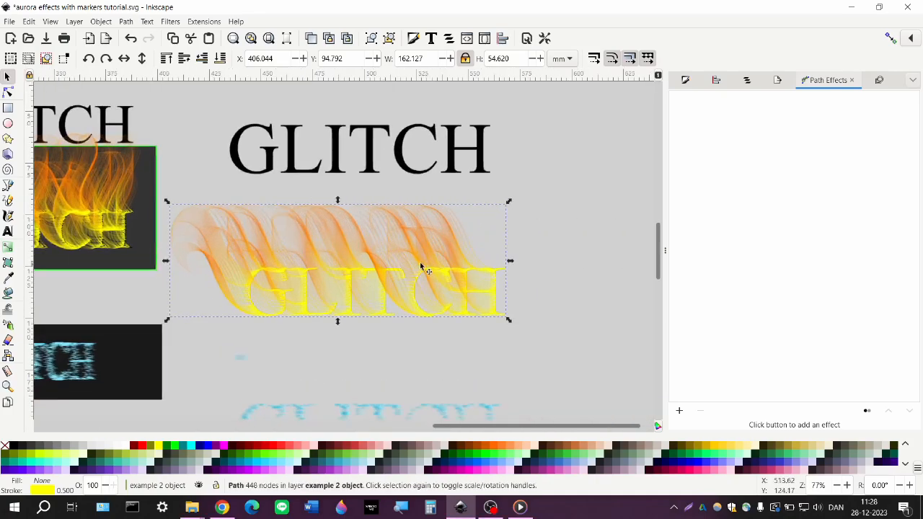
pyautogui.click(745, 82)
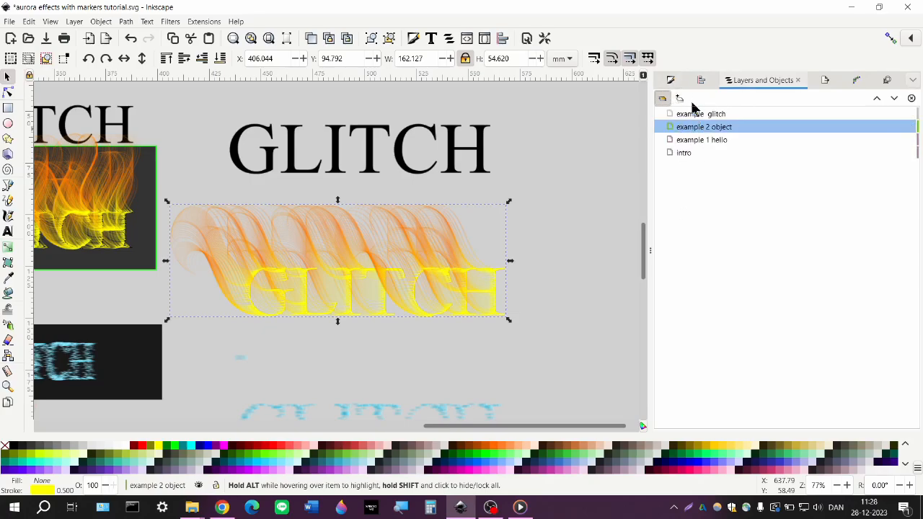
pyautogui.click(670, 82)
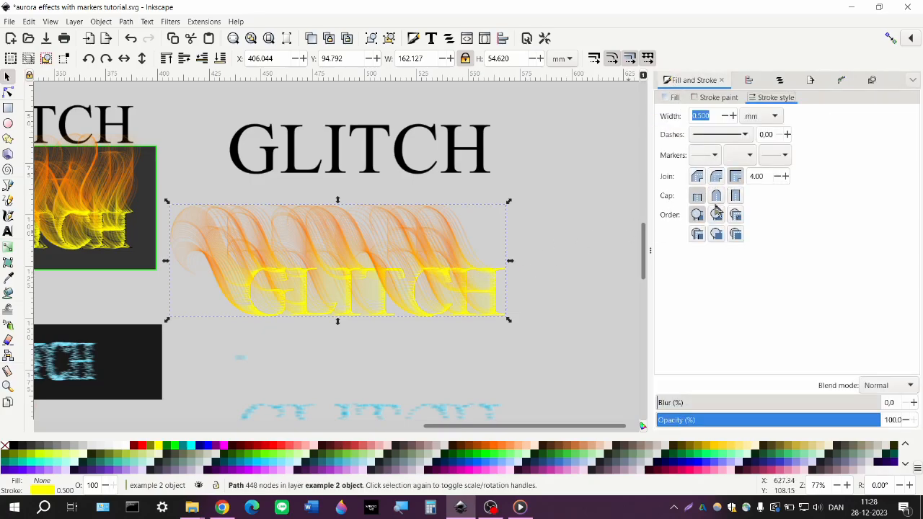
pyautogui.click(750, 156)
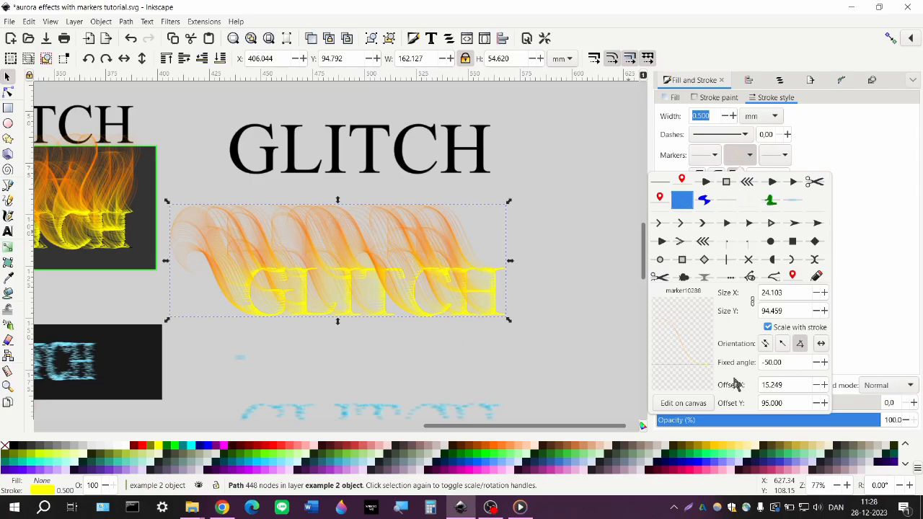
pyautogui.click(770, 362)
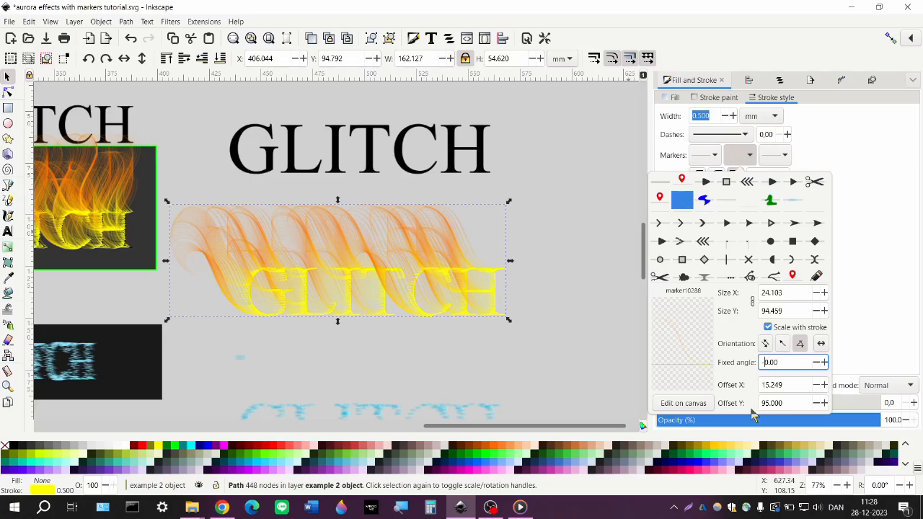
pyautogui.press('Return')
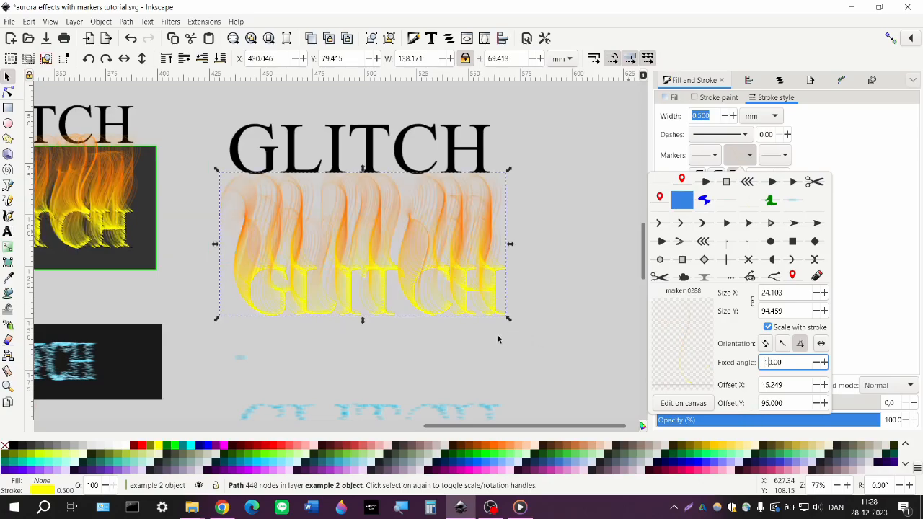
pyautogui.click(171, 262)
# Step: Examine how the shared marker's new angle affects the dark-background GLITCH, the Hello lettering and the interlocking rings
pyautogui.hscroll(-5, 171, 261)
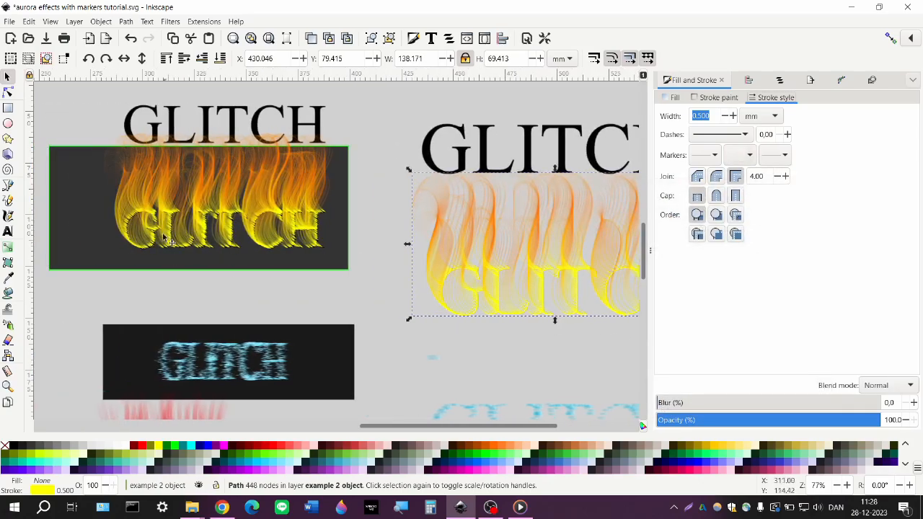
pyautogui.scroll(-1, 252, 284)
pyautogui.hscroll(-10, 252, 284)
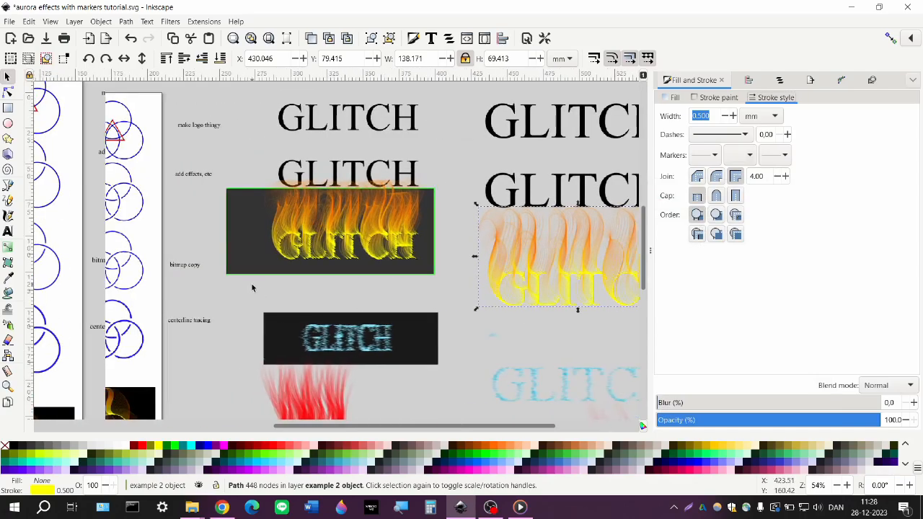
pyautogui.scroll(-2, 181, 294)
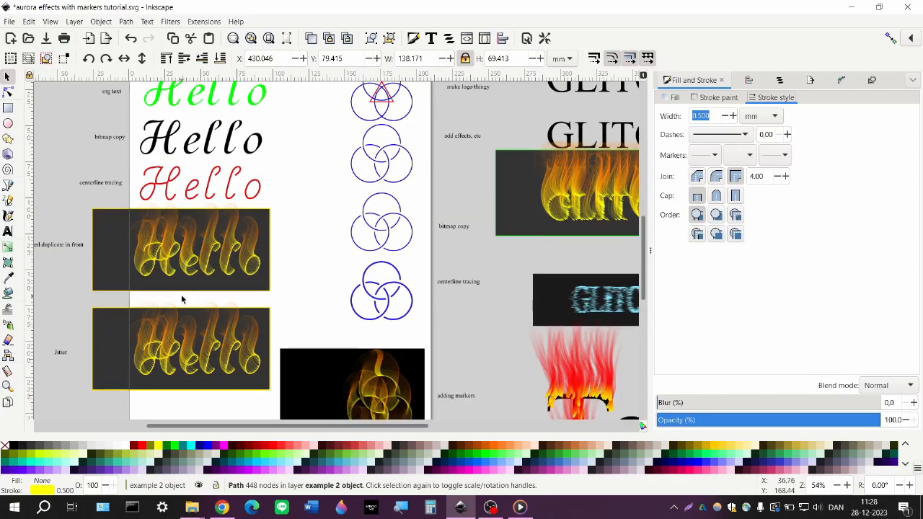
pyautogui.hscroll(2, 181, 295)
pyautogui.scroll(-1, 318, 315)
pyautogui.hscroll(12, 321, 239)
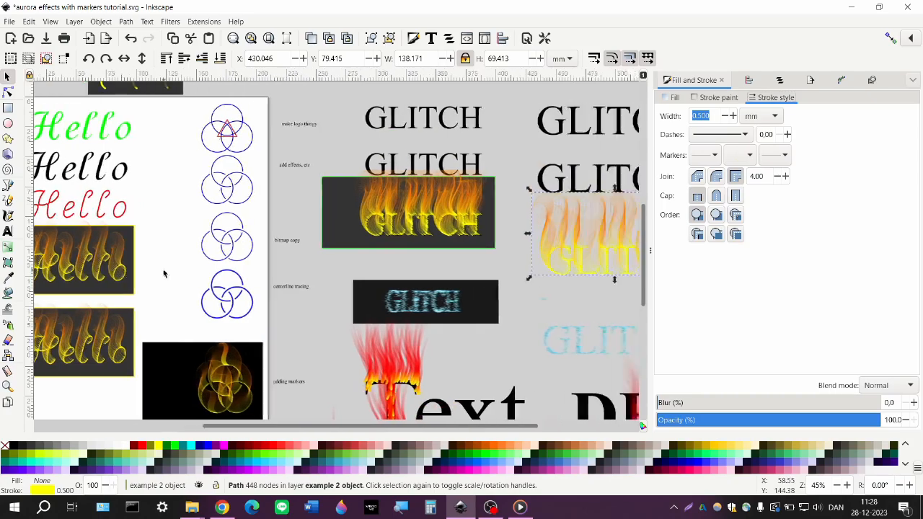
pyautogui.scroll(1, 520, 256)
pyautogui.hscroll(4, 478, 264)
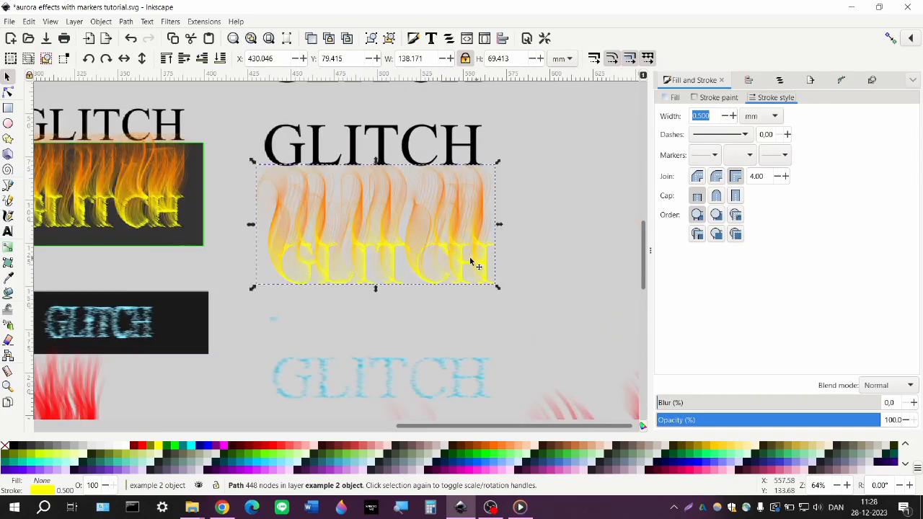
# Step: Set the fixed angle of the flame text's mid marker to -40
pyautogui.scroll(1, 449, 252)
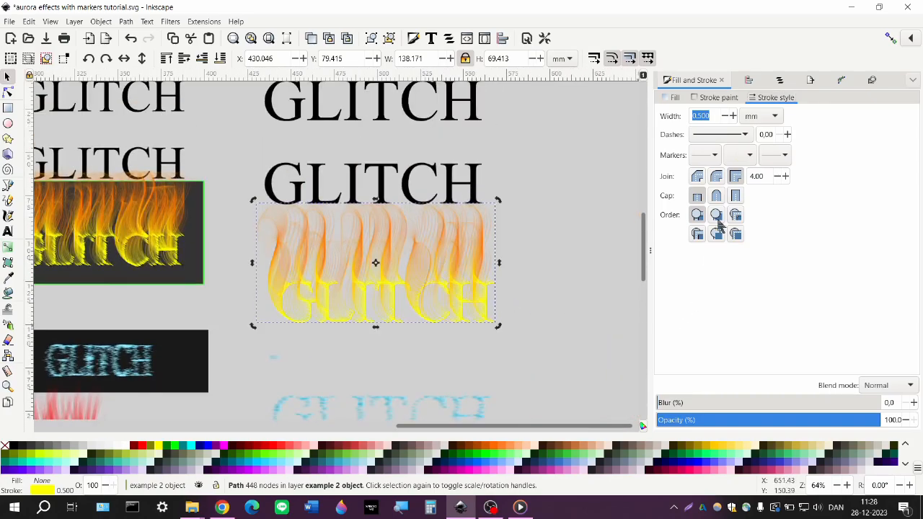
pyautogui.click(734, 160)
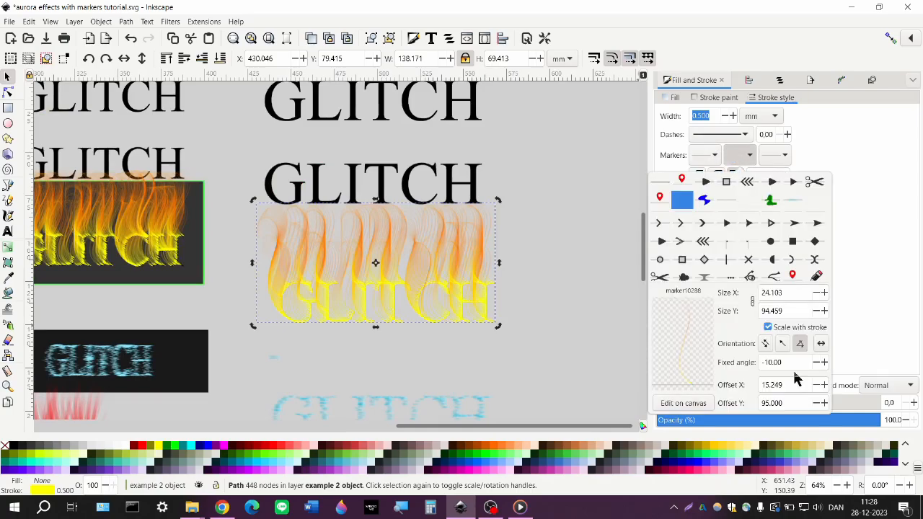
pyautogui.click(770, 363)
pyautogui.press('Return')
pyautogui.click(292, 366)
# Step: Duplicate the large GLITCH flame text in place
pyautogui.hscroll(-1, 334, 310)
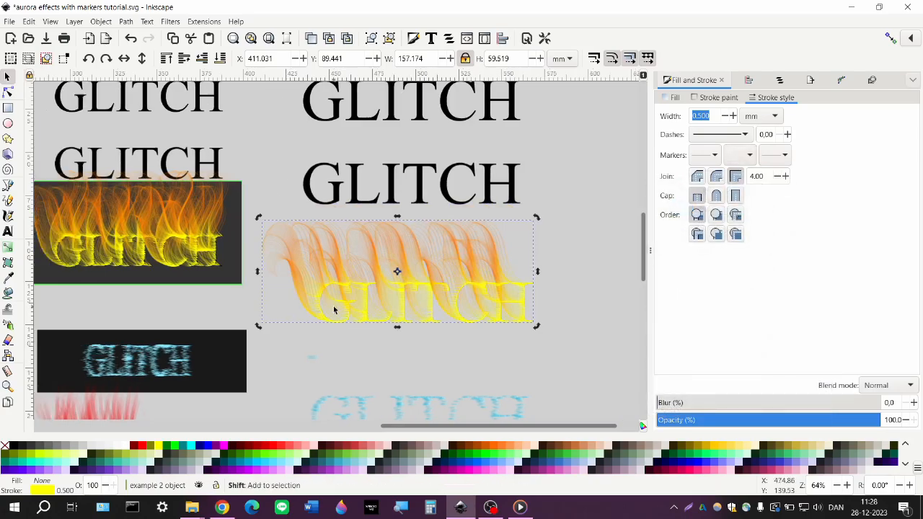
pyautogui.hscroll(-1, 339, 313)
pyautogui.hscroll(3, 361, 306)
pyautogui.scroll(1, 387, 295)
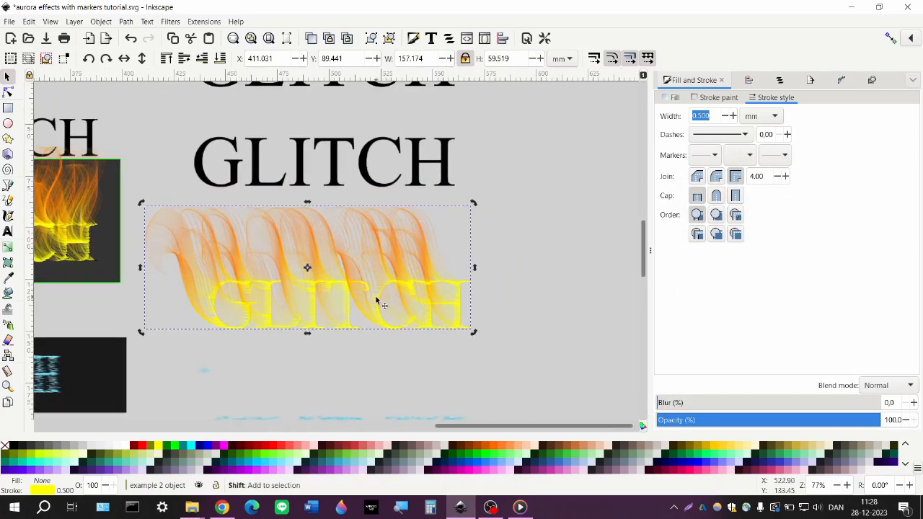
pyautogui.hscroll(1, 375, 302)
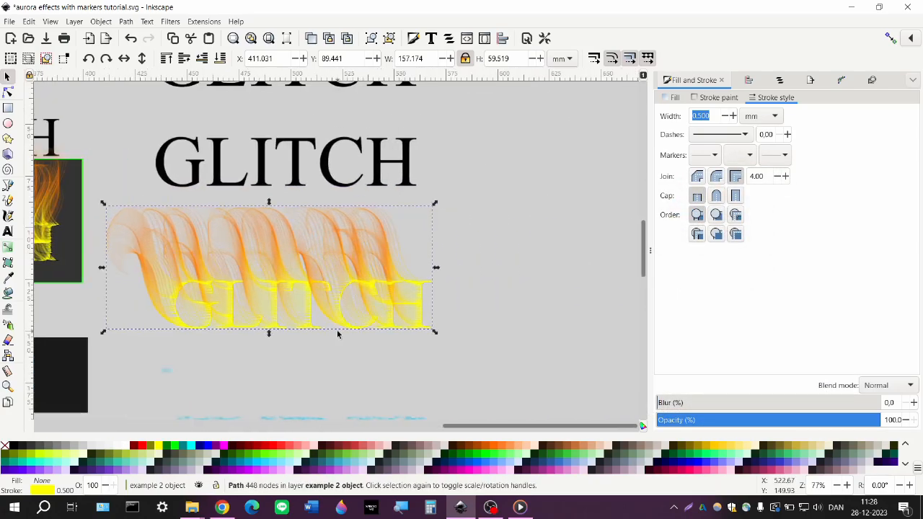
pyautogui.hotkey('ctrl', 'd')
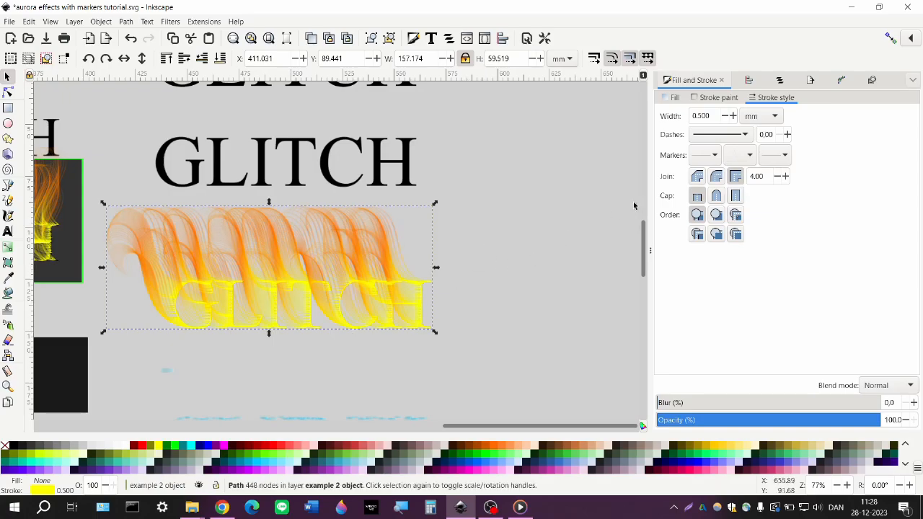
# Step: Assign marker9389 as the duplicate's mid marker and set that marker's fixed angle to 20
pyautogui.click(739, 156)
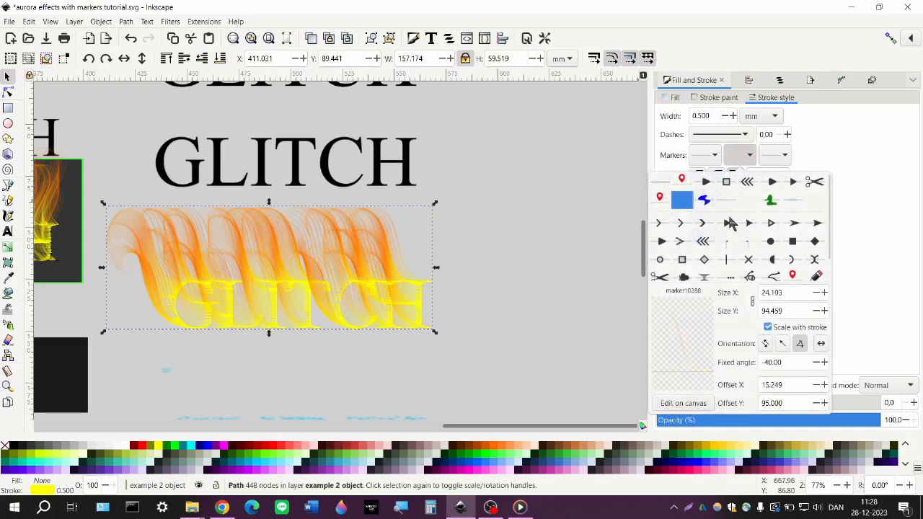
pyautogui.click(727, 202)
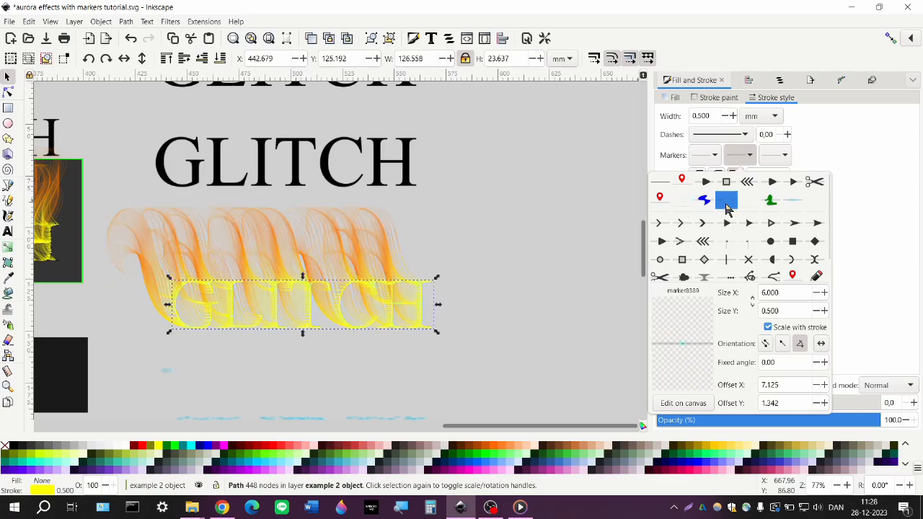
pyautogui.click(767, 362)
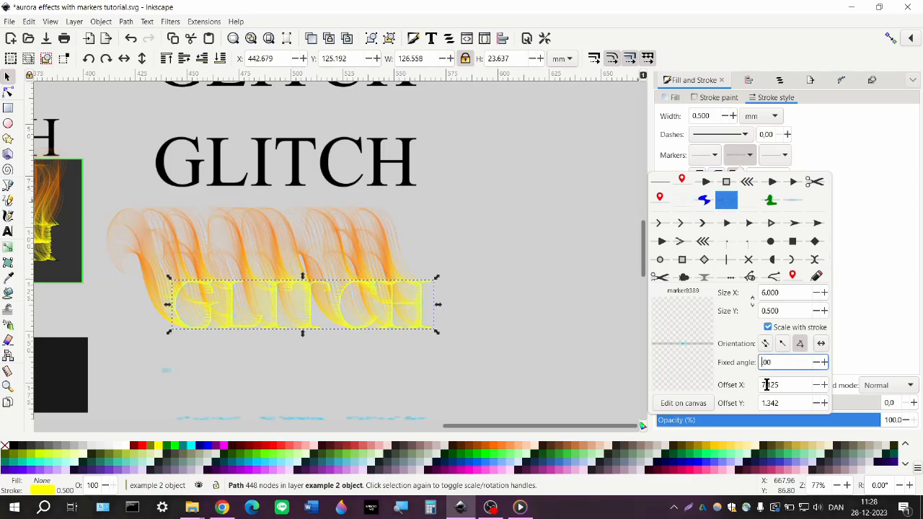
pyautogui.press('Return')
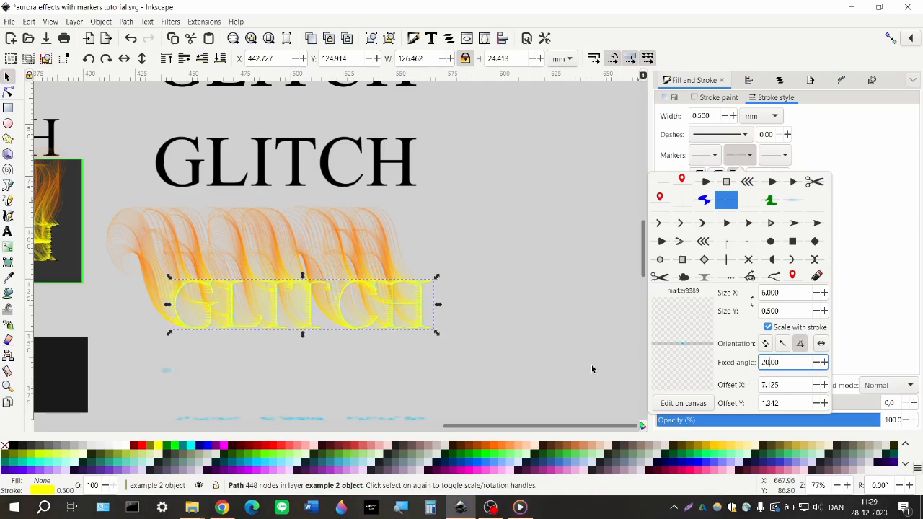
# Step: Switch the duplicate's mid marker to the tall flame marker16251
pyautogui.click(748, 200)
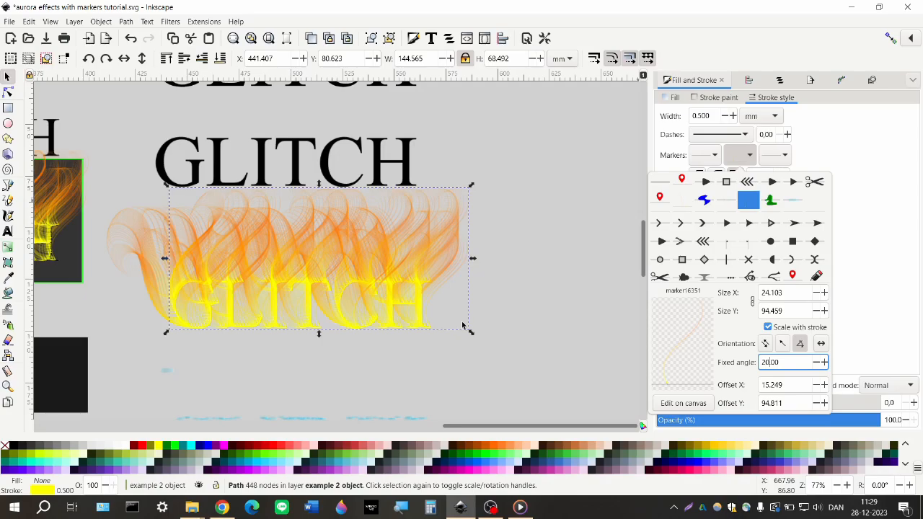
pyautogui.click(435, 349)
pyautogui.hscroll(-1, 406, 309)
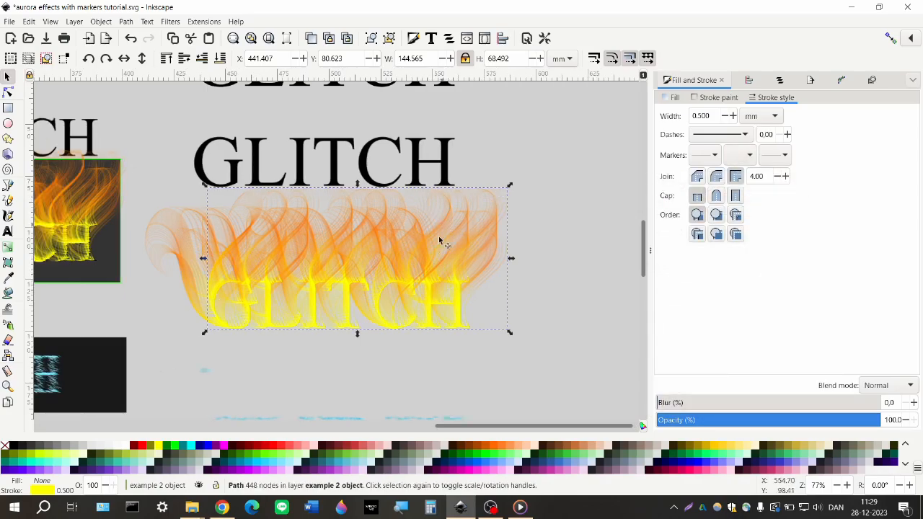
pyautogui.hscroll(-1, 300, 284)
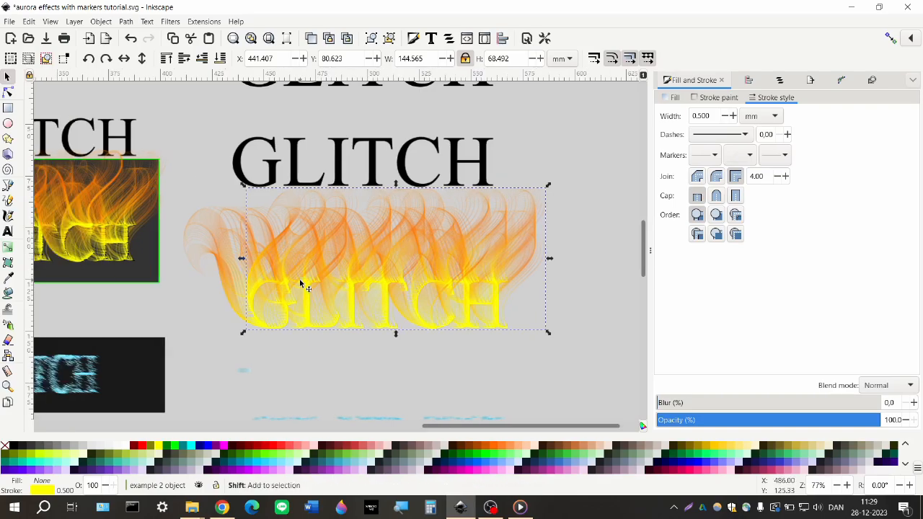
# Step: Inspect the faintest tapered stroke sample in the dark box above the Hello lettering
pyautogui.hscroll(-10, 282, 278)
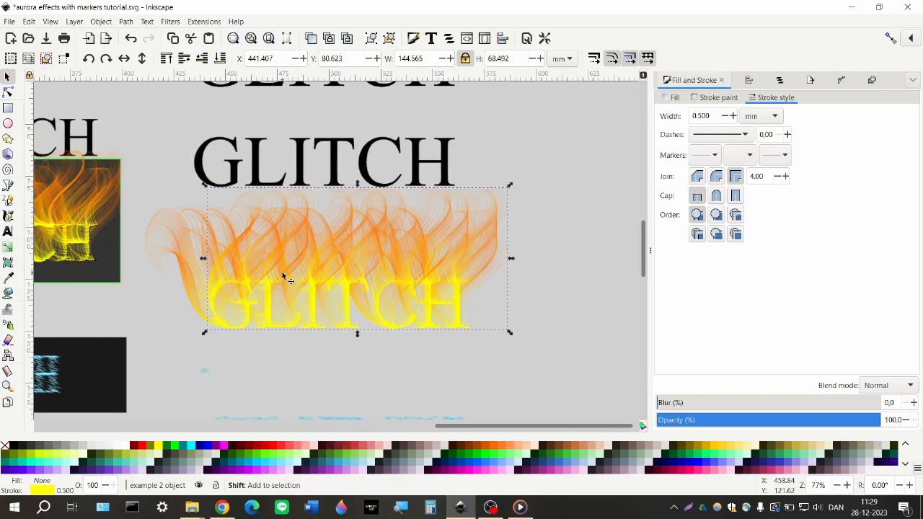
pyautogui.hscroll(-6, 274, 278)
pyautogui.scroll(6, 274, 279)
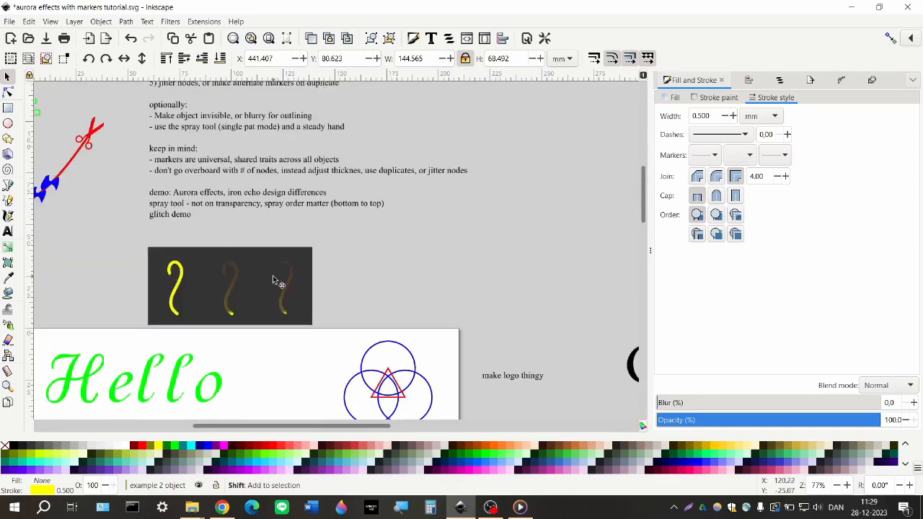
pyautogui.hscroll(-5, 433, 303)
pyautogui.scroll(3, 515, 313)
pyautogui.hscroll(4, 487, 296)
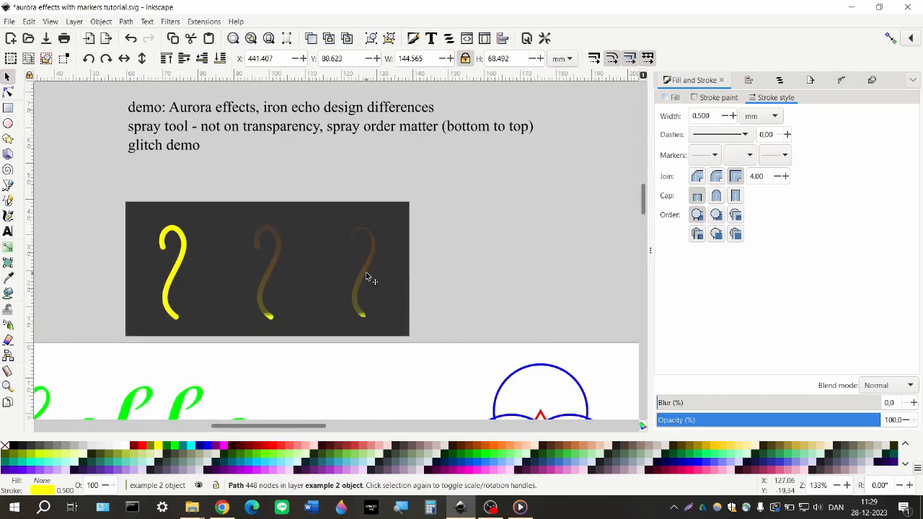
pyautogui.click(366, 274)
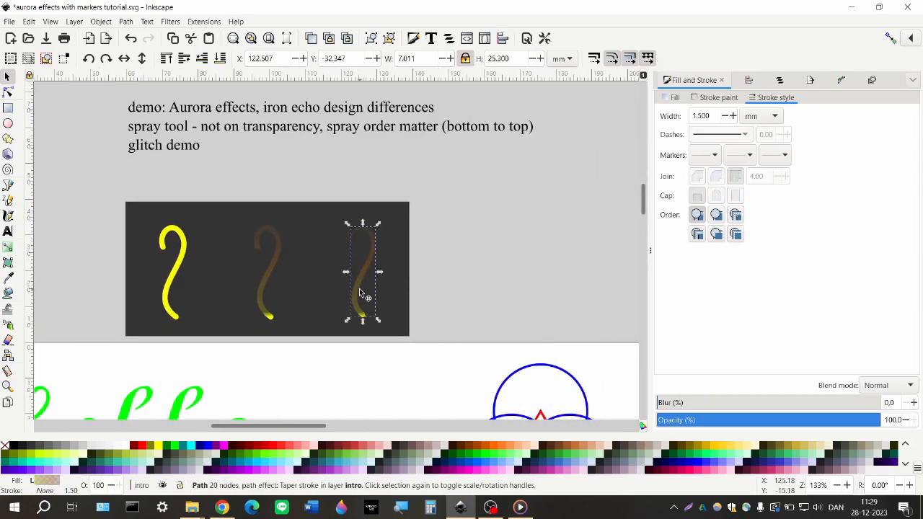
# Step: Examine the combined flame markers on the dark-background GLITCH text, leaving nothing selected
pyautogui.scroll(-3, 339, 296)
pyautogui.scroll(-2, 336, 291)
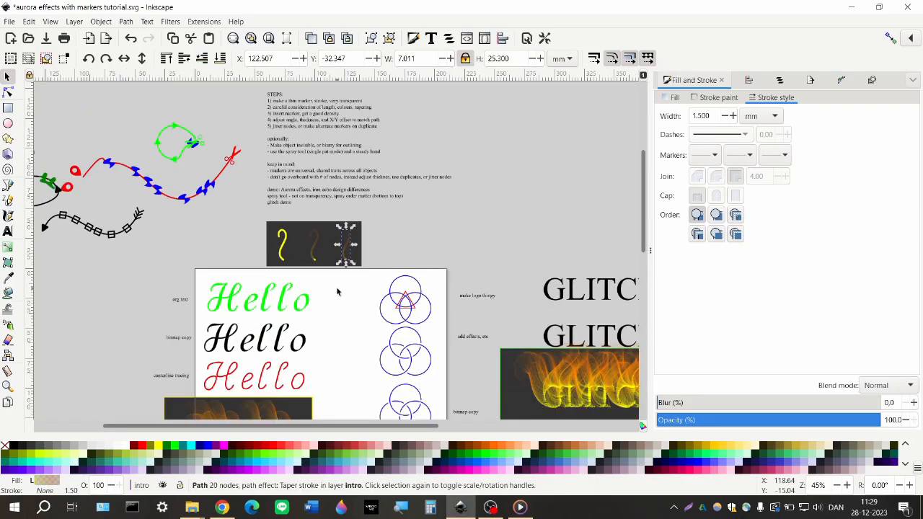
pyautogui.hscroll(8, 336, 291)
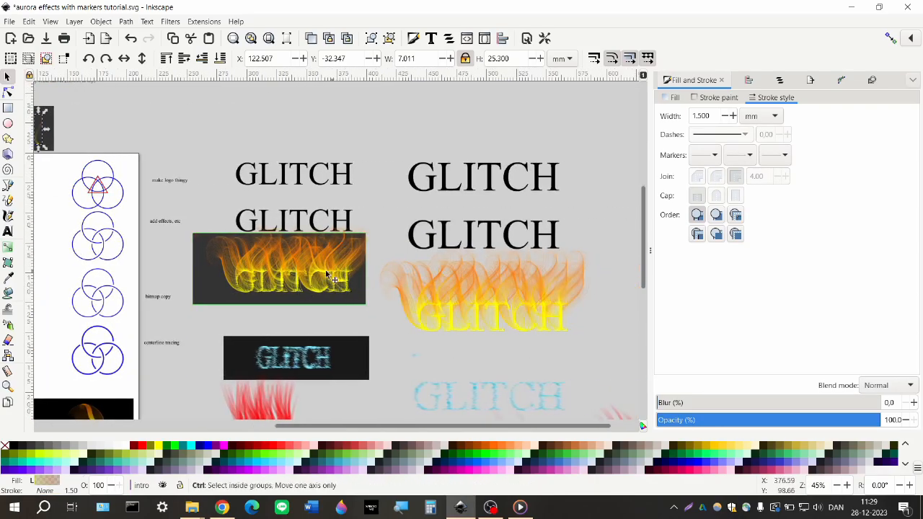
pyautogui.scroll(2, 331, 280)
pyautogui.hscroll(-1, 280, 295)
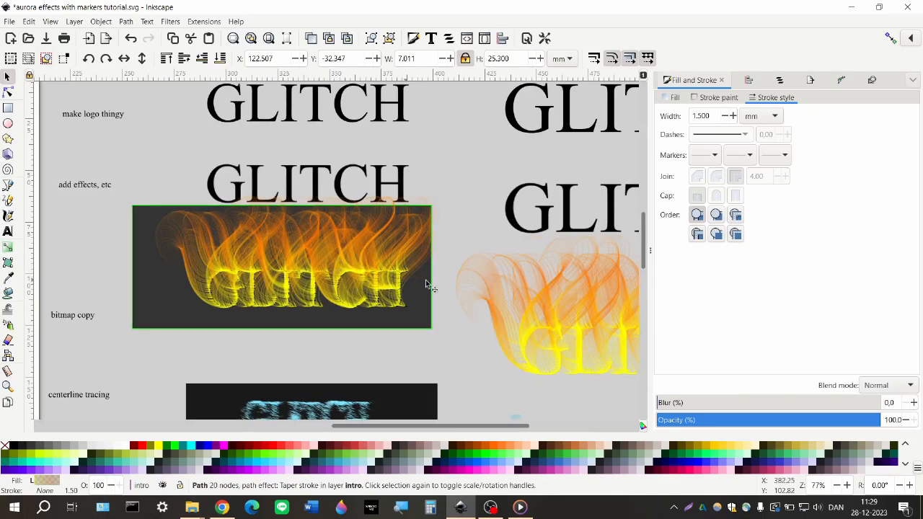
pyautogui.click(440, 296)
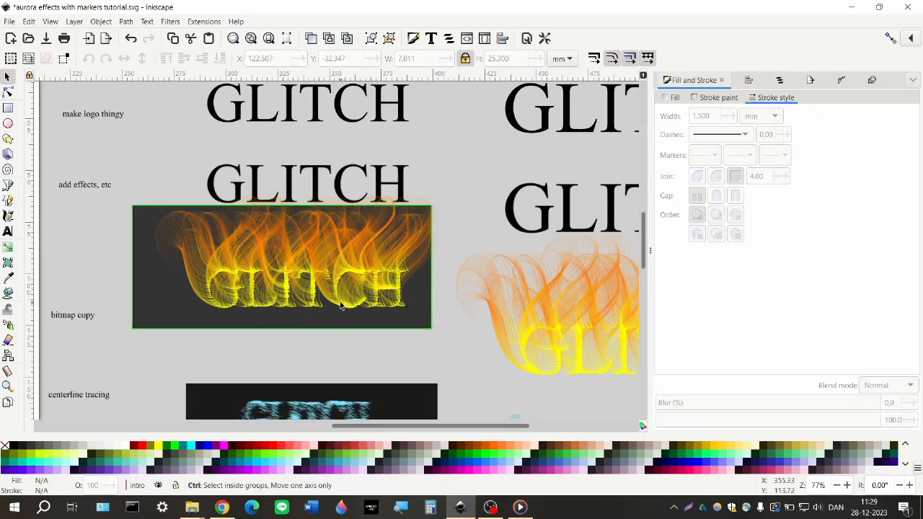
# Step: Compare the GLITCH flame text on dark and light backgrounds, and survey the Text, DEMO and Tutorial samples below
pyautogui.scroll(2, 310, 309)
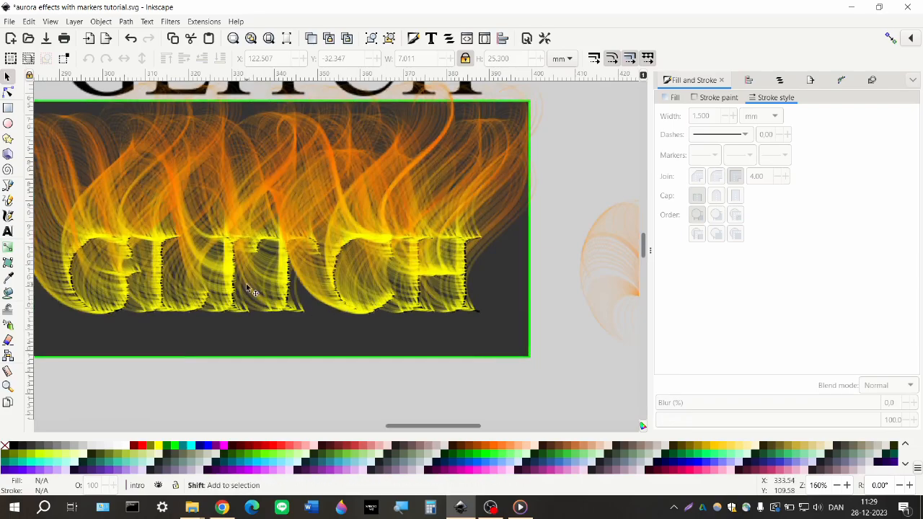
pyautogui.hscroll(-1, 256, 290)
pyautogui.scroll(-3, 448, 282)
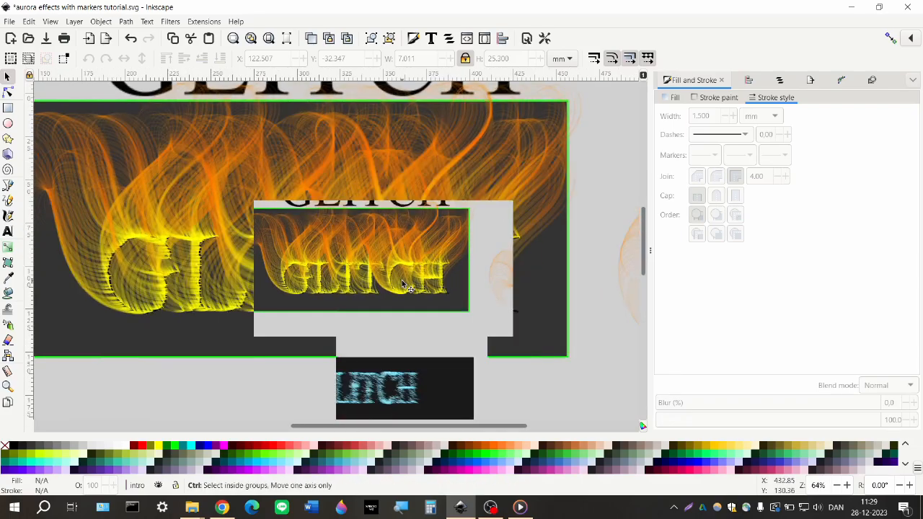
pyautogui.hscroll(3, 344, 303)
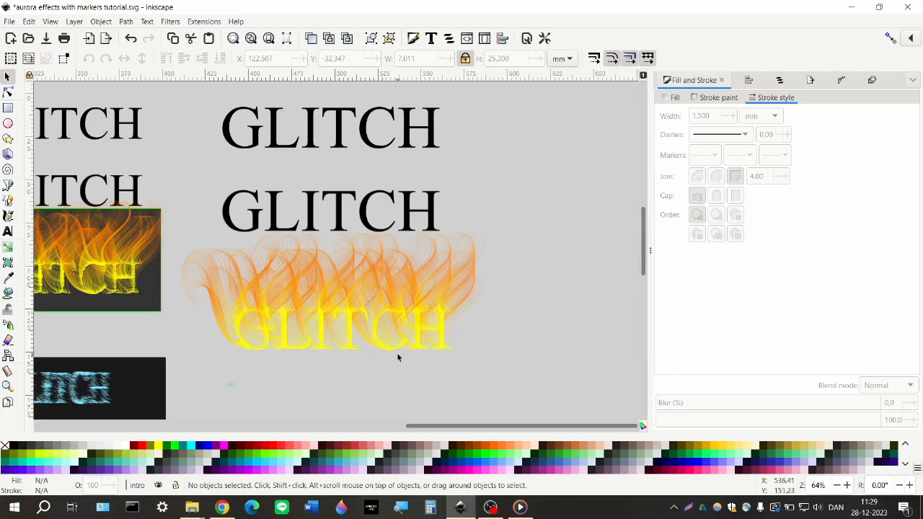
pyautogui.scroll(-1, 402, 371)
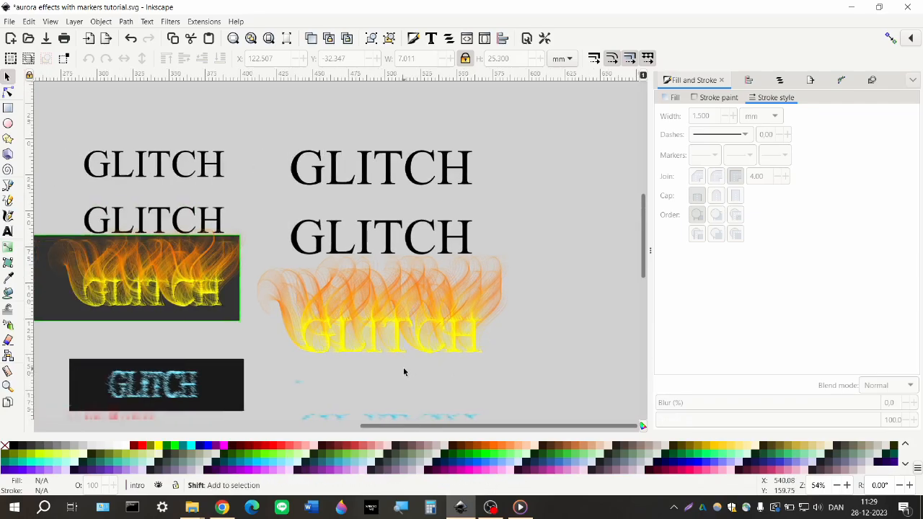
pyautogui.scroll(-5, 404, 373)
pyautogui.hscroll(-1, 404, 373)
pyautogui.scroll(-2, 404, 372)
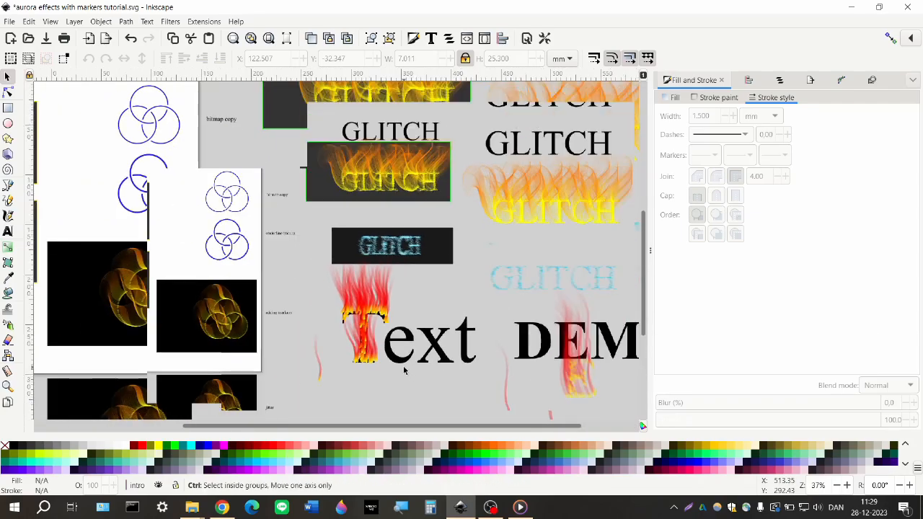
pyautogui.scroll(-1, 404, 371)
pyautogui.scroll(-4, 402, 370)
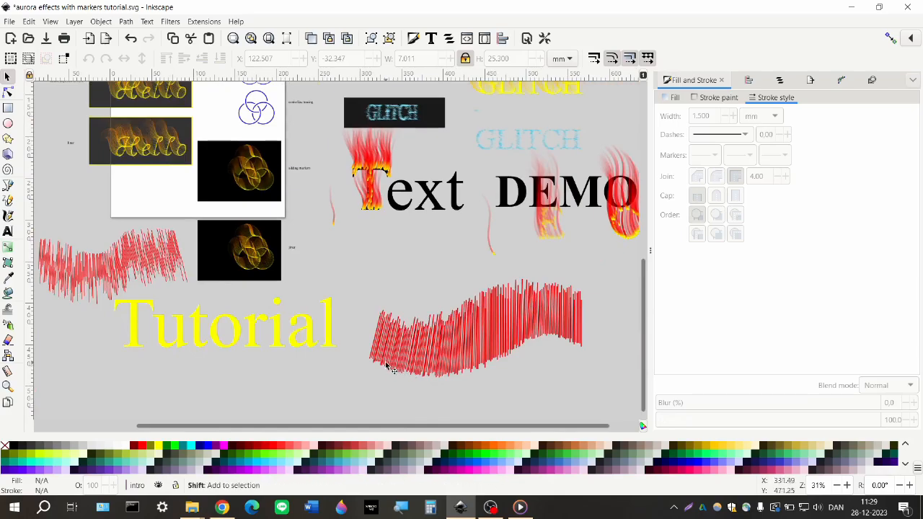
pyautogui.hscroll(4, 387, 368)
pyautogui.hscroll(-7, 386, 368)
pyautogui.scroll(1, 384, 366)
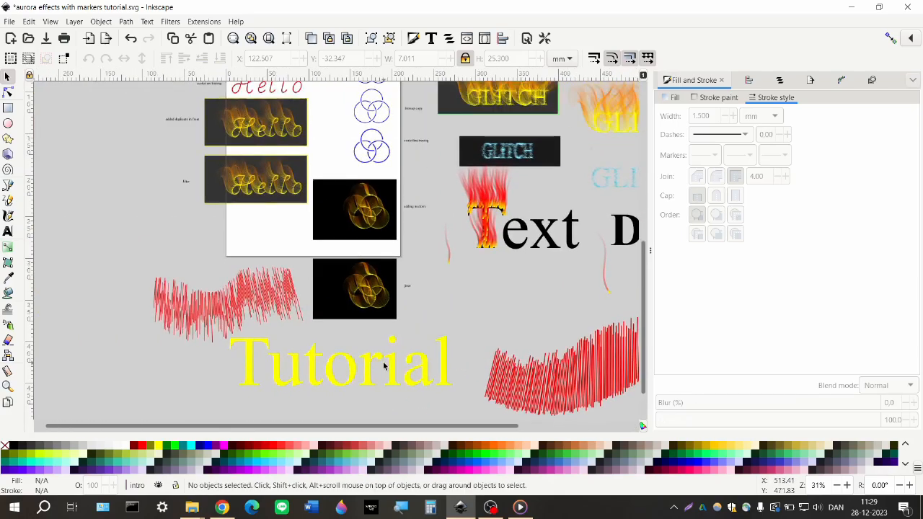
# Step: Review the written STEPS notes on marker effects, checking them against the two Hello flame samples on dark backgrounds
pyautogui.scroll(8, 385, 366)
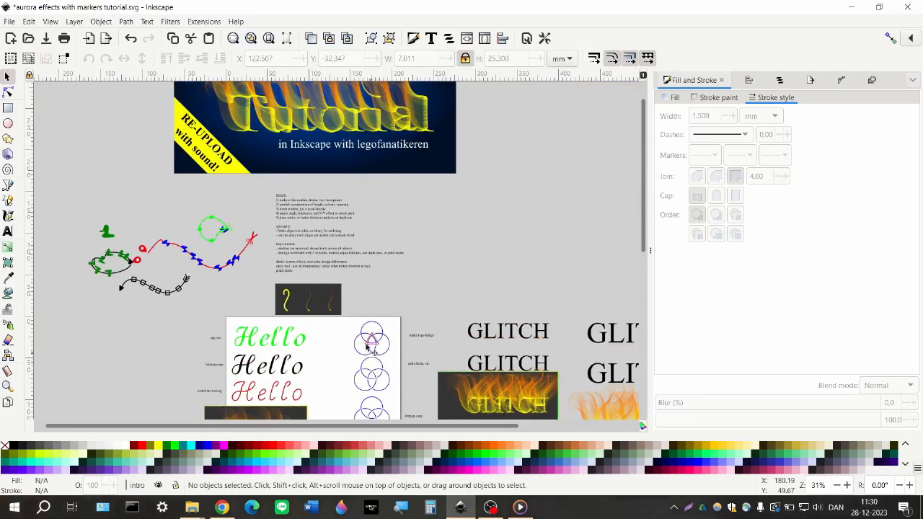
pyautogui.press('ctrl')
pyautogui.scroll(3, 315, 242)
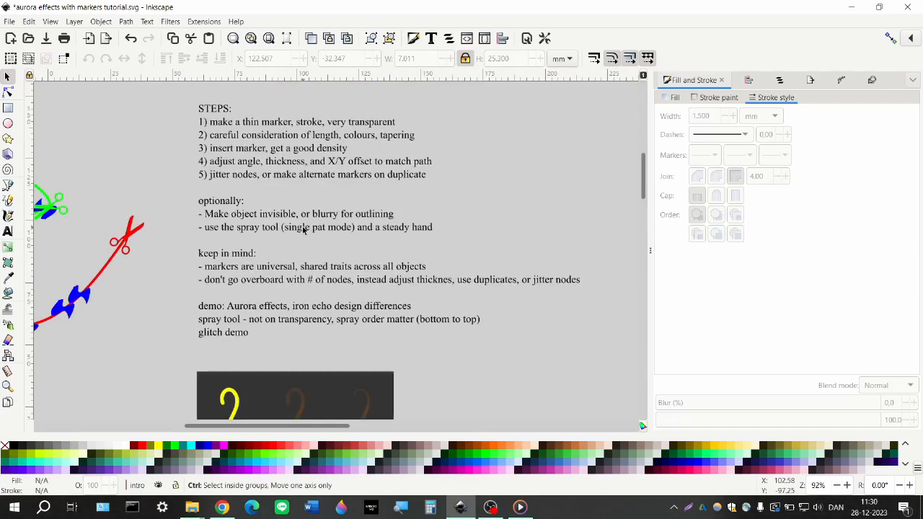
pyautogui.moveTo(167, 275); pyautogui.dragTo(170, 284)
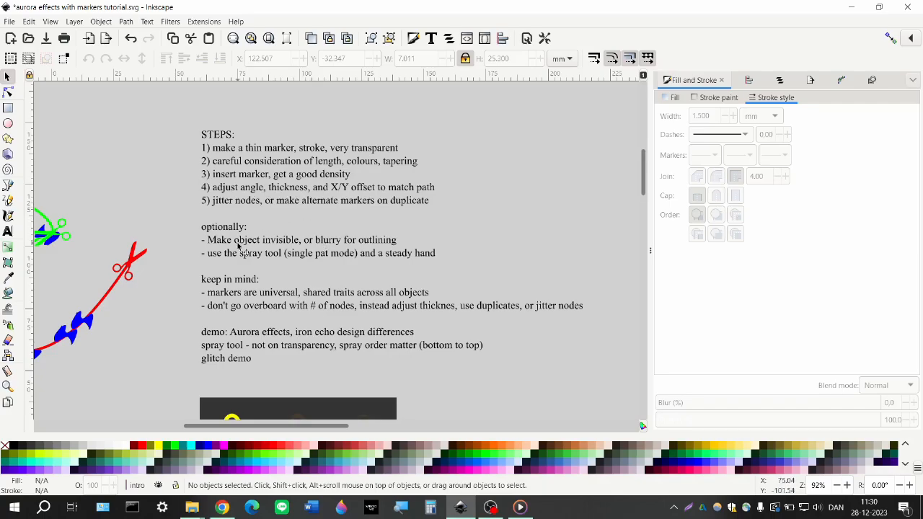
pyautogui.scroll(-20, 238, 246)
pyautogui.hscroll(-3, 240, 249)
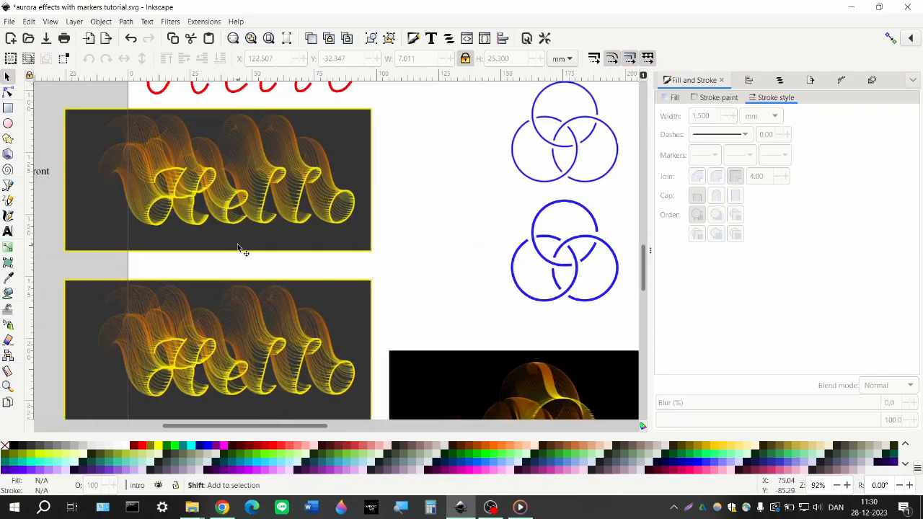
pyautogui.scroll(-4, 238, 248)
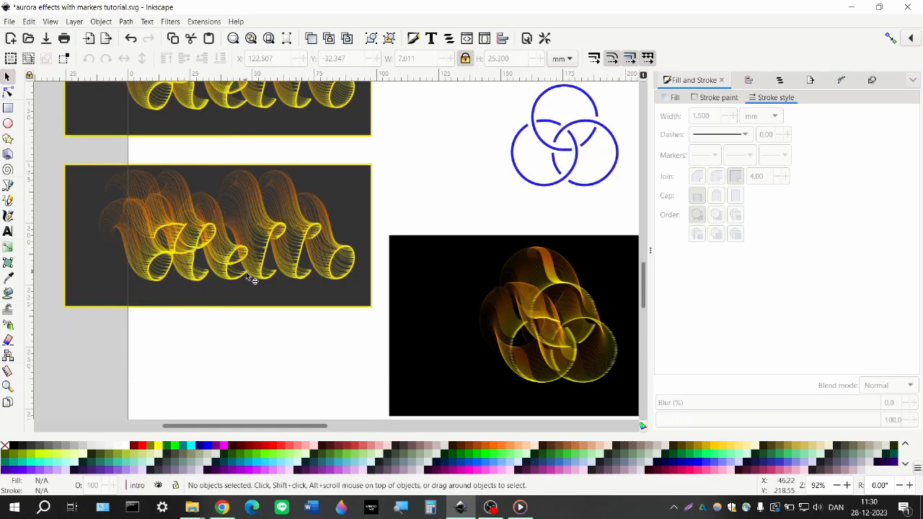
pyautogui.scroll(15, 246, 272)
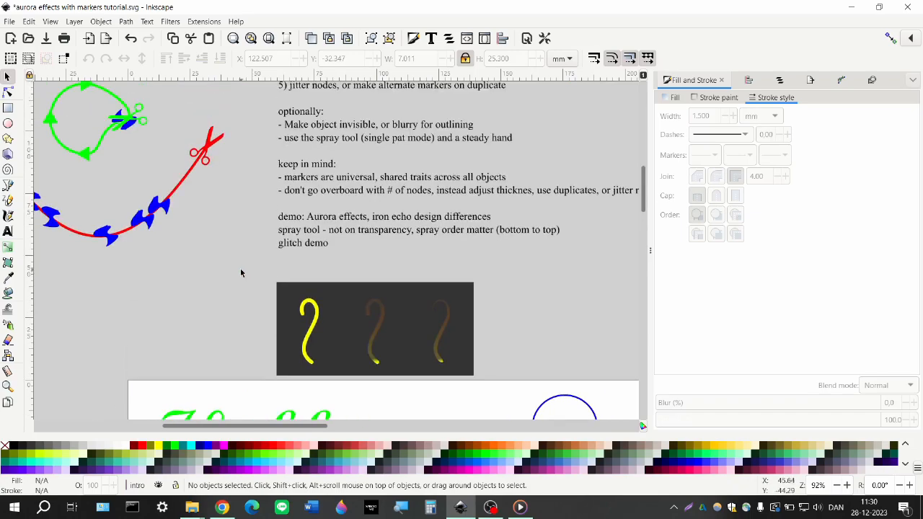
pyautogui.scroll(4, 240, 269)
pyautogui.hscroll(3, 216, 278)
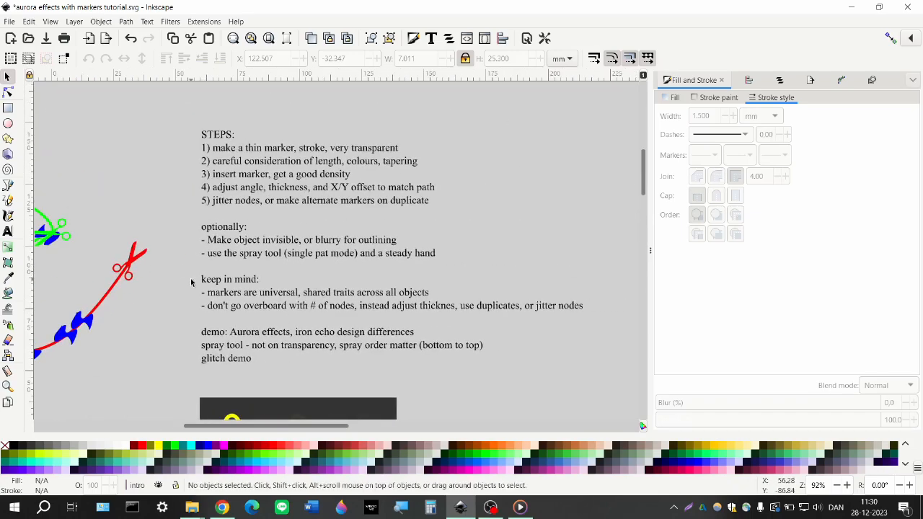
pyautogui.scroll(-1, 191, 282)
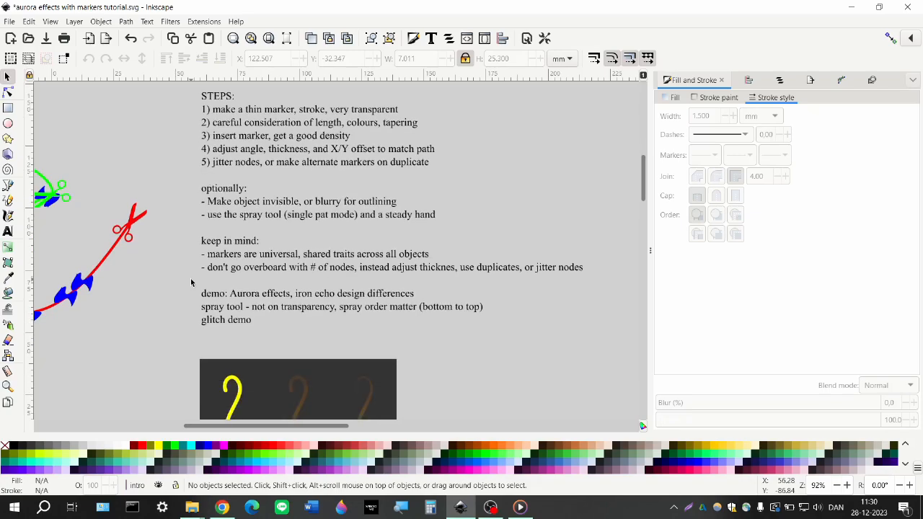